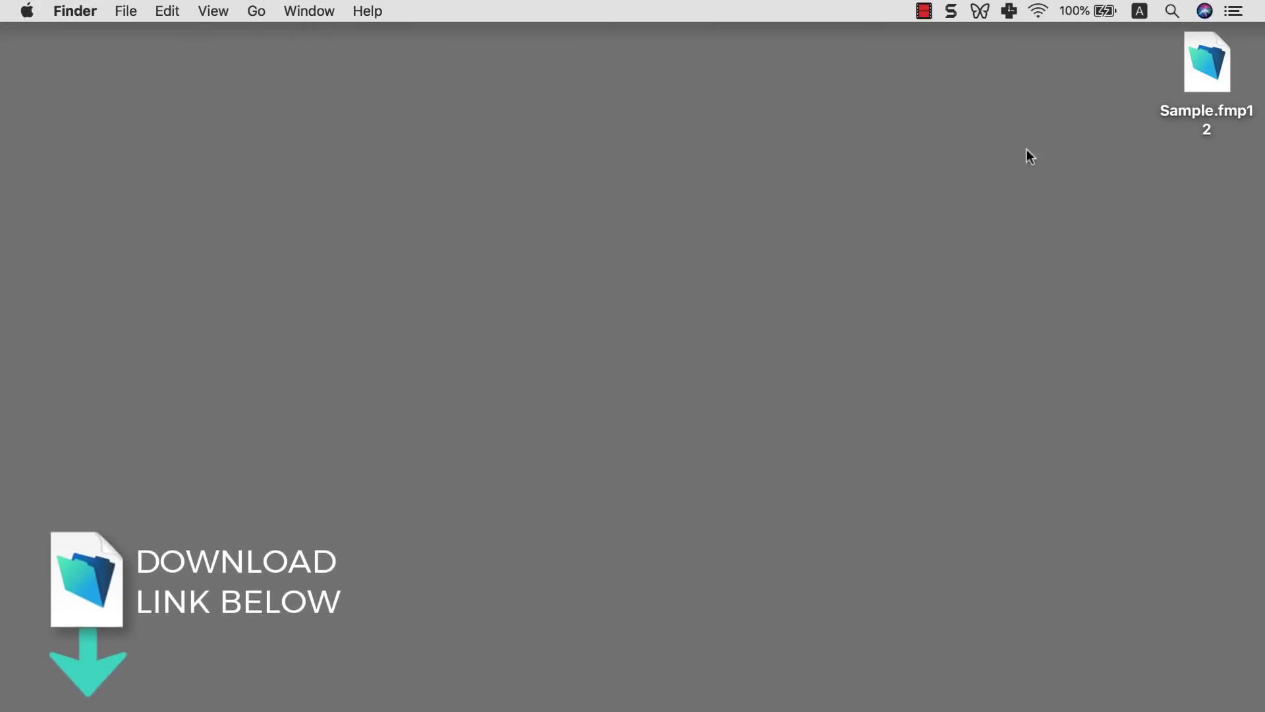
Step: Open Sample.fmp12 on its Certificate of Product Warranty layout and reposition the window
{"action": "double_click", "coordinate": [1208, 77]}
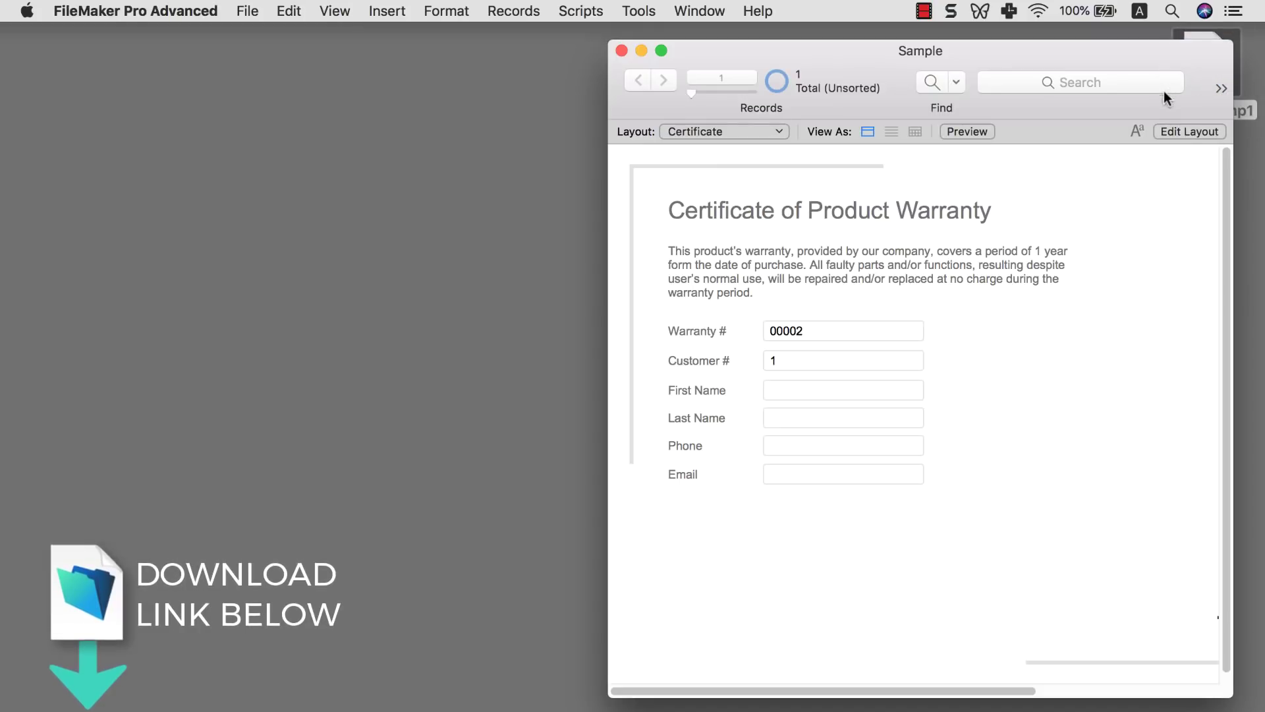
{"action": "left_click_drag", "start_coordinate": [1089, 53], "coordinate": [1108, 46]}
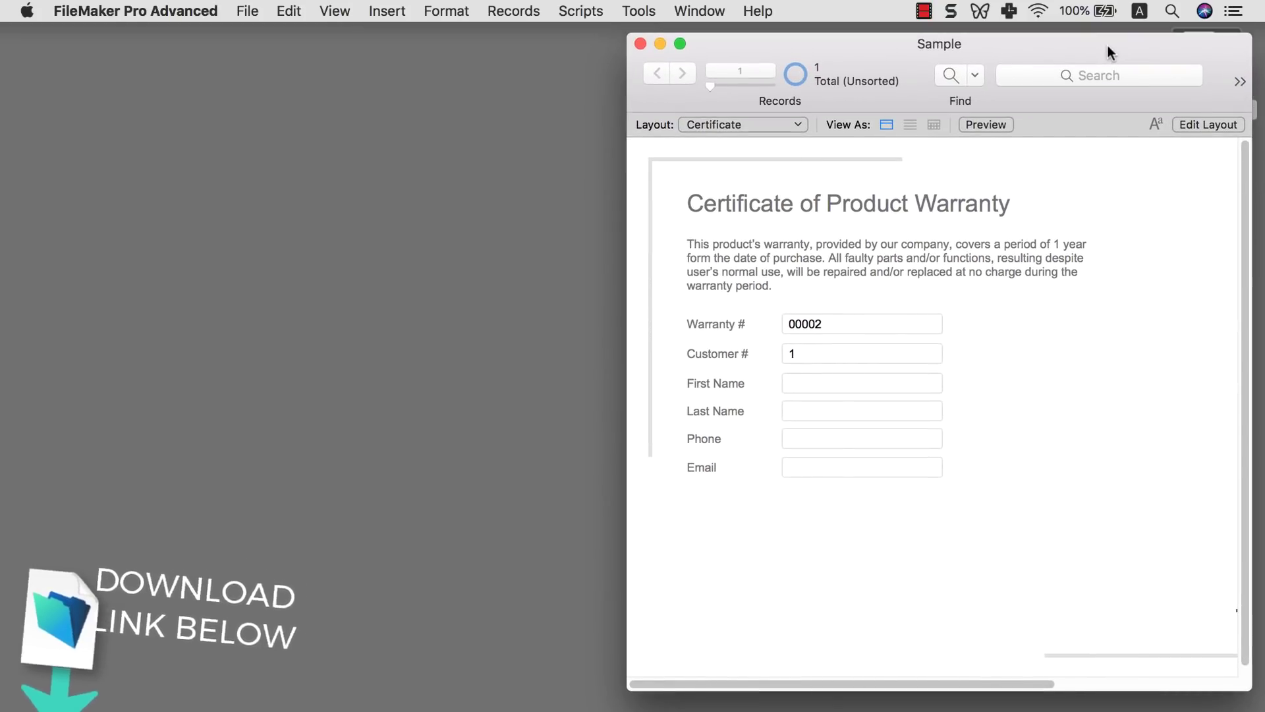
{"action": "left_click", "coordinate": [248, 11]}
Step: Open Manage Database on the Tables tab and inspect the Contact (100 records) and Certificate (1 record) tables
{"action": "mouse_move", "coordinate": [299, 172]}
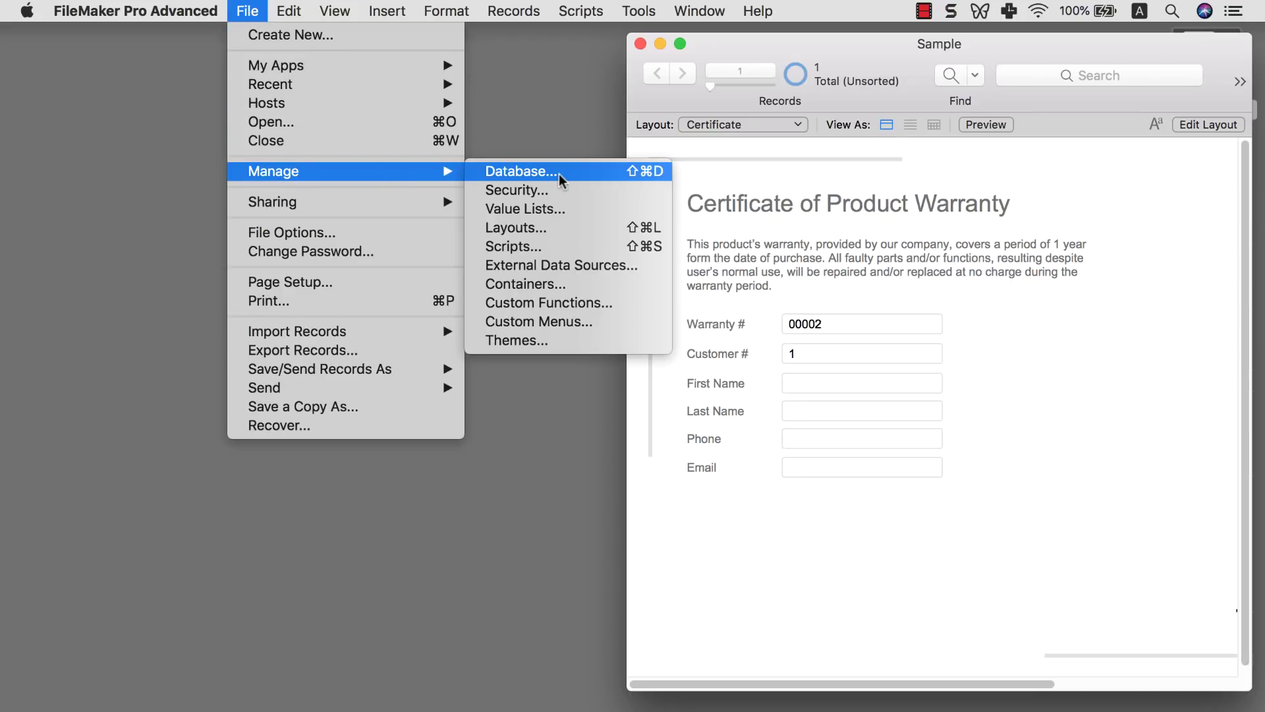
{"action": "left_click", "coordinate": [559, 173]}
{"action": "left_click_drag", "start_coordinate": [1104, 280], "coordinate": [757, 240]}
{"action": "left_click", "coordinate": [337, 98]}
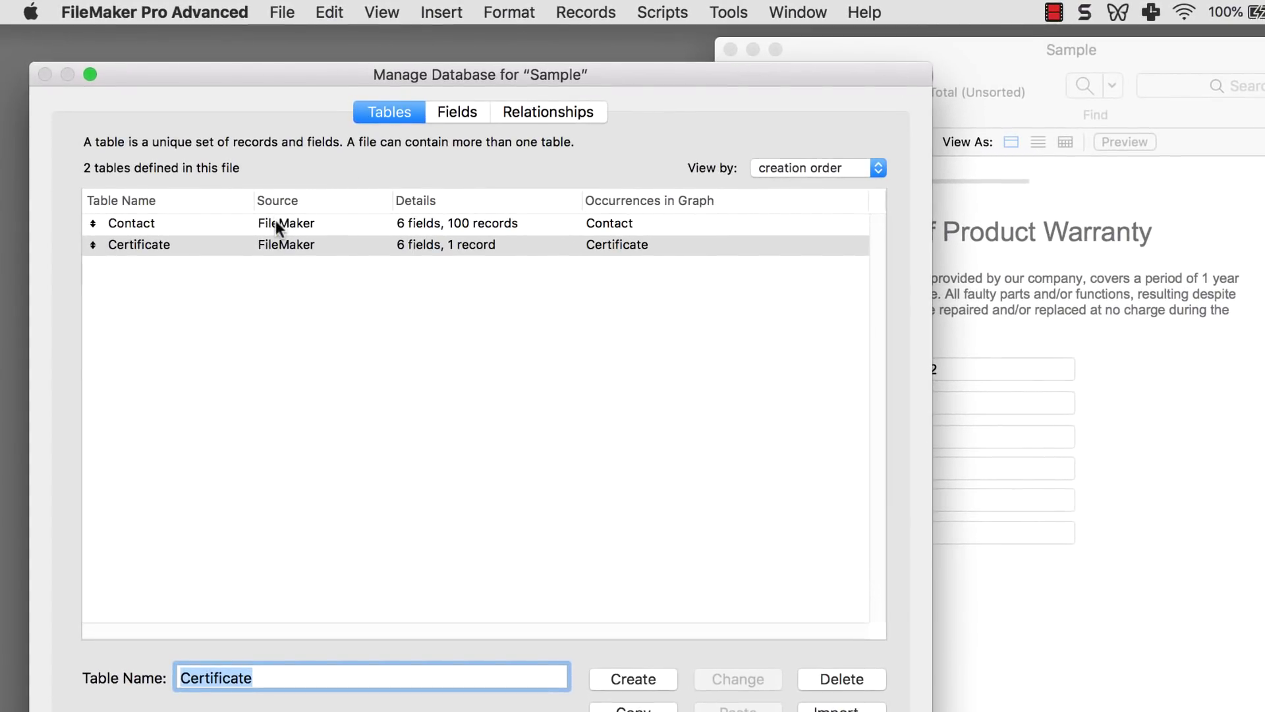
{"action": "left_click", "coordinate": [276, 221]}
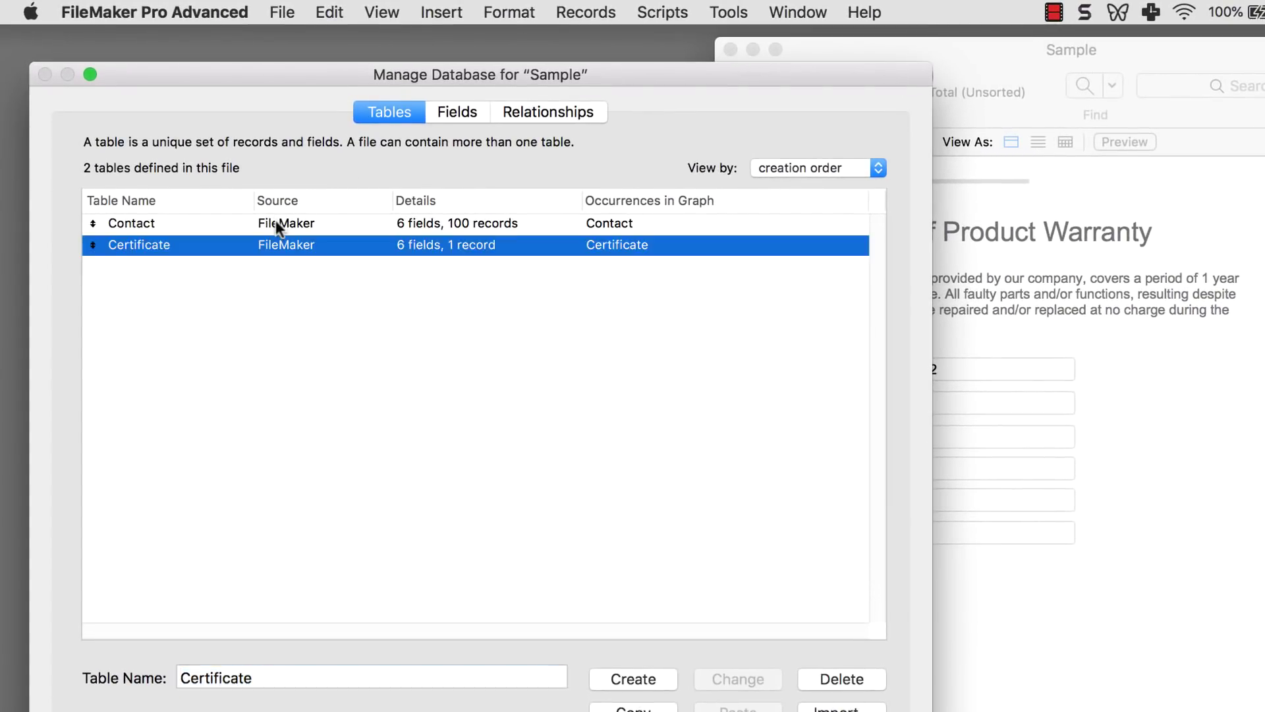
{"action": "left_click", "coordinate": [127, 248]}
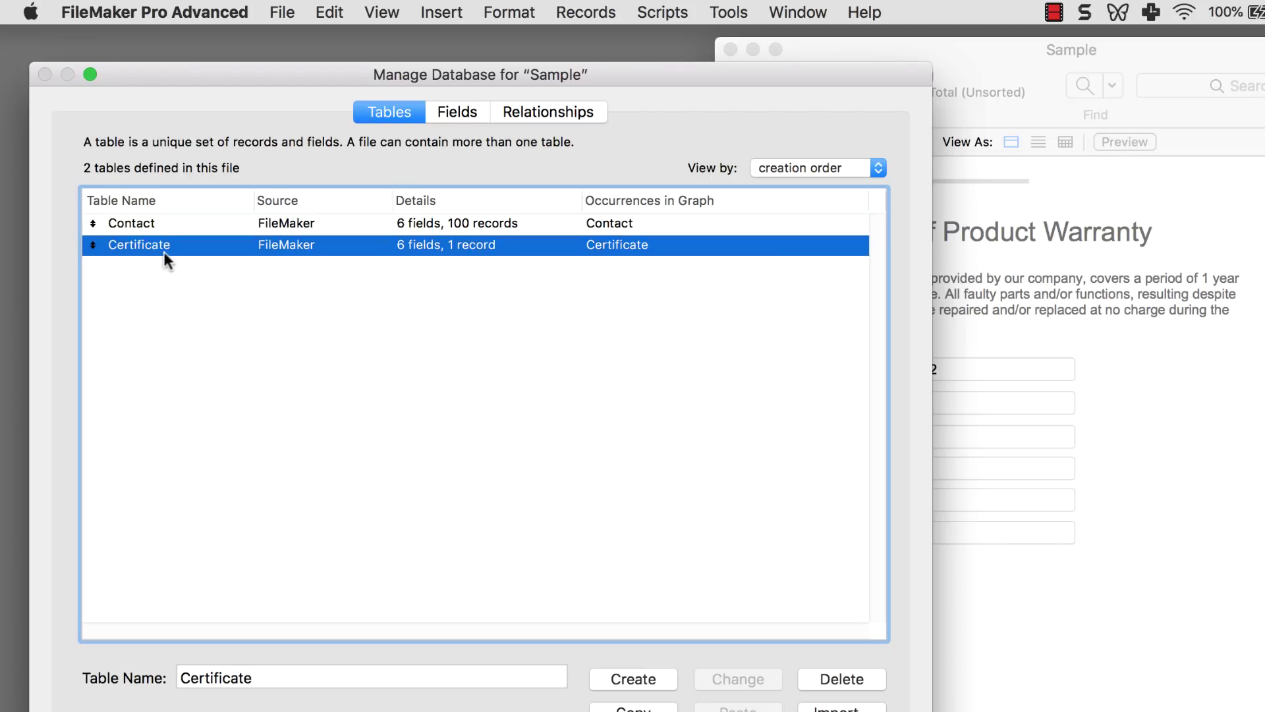
{"action": "left_click_drag", "start_coordinate": [873, 81], "coordinate": [881, 57]}
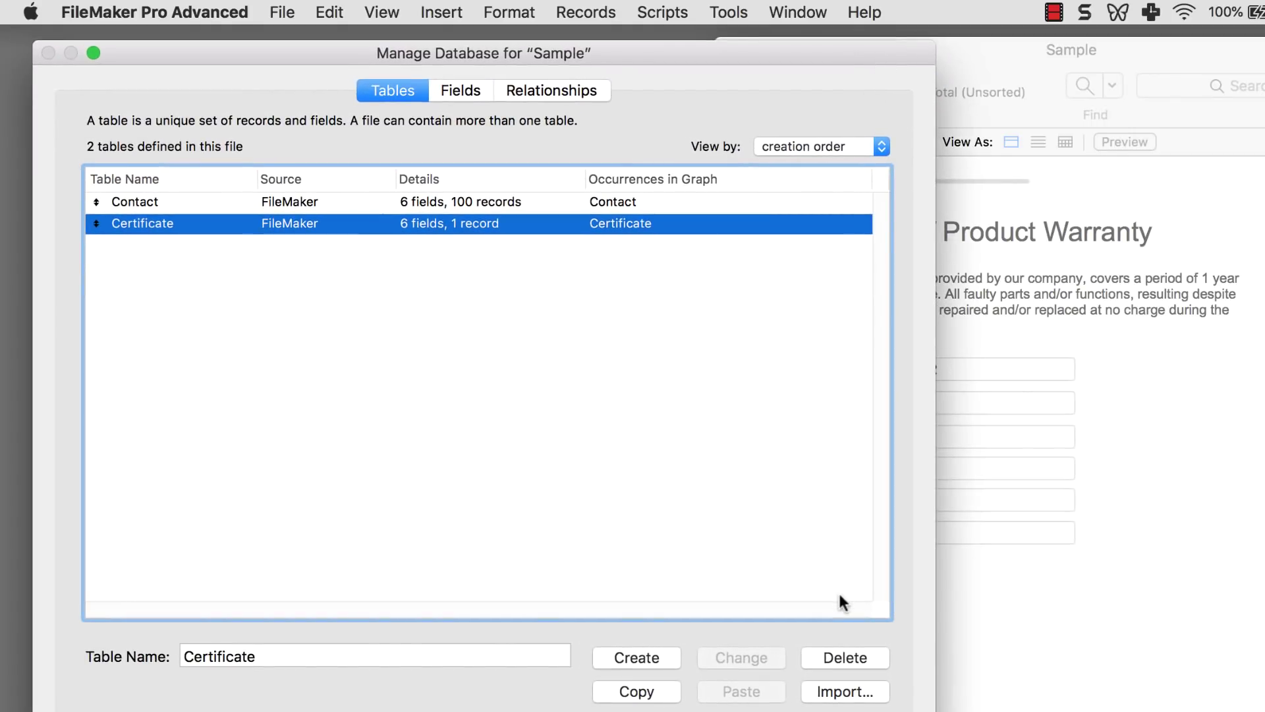
{"action": "double_click", "coordinate": [279, 200]}
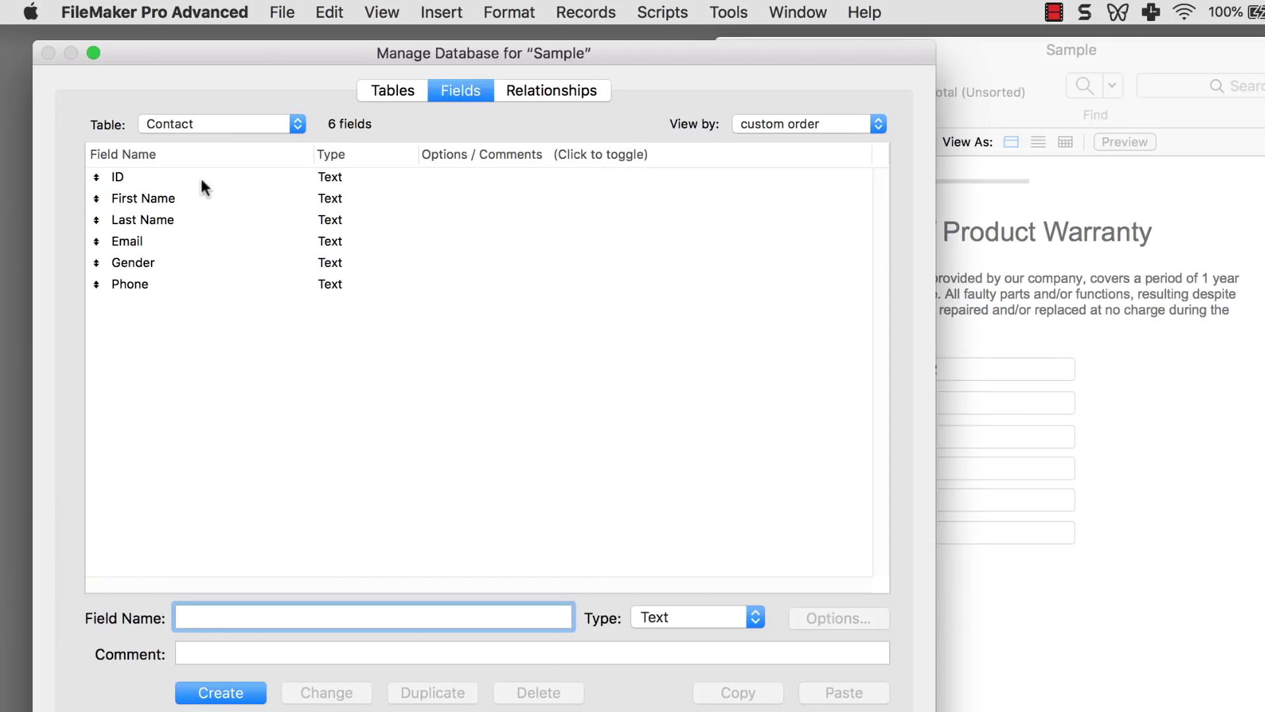
Step: Review Contact's six fields: ID, First Name, Last Name, Email, Gender and Phone
{"action": "left_click", "coordinate": [186, 178]}
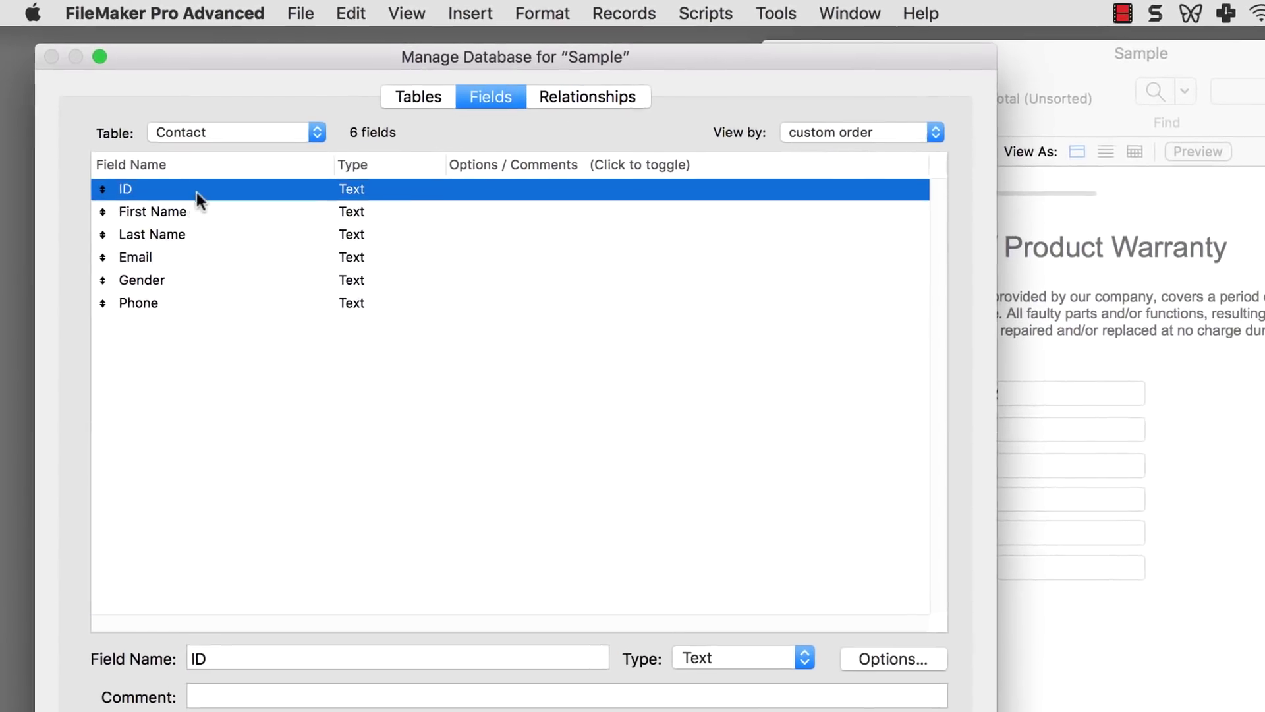
{"action": "left_click", "coordinate": [188, 211]}
{"action": "left_click", "coordinate": [179, 235]}
{"action": "left_click", "coordinate": [176, 256]}
{"action": "left_click", "coordinate": [172, 280]}
{"action": "left_click", "coordinate": [178, 306]}
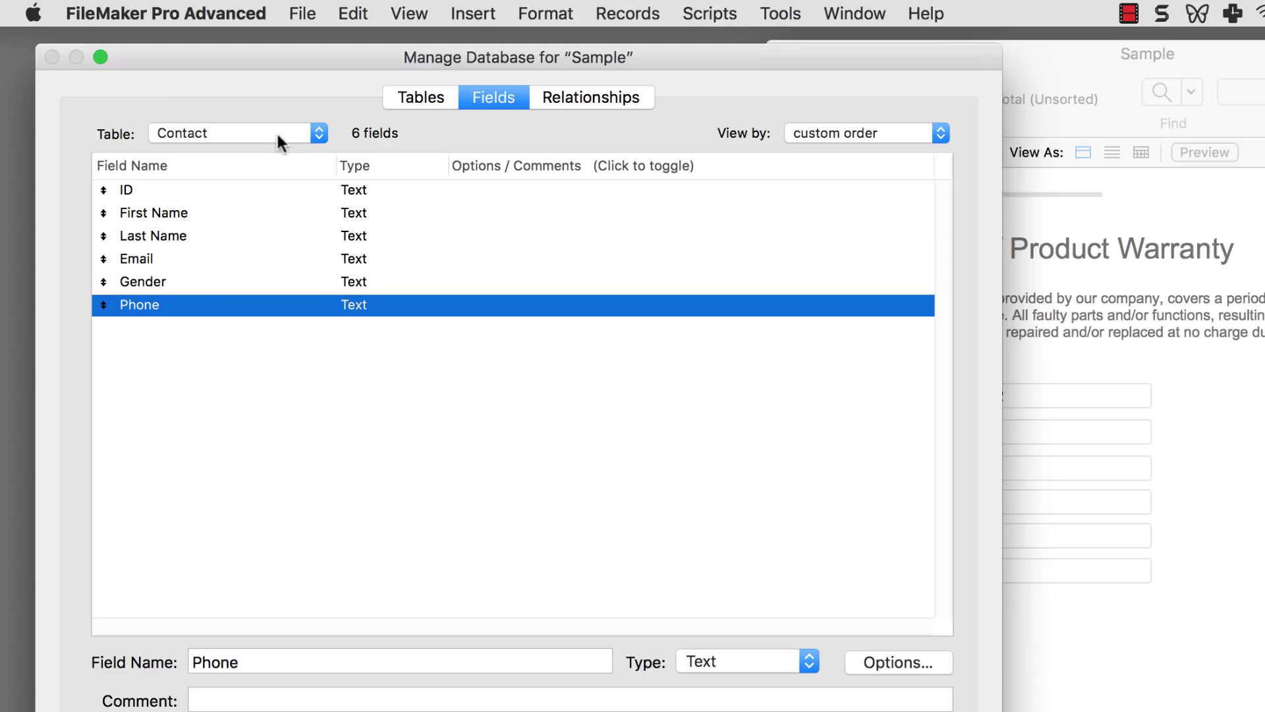
Step: Switch to the Certificate table and review its fields, from Warranty Certificate ID to Customer Phone
{"action": "left_click", "coordinate": [276, 130]}
{"action": "left_click", "coordinate": [268, 148]}
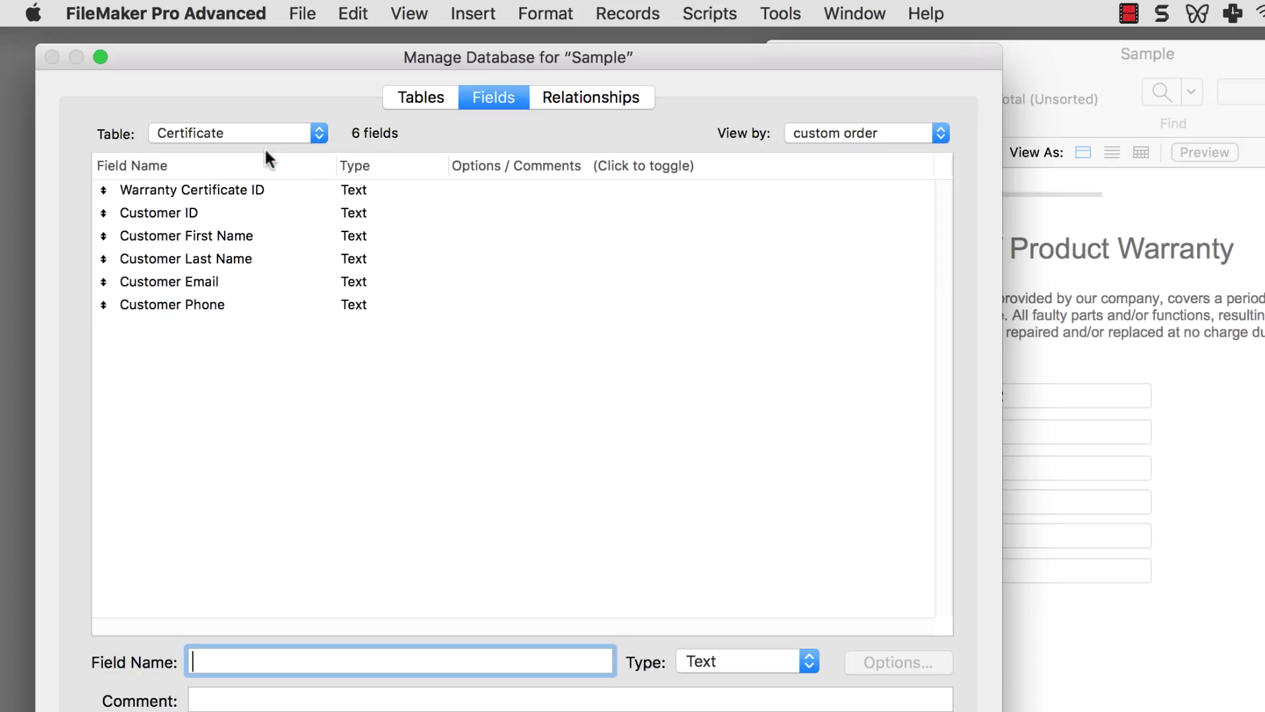
{"action": "left_click", "coordinate": [161, 192]}
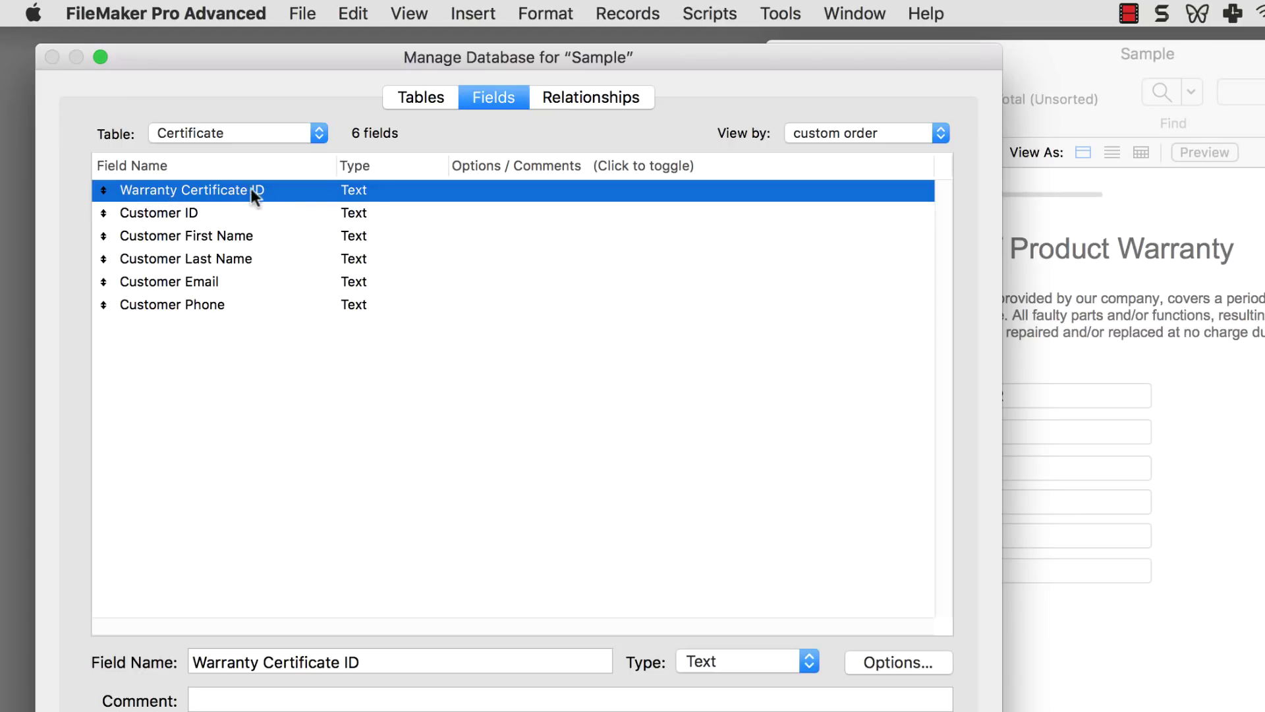
{"action": "left_click", "coordinate": [149, 215]}
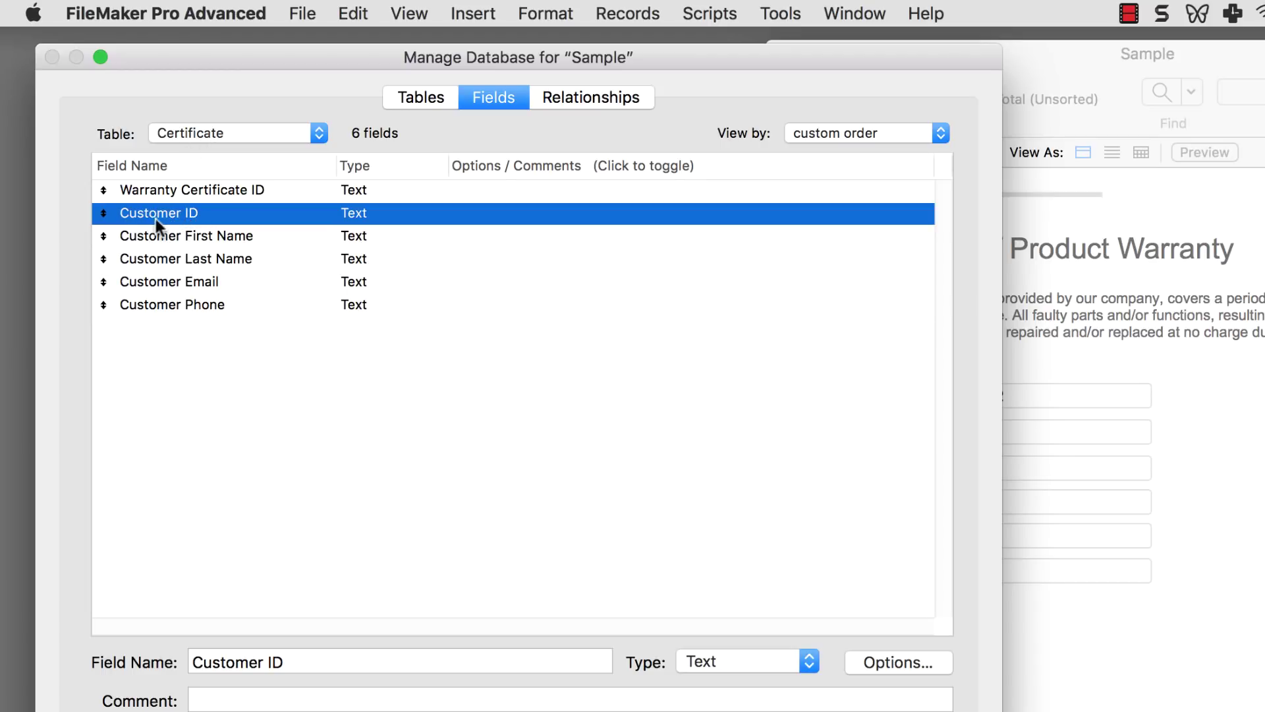
{"action": "left_click", "coordinate": [203, 238]}
{"action": "left_click", "coordinate": [204, 258]}
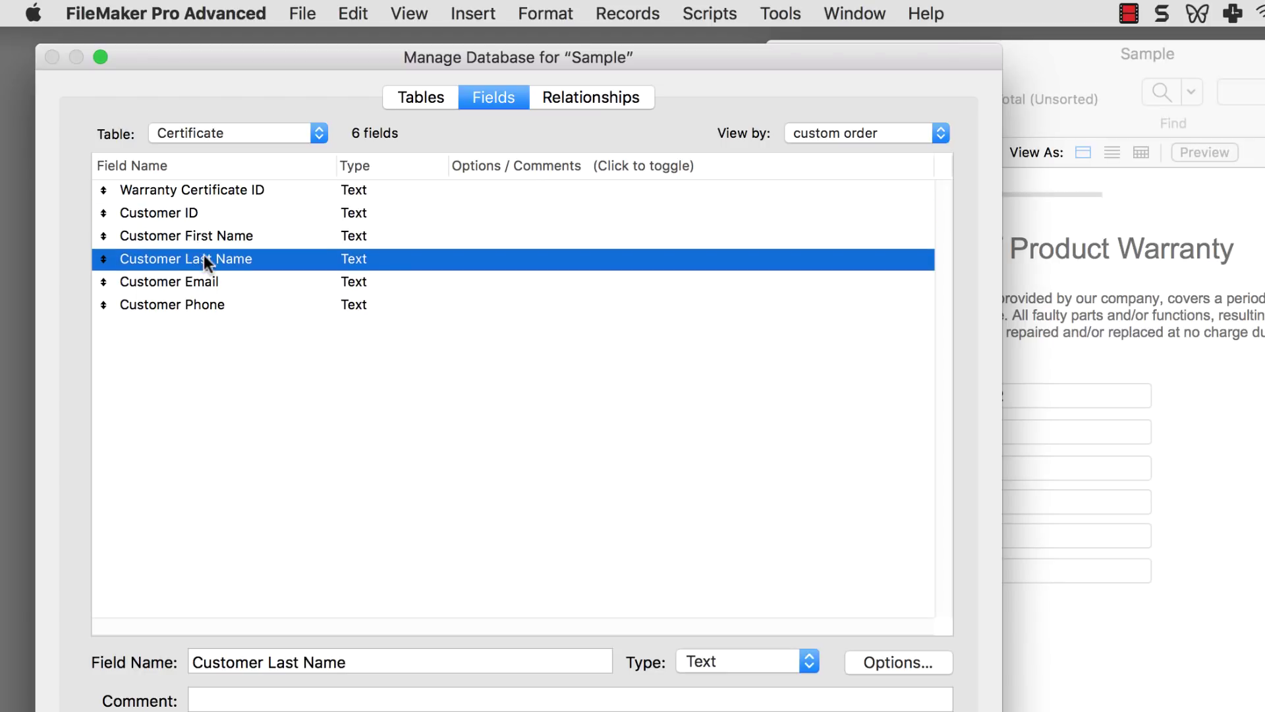
{"action": "left_click", "coordinate": [205, 280]}
{"action": "left_click", "coordinate": [207, 305]}
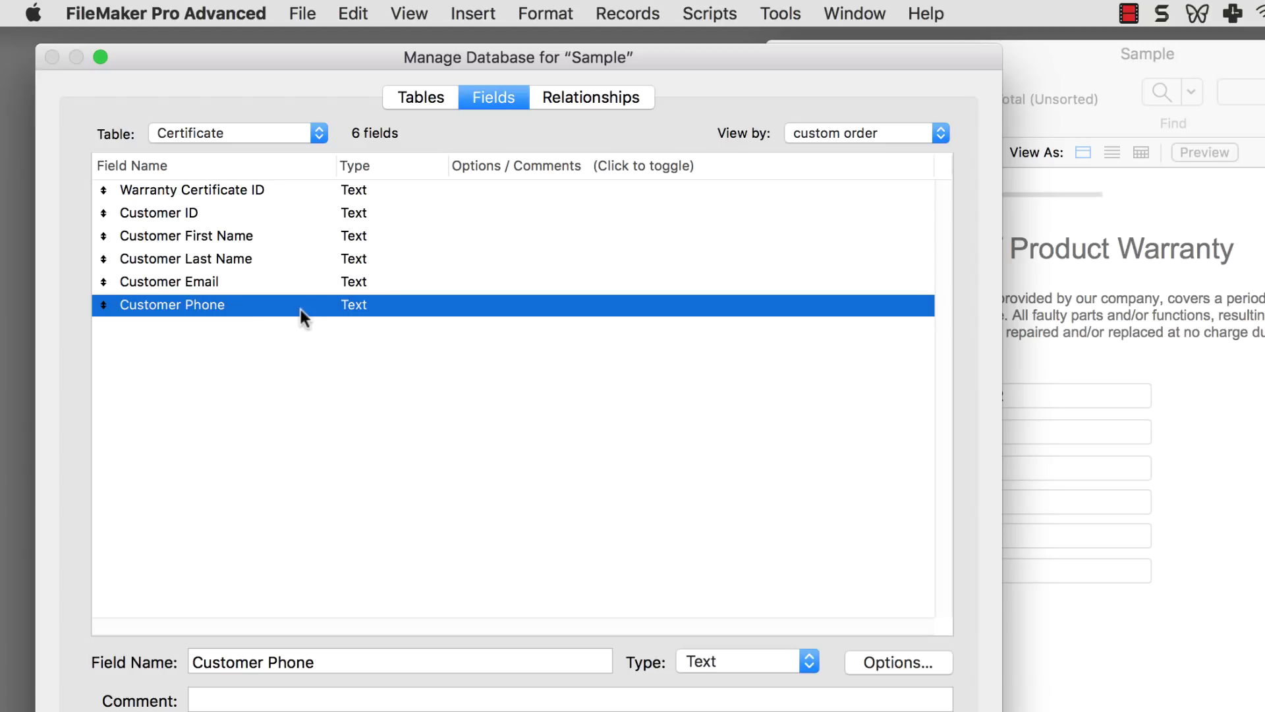
Step: Show the relationship graph and move the Certificate table toward Contact
{"action": "left_click", "coordinate": [576, 89]}
{"action": "left_click", "coordinate": [495, 208]}
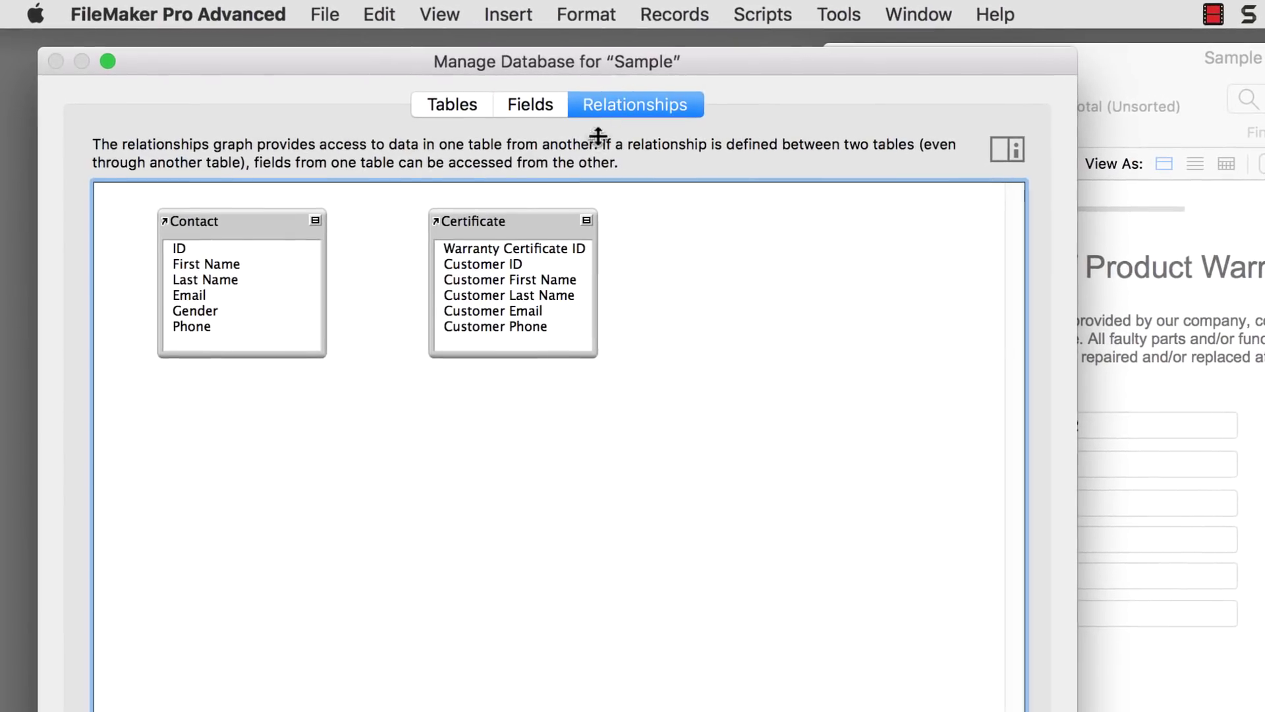
{"action": "left_click_drag", "start_coordinate": [532, 224], "coordinate": [486, 224]}
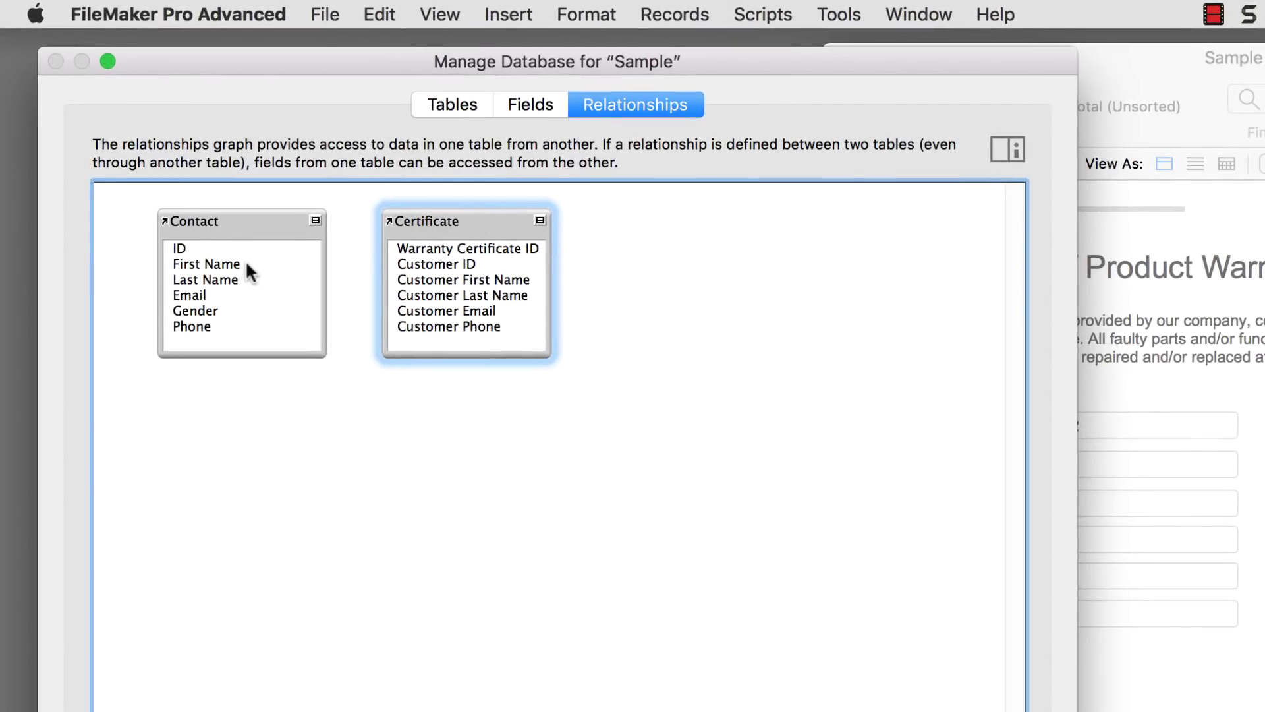
Step: Position Certificate beside Contact and point out Contact's ID and Certificate's customer detail fields
{"action": "left_click", "coordinate": [183, 248]}
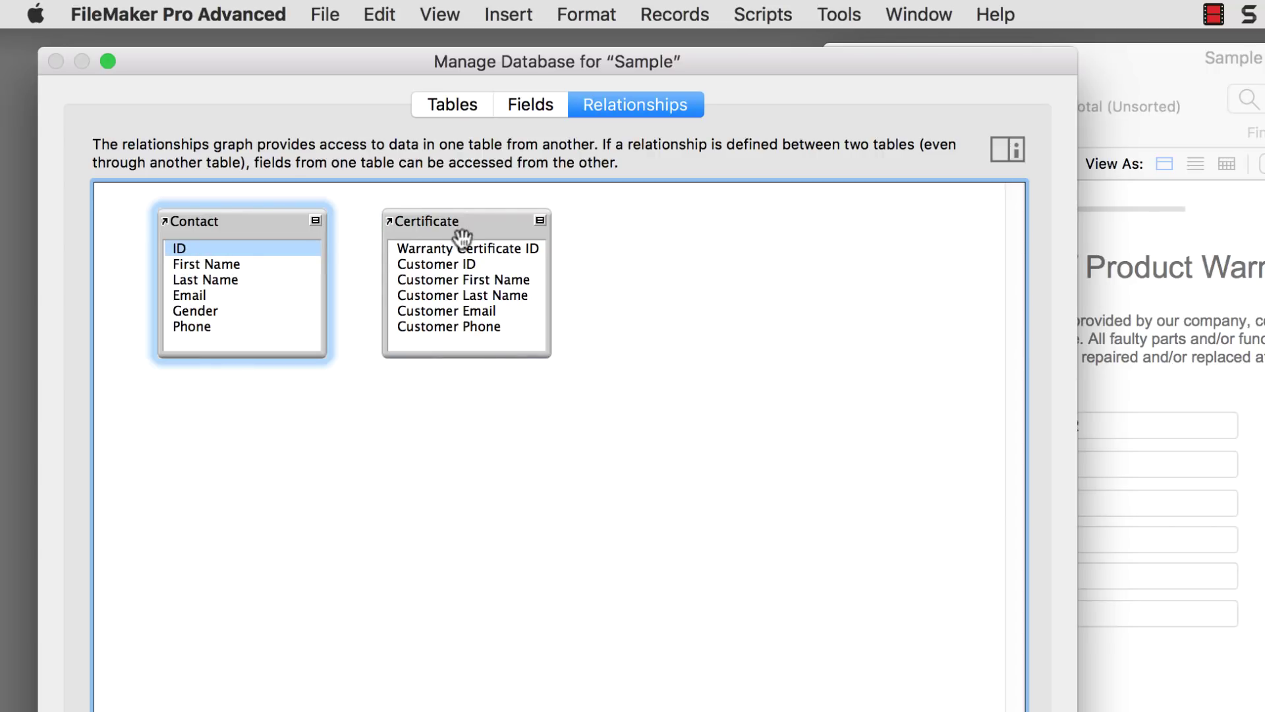
{"action": "left_click_drag", "start_coordinate": [438, 226], "coordinate": [436, 222]}
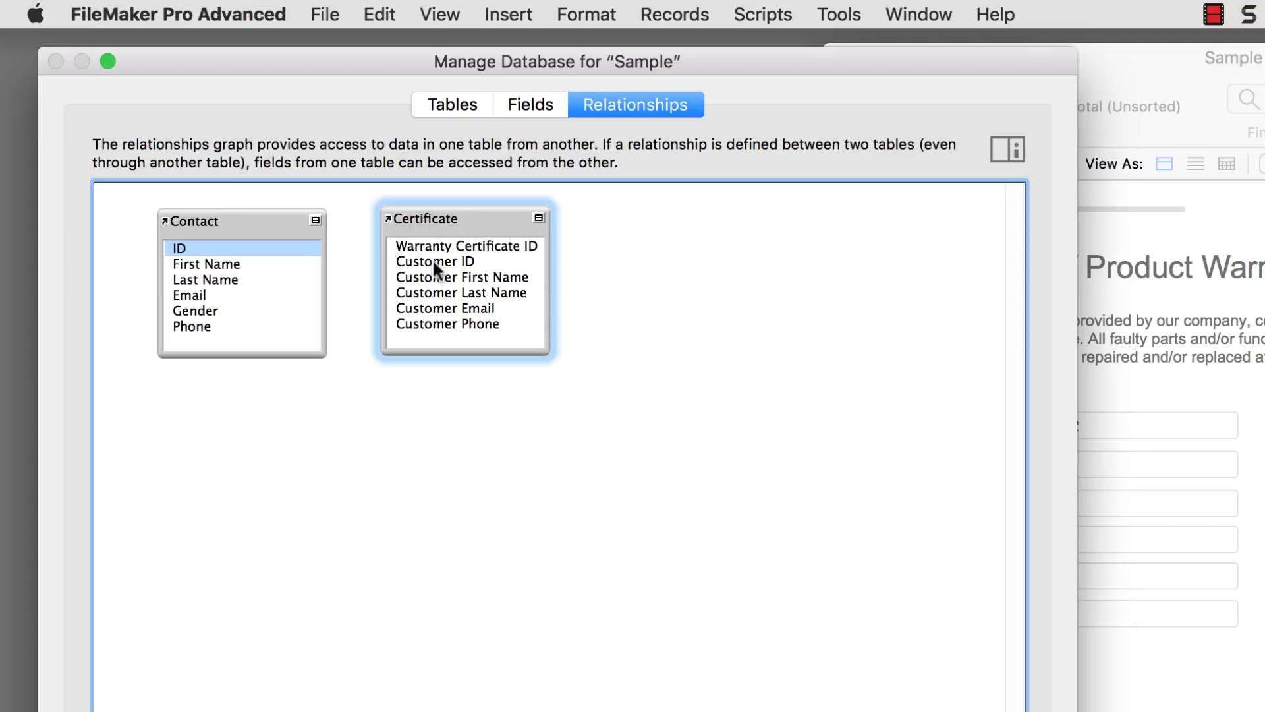
{"action": "left_click_drag", "start_coordinate": [436, 277], "coordinate": [436, 327]}
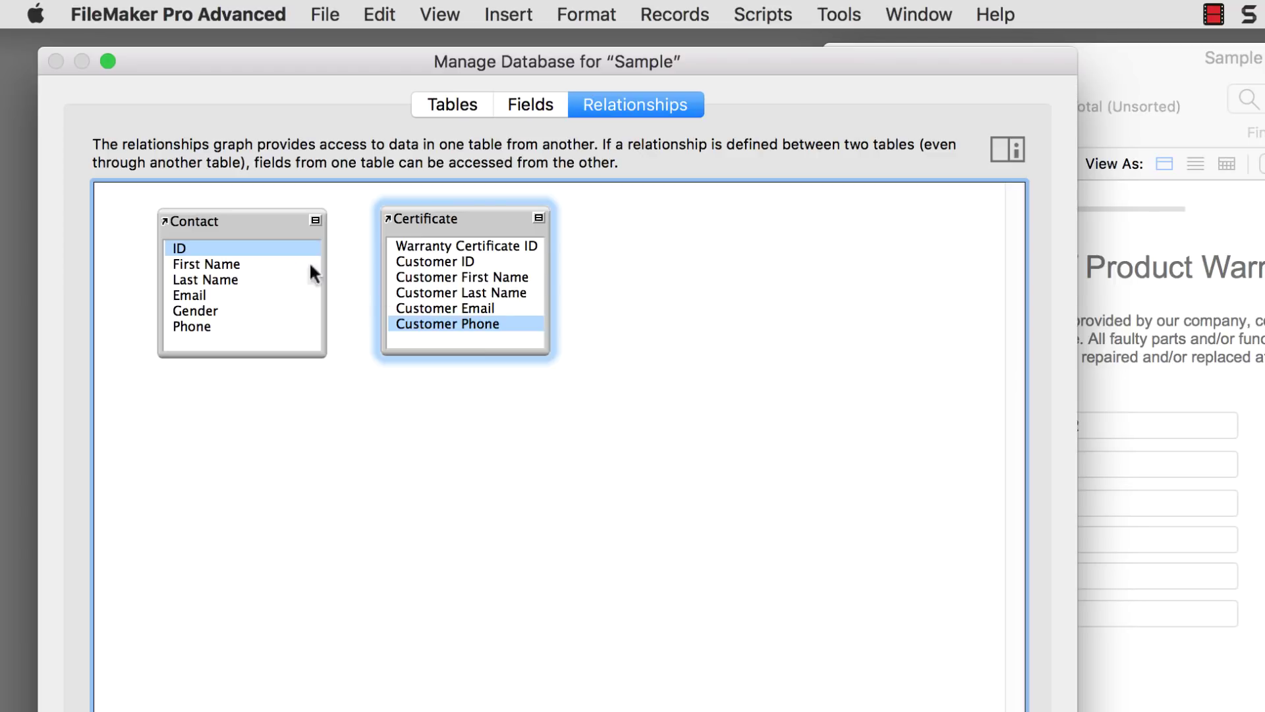
Step: Compare Contact's First Name, Last Name and Gender with Certificate's Customer name, email and phone fields
{"action": "left_click", "coordinate": [218, 264]}
{"action": "left_click", "coordinate": [206, 280]}
{"action": "left_click", "coordinate": [203, 309]}
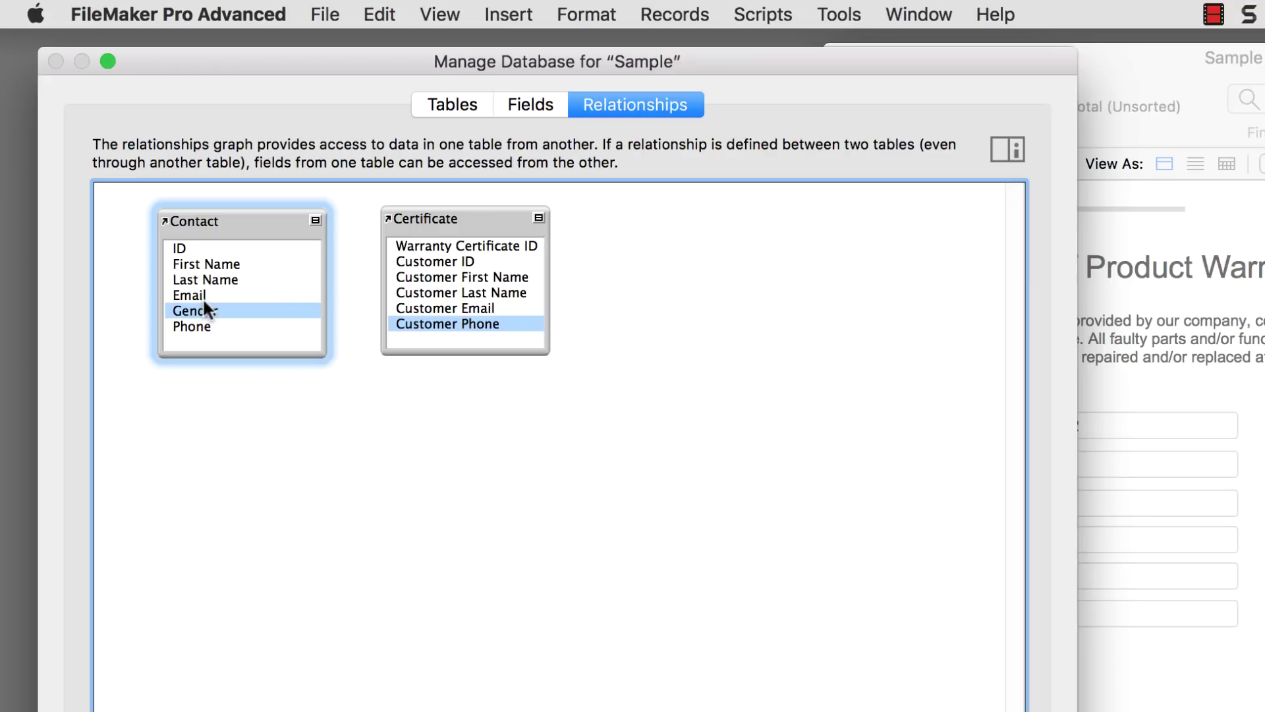
{"action": "left_click", "coordinate": [410, 277]}
{"action": "left_click", "coordinate": [449, 291]}
{"action": "left_click", "coordinate": [450, 307]}
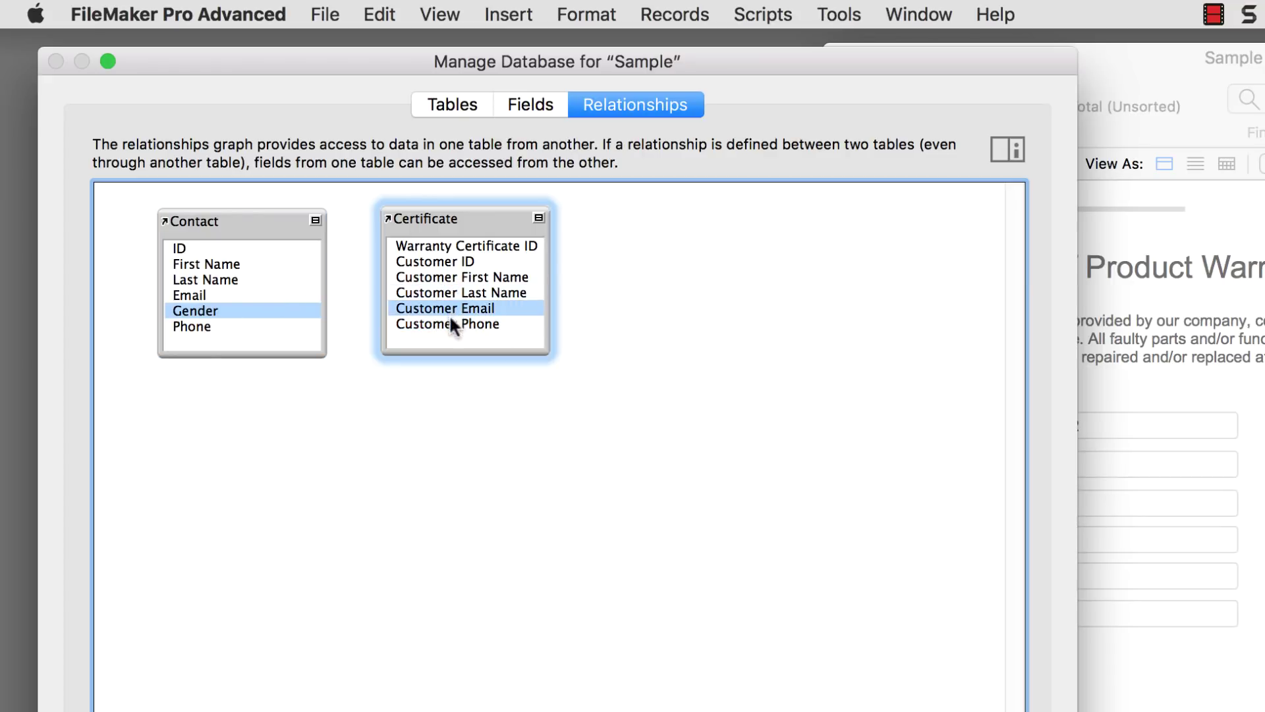
{"action": "left_click", "coordinate": [460, 323]}
{"action": "left_click", "coordinate": [697, 376]}
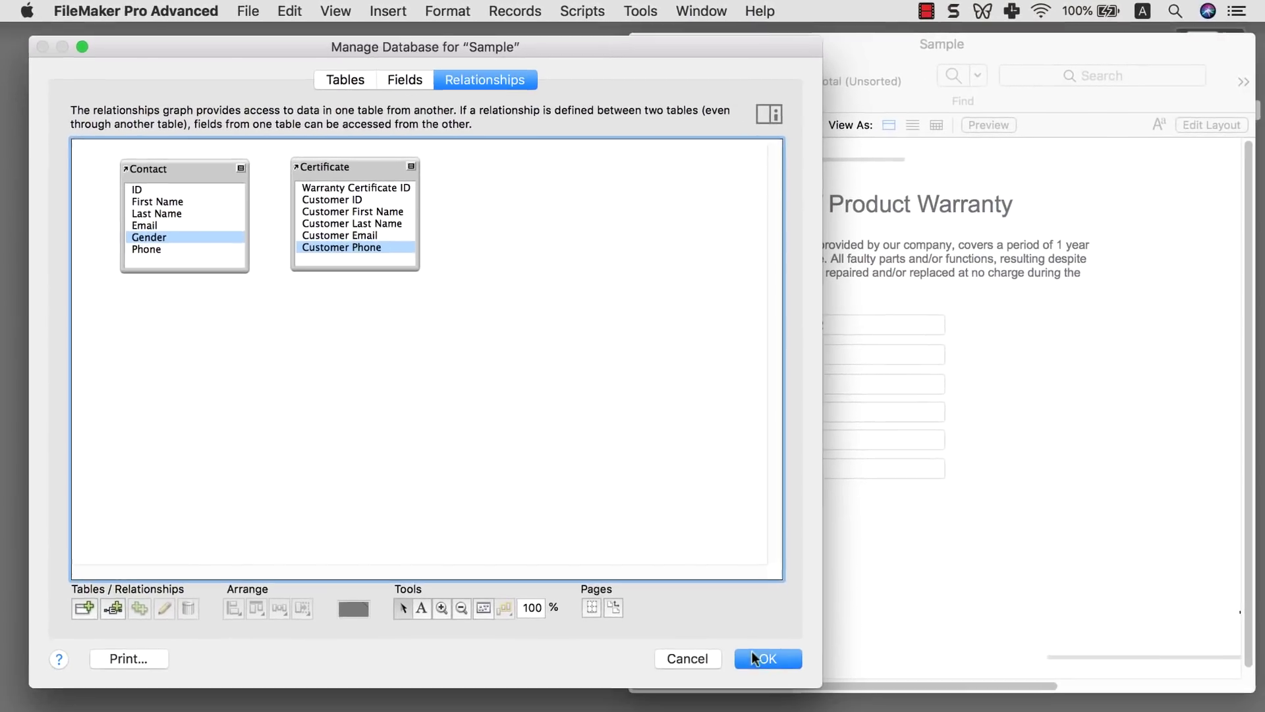
Step: Confirm Manage Database, then open the Customer layout in a second window left of Certificate
{"action": "left_click", "coordinate": [760, 660]}
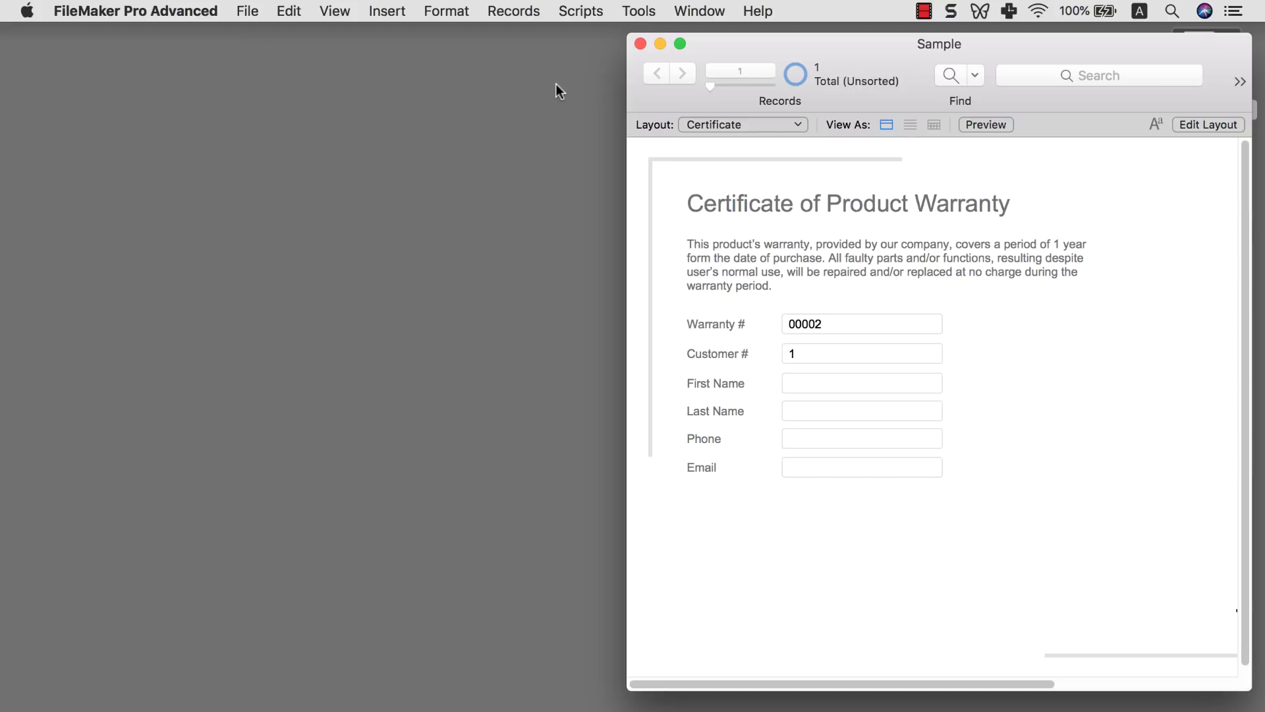
{"action": "key", "text": "super+shift+l"}
{"action": "left_click", "coordinate": [798, 184]}
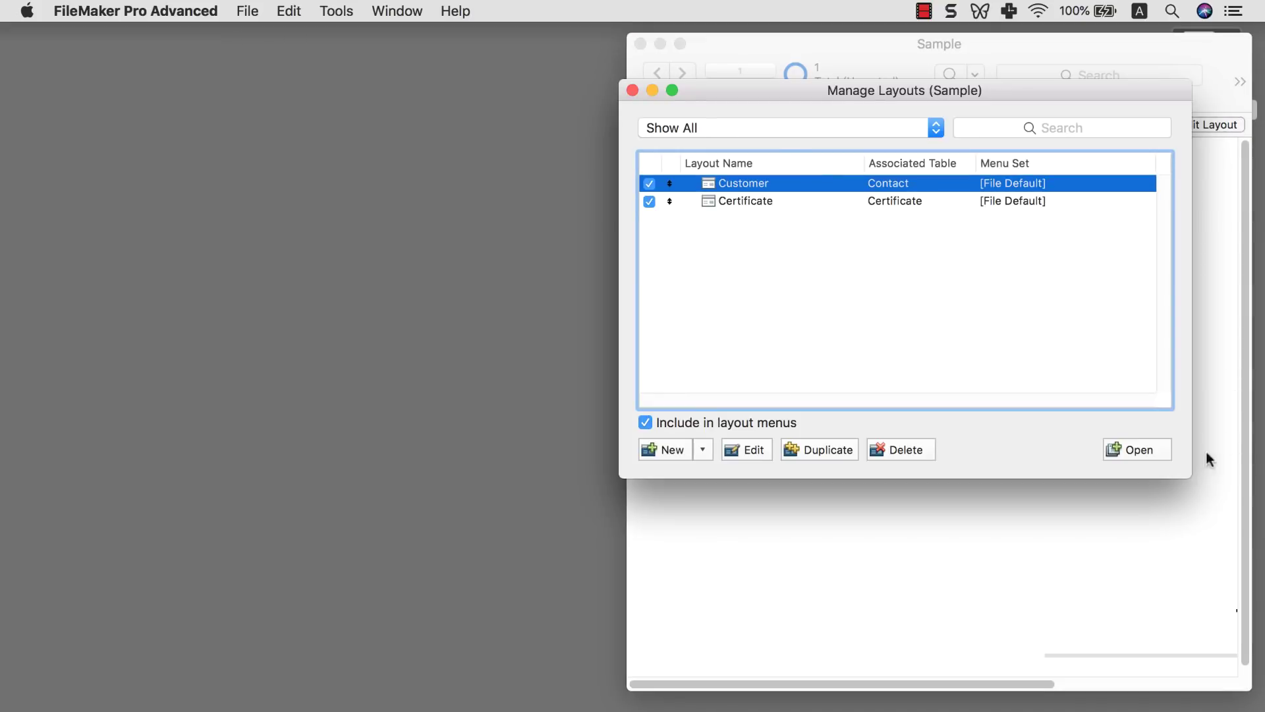
{"action": "left_click", "coordinate": [1137, 450]}
{"action": "left_click_drag", "start_coordinate": [953, 78], "coordinate": [309, 57]}
{"action": "left_click", "coordinate": [632, 89]}
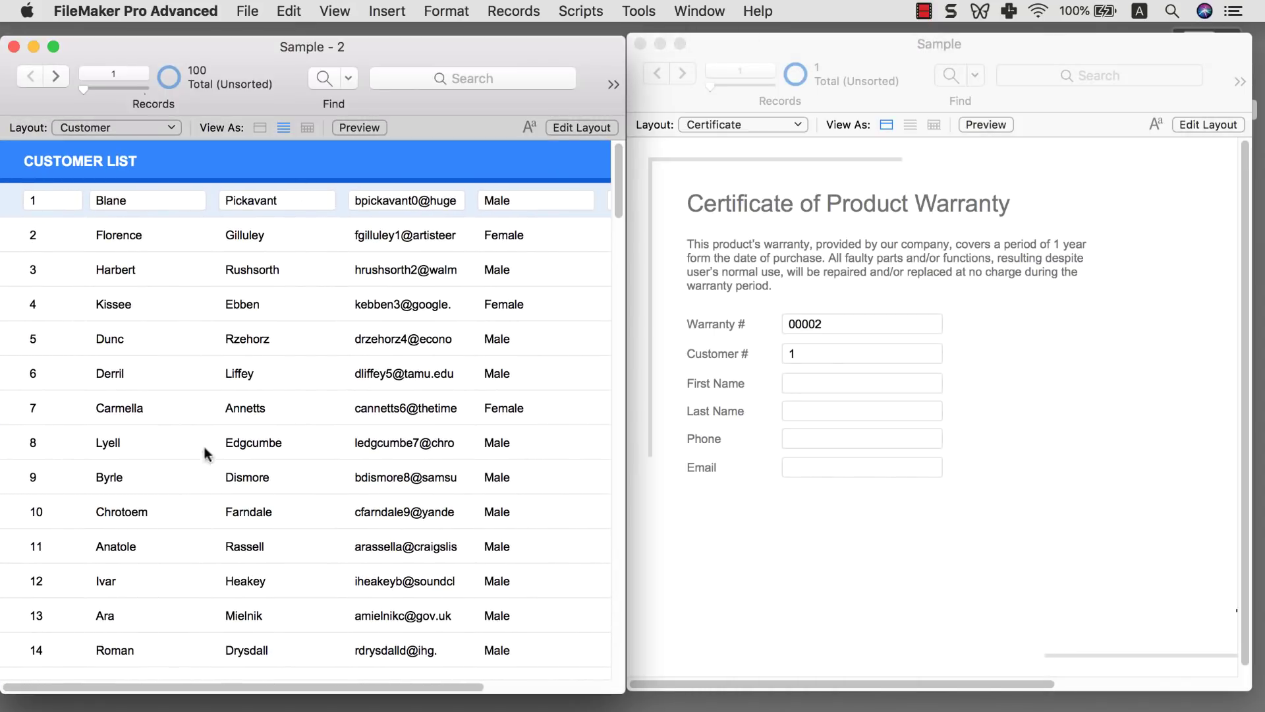
{"action": "left_click", "coordinate": [1079, 297]}
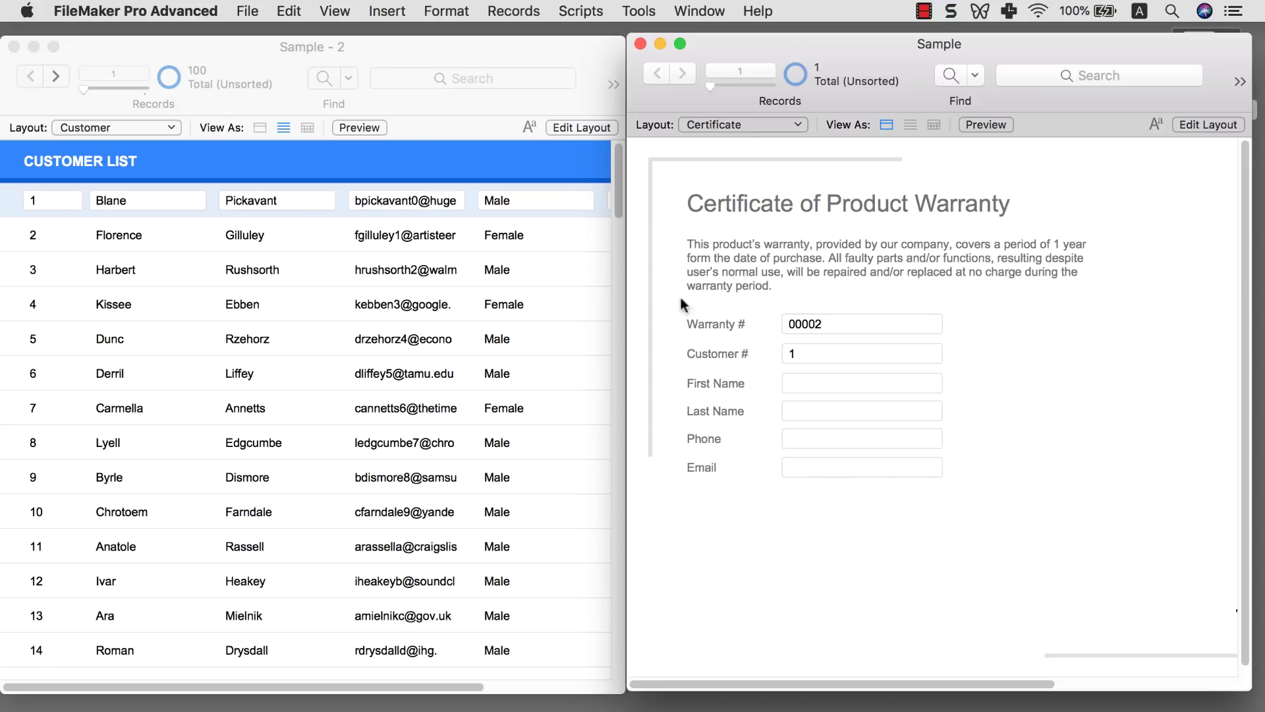
Step: Clear warranty number 00002 and customer number 1 from the first certificate
{"action": "left_click", "coordinate": [840, 329]}
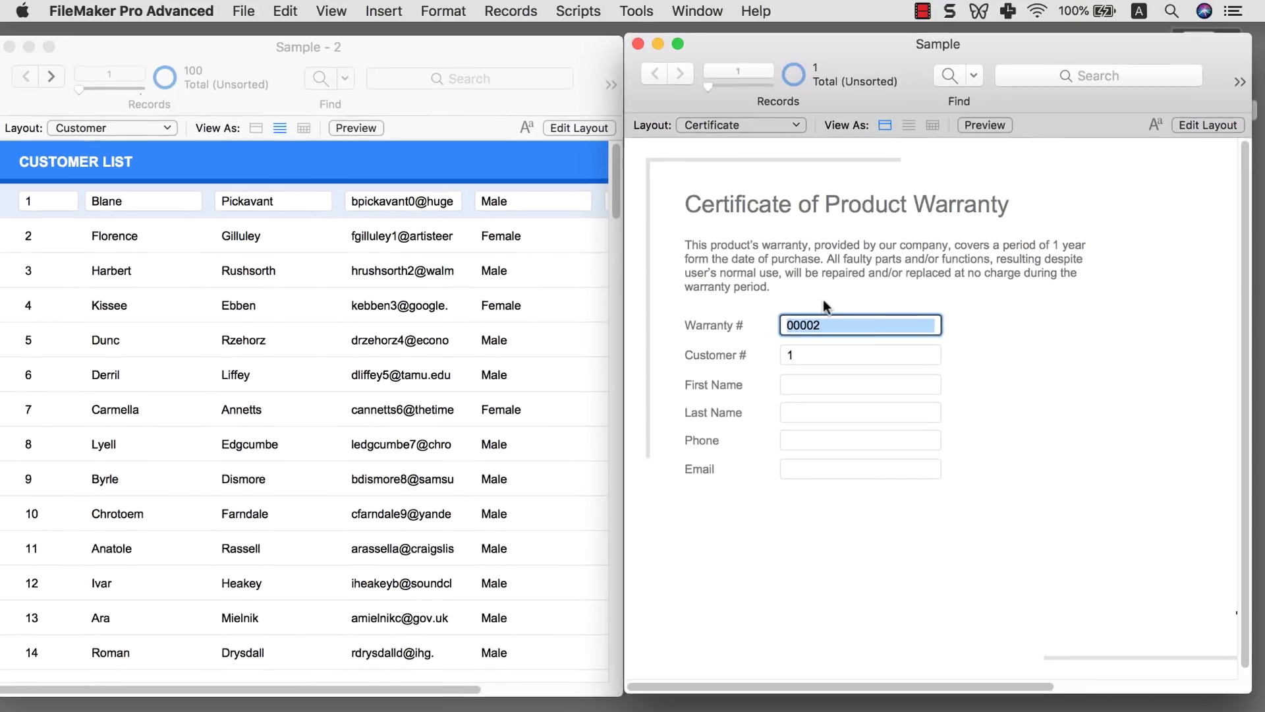
{"action": "key", "text": "BackSpace"}
{"action": "key", "text": "Tab"}
{"action": "key", "text": "BackSpace"}
{"action": "left_click", "coordinate": [917, 287]}
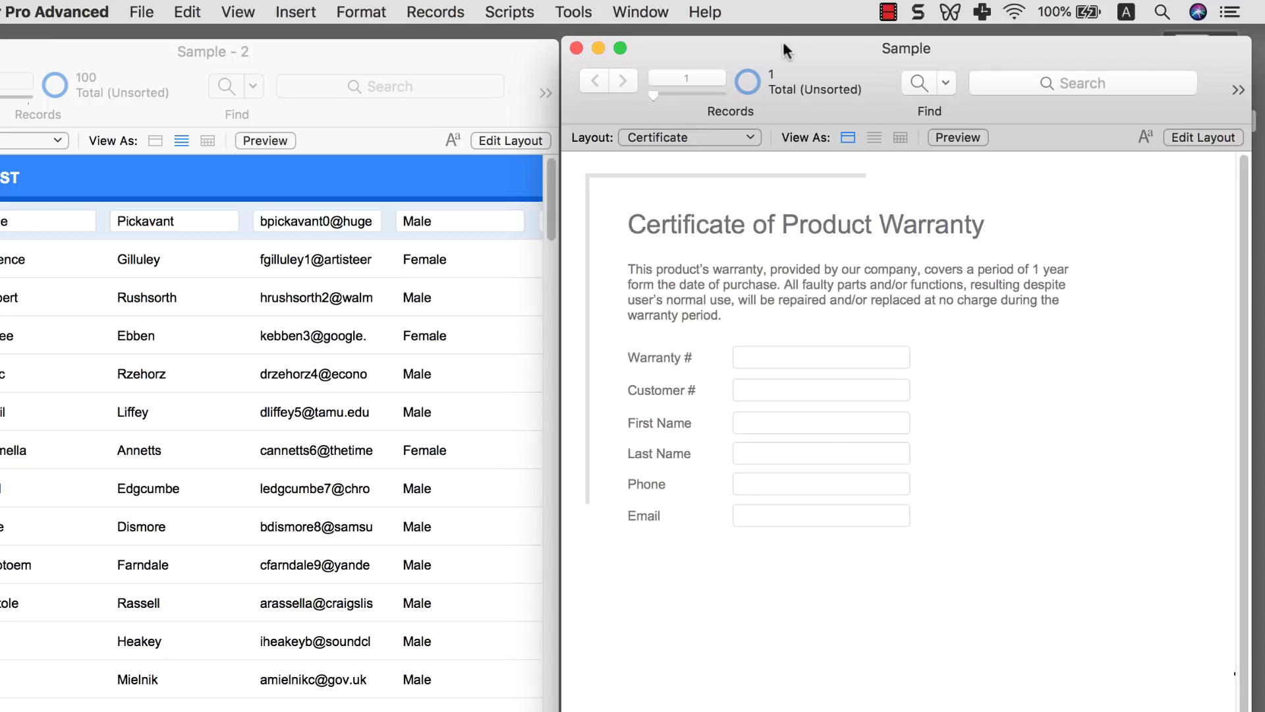
Step: Widen the Sample window to the full layout and add a new blank certificate record
{"action": "left_click_drag", "start_coordinate": [781, 40], "coordinate": [785, 41]}
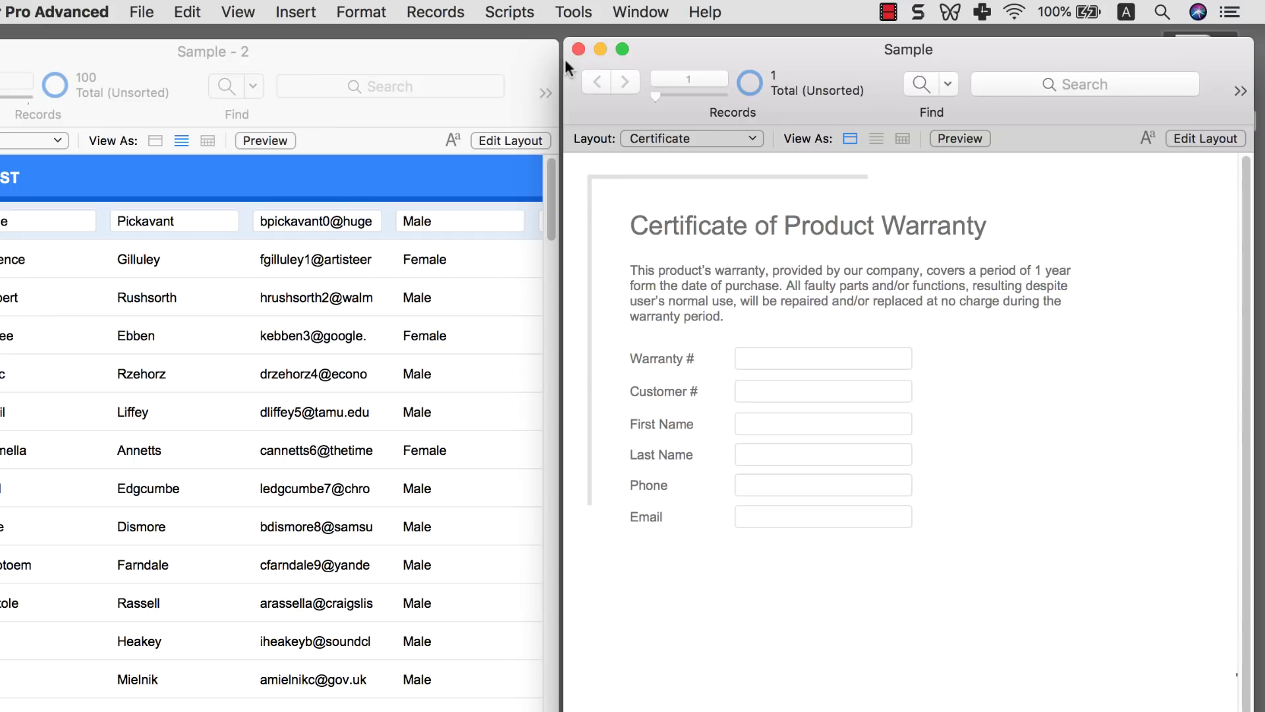
{"action": "left_click_drag", "start_coordinate": [564, 58], "coordinate": [312, 27]}
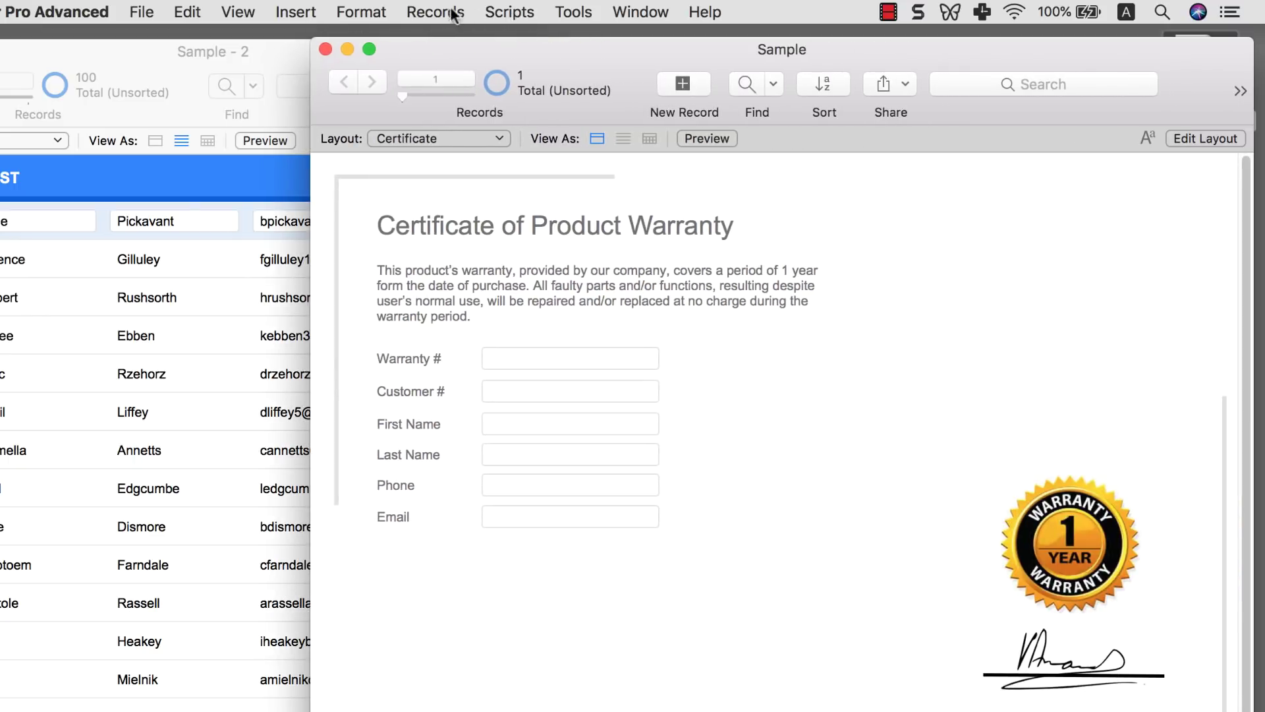
{"action": "left_click", "coordinate": [452, 13]}
{"action": "left_click", "coordinate": [443, 33]}
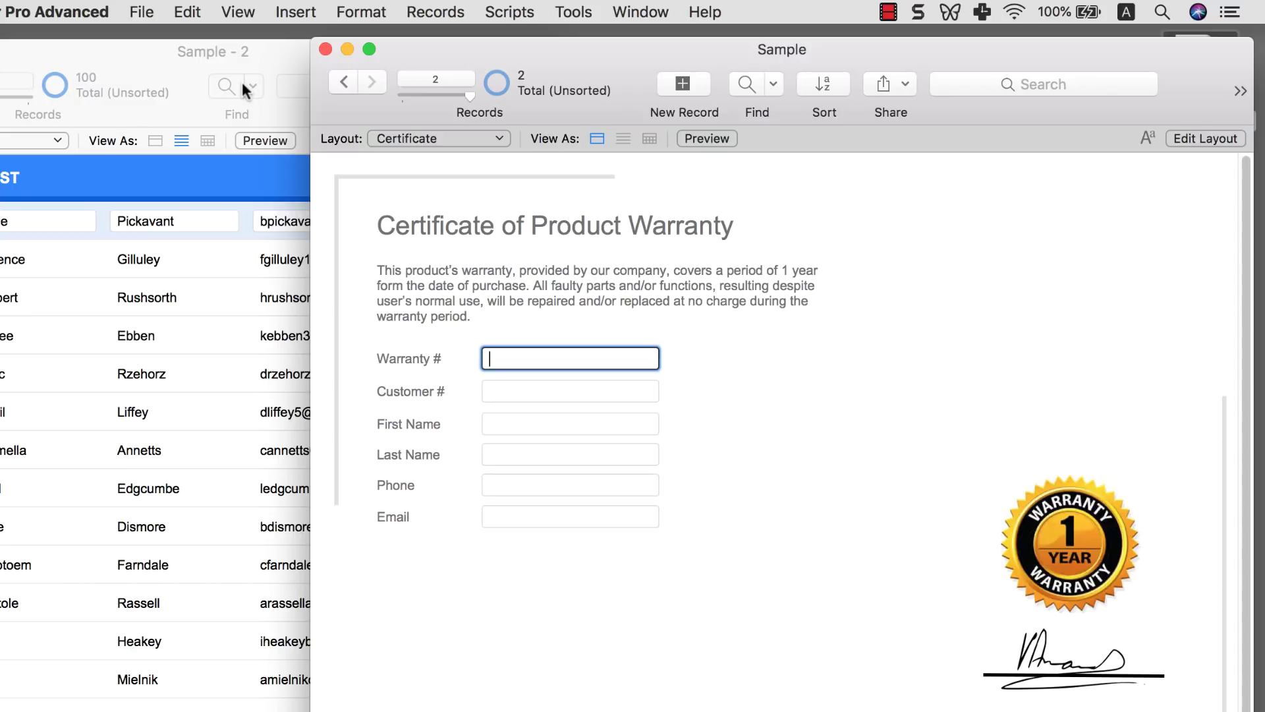
Step: Open Manage Database and list the Certificate table's fields
{"action": "left_click", "coordinate": [146, 16]}
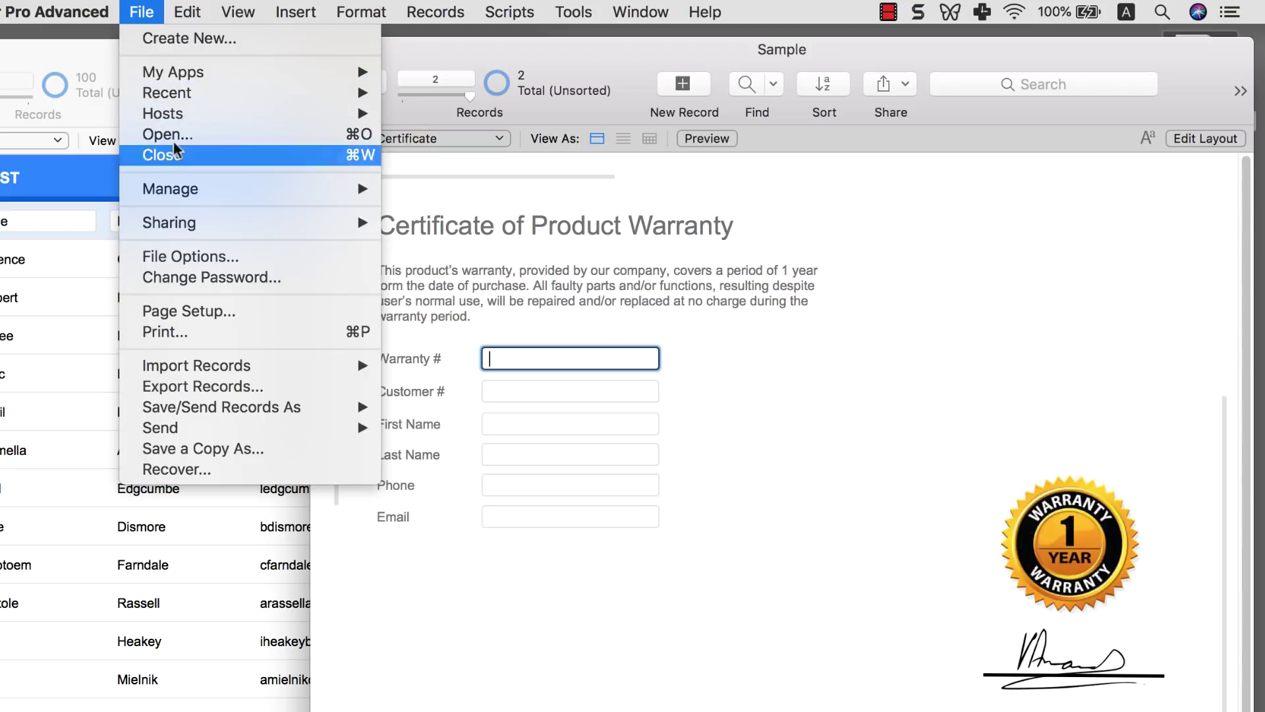
{"action": "mouse_move", "coordinate": [190, 192]}
{"action": "left_click", "coordinate": [460, 190]}
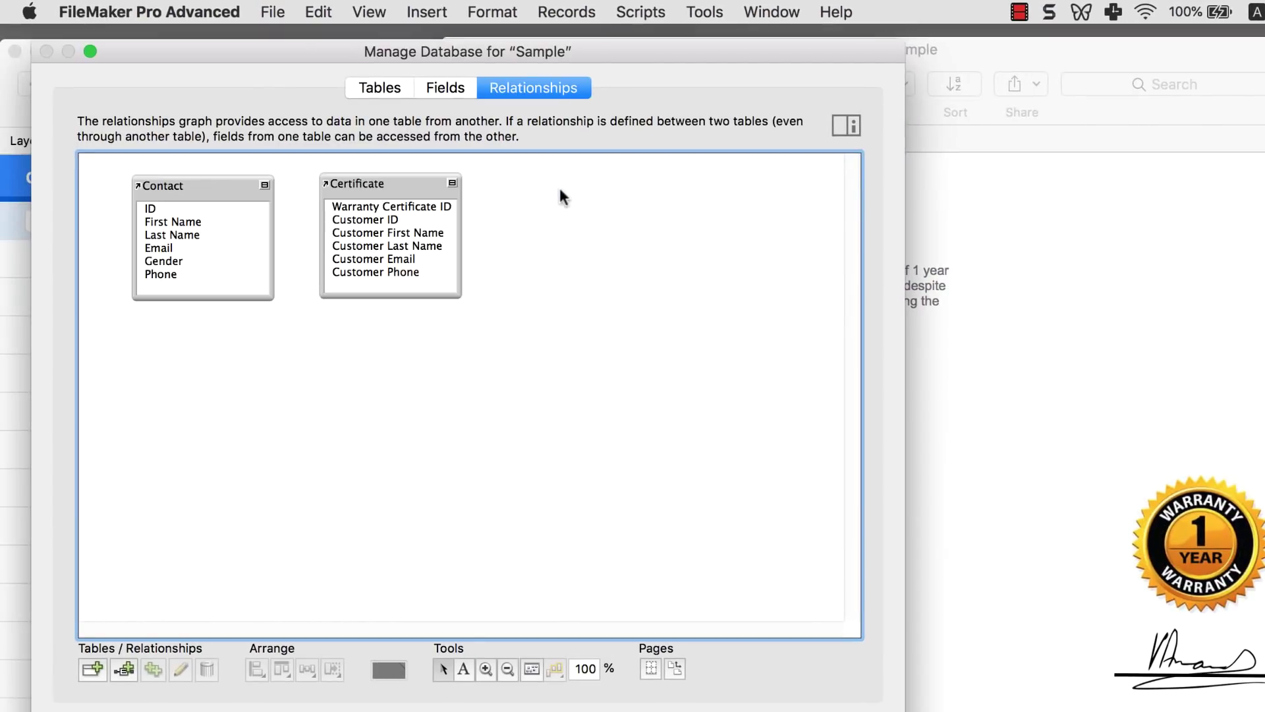
{"action": "left_click", "coordinate": [379, 88]}
{"action": "double_click", "coordinate": [237, 215]}
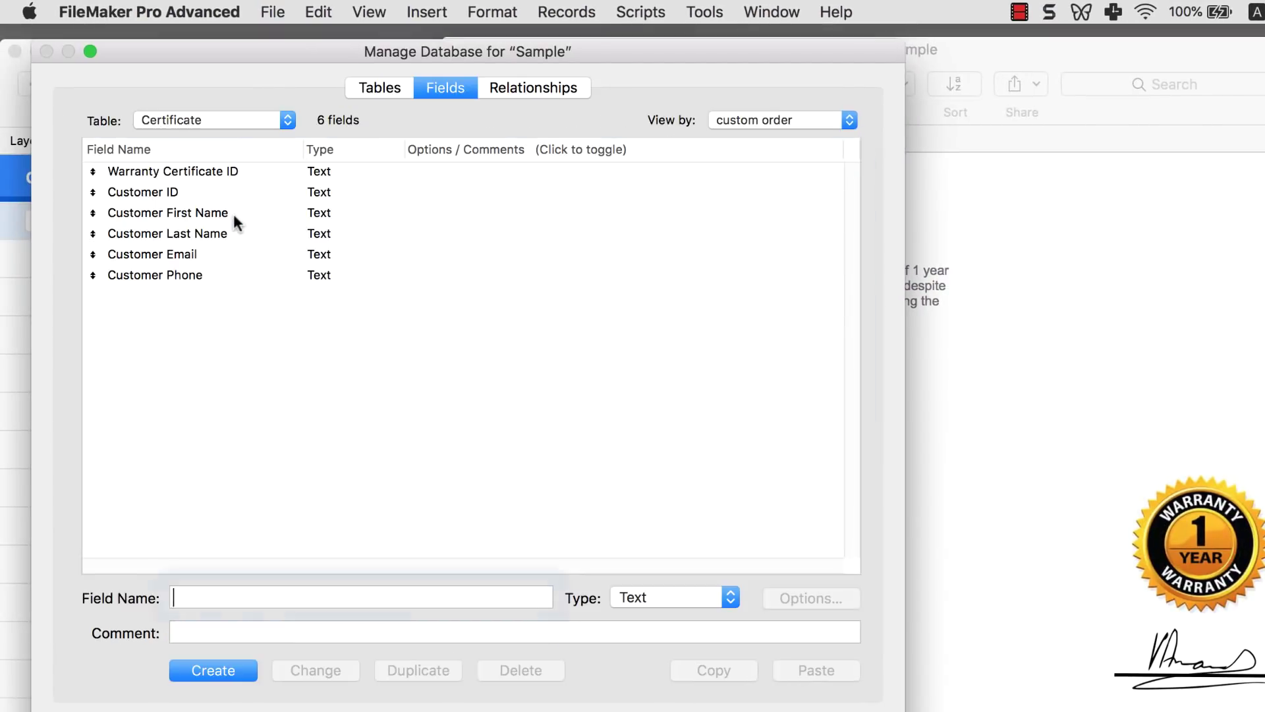
Step: Give Warranty Certificate ID an auto-entered serial number with next value W0001
{"action": "left_click", "coordinate": [212, 172]}
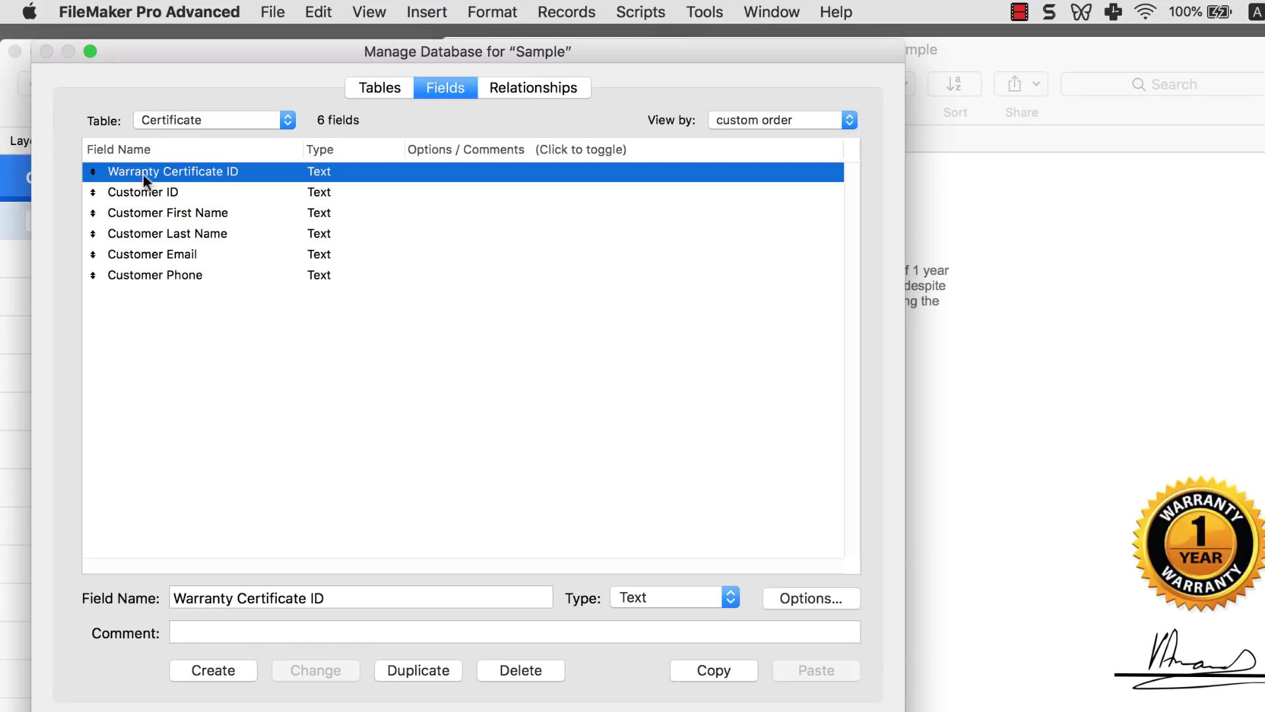
{"action": "double_click", "coordinate": [200, 171]}
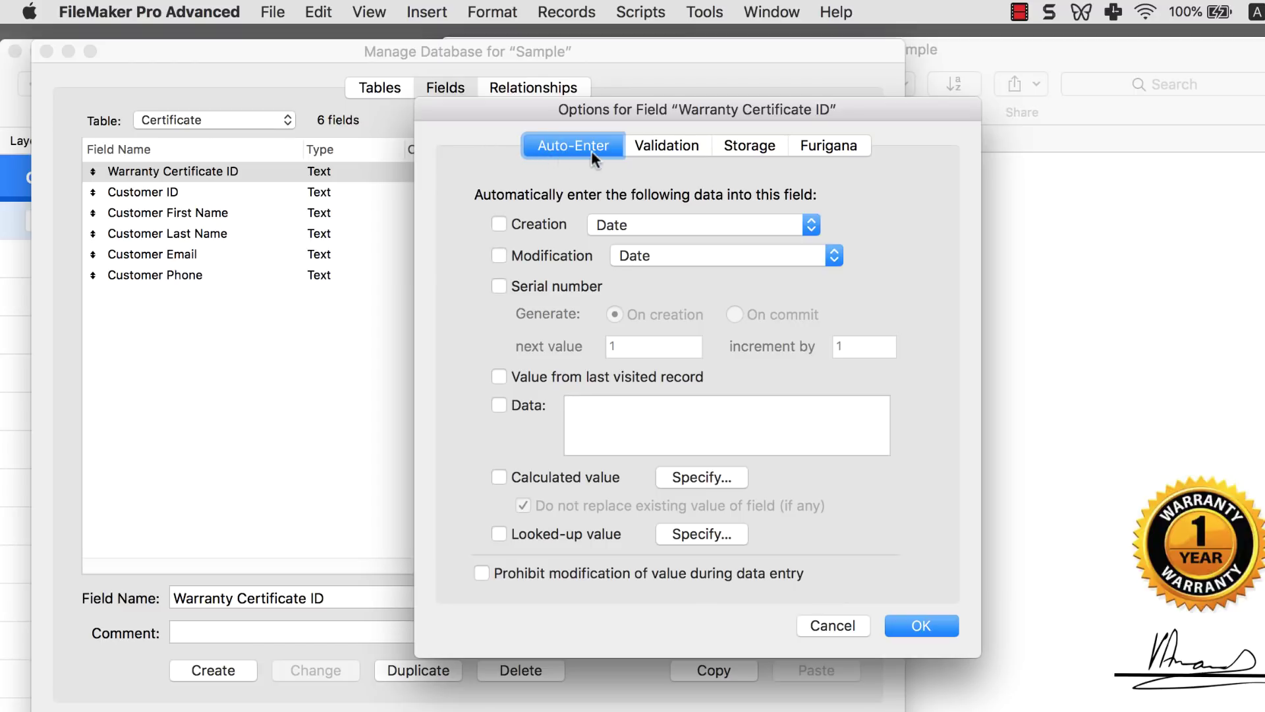
{"action": "left_click", "coordinate": [498, 286]}
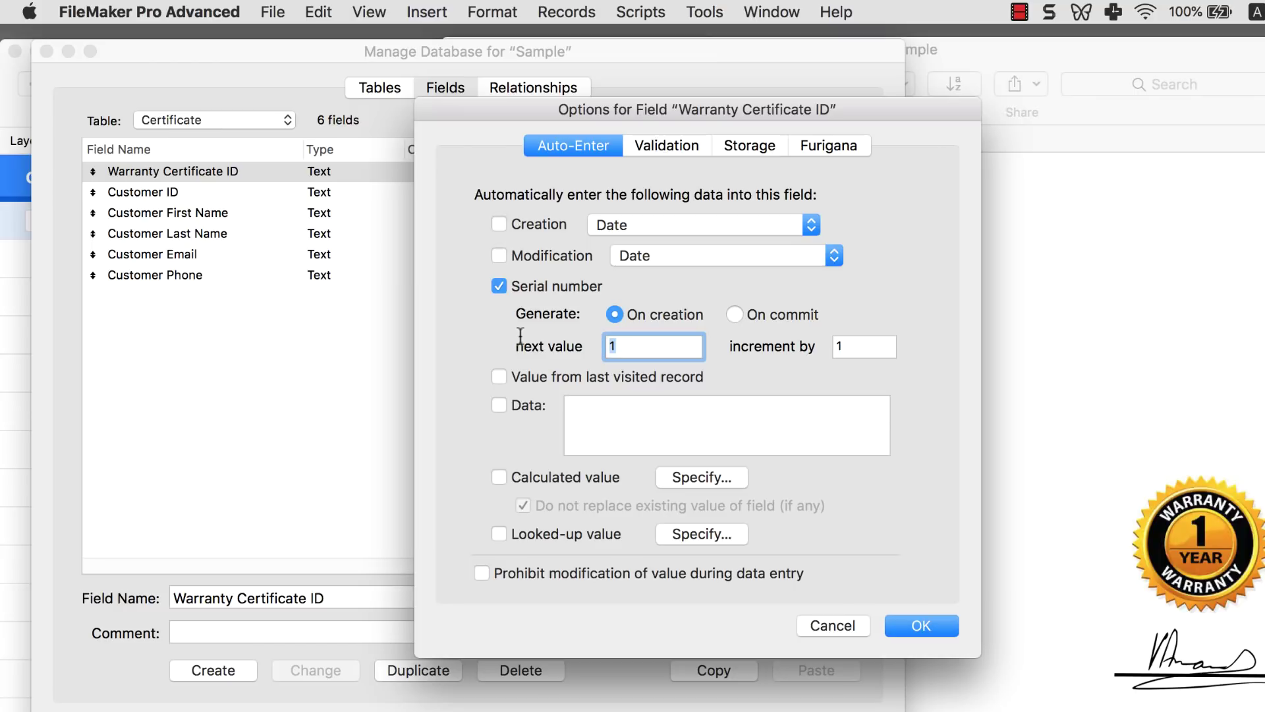
{"action": "type", "text": "W0001"}
Step: Confirm the serial setup, add records W0001 to W0003, and narrow the window to show the customer list
{"action": "left_click", "coordinate": [919, 627]}
{"action": "key", "text": "Return"}
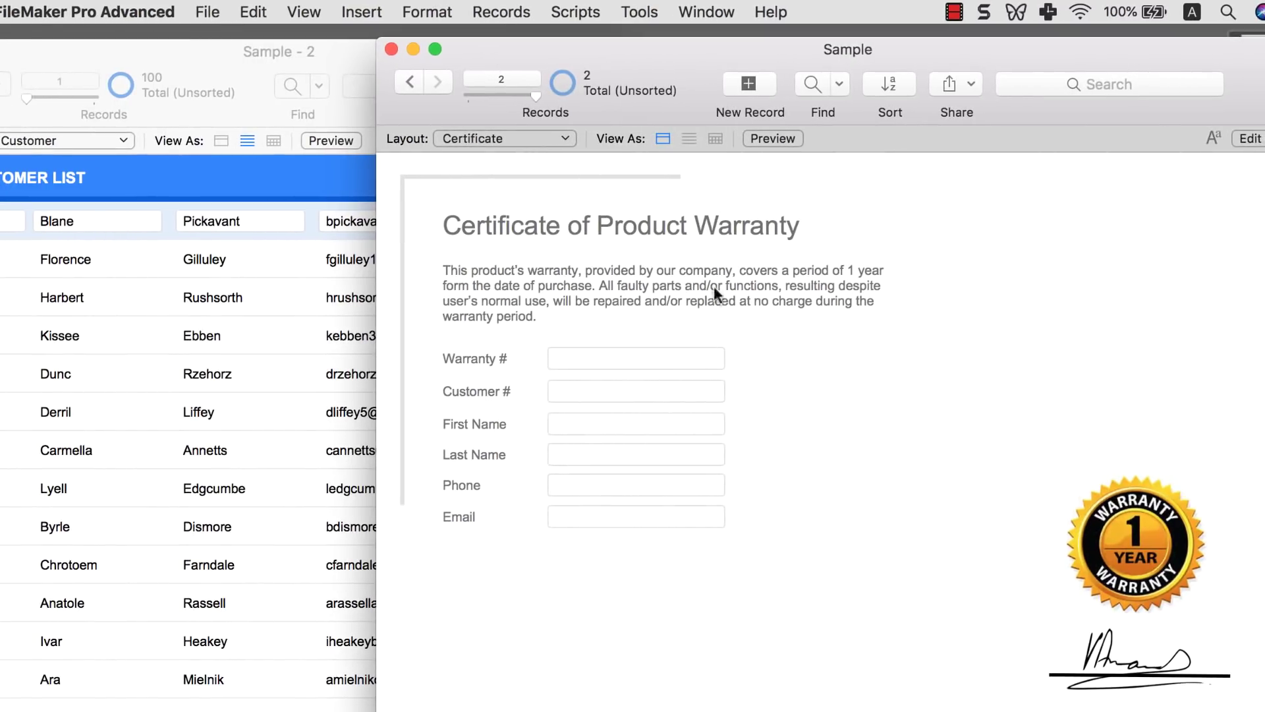
{"action": "left_click", "coordinate": [761, 82]}
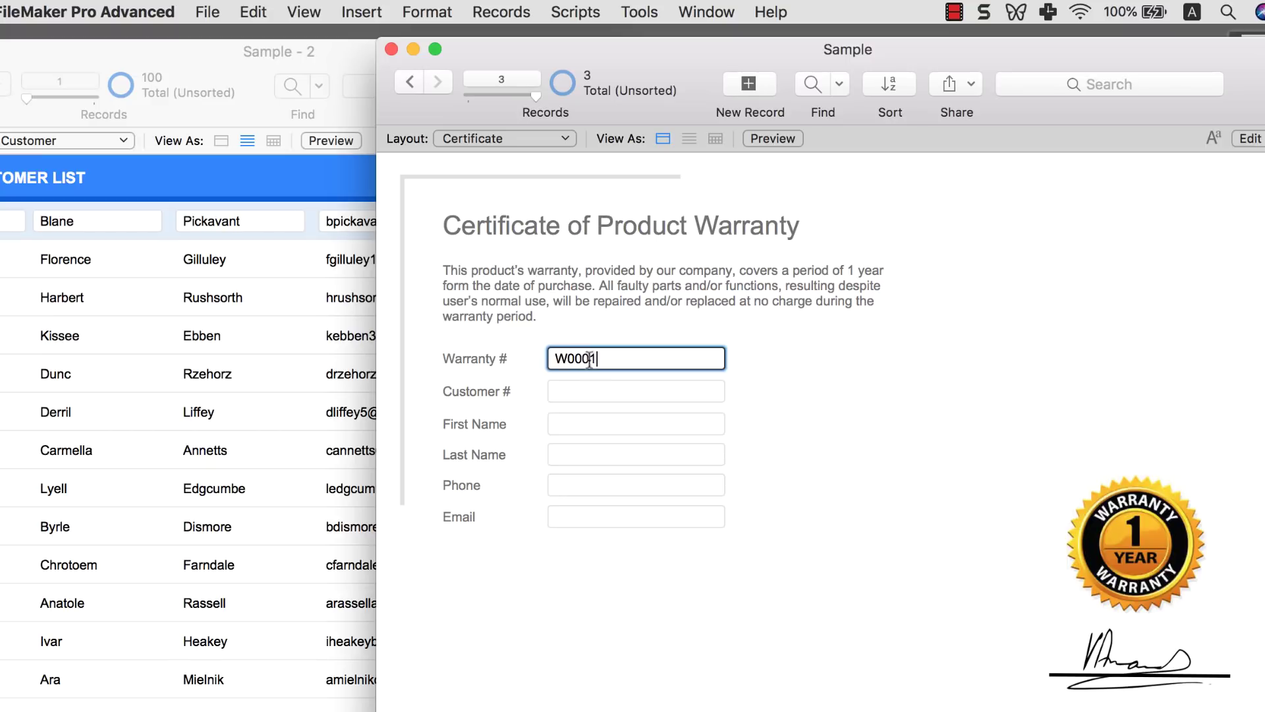
{"action": "left_click", "coordinate": [761, 86]}
{"action": "left_click", "coordinate": [738, 110]}
{"action": "left_click", "coordinate": [814, 359]}
{"action": "left_click_drag", "start_coordinate": [376, 374], "coordinate": [579, 374]}
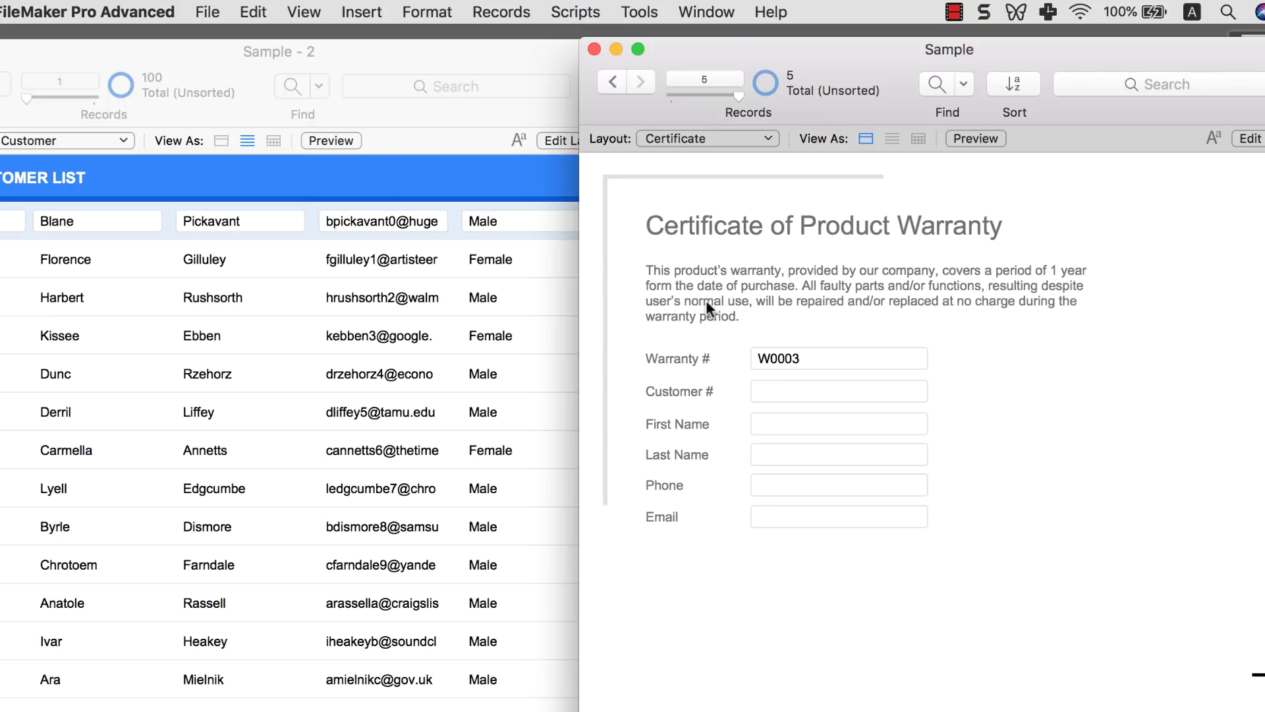
Step: Reopen Manage Database, select Certificate's Customer First Name field and open its auto-enter Options
{"action": "left_click", "coordinate": [216, 13]}
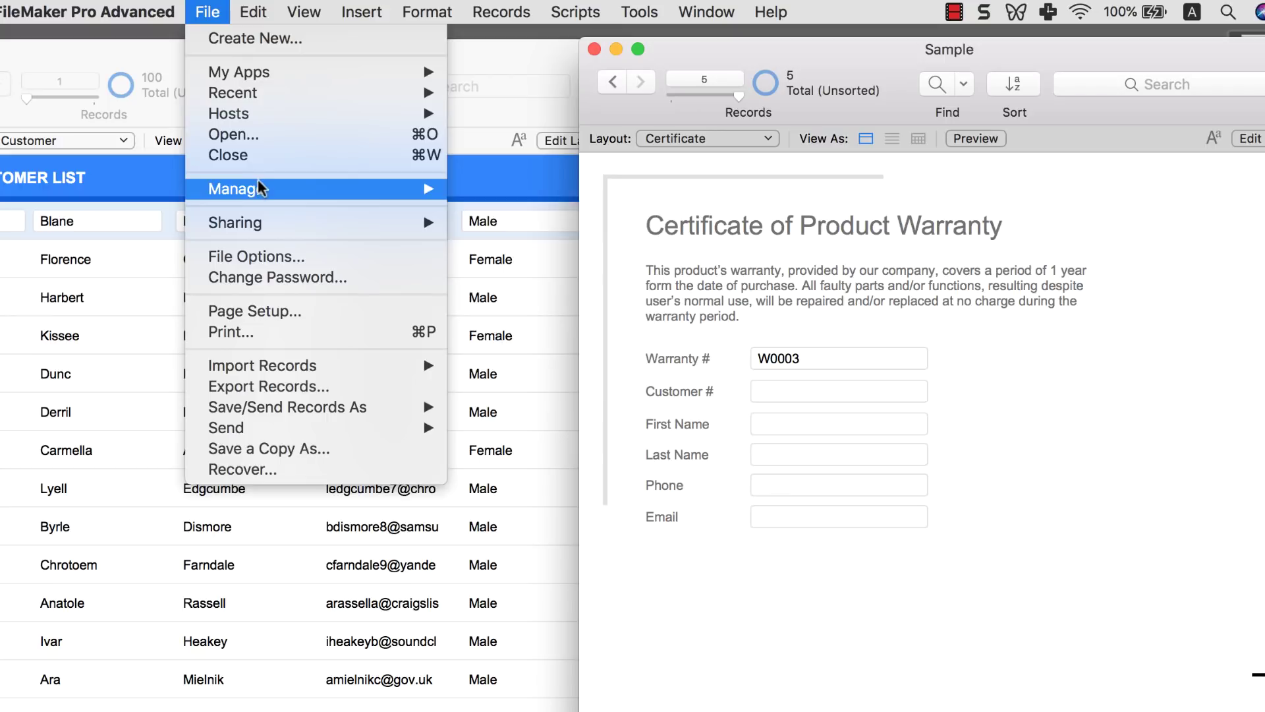
{"action": "mouse_move", "coordinate": [260, 189]}
{"action": "left_click", "coordinate": [571, 190]}
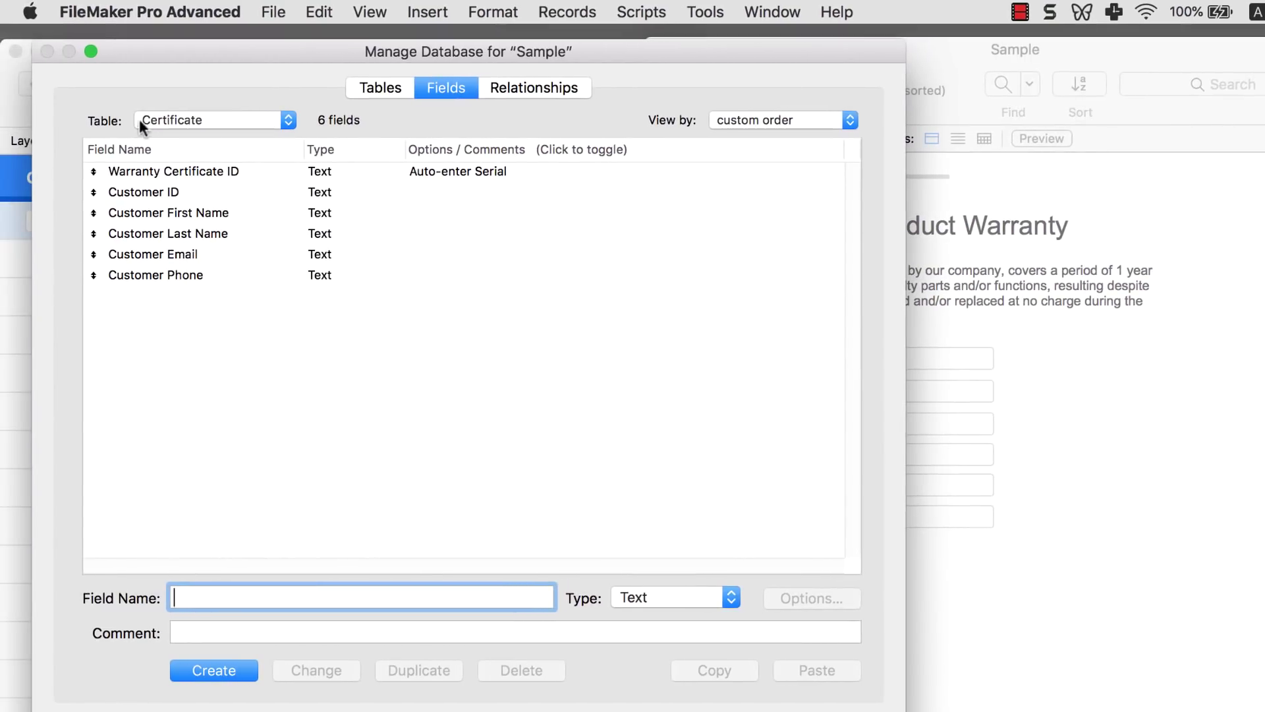
{"action": "left_click", "coordinate": [170, 212]}
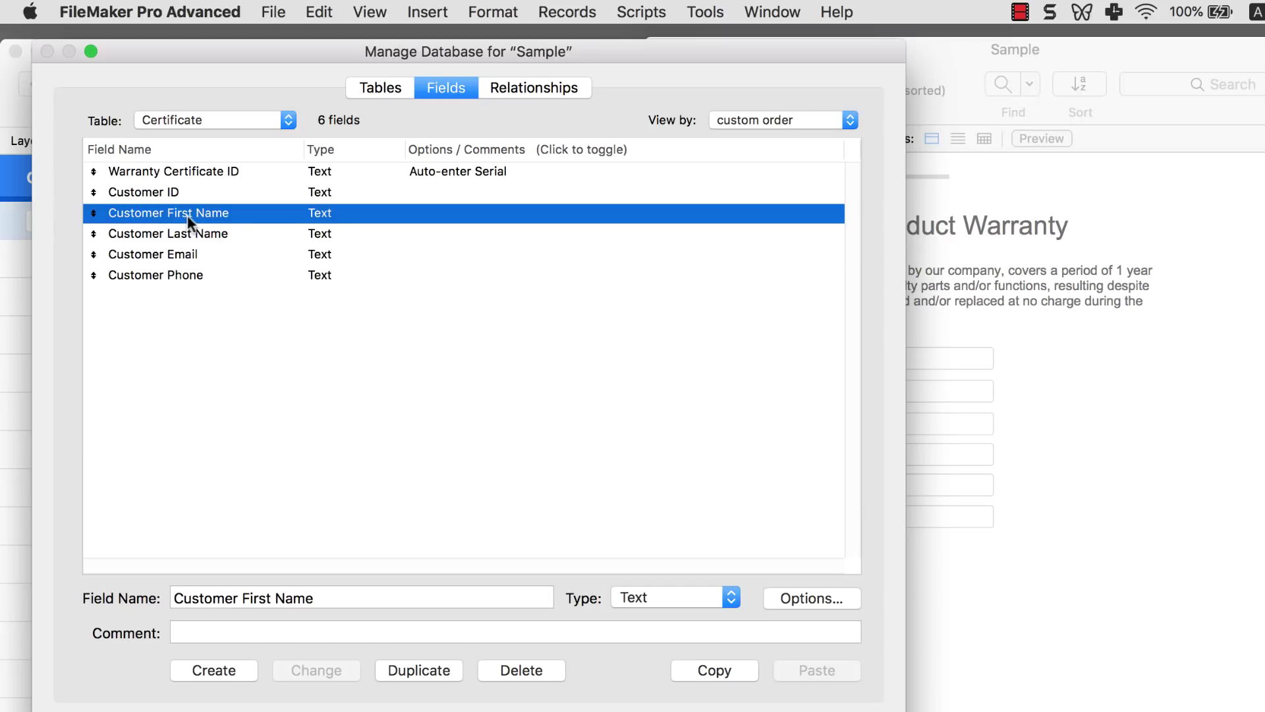
{"action": "left_click_drag", "start_coordinate": [907, 288], "coordinate": [763, 283]}
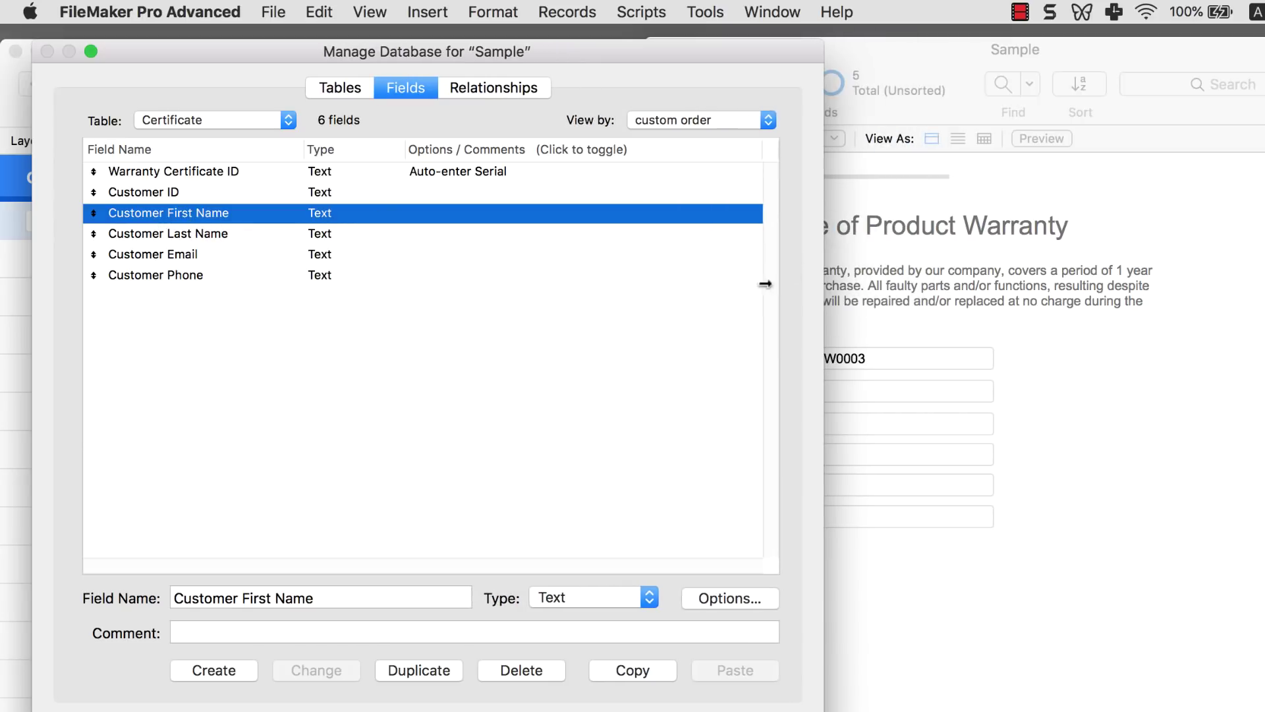
{"action": "left_click_drag", "start_coordinate": [589, 52], "coordinate": [703, 519]}
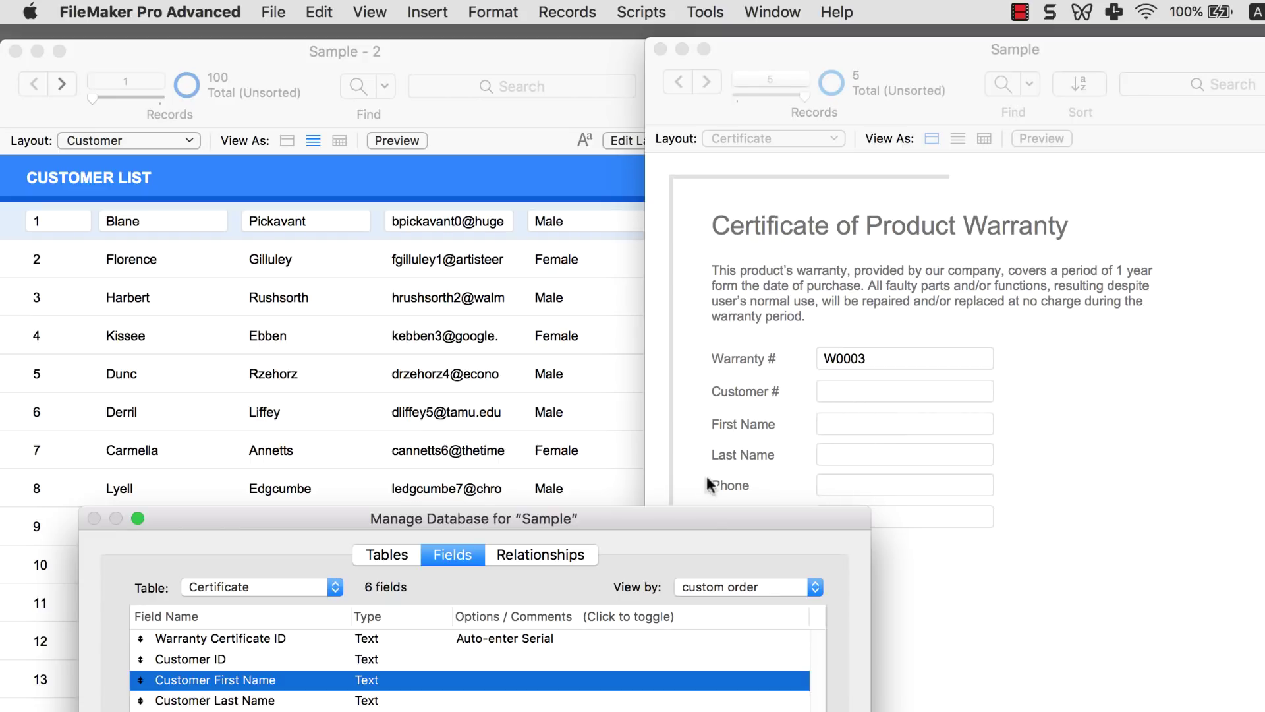
{"action": "left_click_drag", "start_coordinate": [705, 518], "coordinate": [671, 49]}
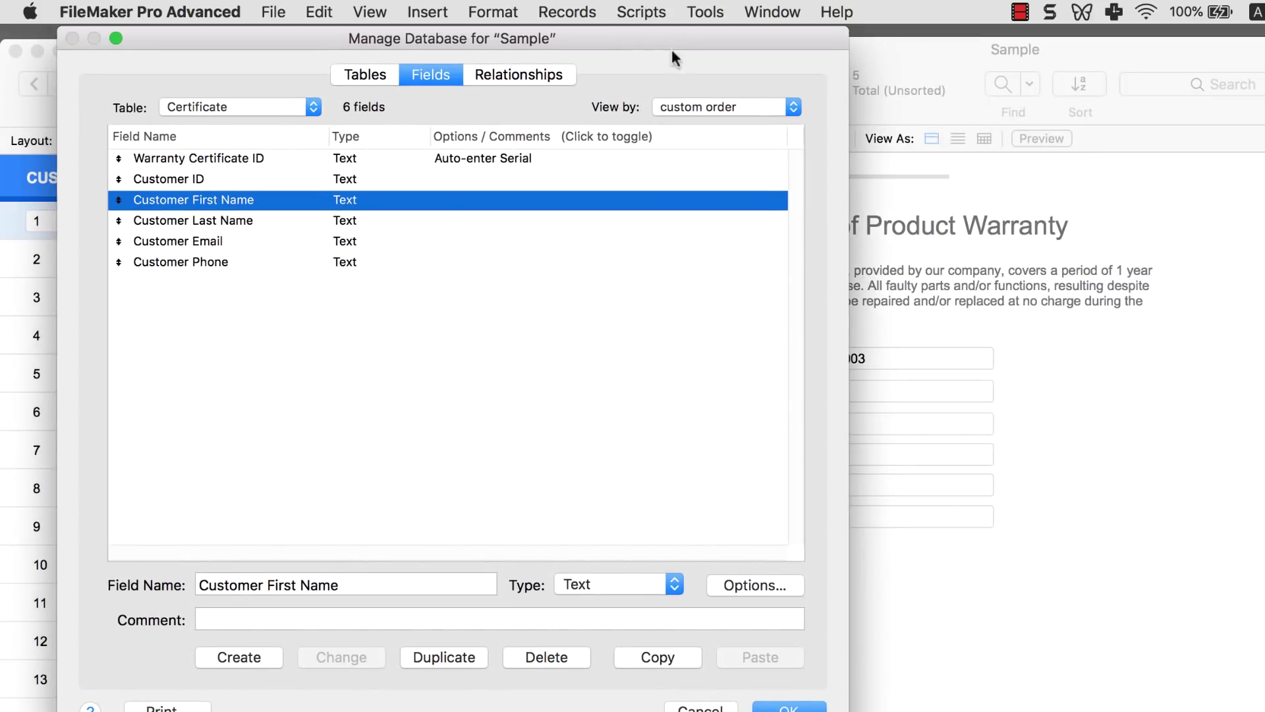
{"action": "double_click", "coordinate": [239, 198]}
Step: Enable Looked-up value for Customer First Name, starting from Certificate, and check the related-table list
{"action": "left_click_drag", "start_coordinate": [682, 104], "coordinate": [619, 85]}
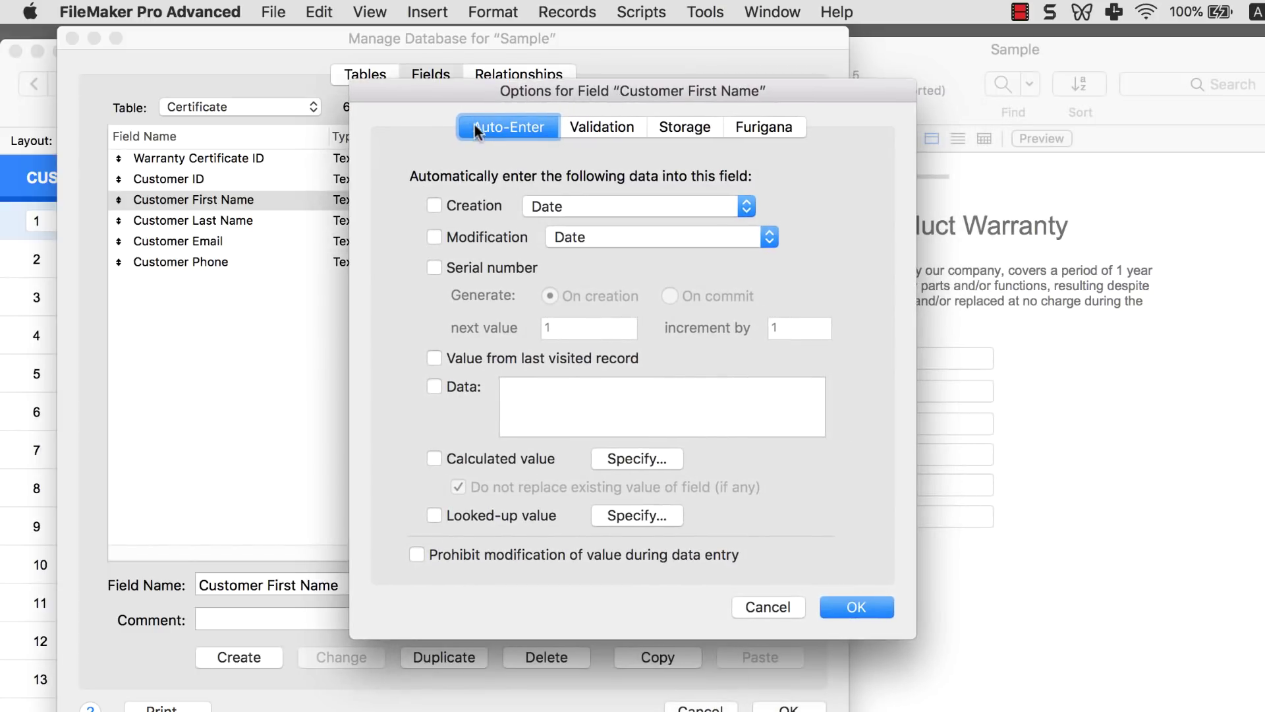
{"action": "left_click", "coordinate": [434, 515]}
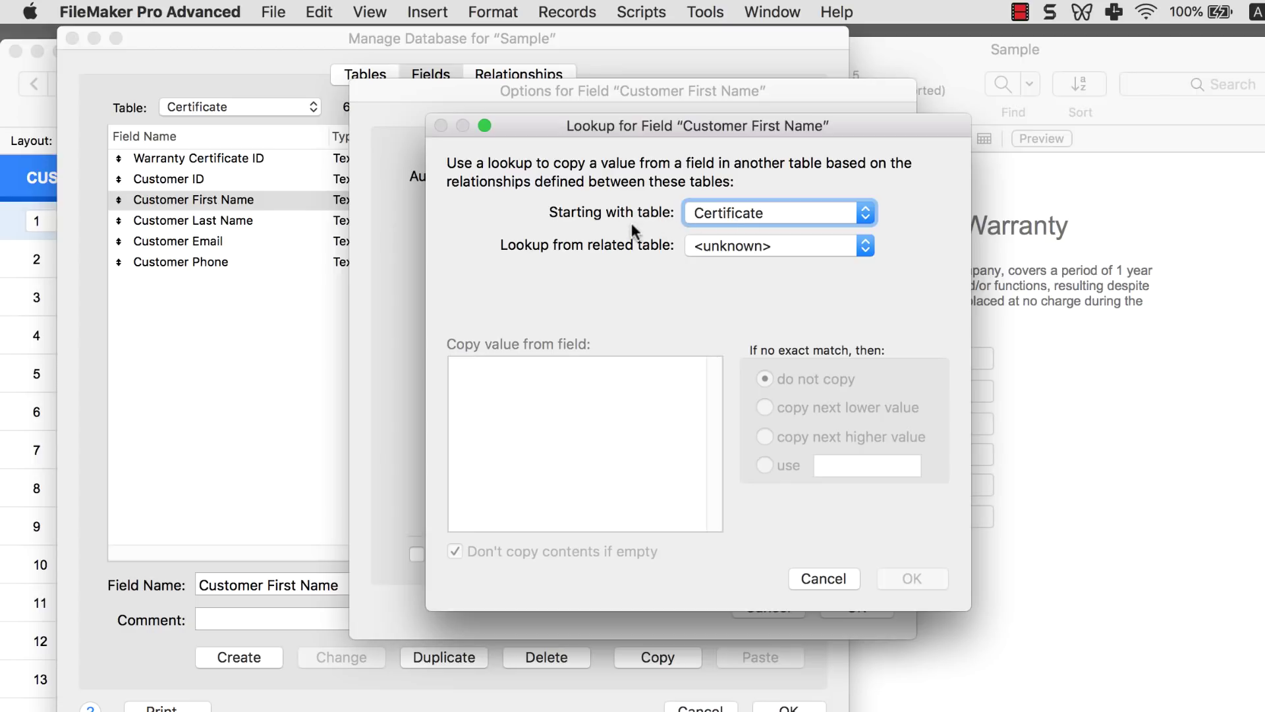
{"action": "left_click", "coordinate": [726, 212]}
{"action": "left_click", "coordinate": [726, 212]}
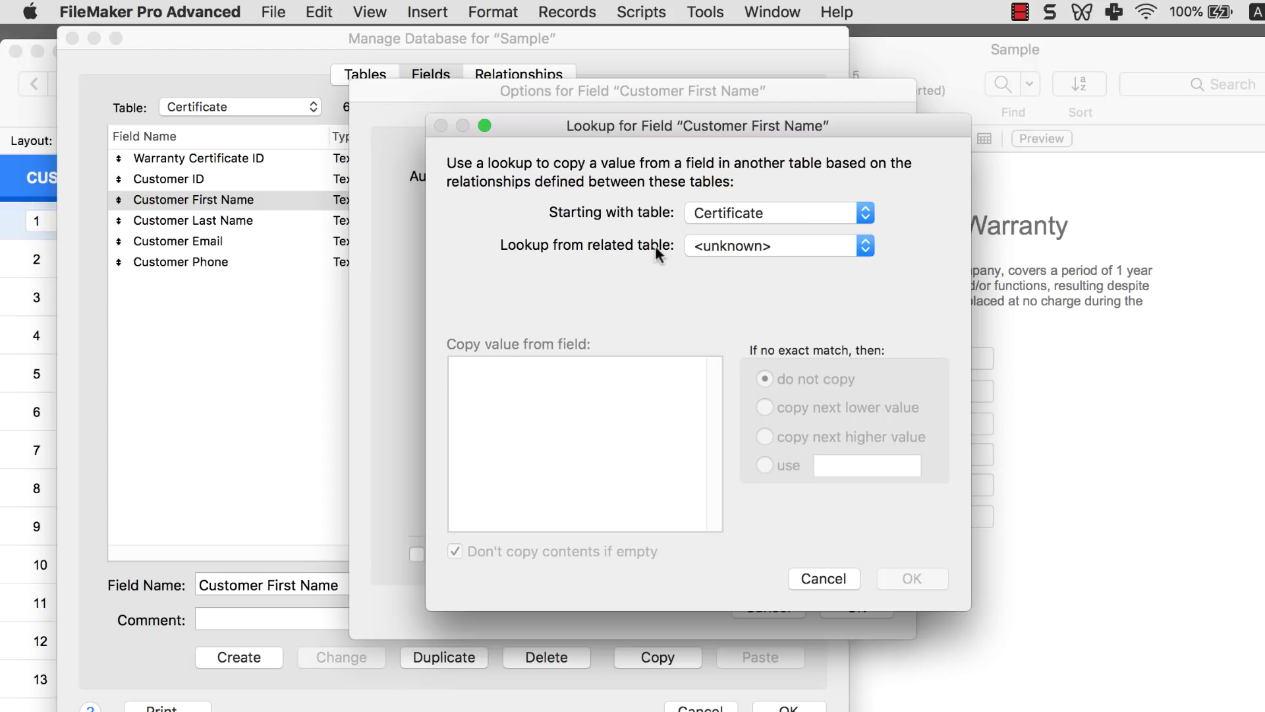
{"action": "left_click", "coordinate": [734, 248]}
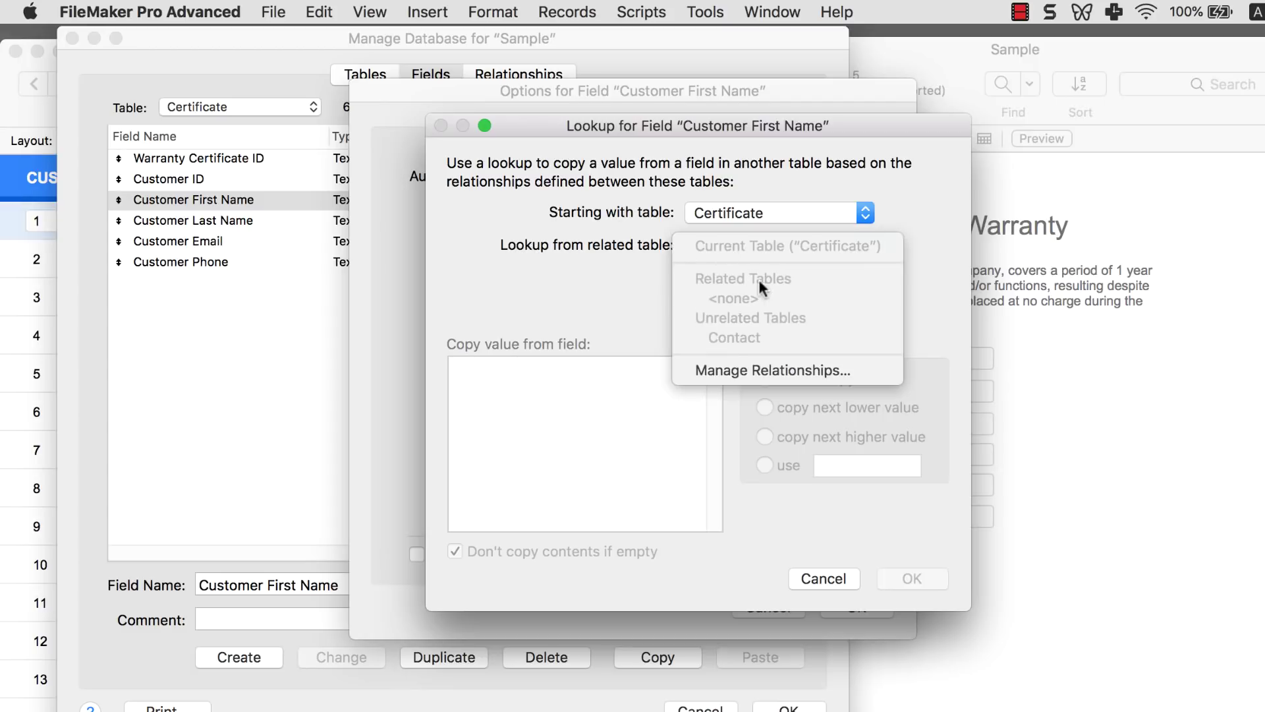
{"action": "left_click", "coordinate": [631, 262]}
{"action": "left_click", "coordinate": [726, 244]}
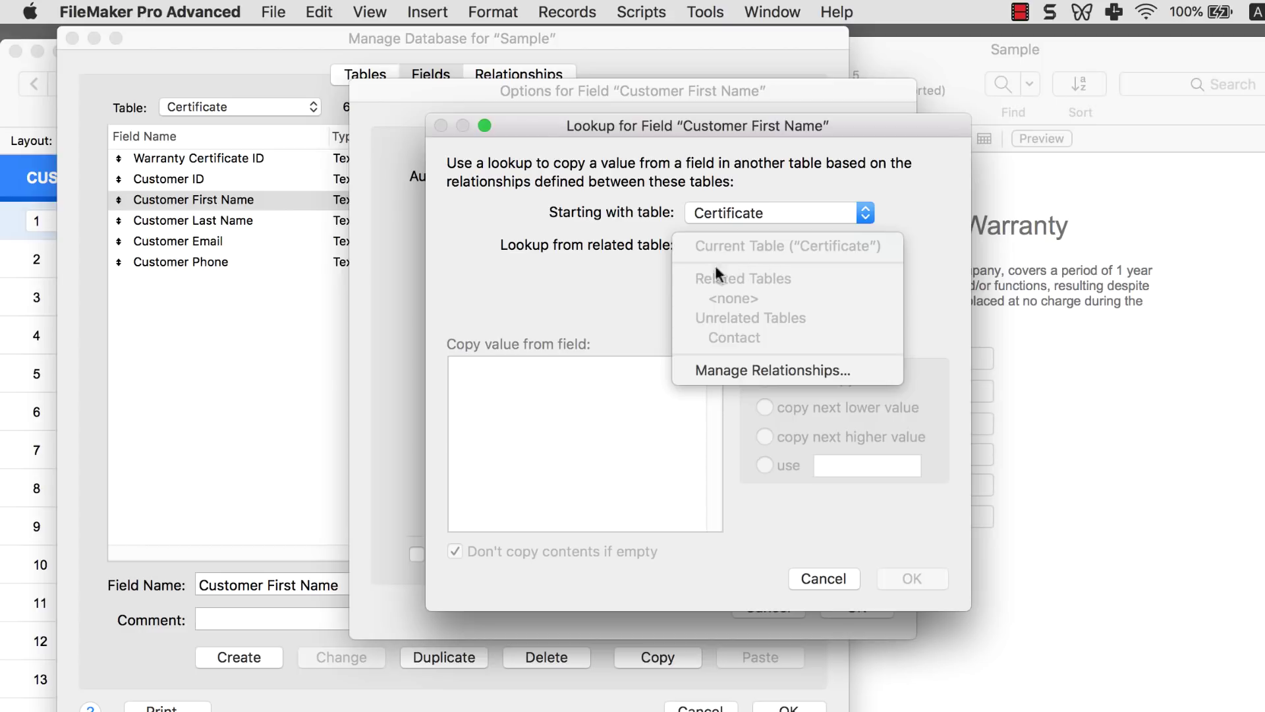
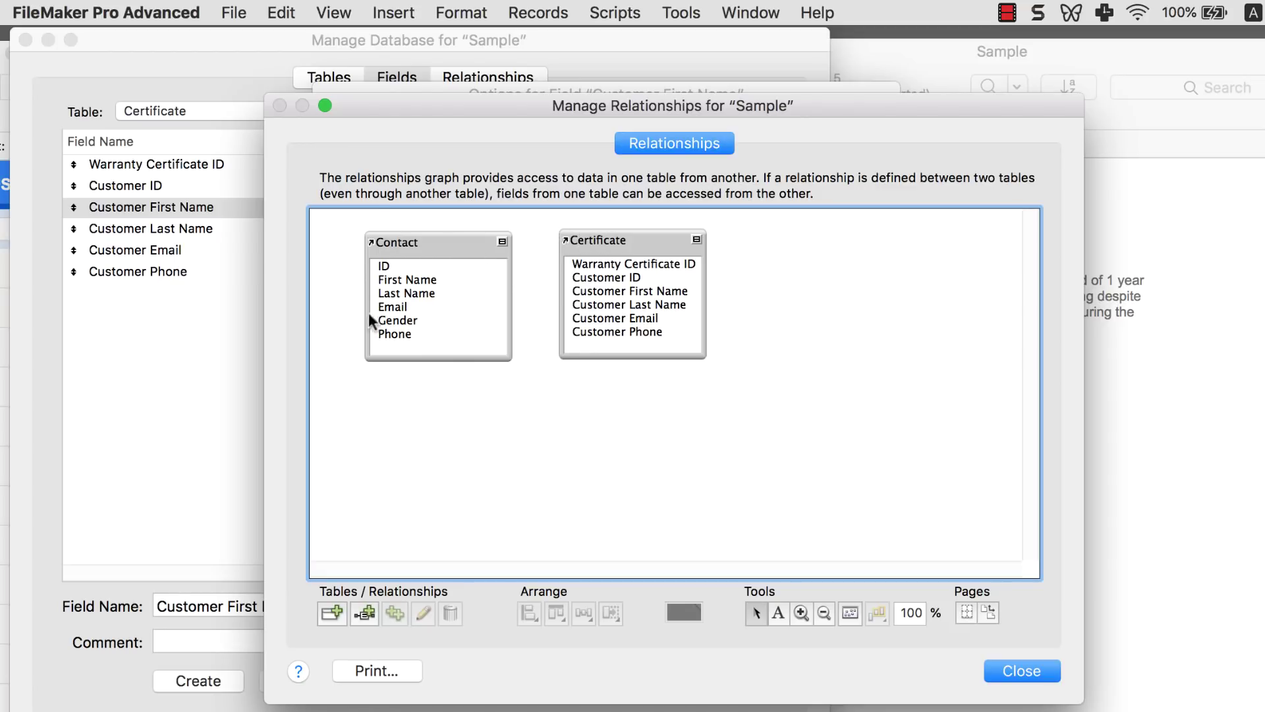
Step: In the Relationships graph, join Certificate's Customer ID to Contact's ID with an = relationship
{"action": "left_click", "coordinate": [381, 265]}
{"action": "left_click_drag", "start_coordinate": [594, 277], "coordinate": [490, 266]}
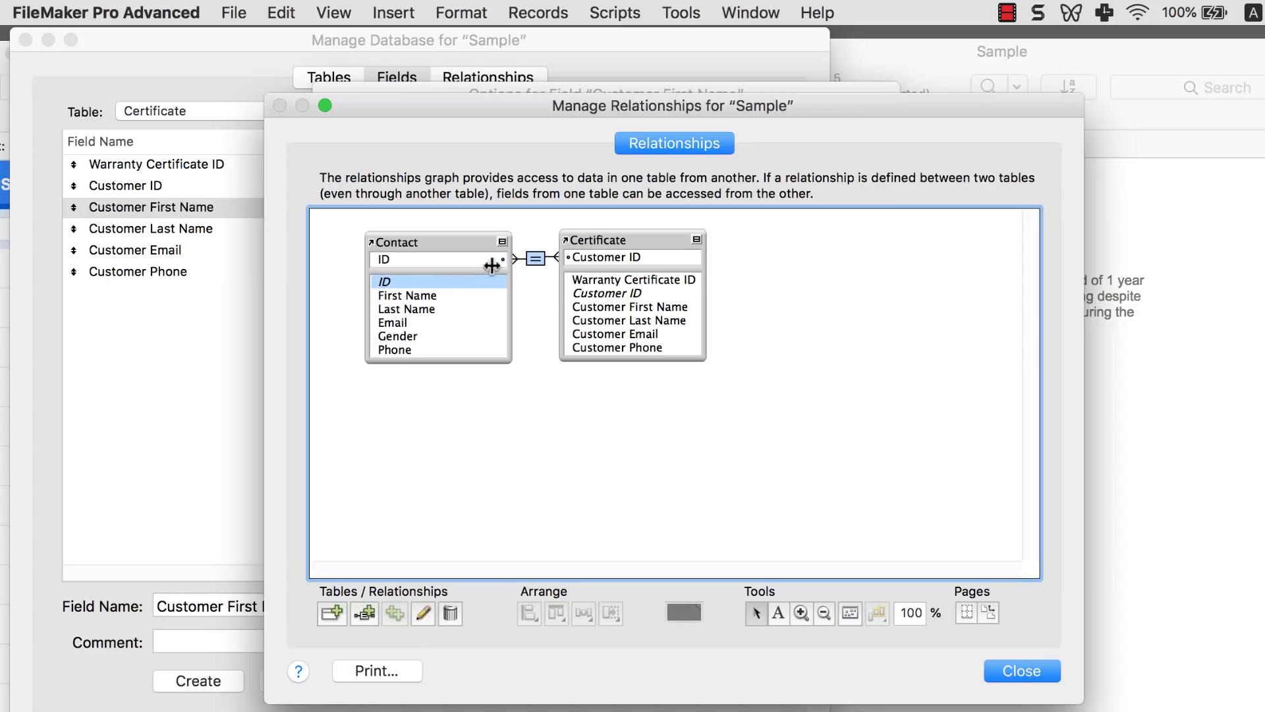
{"action": "left_click", "coordinate": [608, 245]}
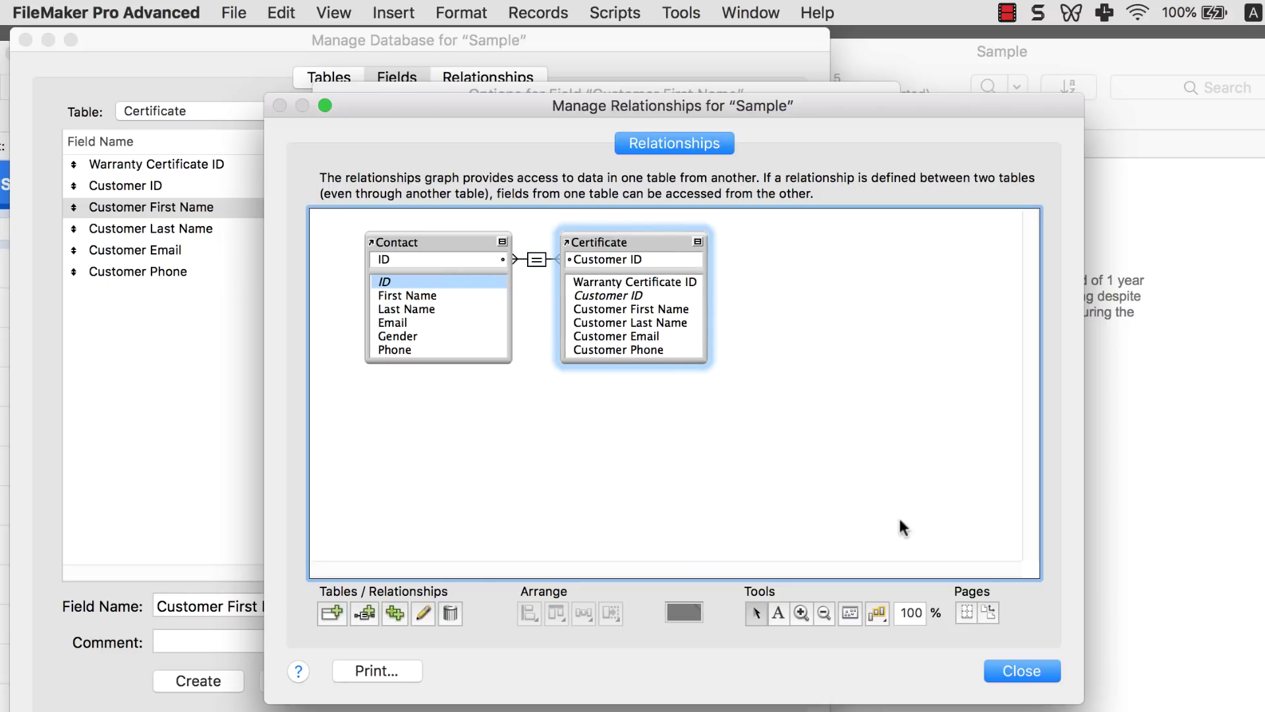
{"action": "left_click_drag", "start_coordinate": [951, 116], "coordinate": [727, 126]}
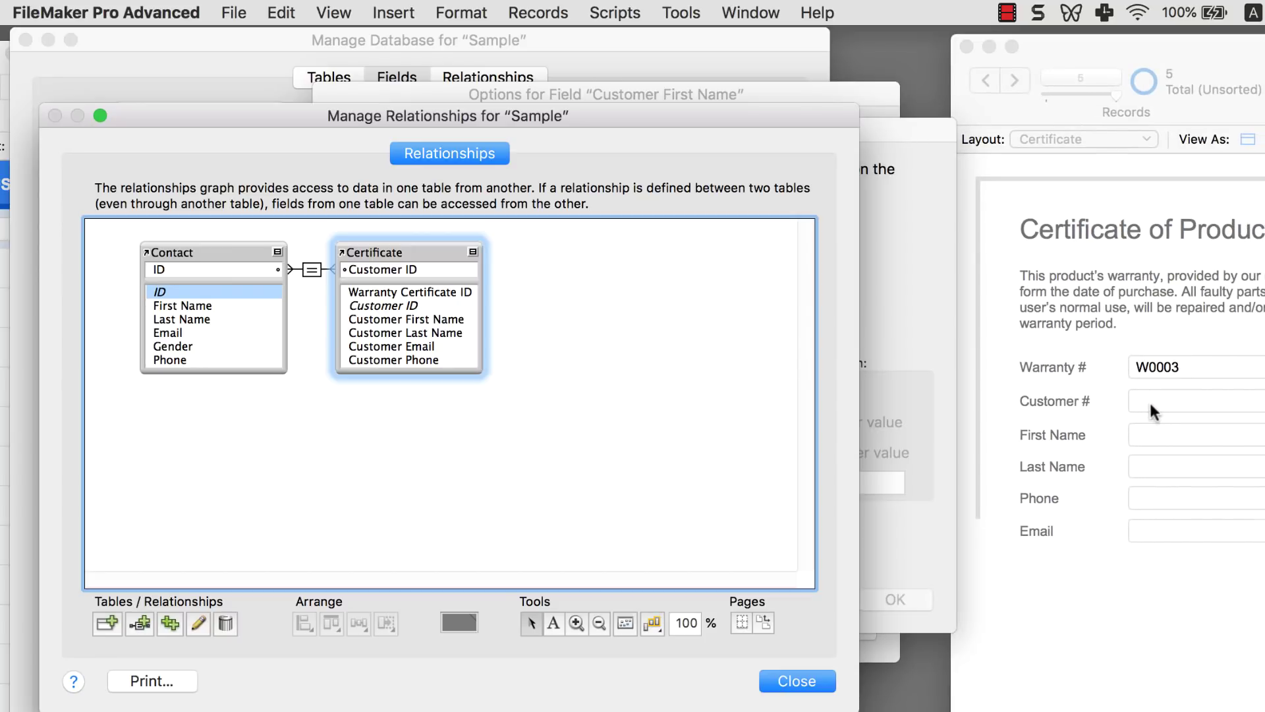
{"action": "left_click", "coordinate": [394, 270]}
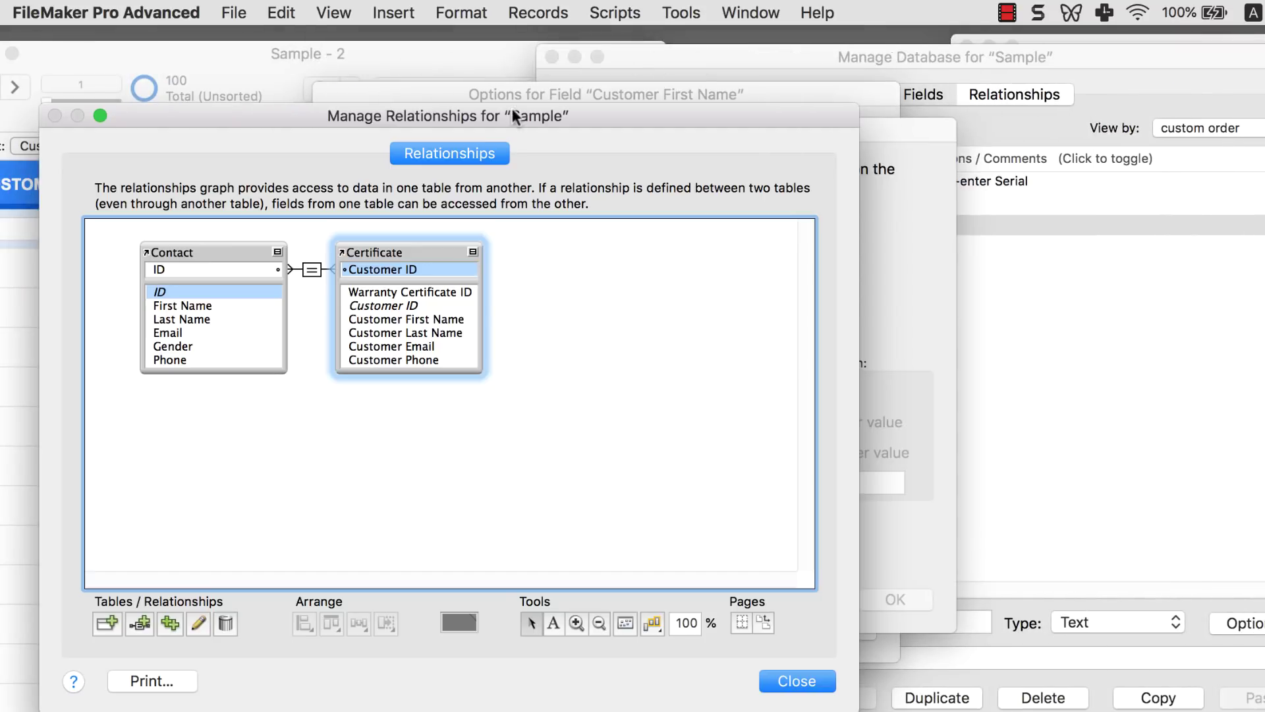
{"action": "left_click_drag", "start_coordinate": [514, 116], "coordinate": [834, 114]}
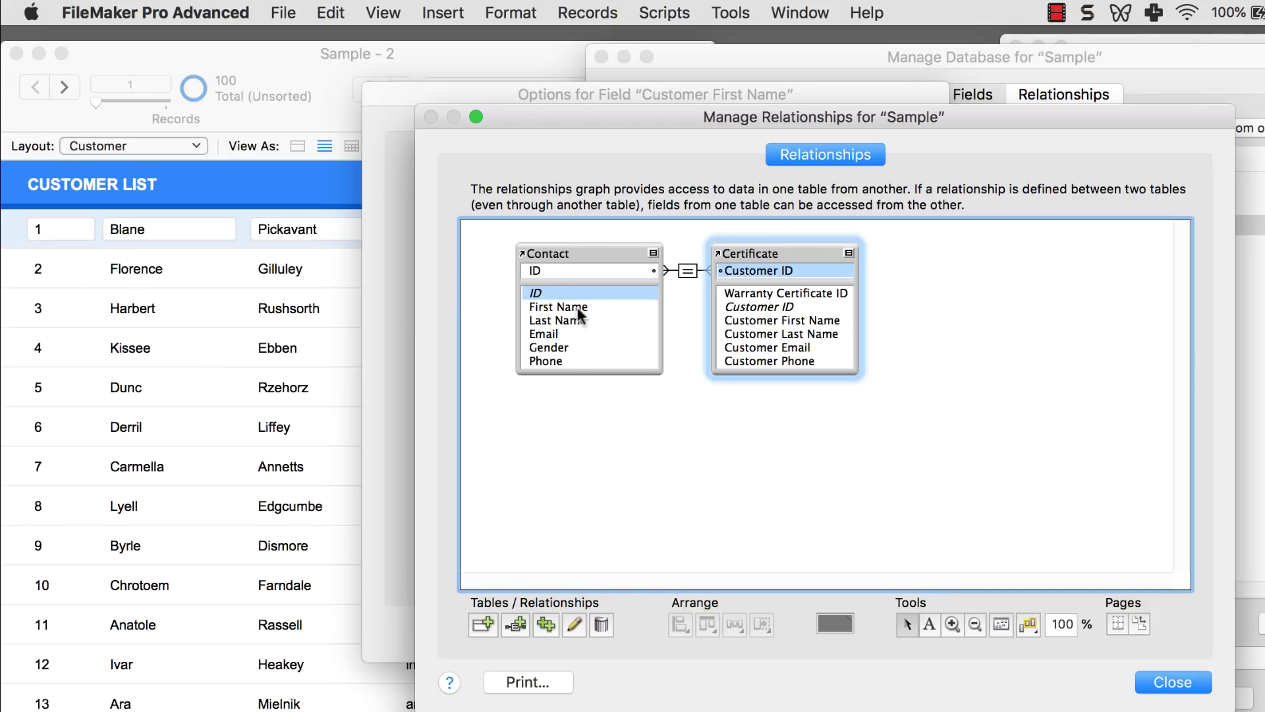
{"action": "left_click_drag", "start_coordinate": [577, 306], "coordinate": [578, 348]}
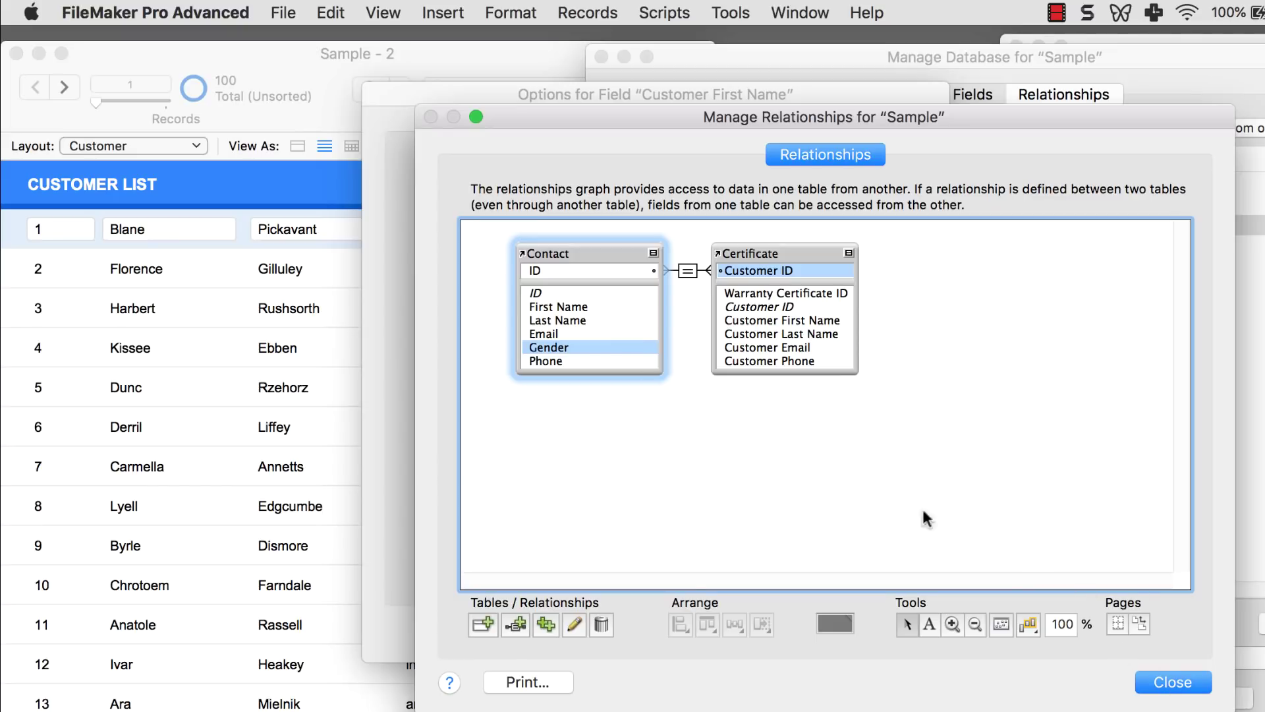
{"action": "left_click", "coordinate": [688, 271]}
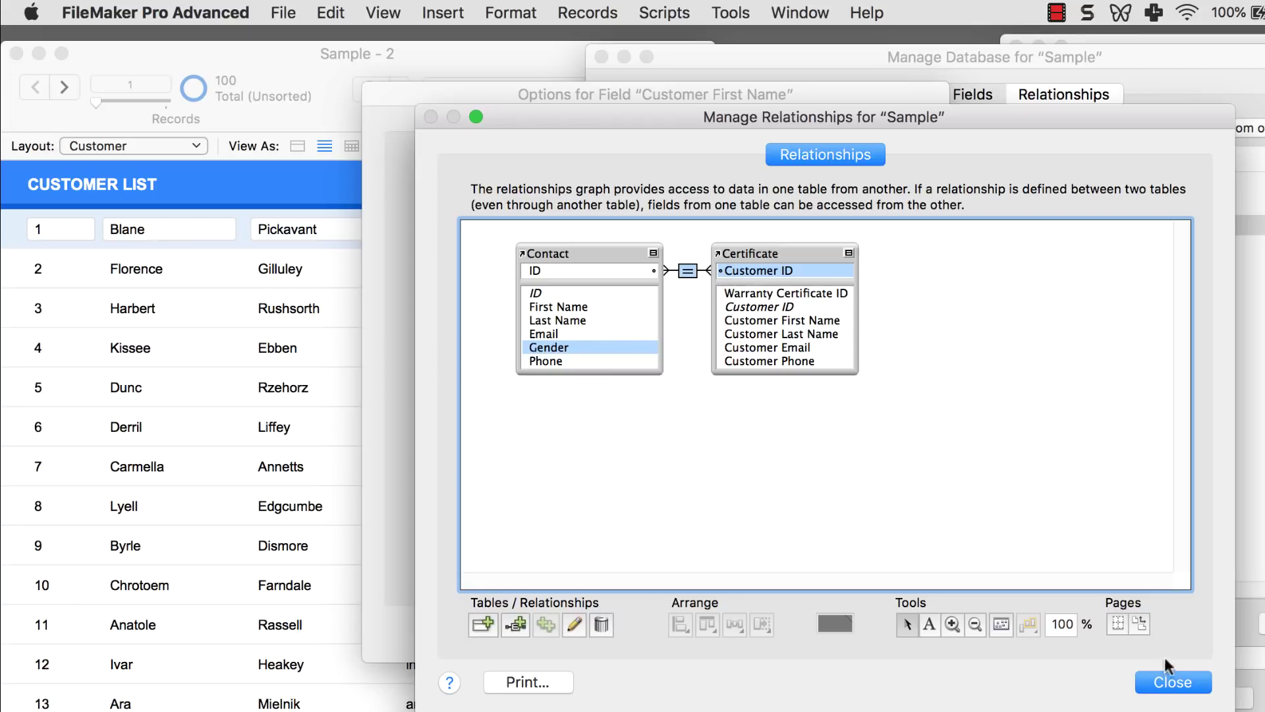
{"action": "left_click", "coordinate": [1176, 680]}
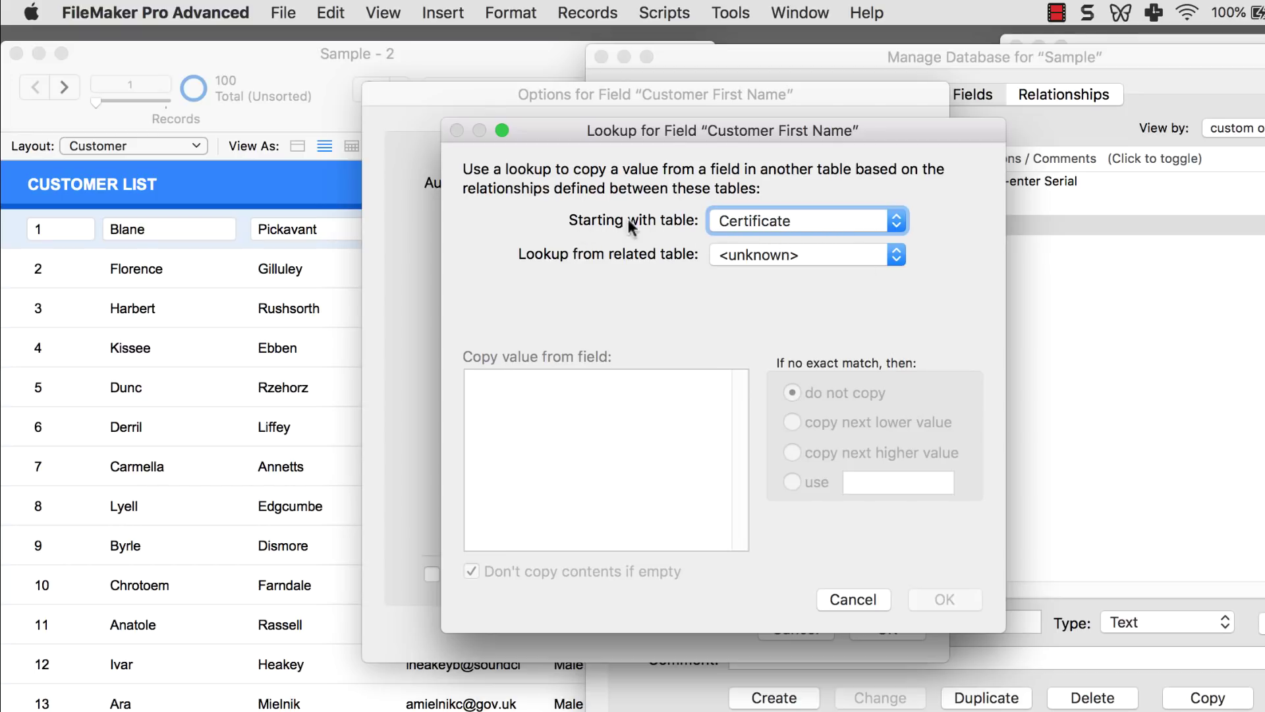
Step: Make Customer First Name look up Contact::First Name and confirm all database dialogs
{"action": "left_click", "coordinate": [733, 220]}
{"action": "left_click", "coordinate": [743, 217]}
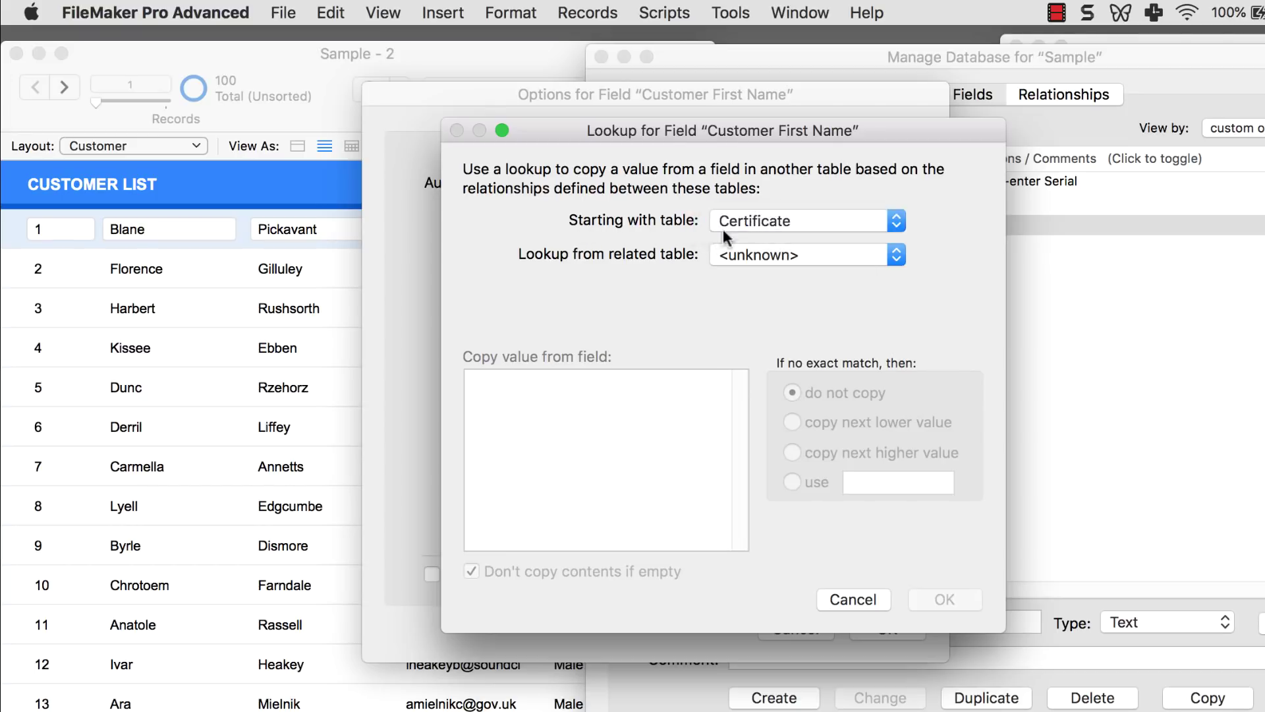
{"action": "left_click", "coordinate": [762, 254]}
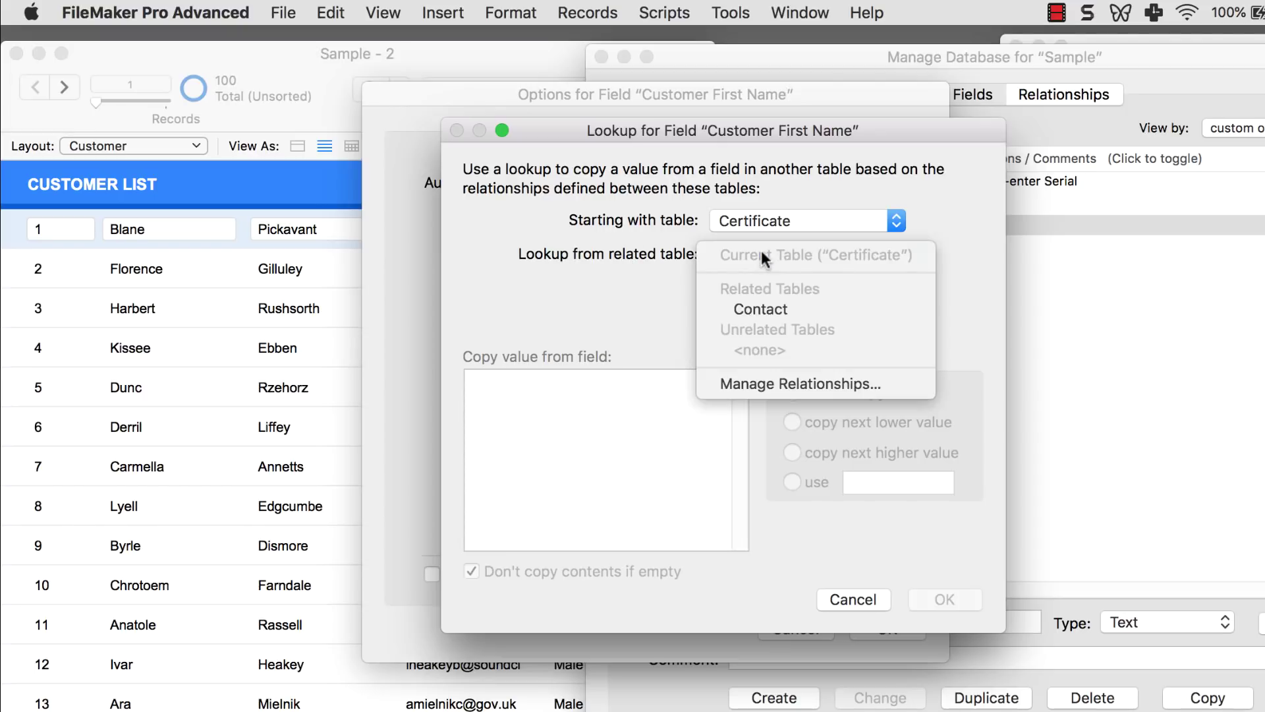
{"action": "left_click", "coordinate": [775, 306]}
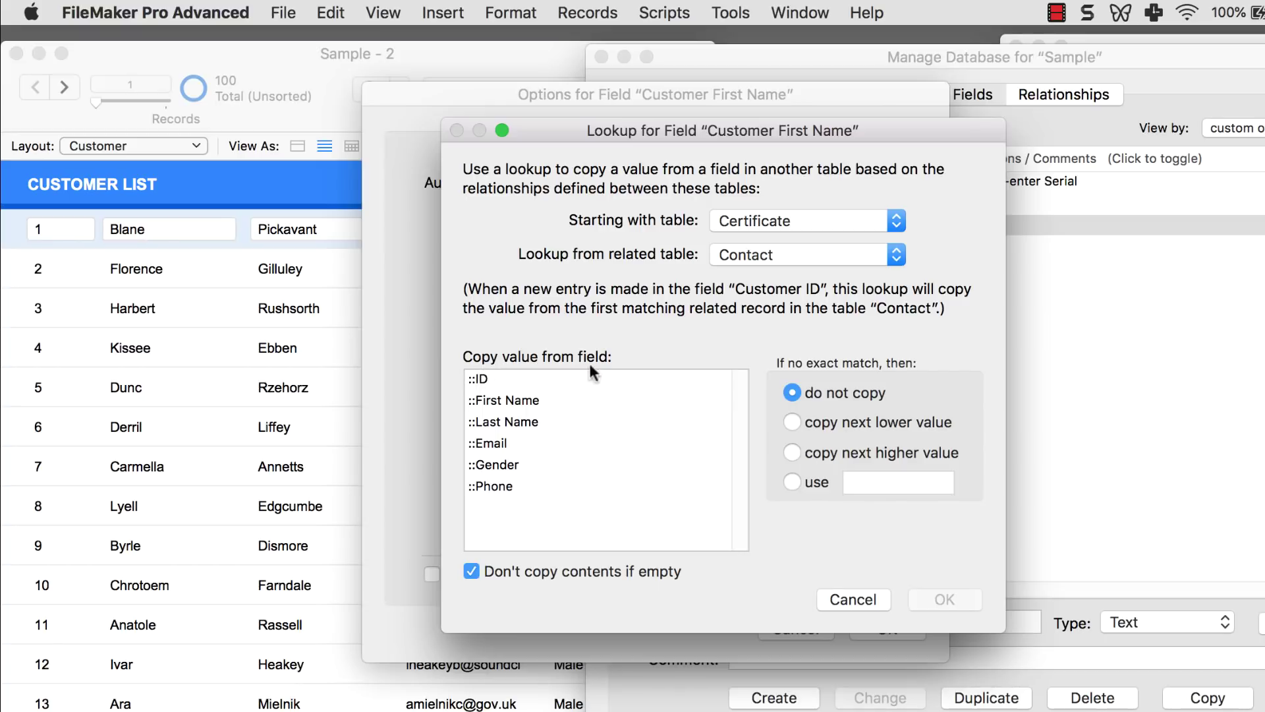
{"action": "left_click", "coordinate": [509, 402]}
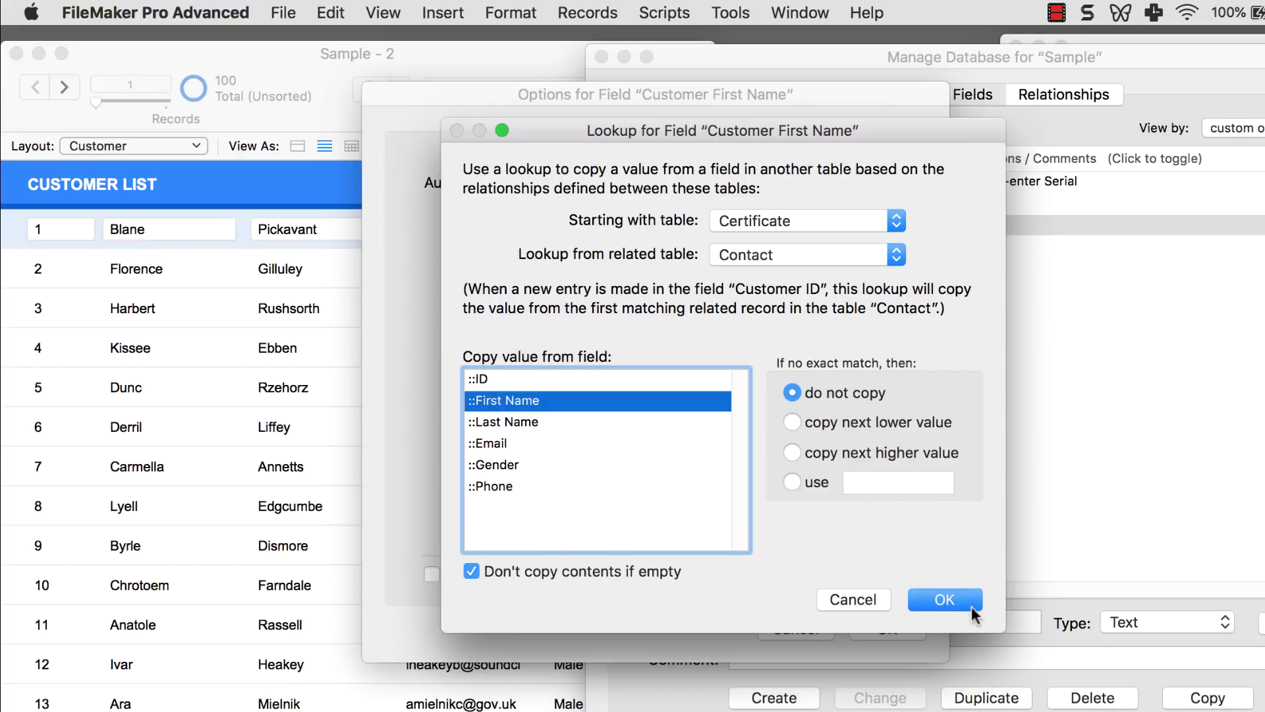
{"action": "left_click", "coordinate": [952, 600]}
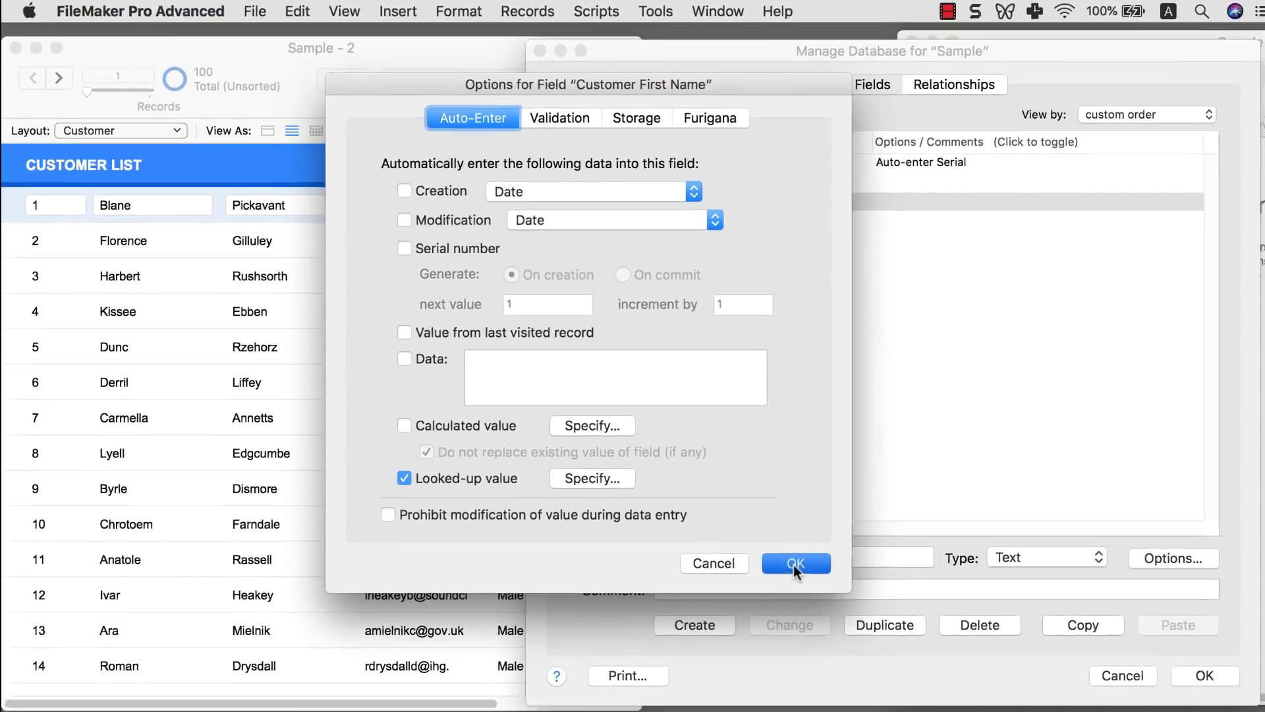
{"action": "left_click", "coordinate": [877, 622]}
{"action": "left_click", "coordinate": [1168, 661]}
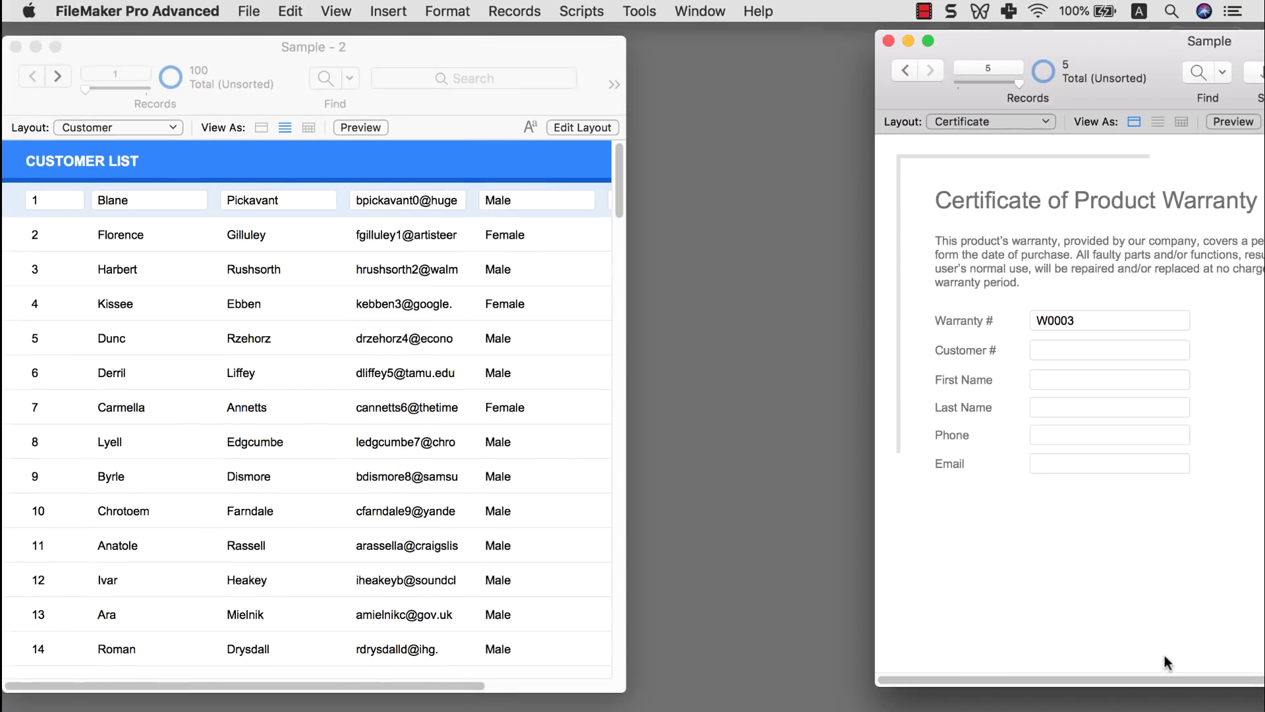
Step: Place the certificate window beside the customer list and enter Customer # 1
{"action": "left_click_drag", "start_coordinate": [875, 430], "coordinate": [633, 424]}
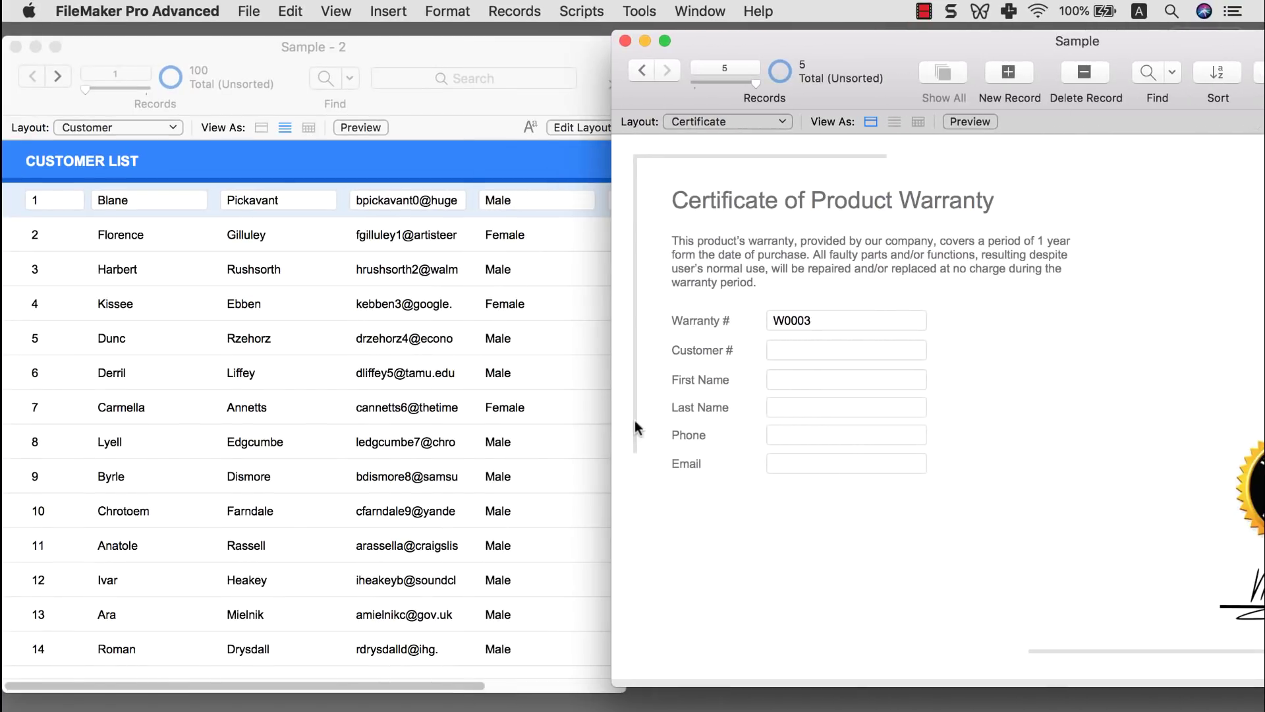
{"action": "left_click_drag", "start_coordinate": [861, 50], "coordinate": [734, 46]}
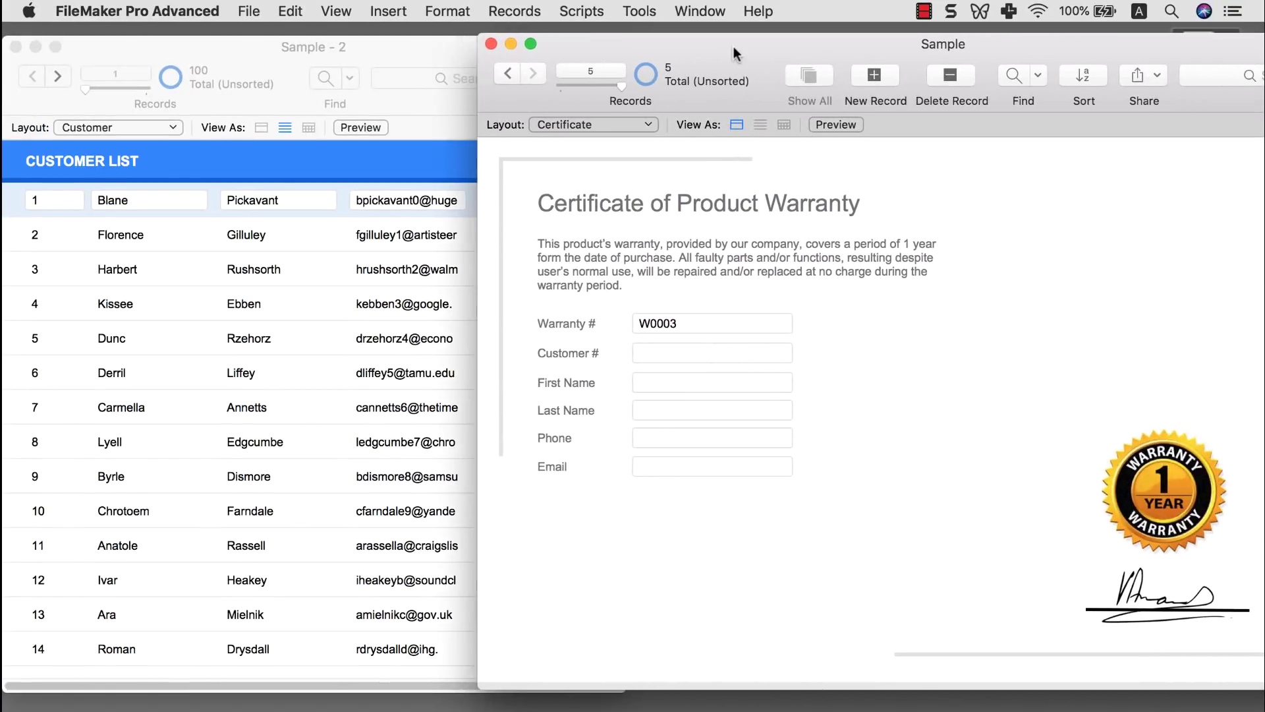
{"action": "left_click", "coordinate": [680, 354]}
{"action": "type", "text": "1"}
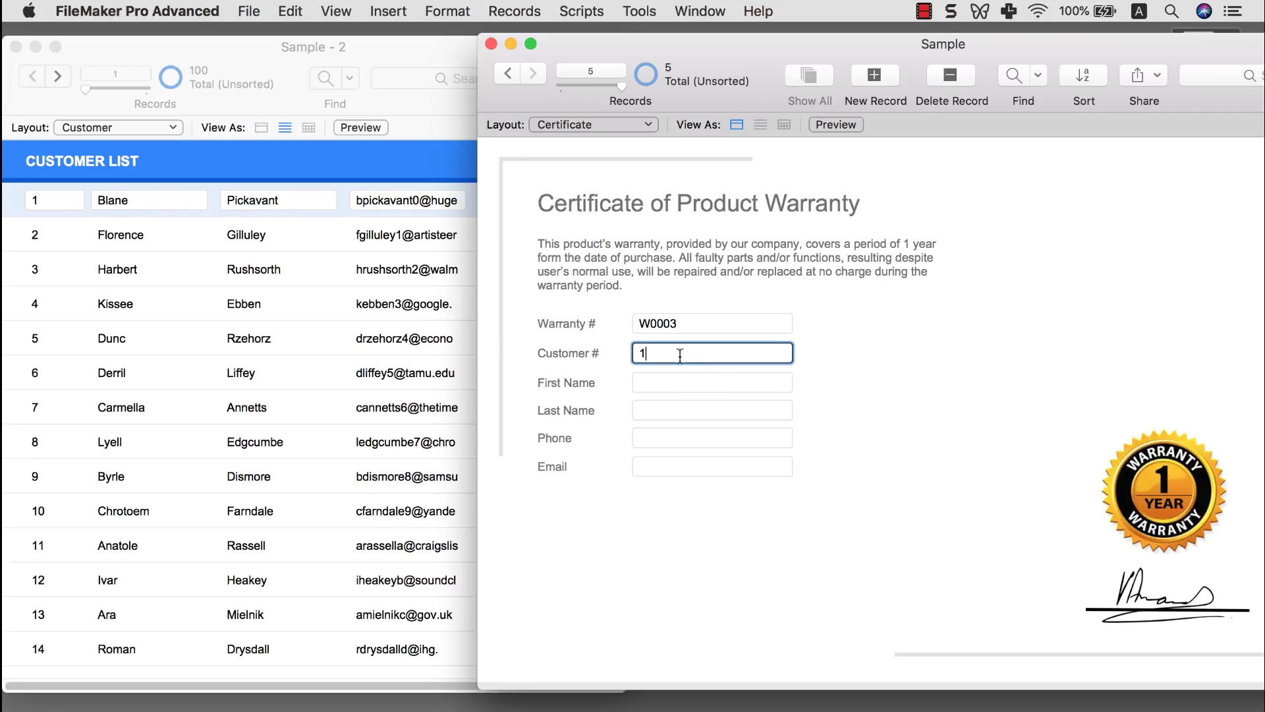
{"action": "left_click", "coordinate": [854, 342]}
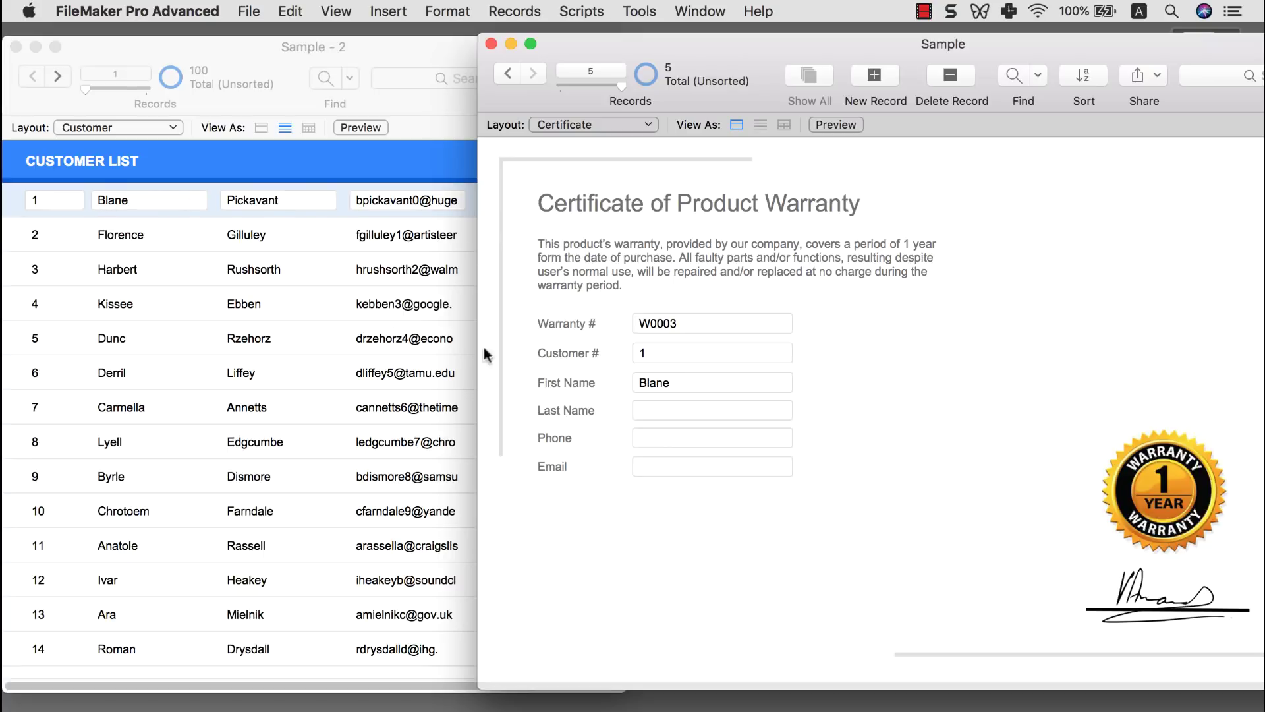
Step: Change Customer # to 3 so First Name fills in from that customer
{"action": "left_click", "coordinate": [659, 357]}
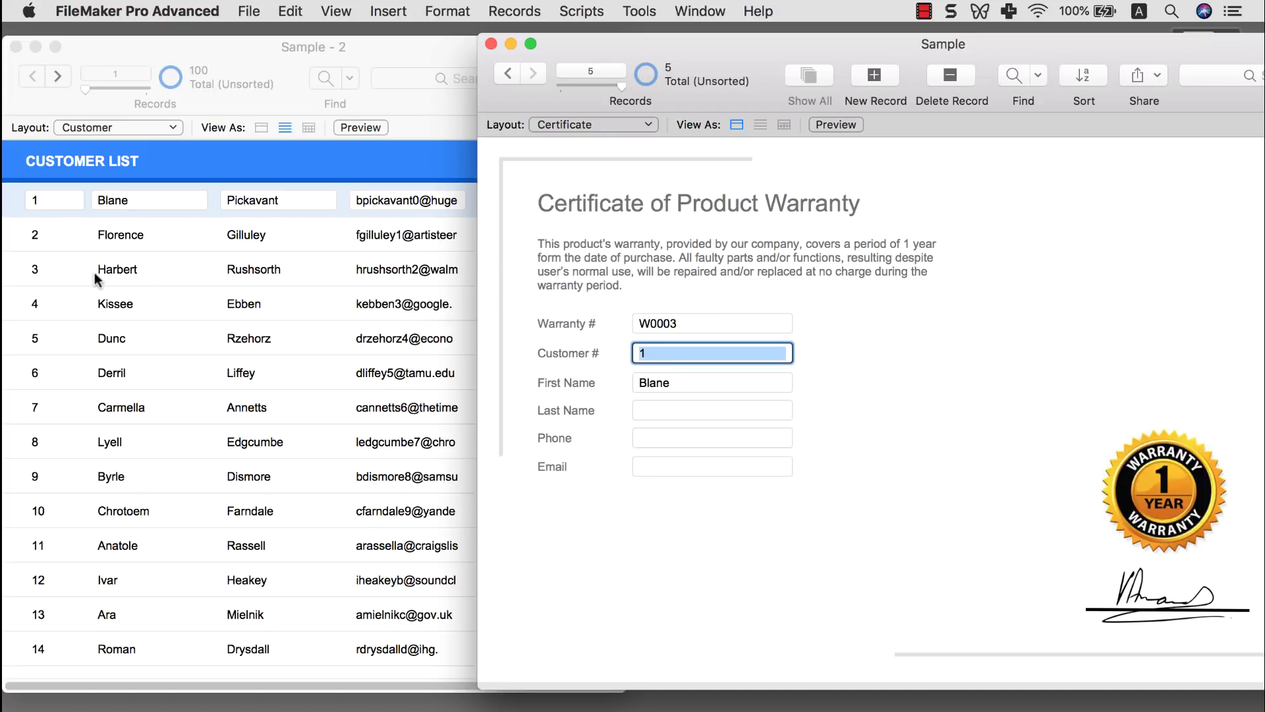
{"action": "type", "text": "3"}
{"action": "left_click", "coordinate": [840, 361]}
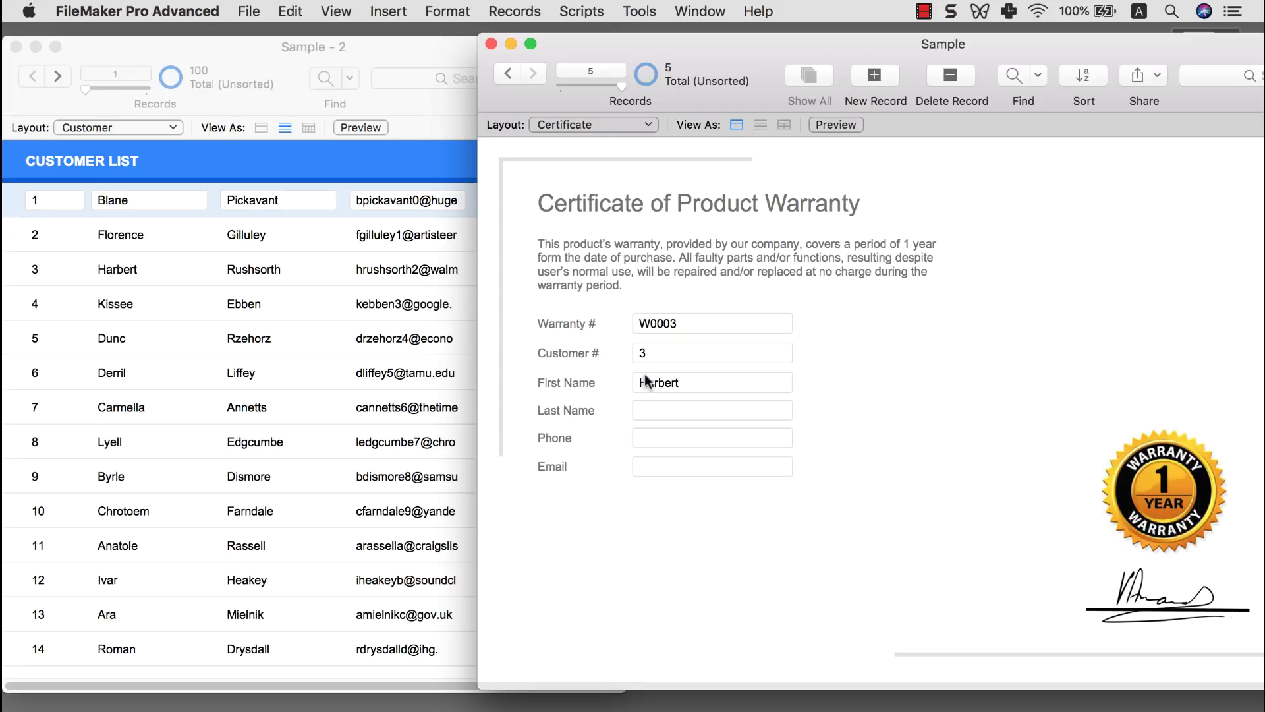
{"action": "left_click", "coordinate": [249, 12]}
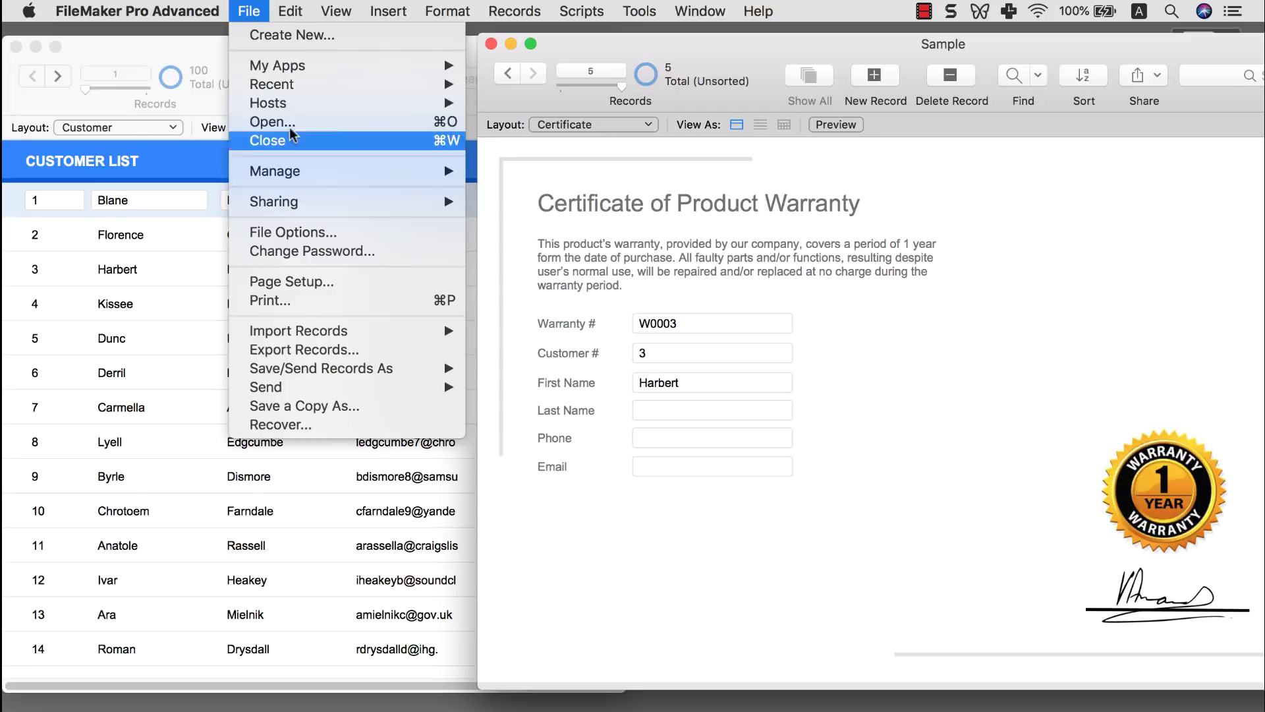
Step: In Manage Database, make Customer Last Name look up Contact::Last Name
{"action": "mouse_move", "coordinate": [310, 171]}
{"action": "left_click", "coordinate": [481, 170]}
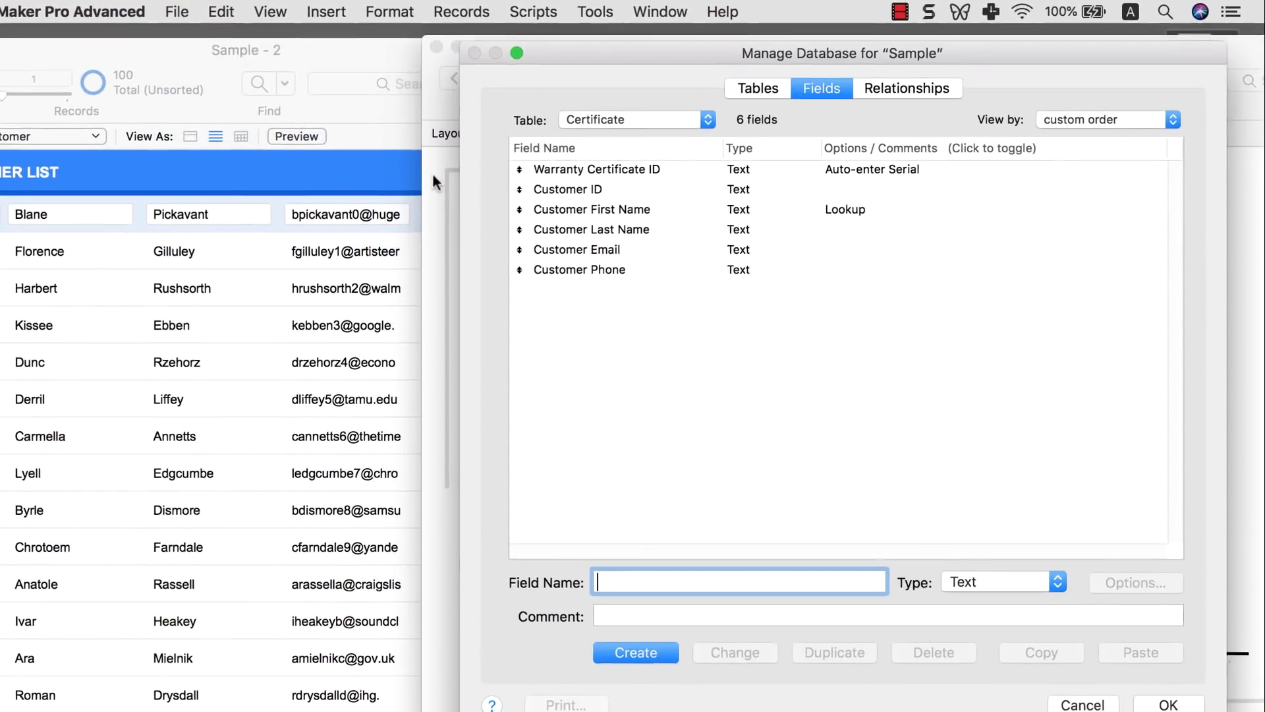
{"action": "left_click", "coordinate": [724, 225]}
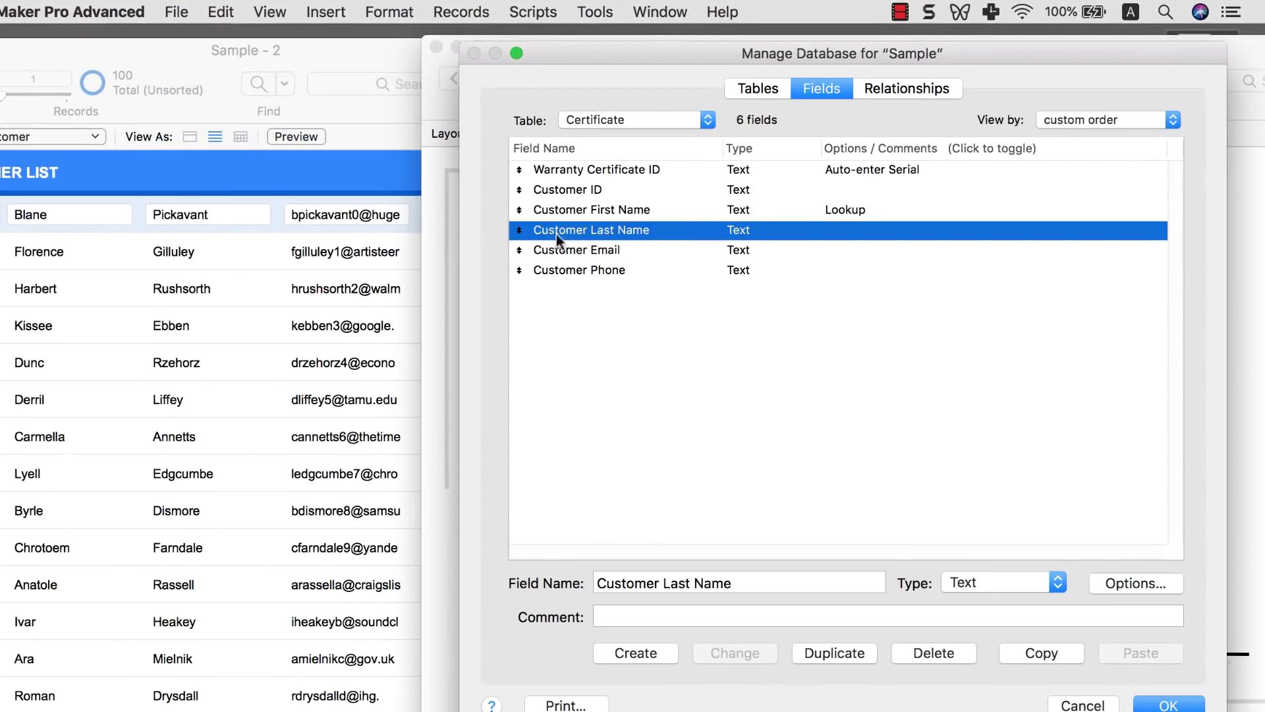
{"action": "double_click", "coordinate": [672, 232]}
{"action": "left_click", "coordinate": [405, 499]}
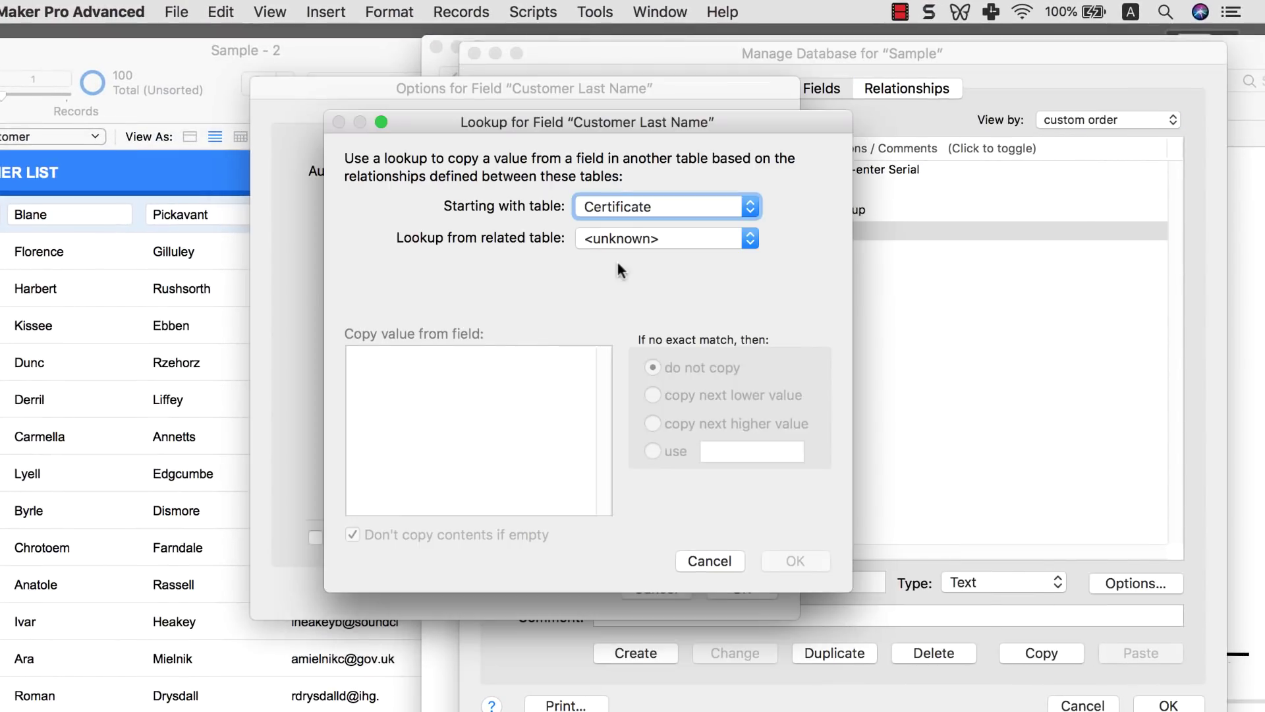
{"action": "left_click", "coordinate": [613, 236]}
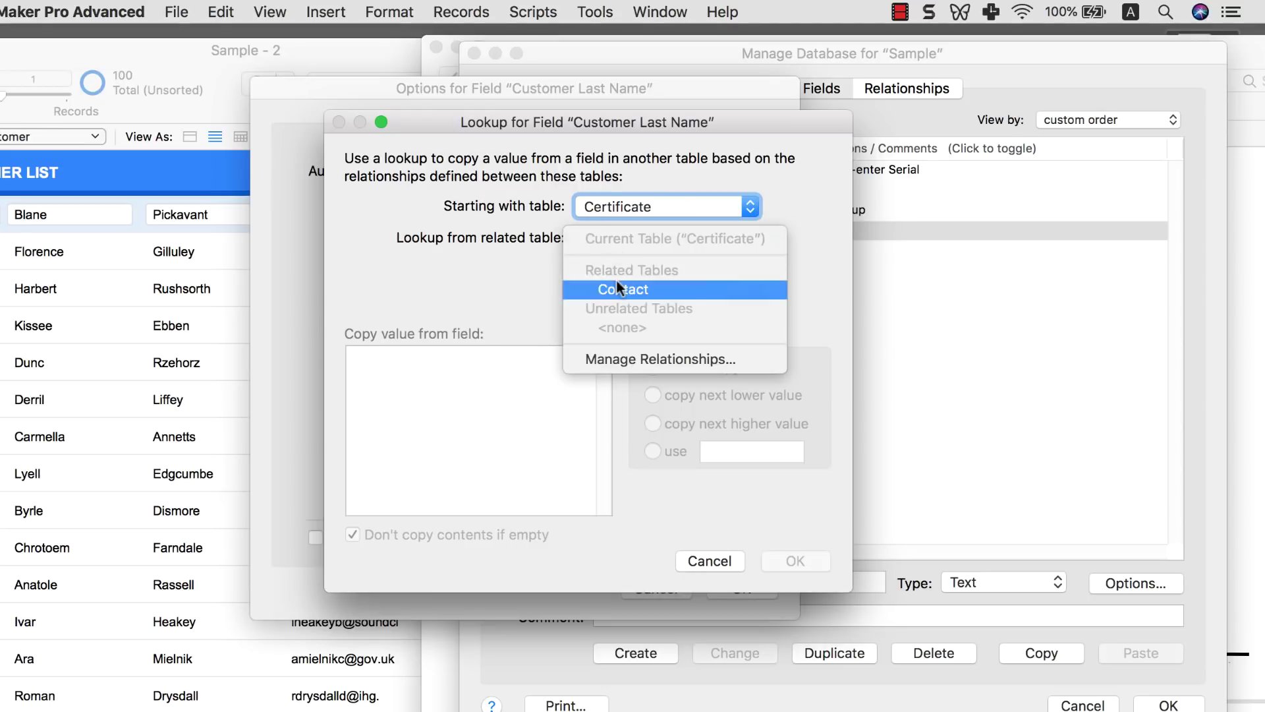
{"action": "left_click", "coordinate": [615, 282]}
{"action": "left_click", "coordinate": [401, 397]}
{"action": "left_click", "coordinate": [796, 560]}
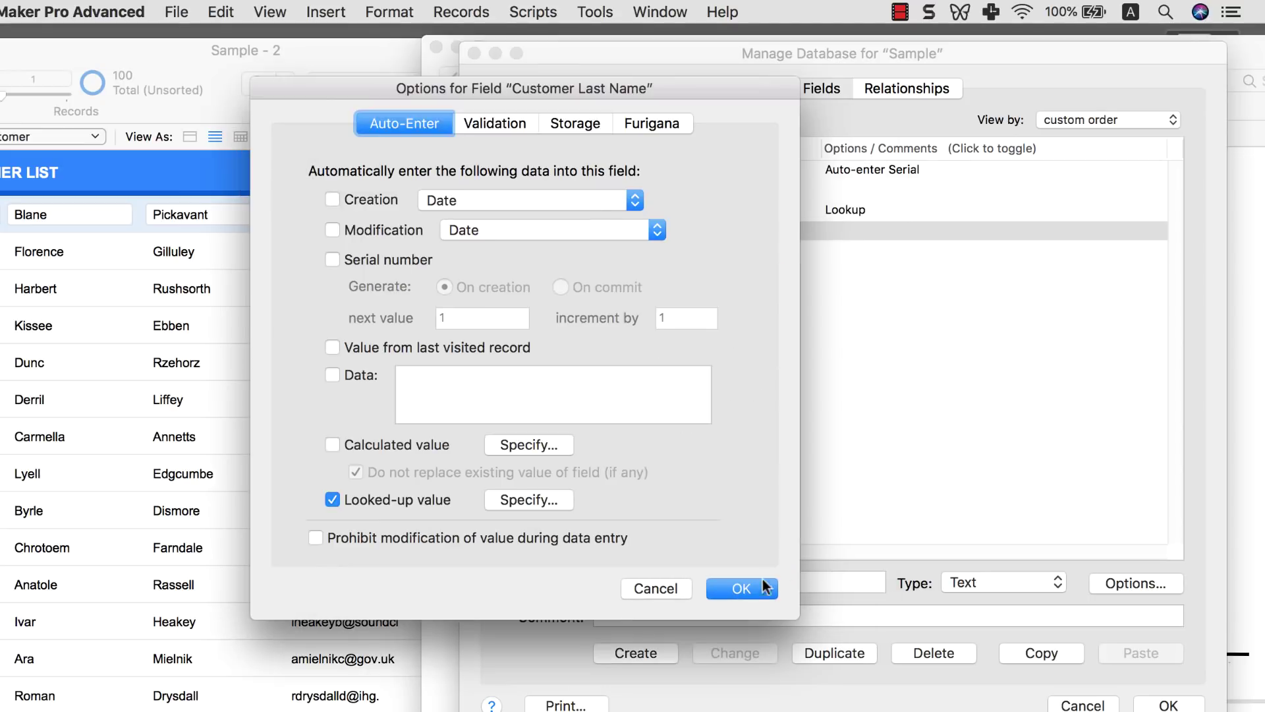
{"action": "left_click", "coordinate": [745, 586]}
Step: Make Customer Email look up its value from Contact::Email
{"action": "left_click", "coordinate": [702, 253]}
{"action": "double_click", "coordinate": [703, 253]}
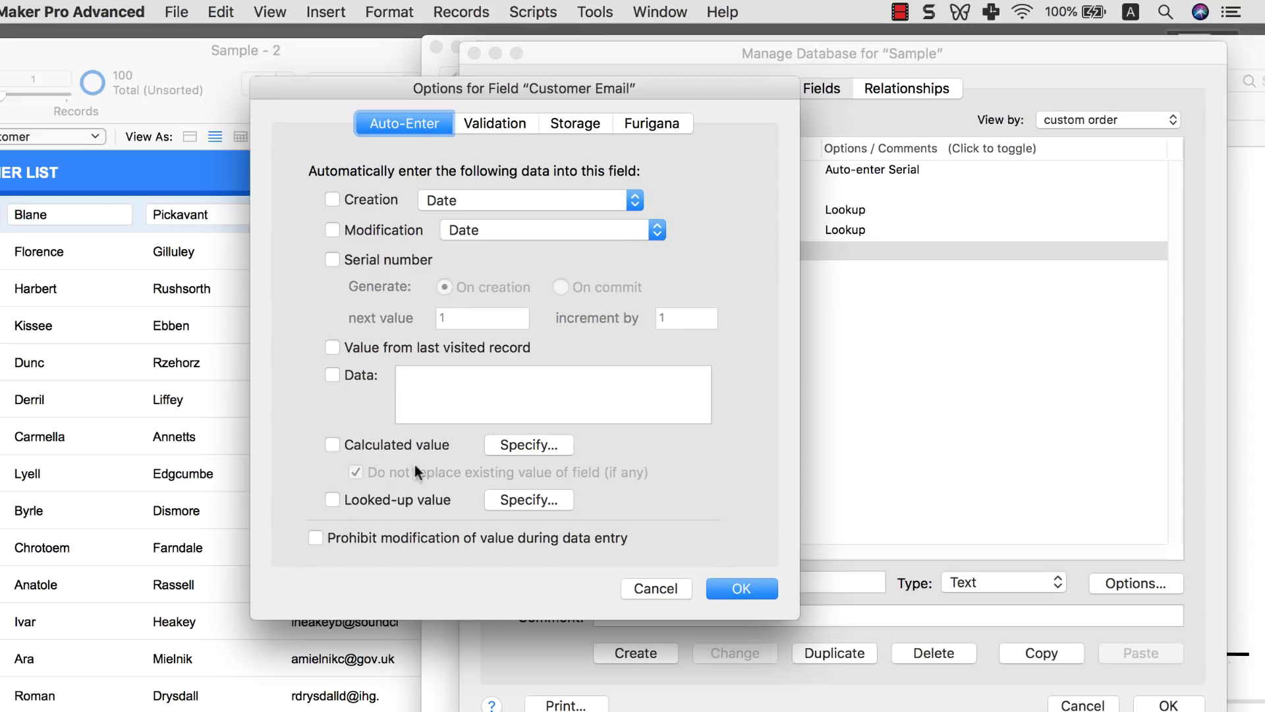
{"action": "left_click", "coordinate": [437, 500]}
{"action": "left_click", "coordinate": [635, 243]}
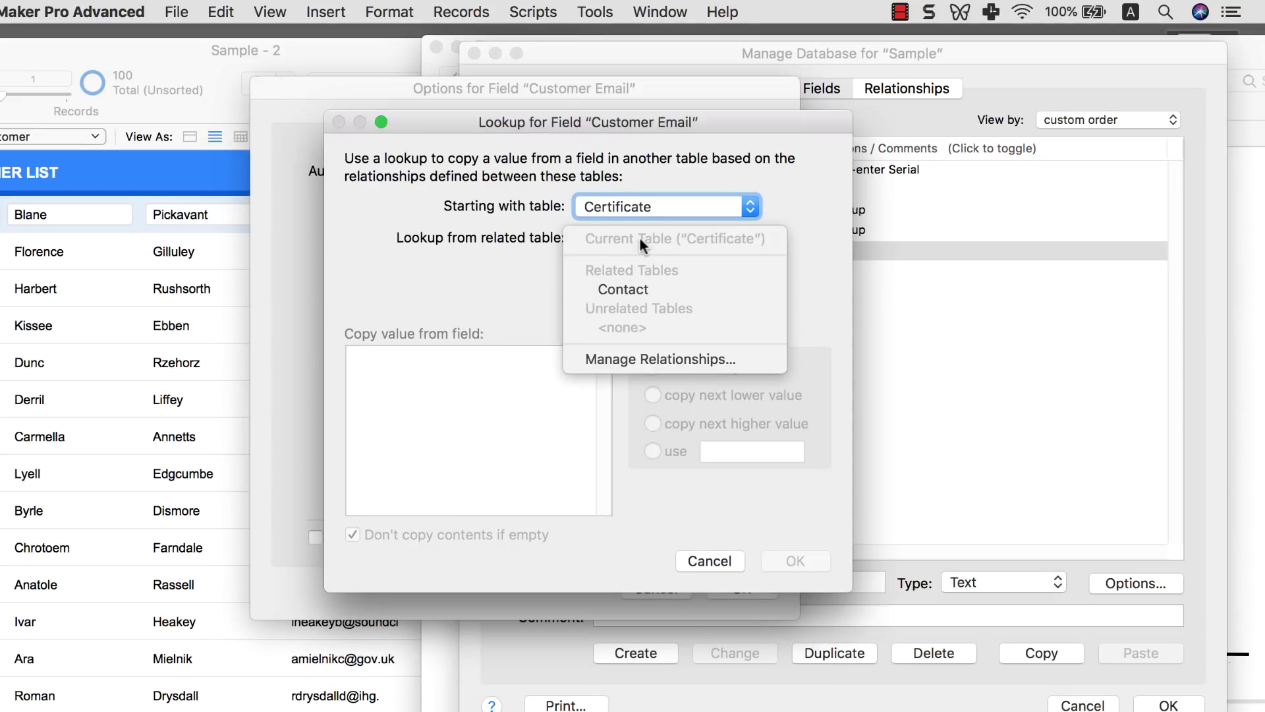
{"action": "left_click", "coordinate": [623, 282]}
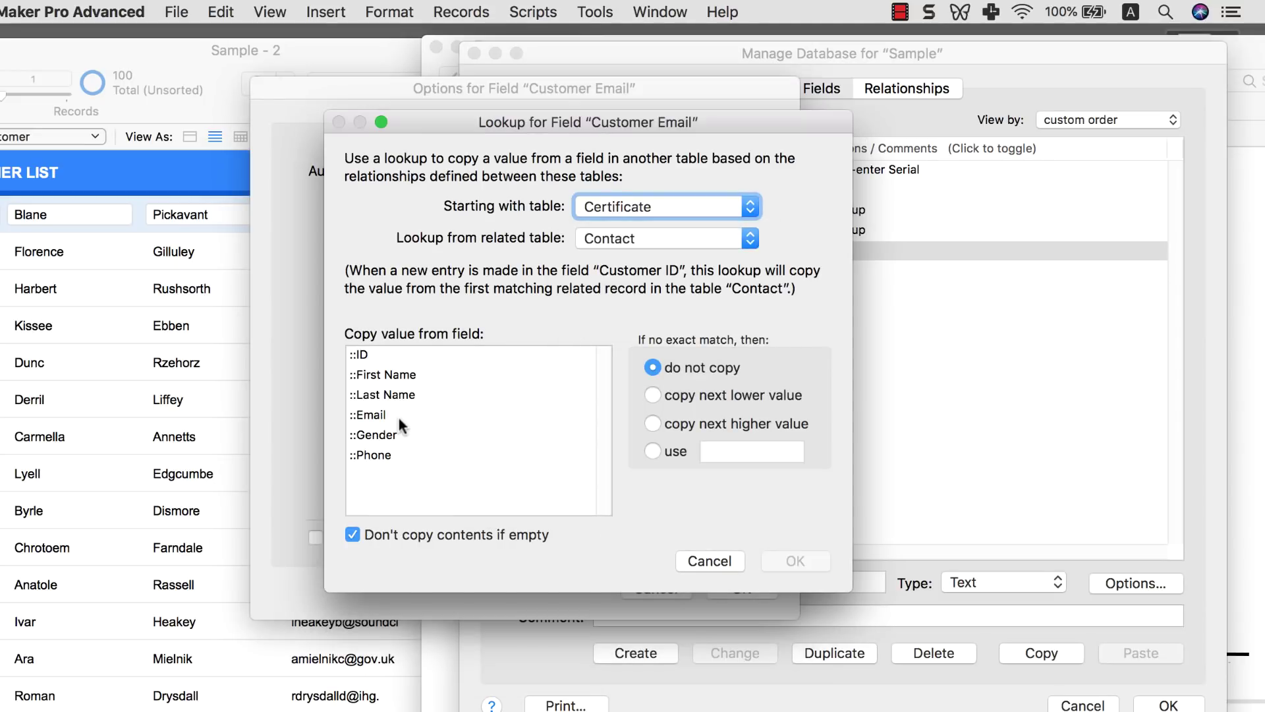
{"action": "left_click", "coordinate": [398, 417]}
{"action": "left_click", "coordinate": [789, 561]}
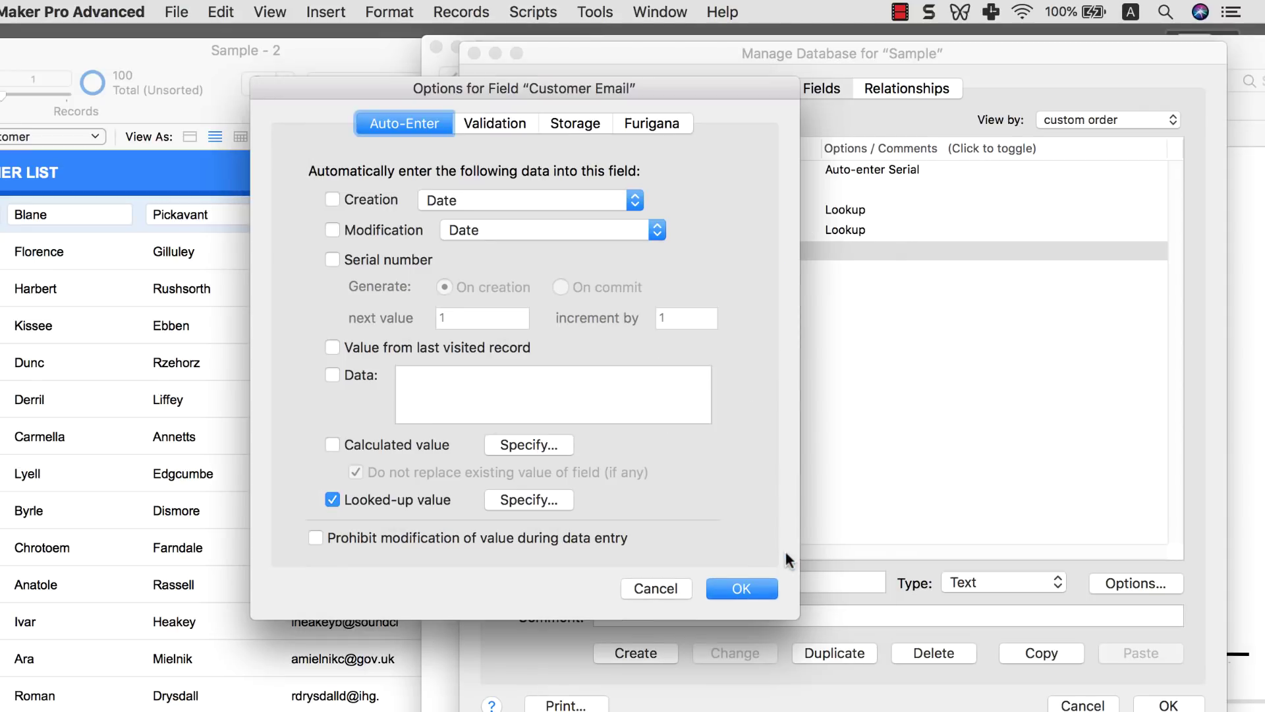
{"action": "left_click", "coordinate": [741, 588]}
Step: Make Customer Phone look up Contact::Phone and save the database changes
{"action": "double_click", "coordinate": [696, 276]}
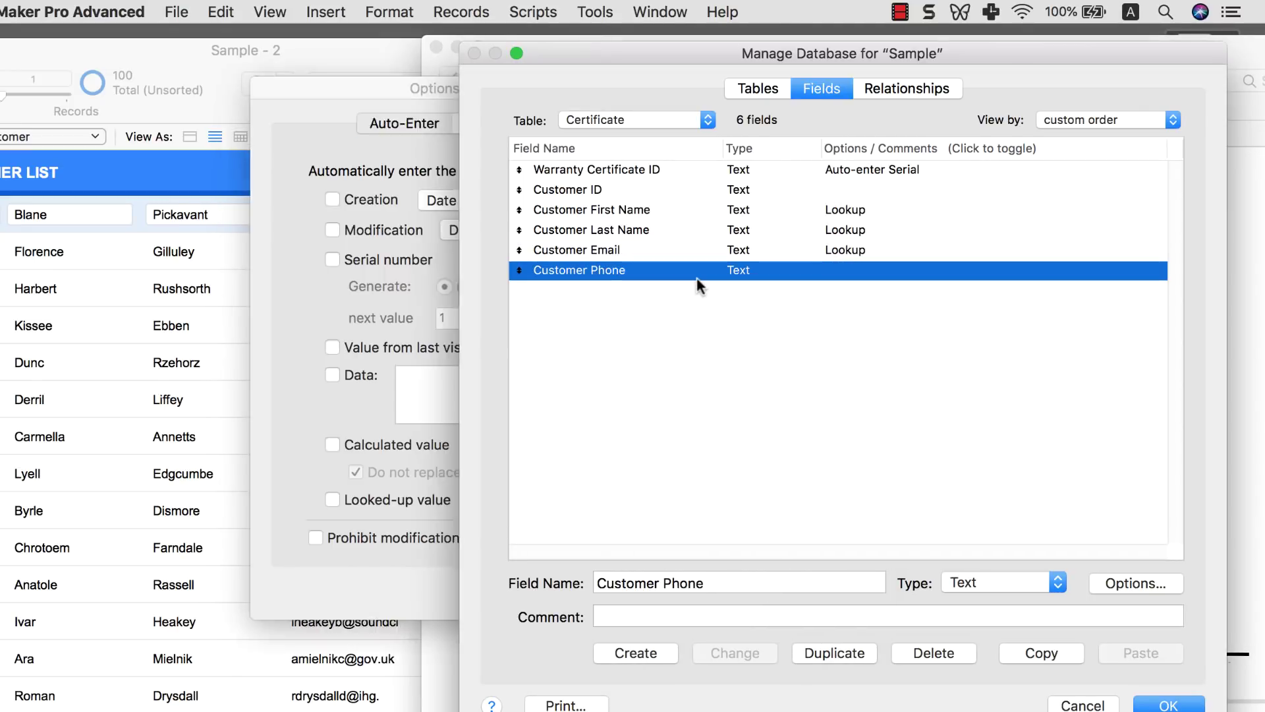
{"action": "left_click", "coordinate": [381, 497]}
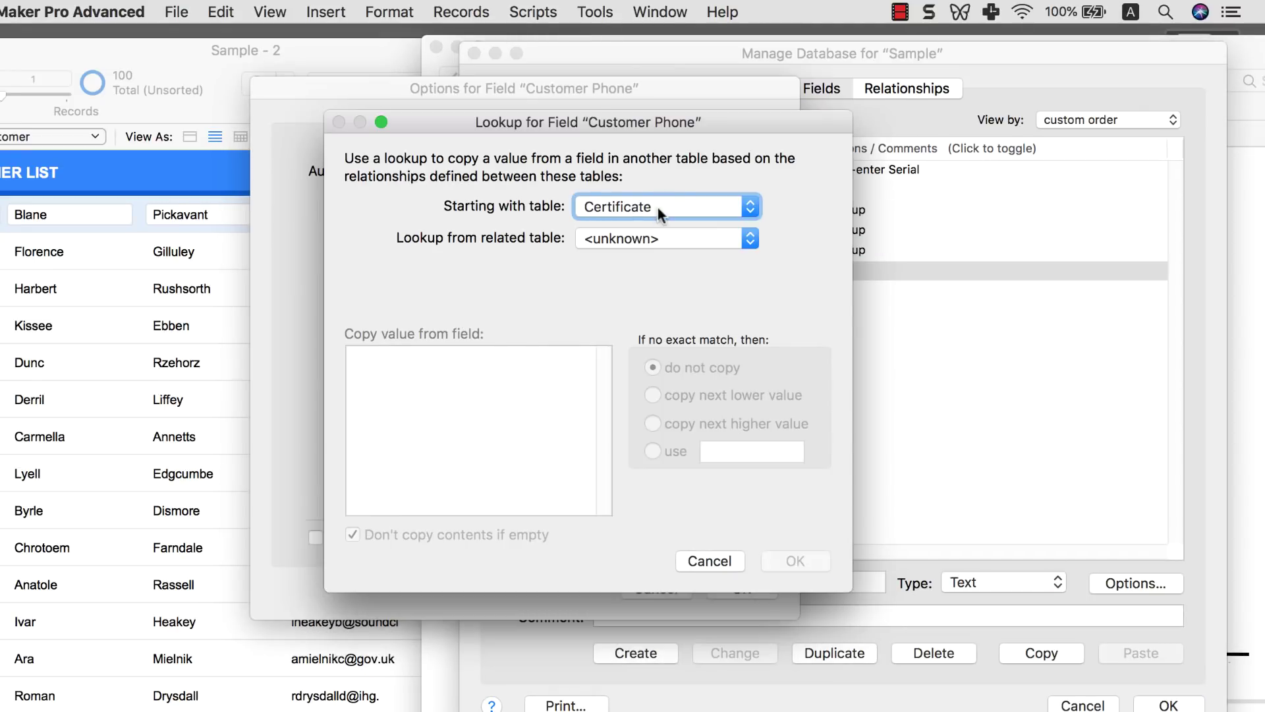
{"action": "left_click", "coordinate": [663, 238]}
{"action": "left_click", "coordinate": [607, 366]}
{"action": "left_click", "coordinate": [366, 456]}
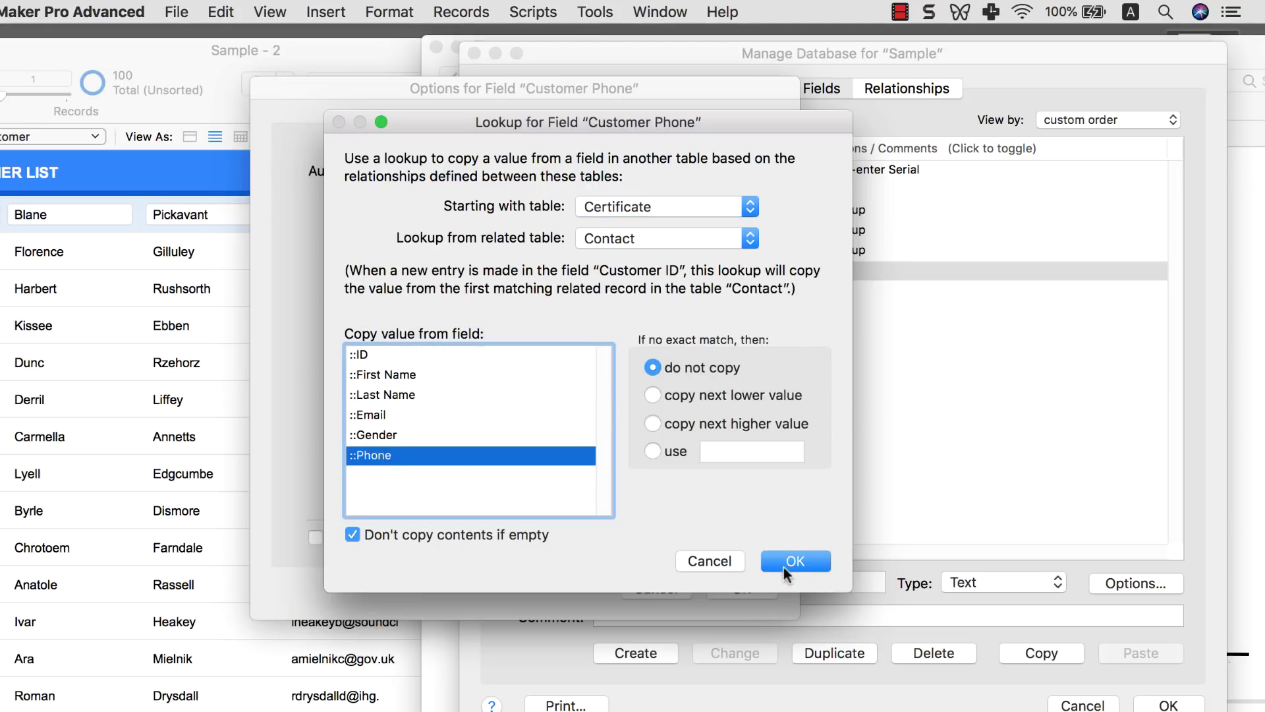
{"action": "left_click", "coordinate": [785, 571]}
{"action": "left_click", "coordinate": [718, 588]}
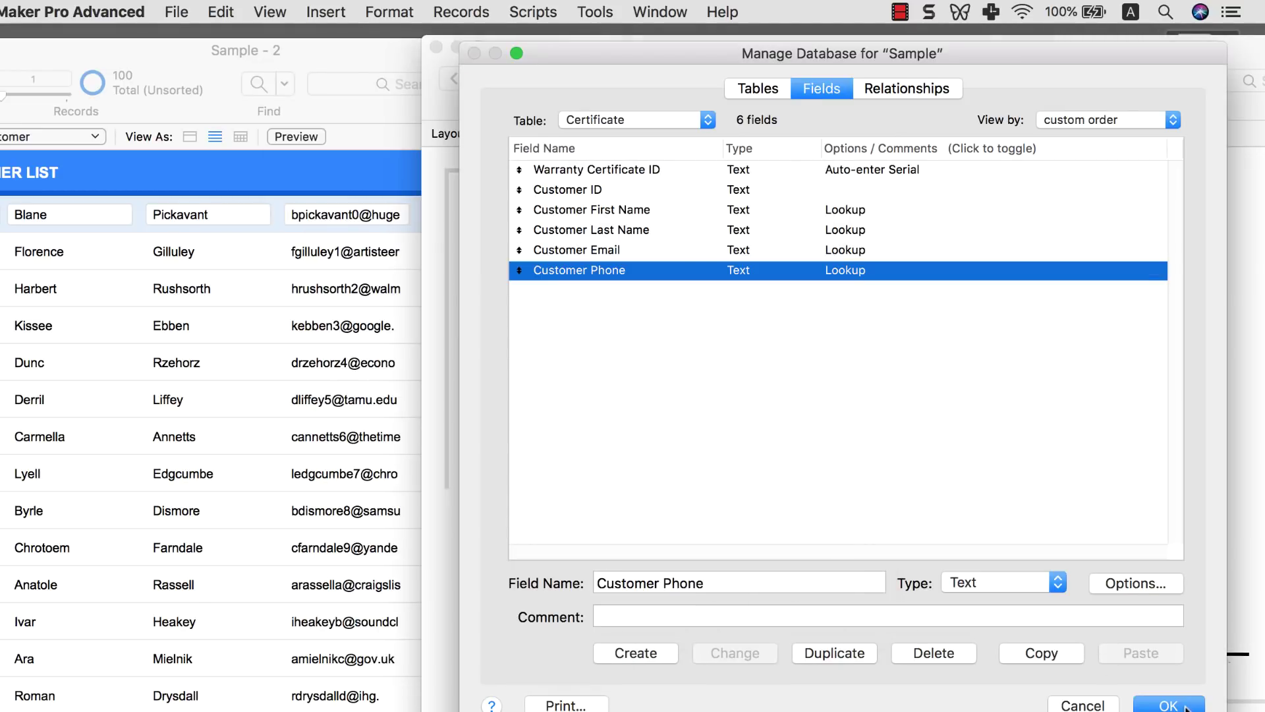
{"action": "left_click", "coordinate": [1185, 706]}
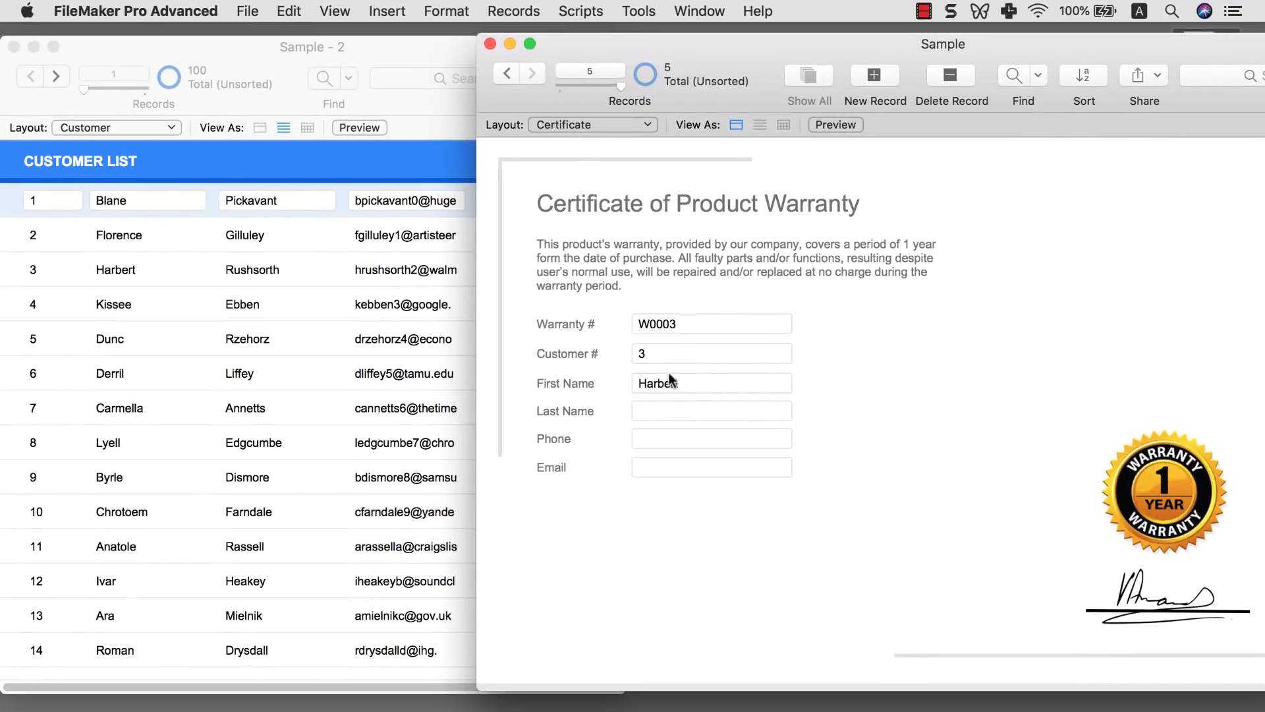
Step: Enter Customer # 8 to test the new lookups
{"action": "left_click", "coordinate": [647, 353]}
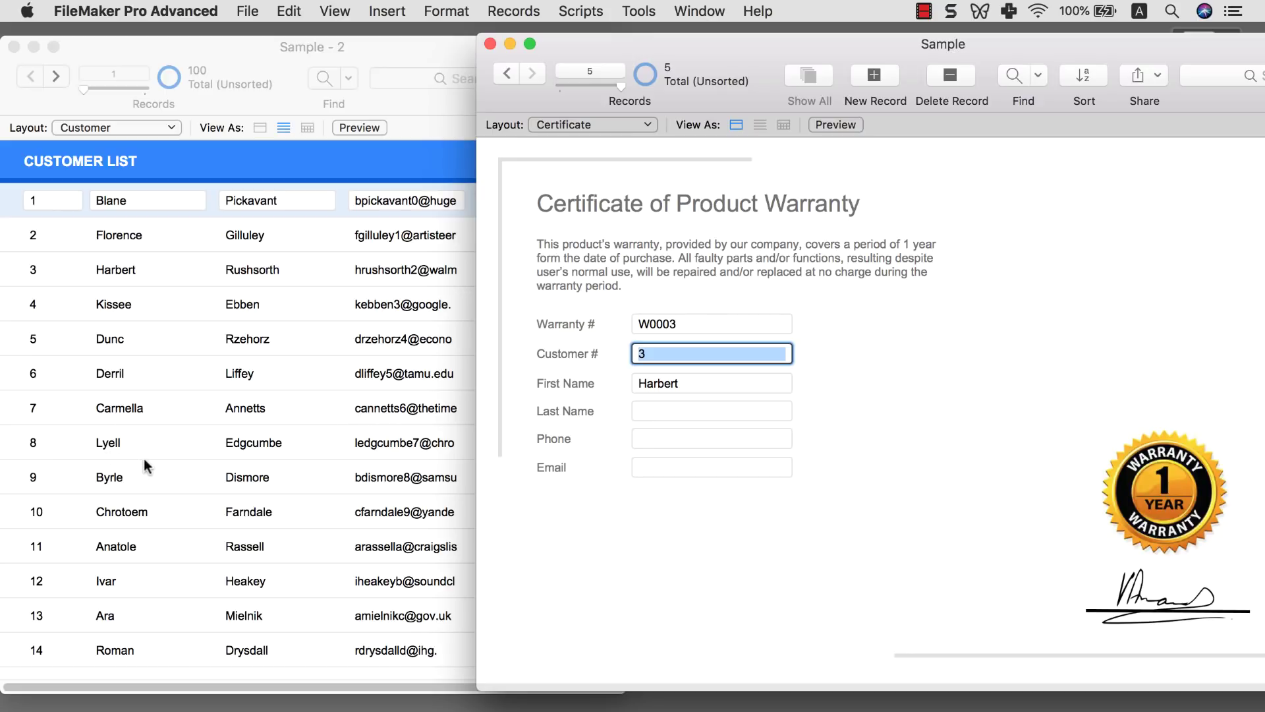
{"action": "type", "text": "8"}
{"action": "left_click", "coordinate": [855, 359]}
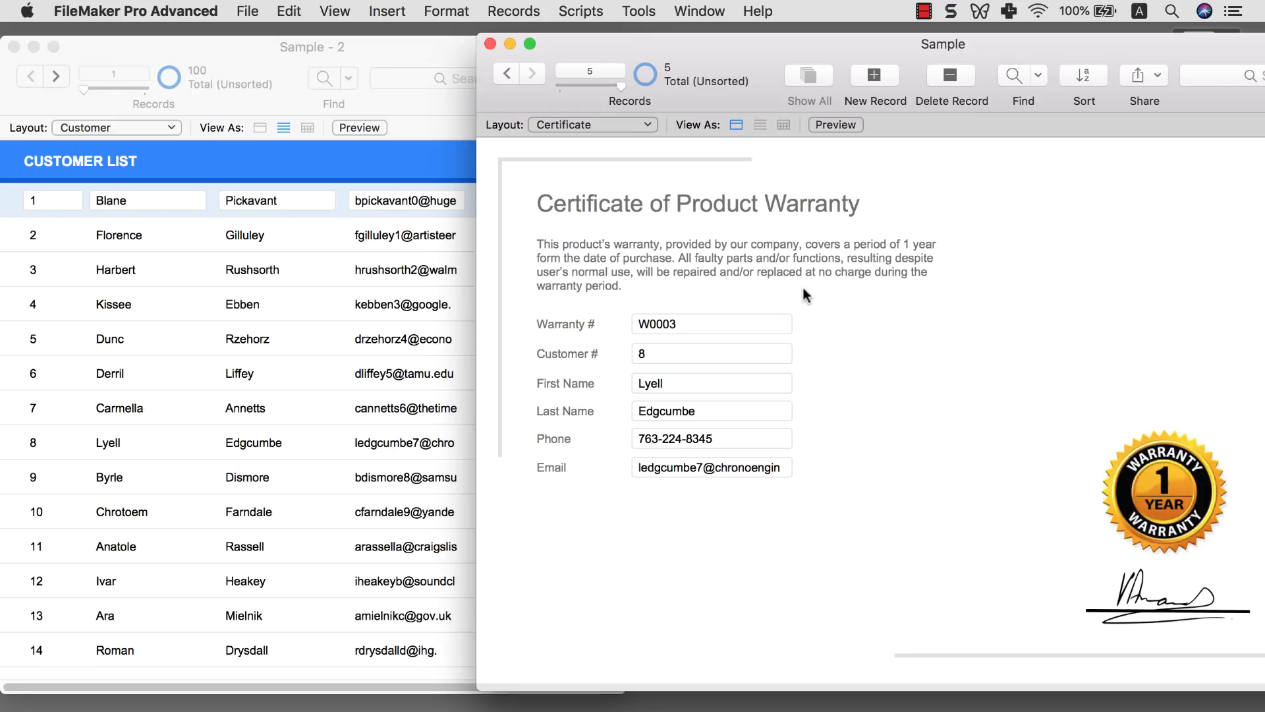
Step: Minimize the customer list, resize the certificate window, and enter Customer # 80
{"action": "left_click_drag", "start_coordinate": [895, 48], "coordinate": [686, 50]}
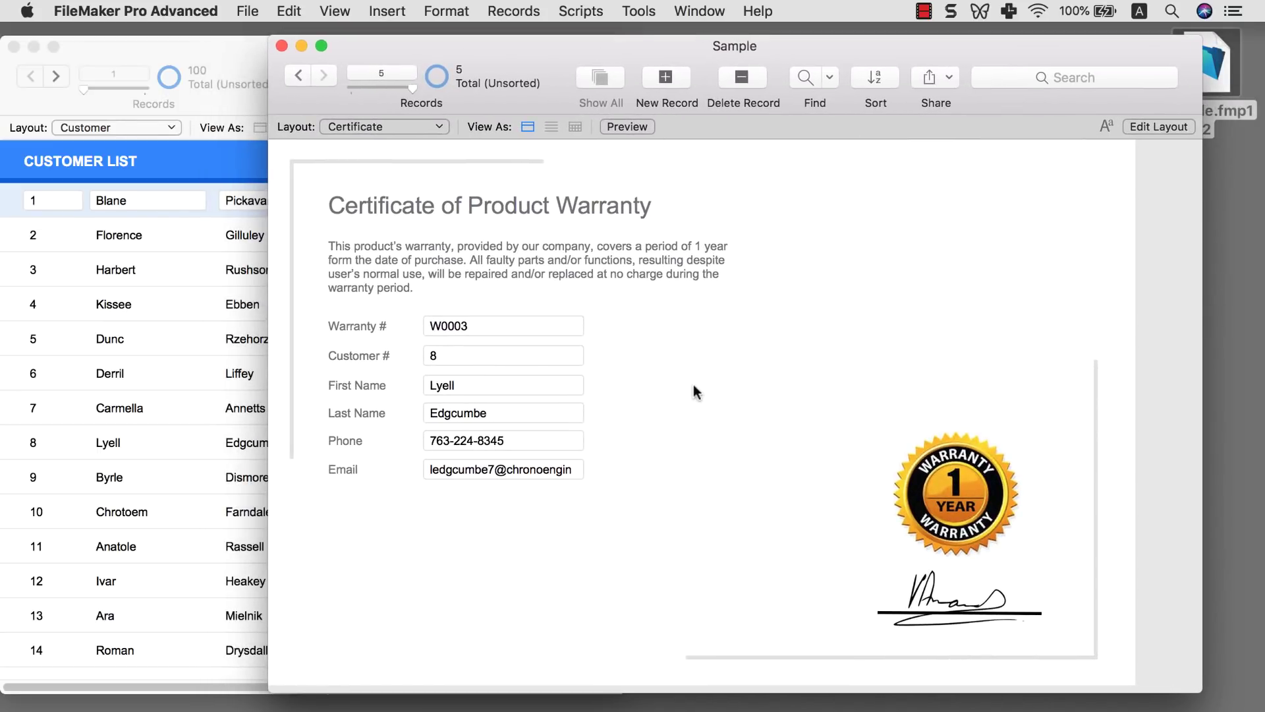
{"action": "left_click_drag", "start_coordinate": [270, 392], "coordinate": [518, 378]}
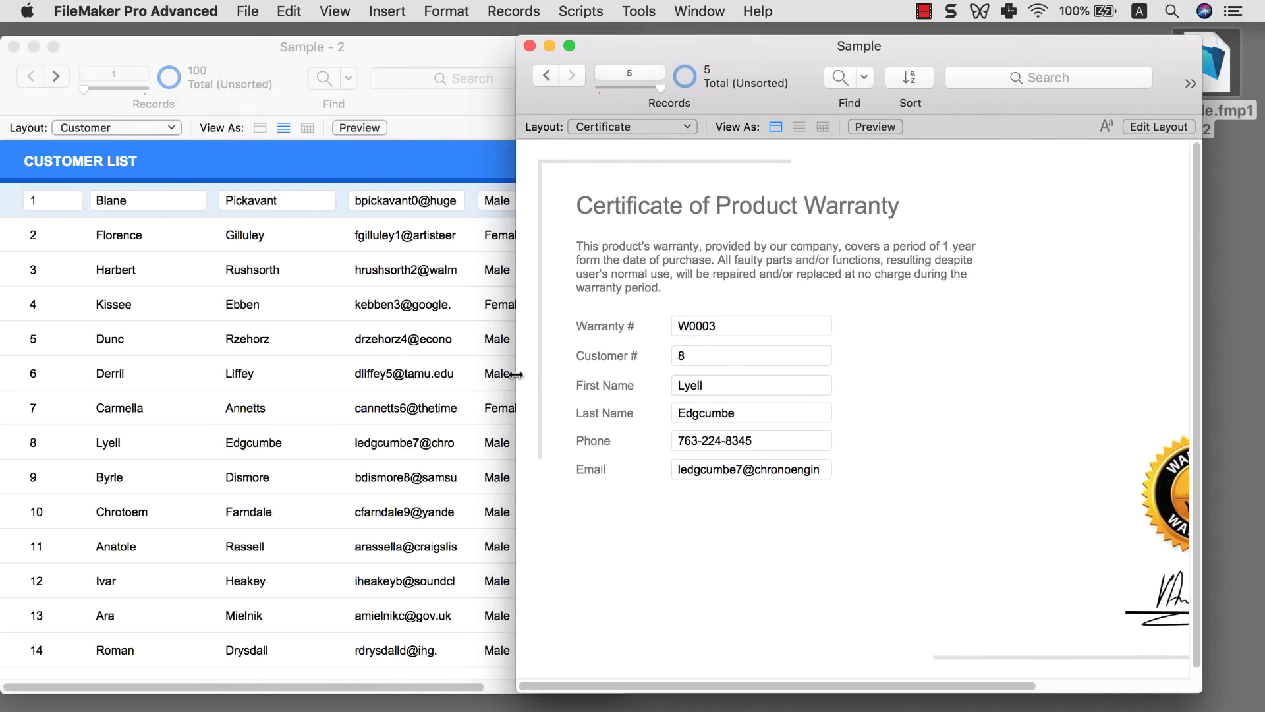
{"action": "left_click", "coordinate": [709, 356]}
{"action": "left_click", "coordinate": [337, 46]}
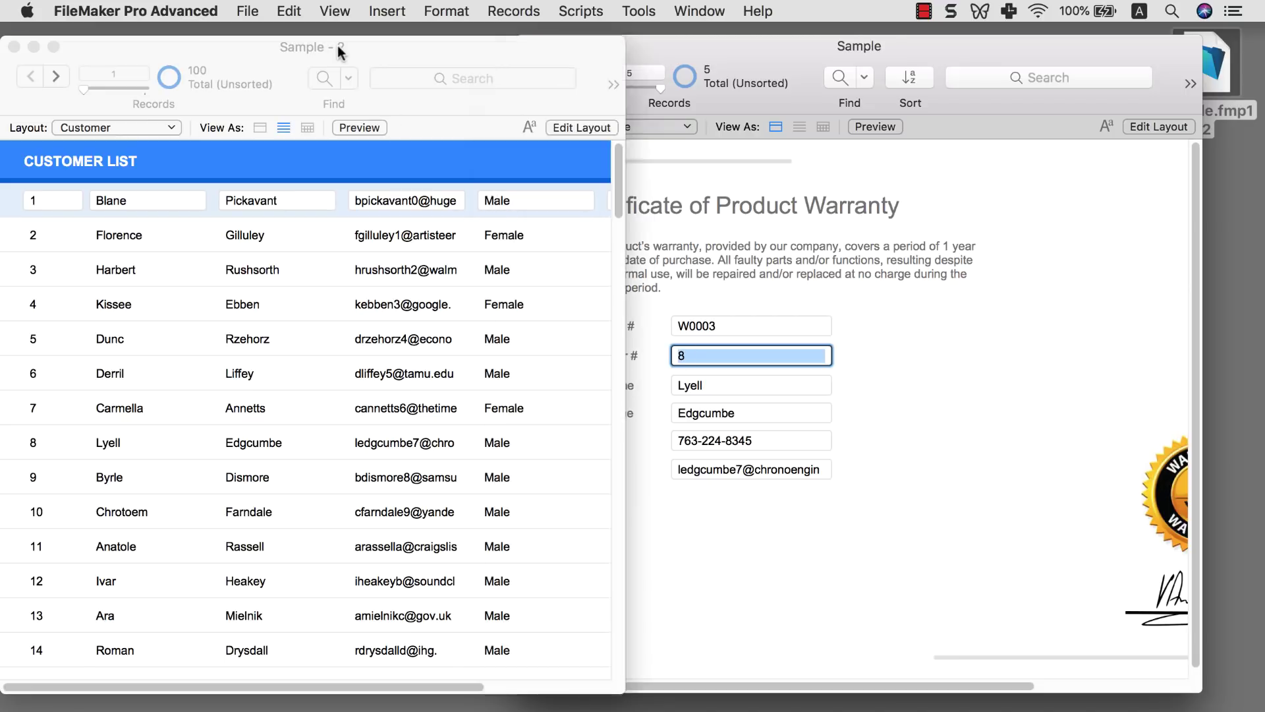
{"action": "left_click", "coordinate": [34, 46]}
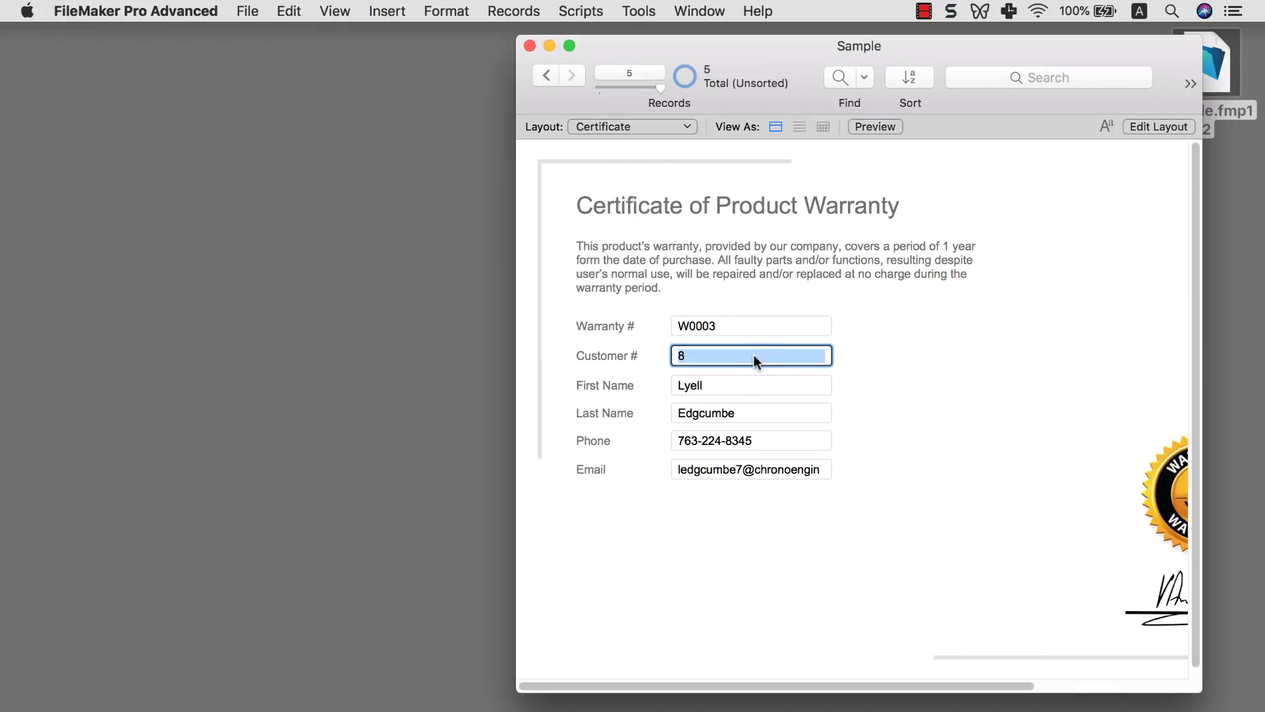
{"action": "type", "text": "80"}
{"action": "left_click", "coordinate": [893, 371]}
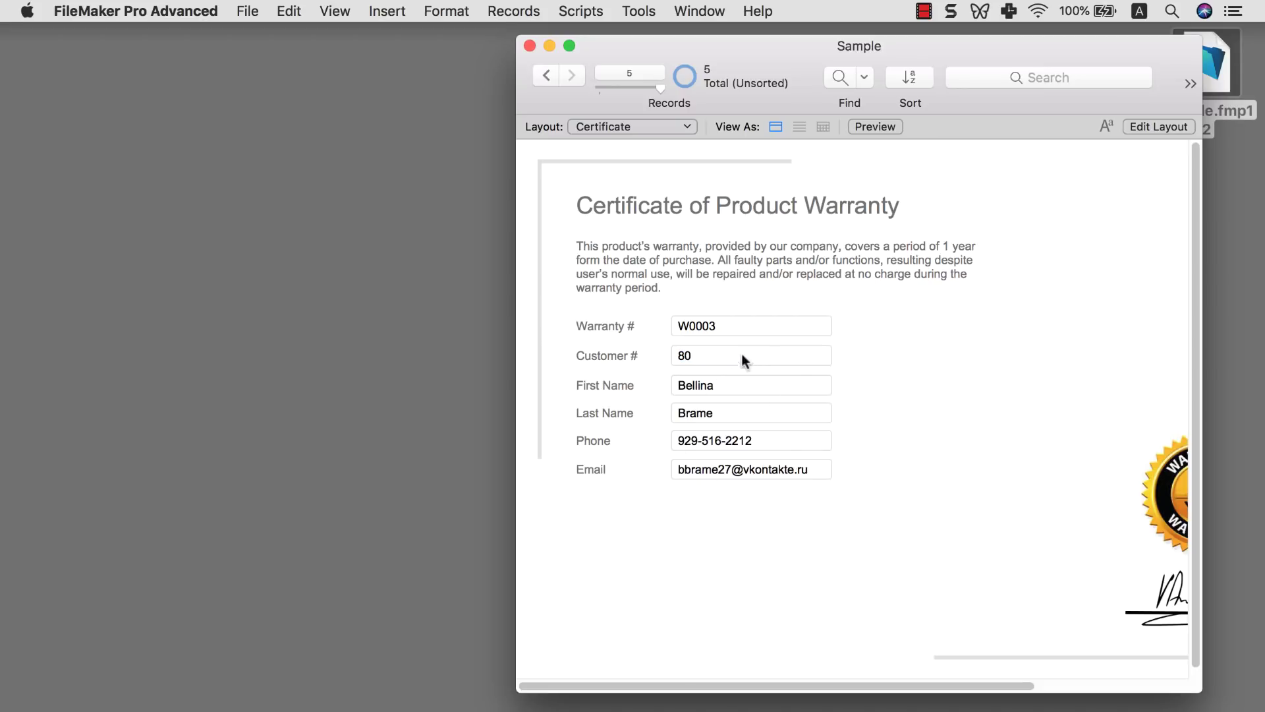
{"action": "left_click_drag", "start_coordinate": [517, 398], "coordinate": [210, 384]}
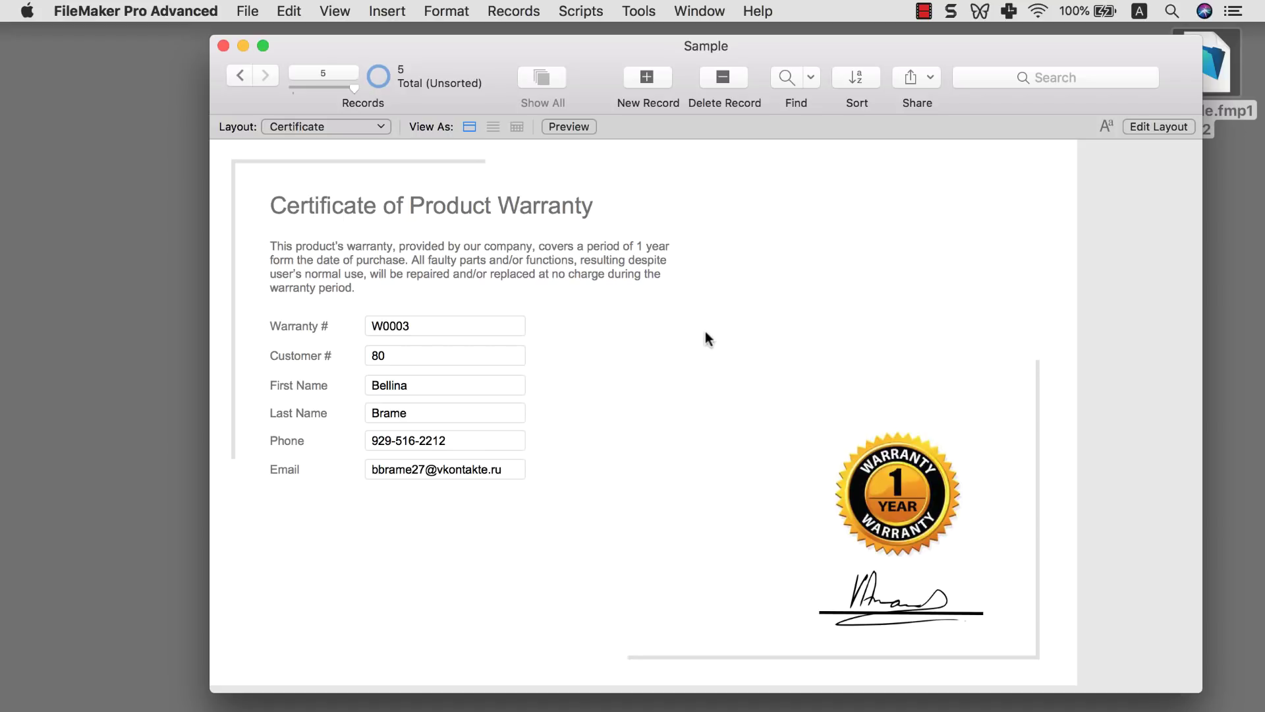
Step: In Layout mode, give the Customer ID field a Drop-down List control and bring up Manage Value Lists
{"action": "key", "text": "super+l"}
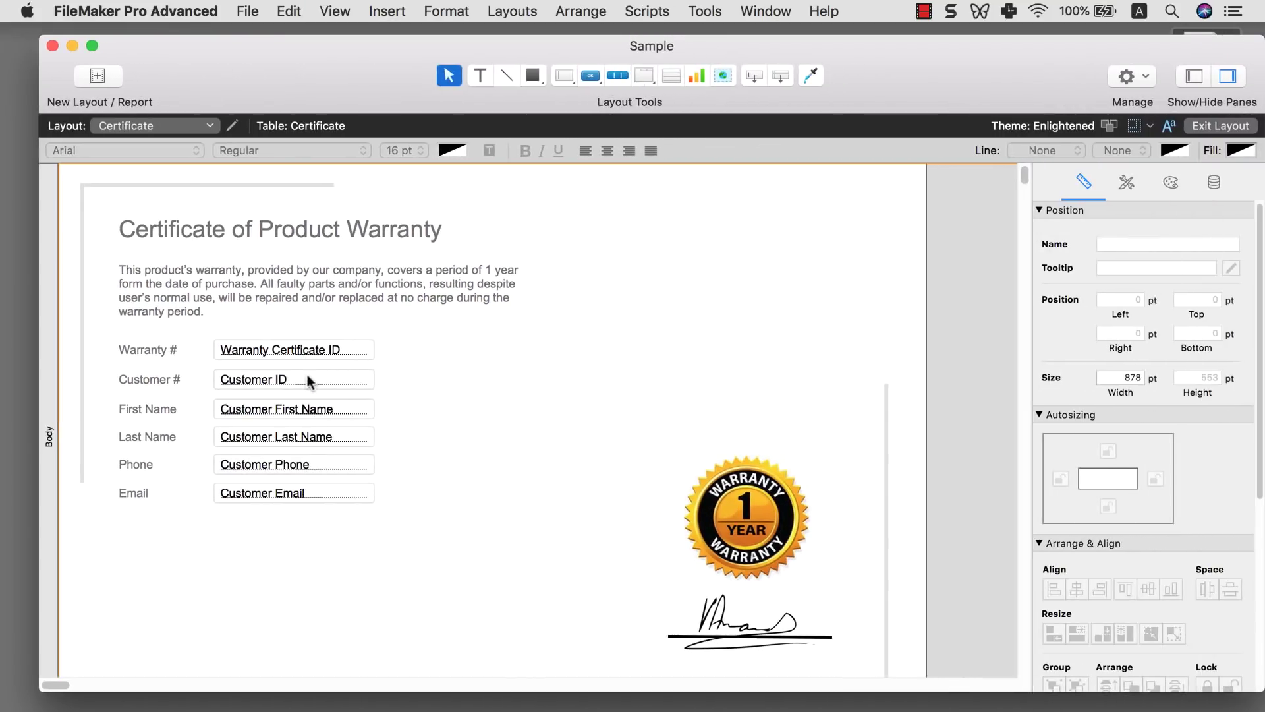
{"action": "left_click", "coordinate": [307, 381]}
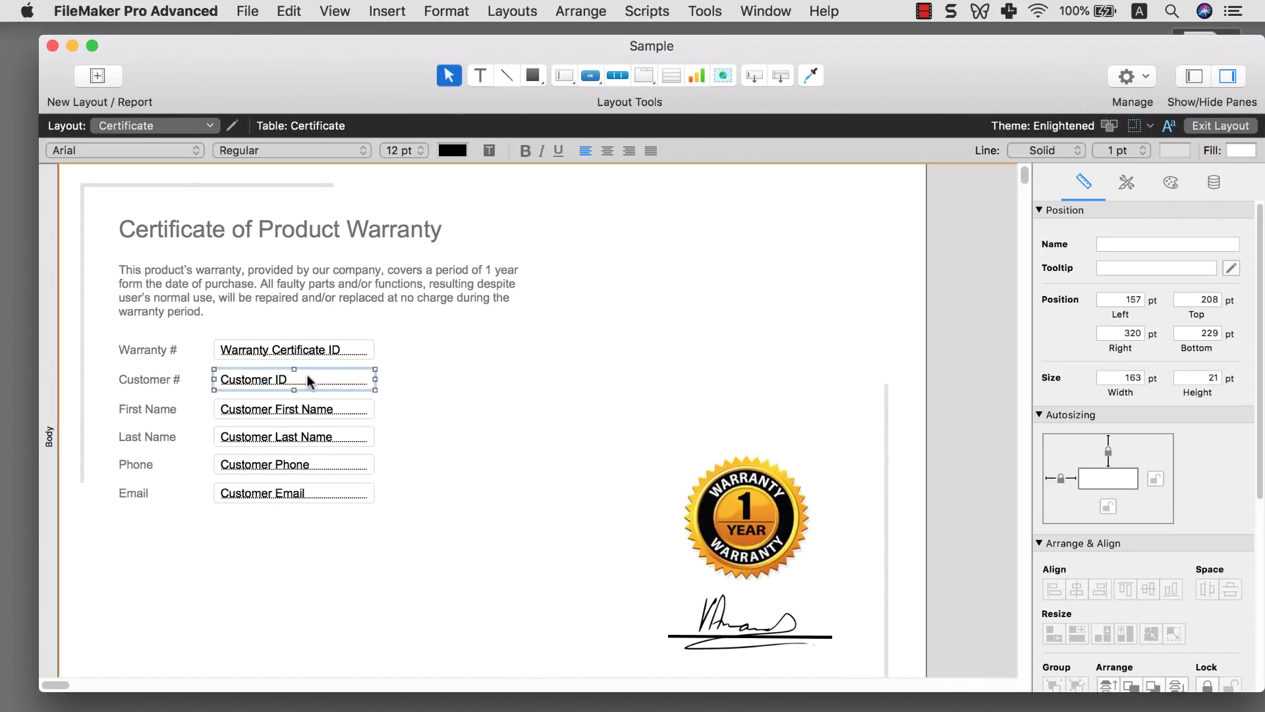
{"action": "left_click", "coordinate": [1216, 183]}
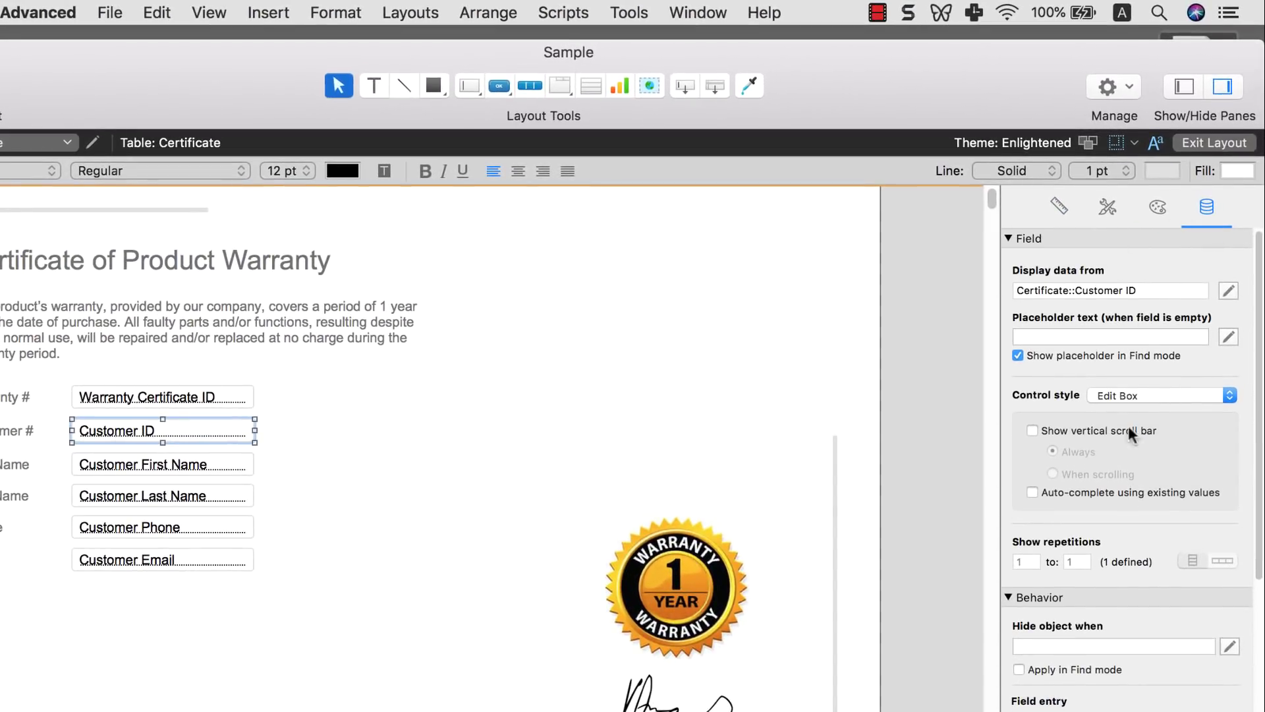
{"action": "left_click", "coordinate": [1117, 396]}
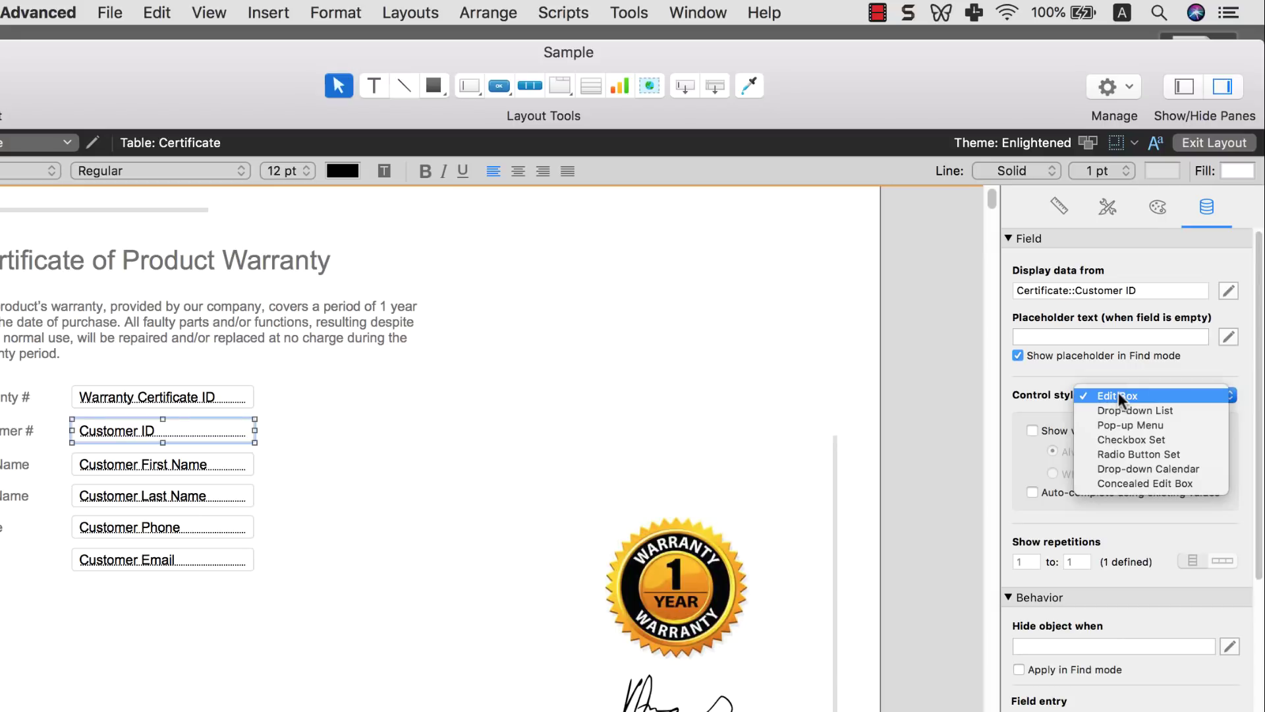
{"action": "left_click", "coordinate": [1138, 404]}
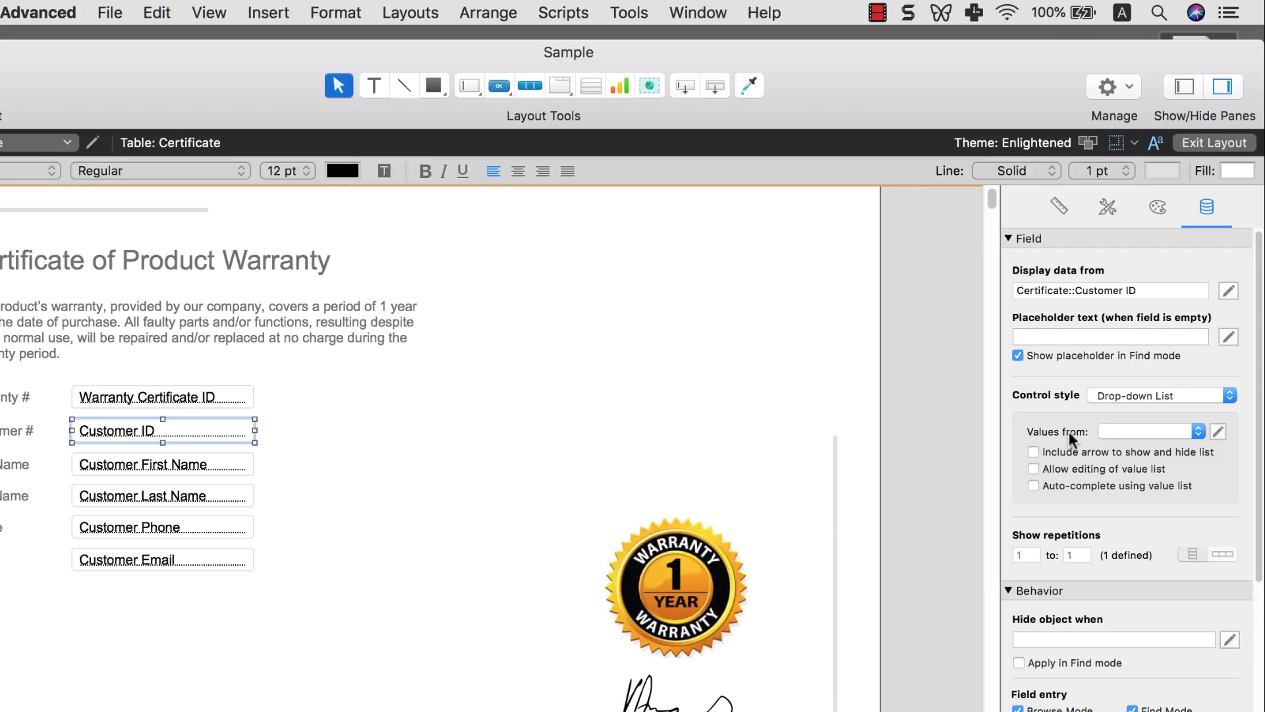
{"action": "left_click", "coordinate": [1218, 431]}
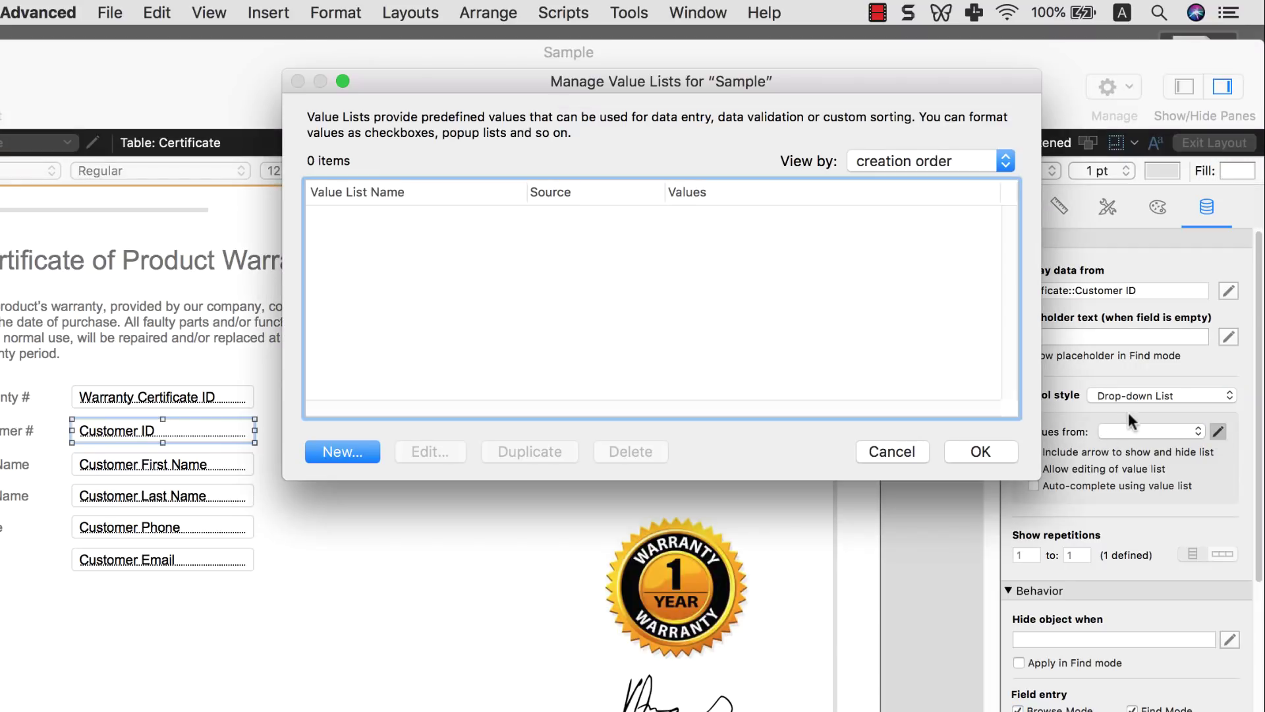
Step: Create a value list named 'Customer' that uses values from the Contact::ID field
{"action": "left_click", "coordinate": [350, 452]}
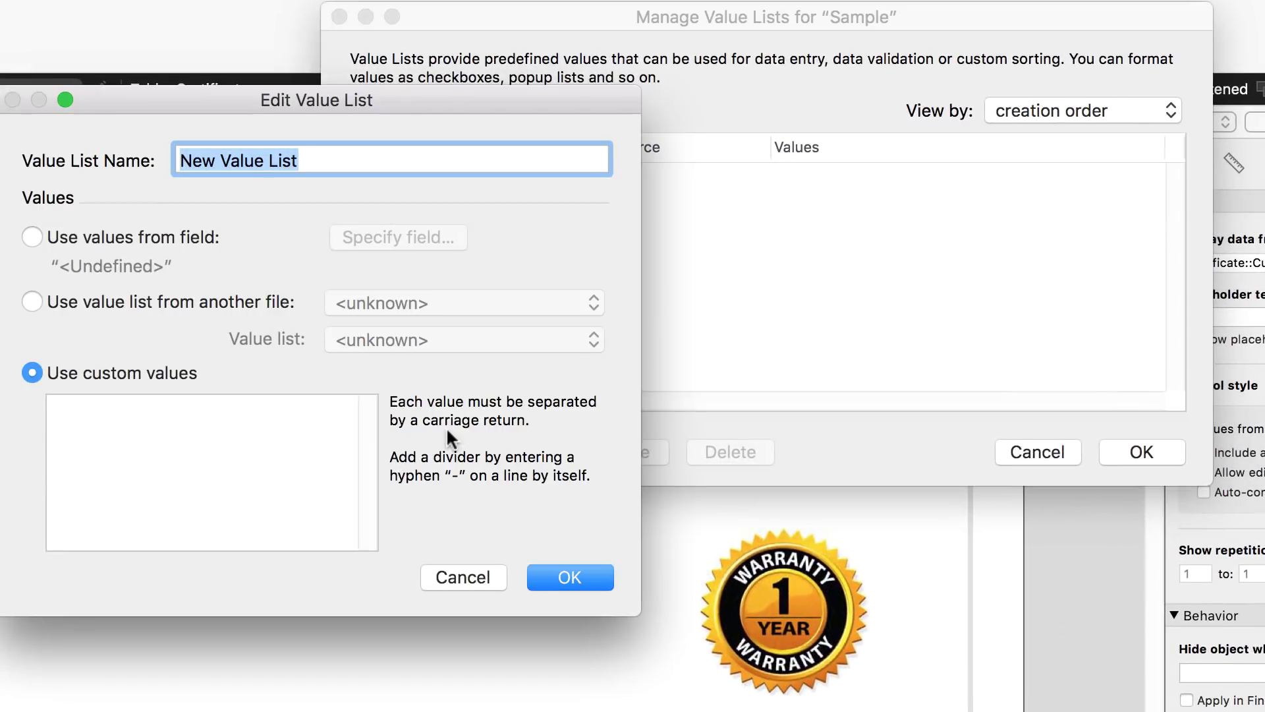
{"action": "type", "text": "Customer"}
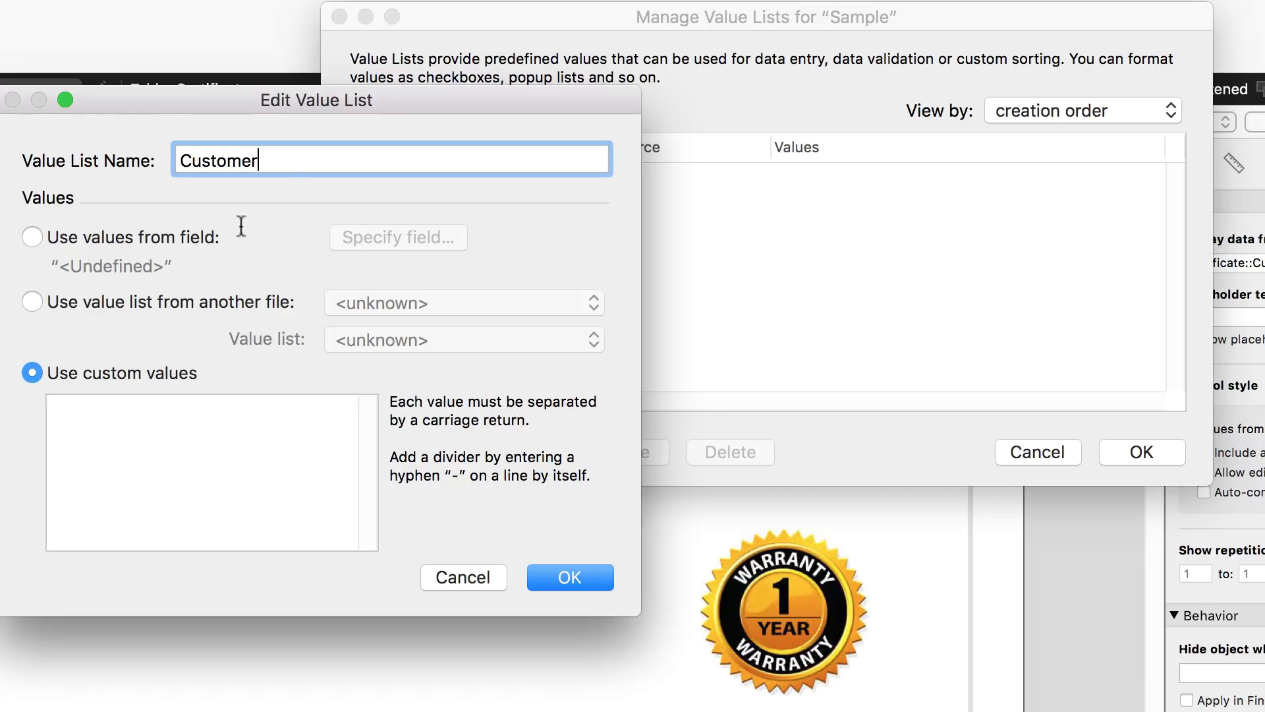
{"action": "left_click", "coordinate": [33, 237]}
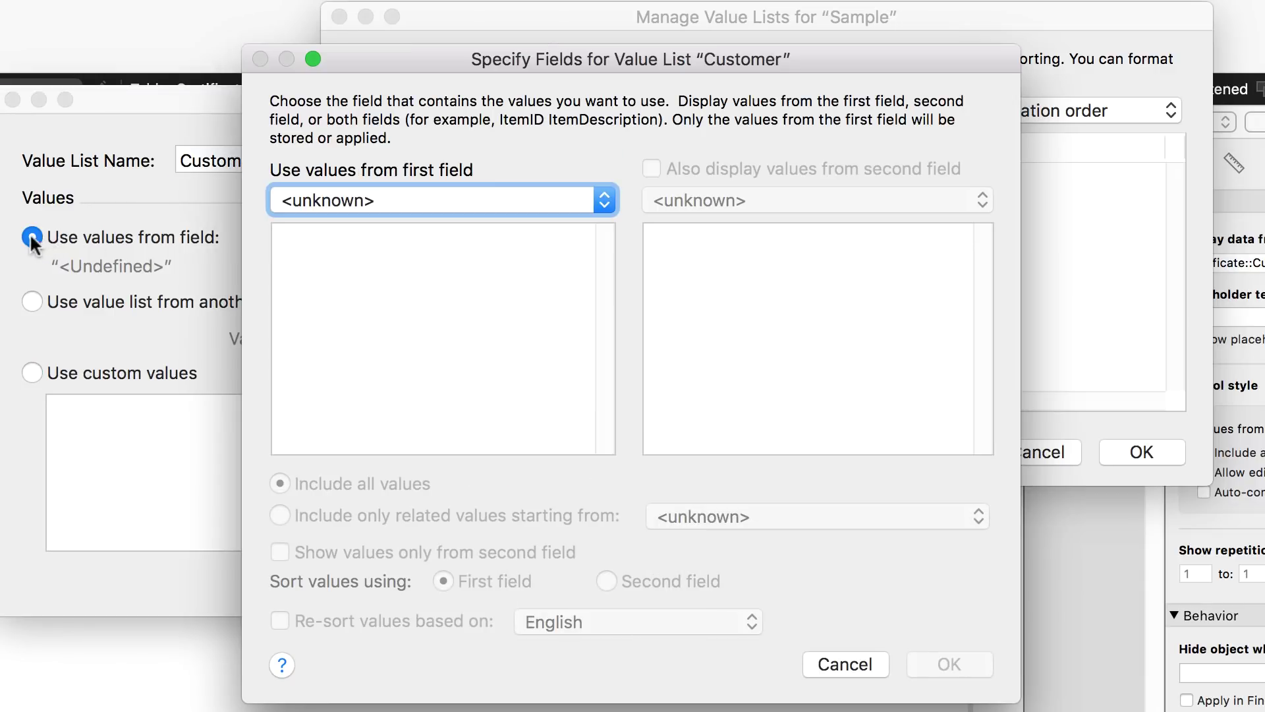
{"action": "left_click", "coordinate": [452, 199]}
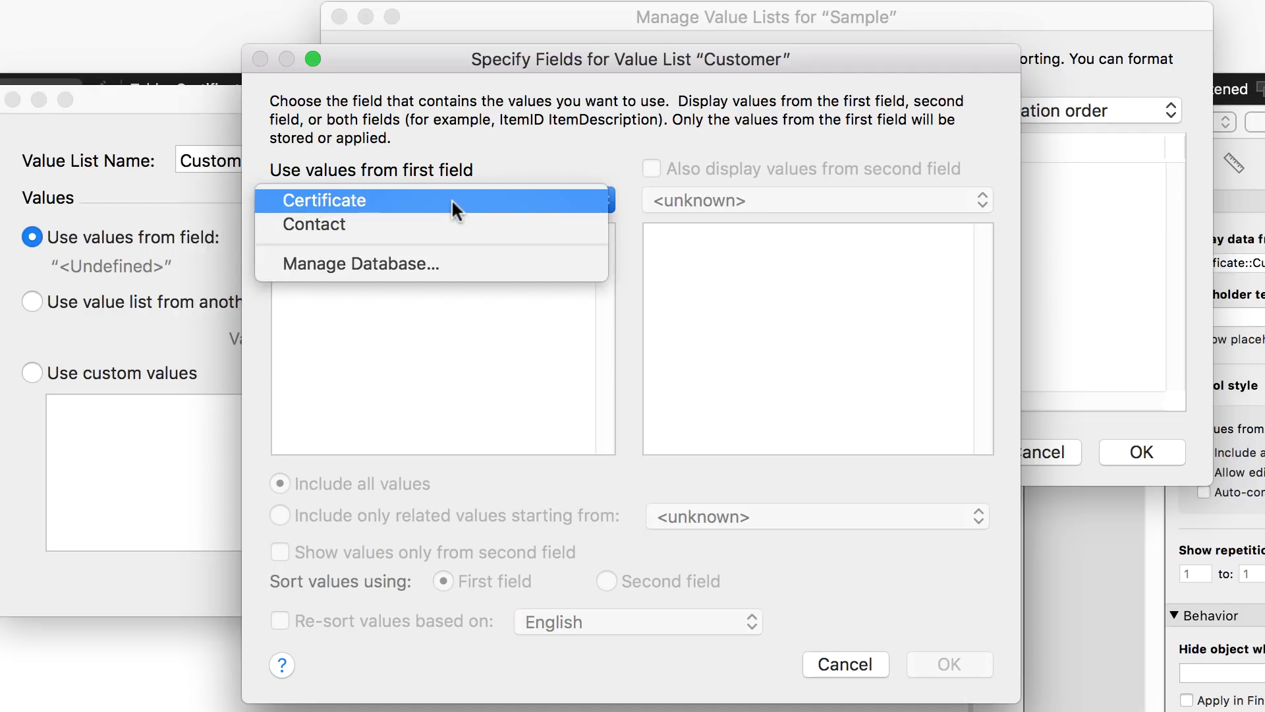
{"action": "left_click", "coordinate": [421, 223]}
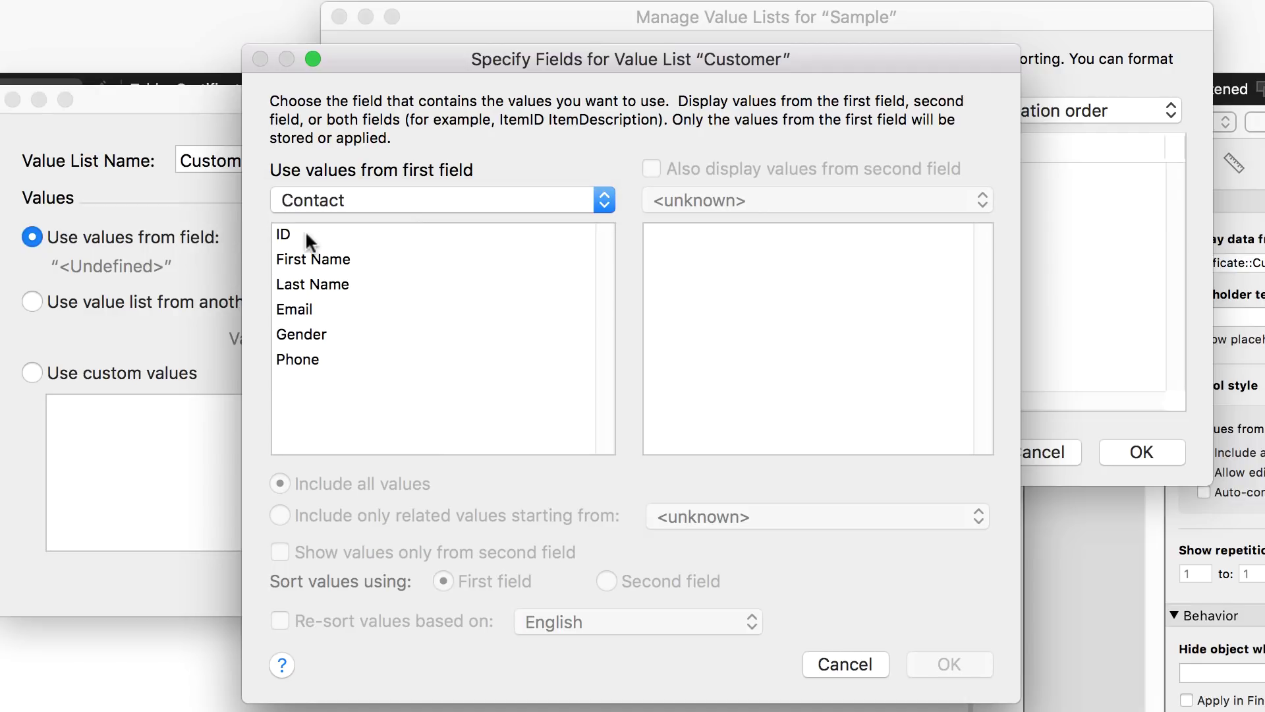
{"action": "left_click", "coordinate": [371, 237]}
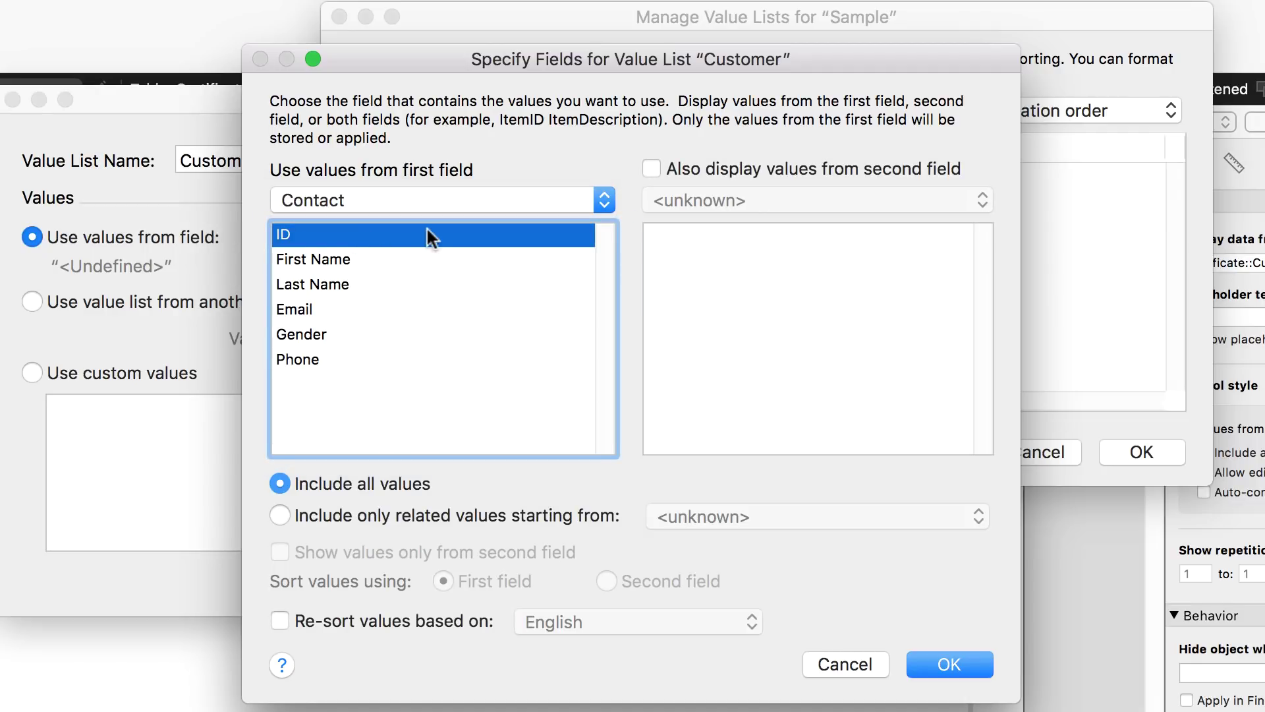
{"action": "left_click", "coordinate": [947, 666]}
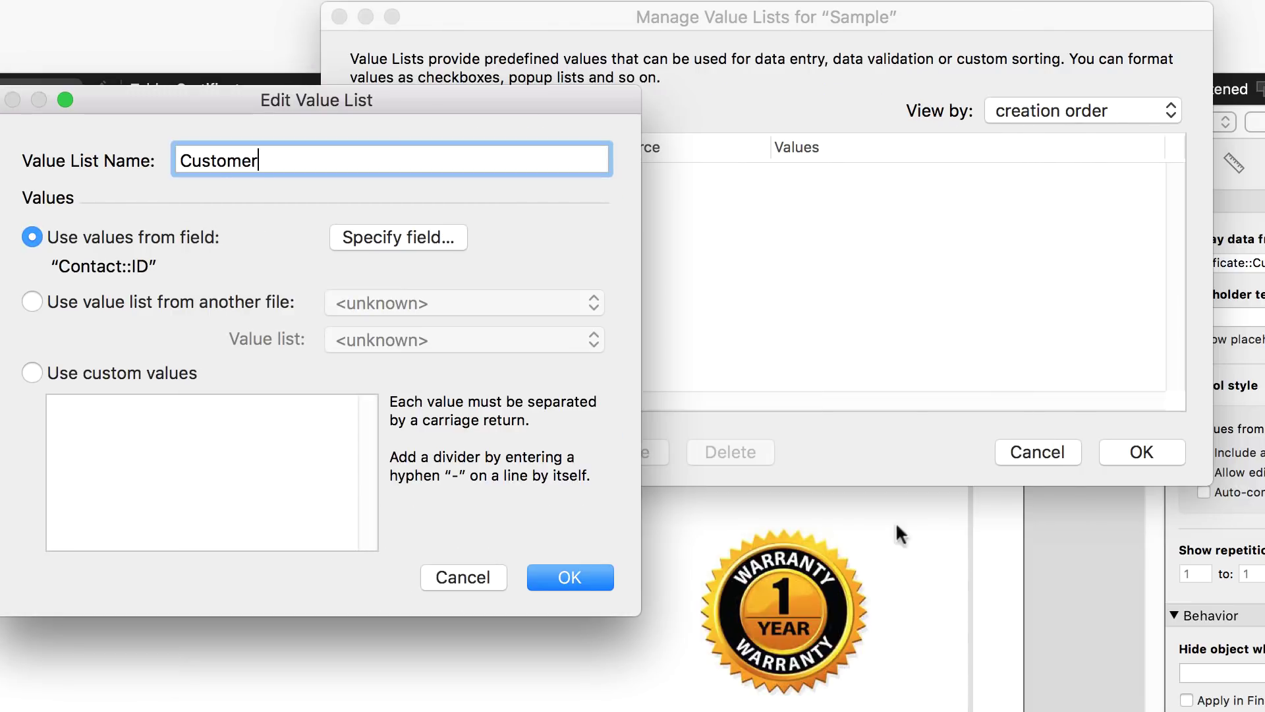
{"action": "left_click", "coordinate": [583, 655]}
{"action": "left_click", "coordinate": [1121, 452]}
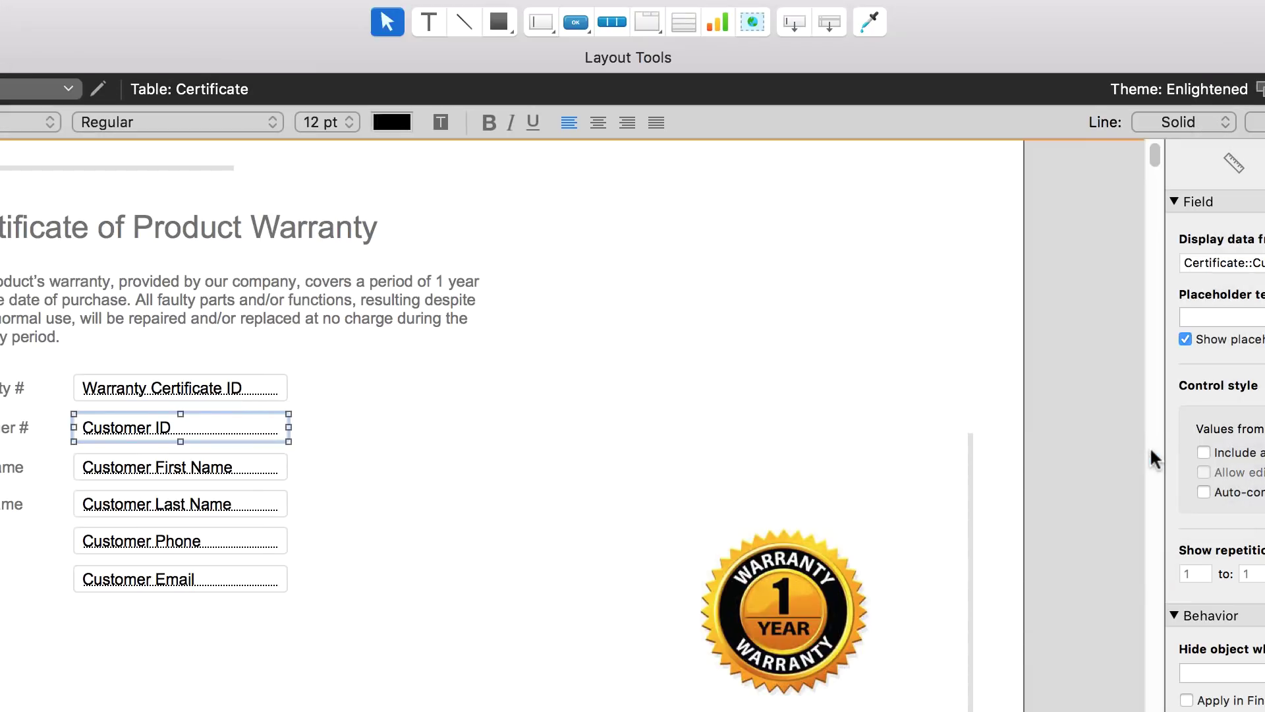
{"action": "key", "text": "super+b"}
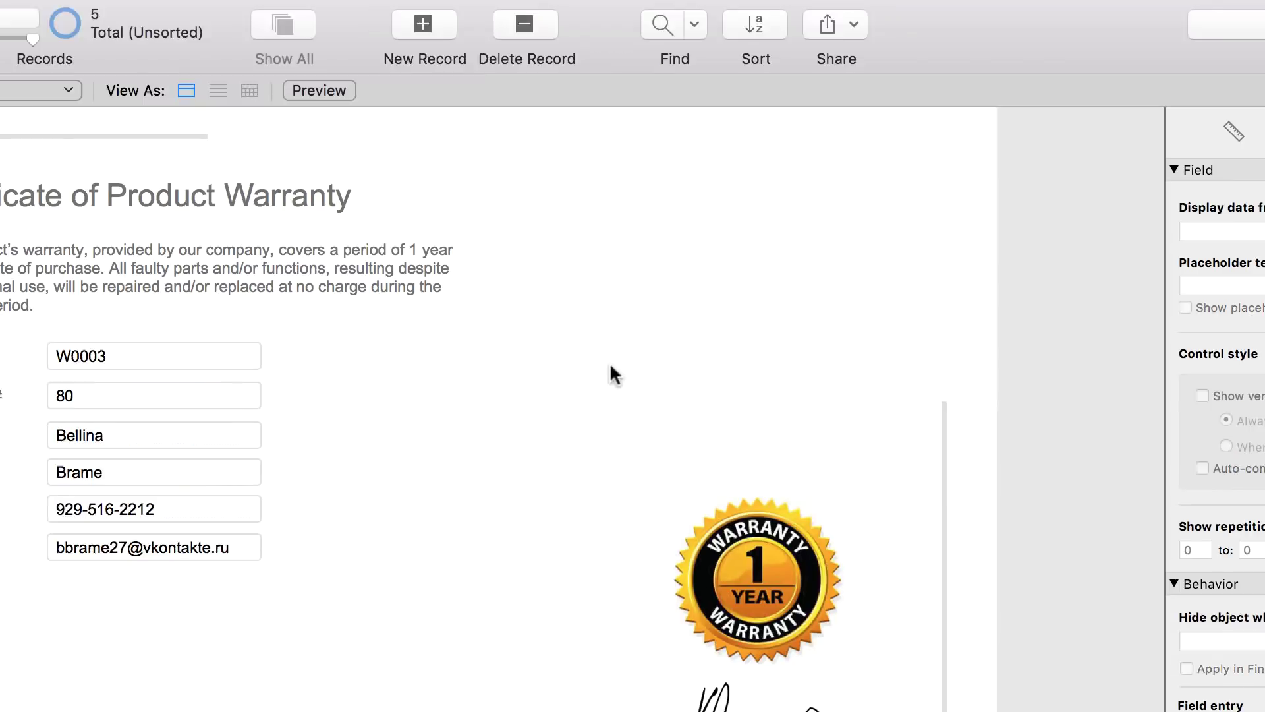
{"action": "left_click", "coordinate": [330, 399]}
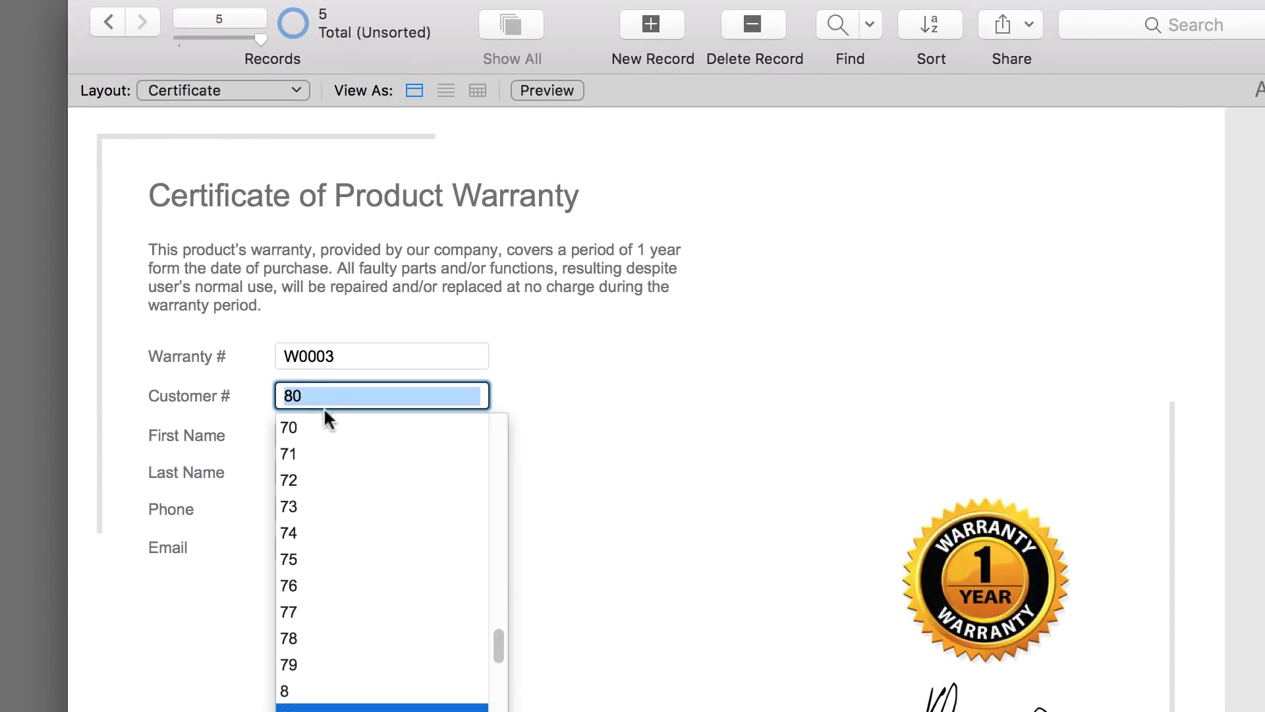
{"action": "scroll", "coordinate": [333, 448], "scroll_direction": "up", "scroll_amount": 6}
{"action": "scroll", "coordinate": [341, 469], "scroll_direction": "up", "scroll_amount": 10}
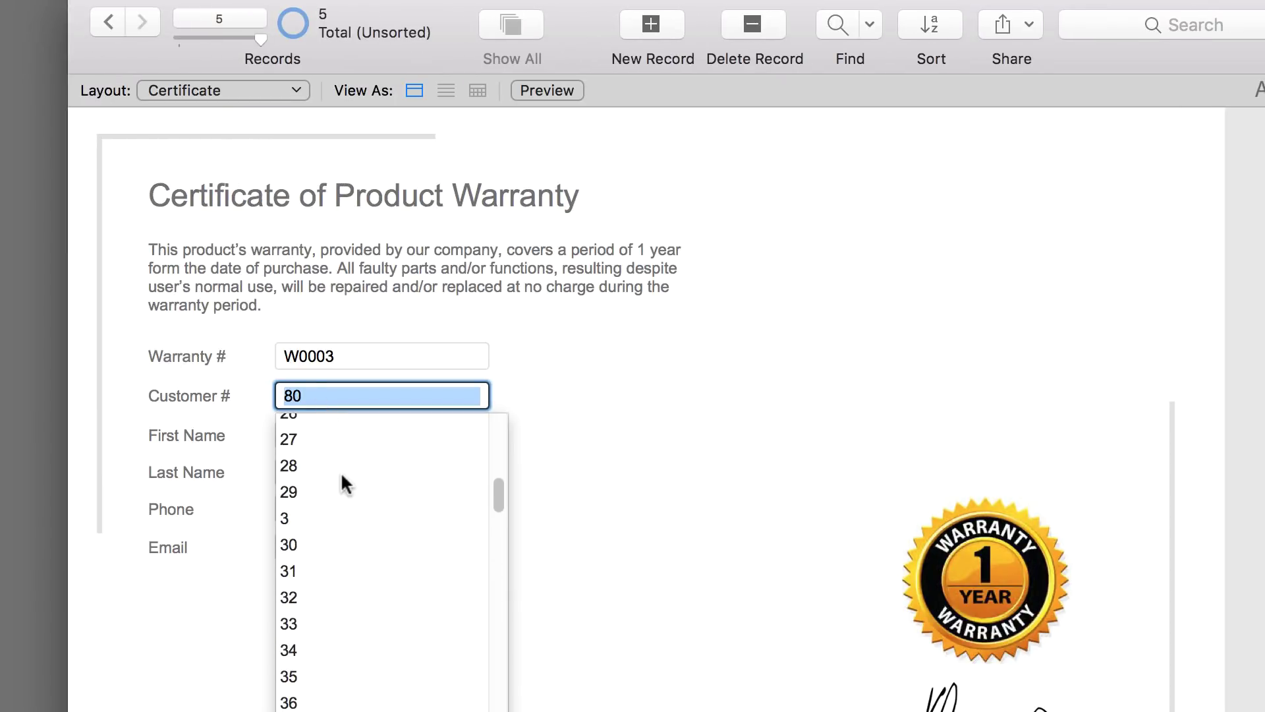
{"action": "scroll", "coordinate": [341, 481], "scroll_direction": "up", "scroll_amount": 2}
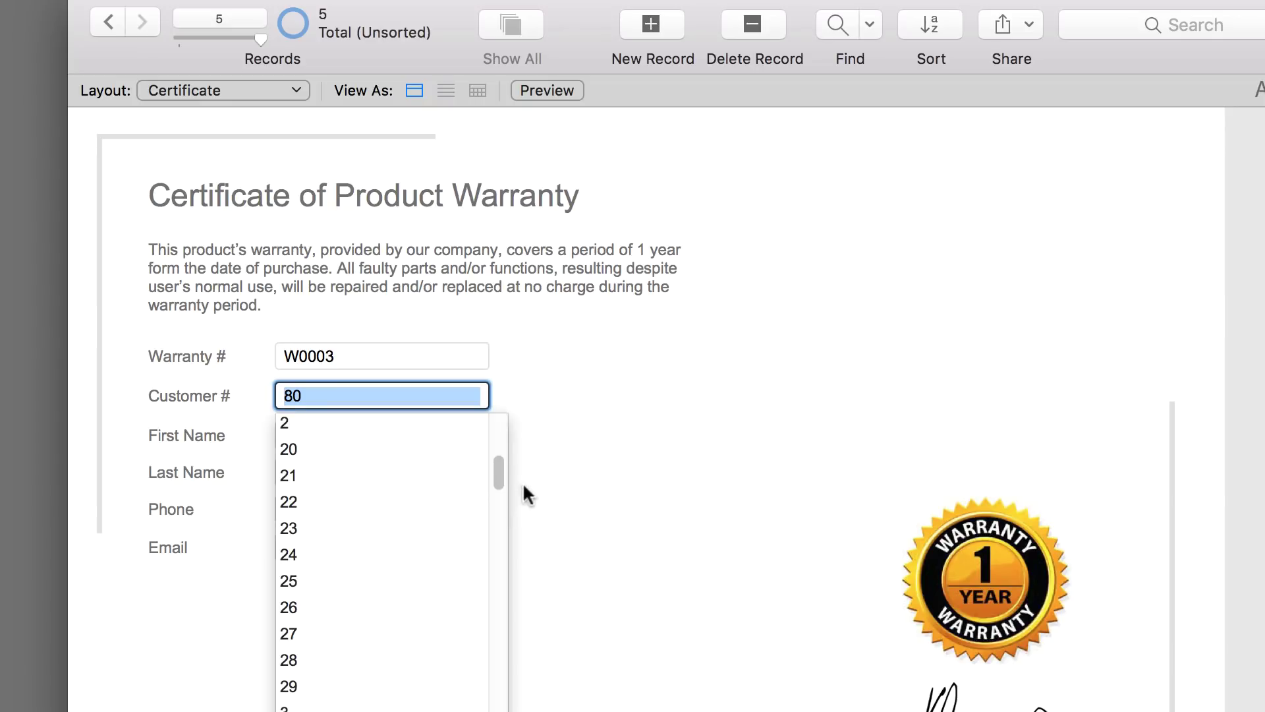
{"action": "left_click", "coordinate": [627, 462]}
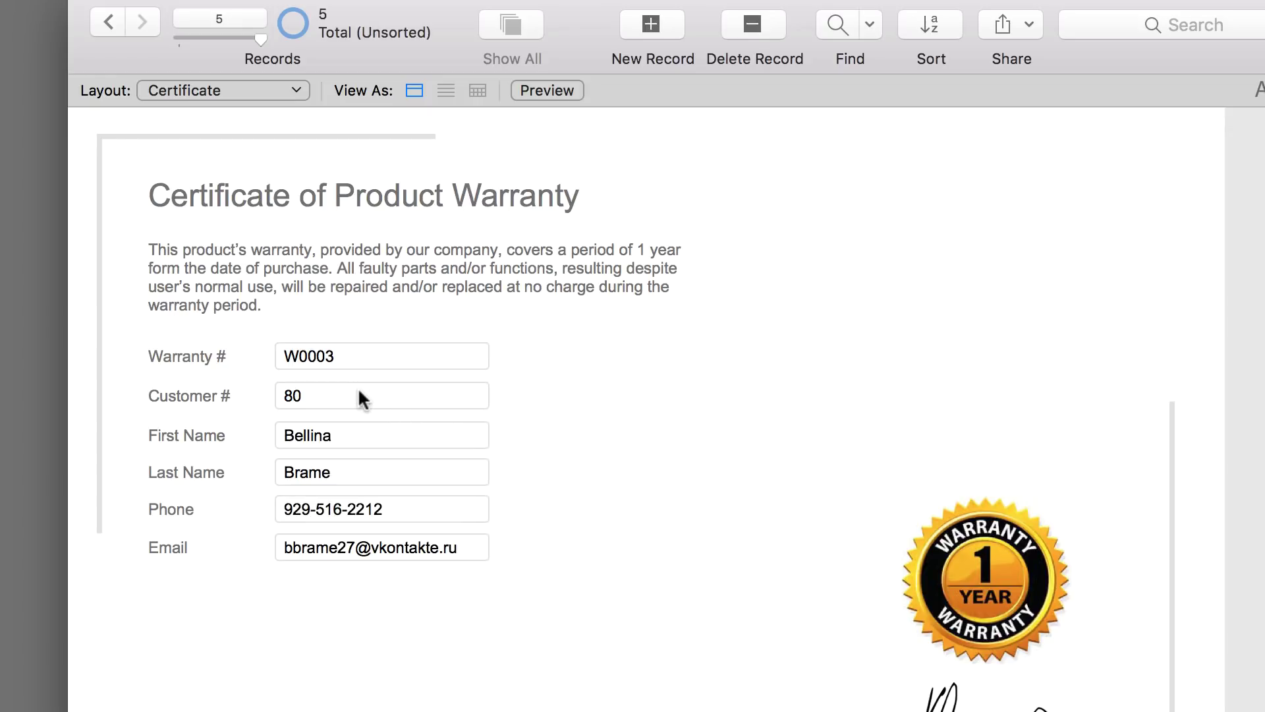
{"action": "key", "text": "super+l"}
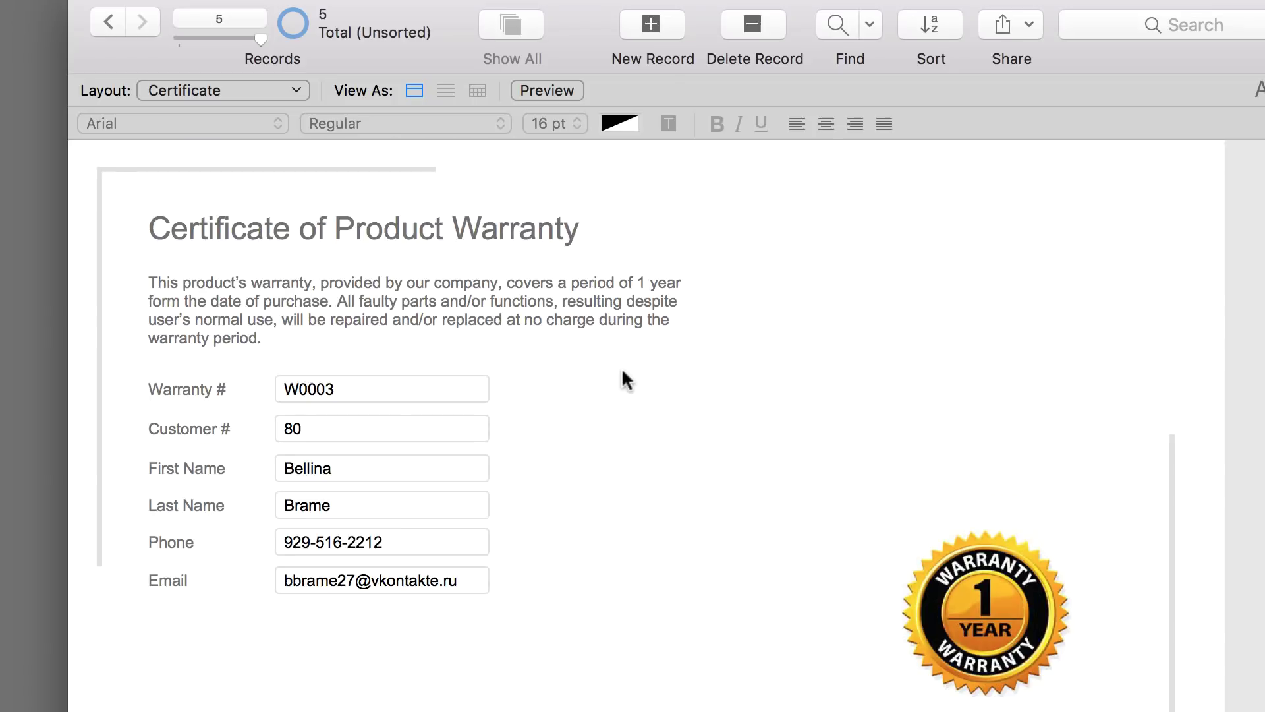
{"action": "left_click", "coordinate": [157, 433]}
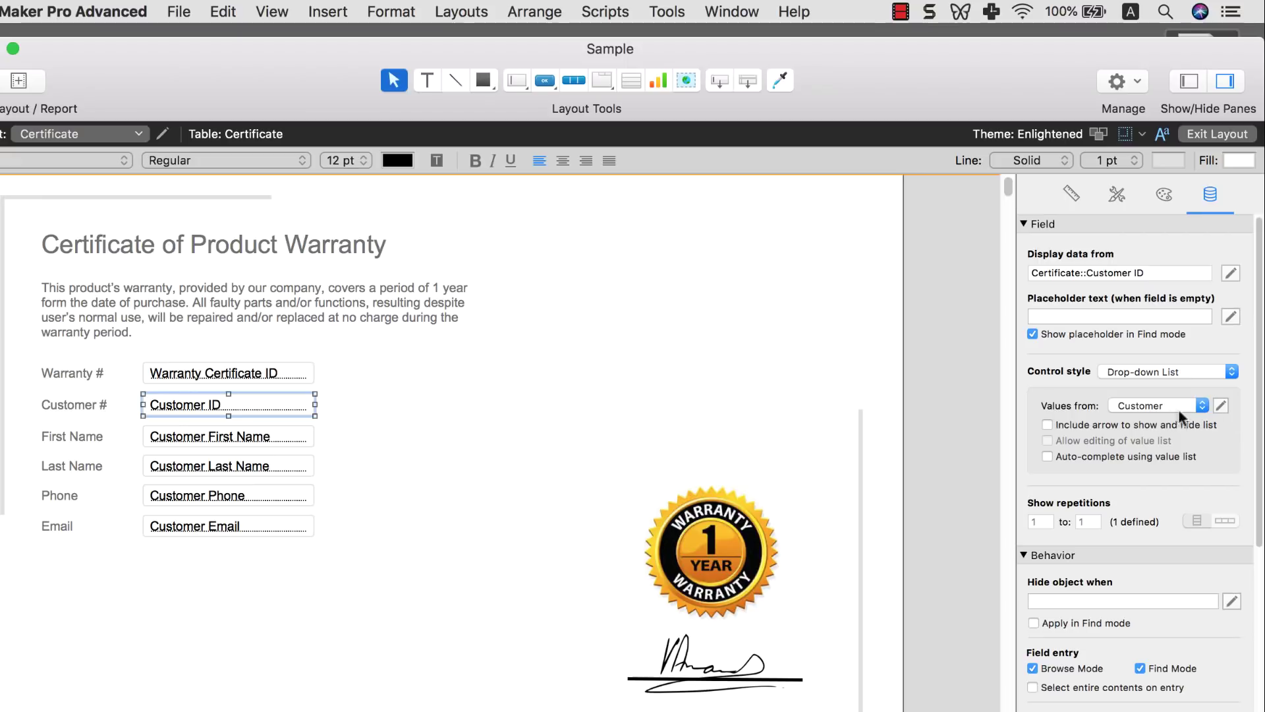
Step: Edit the Customer value list to also display Contact::First Name, showing only that second field
{"action": "left_click", "coordinate": [1220, 405]}
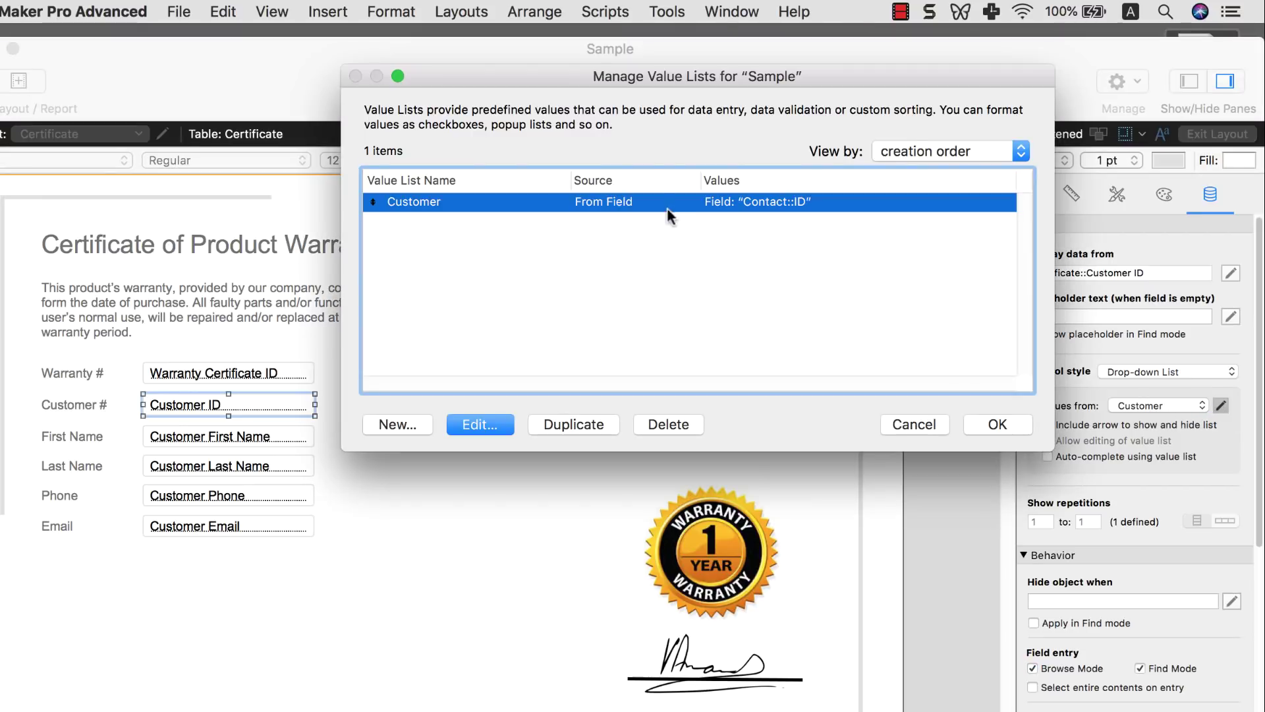
{"action": "double_click", "coordinate": [667, 209]}
{"action": "left_click", "coordinate": [384, 250]}
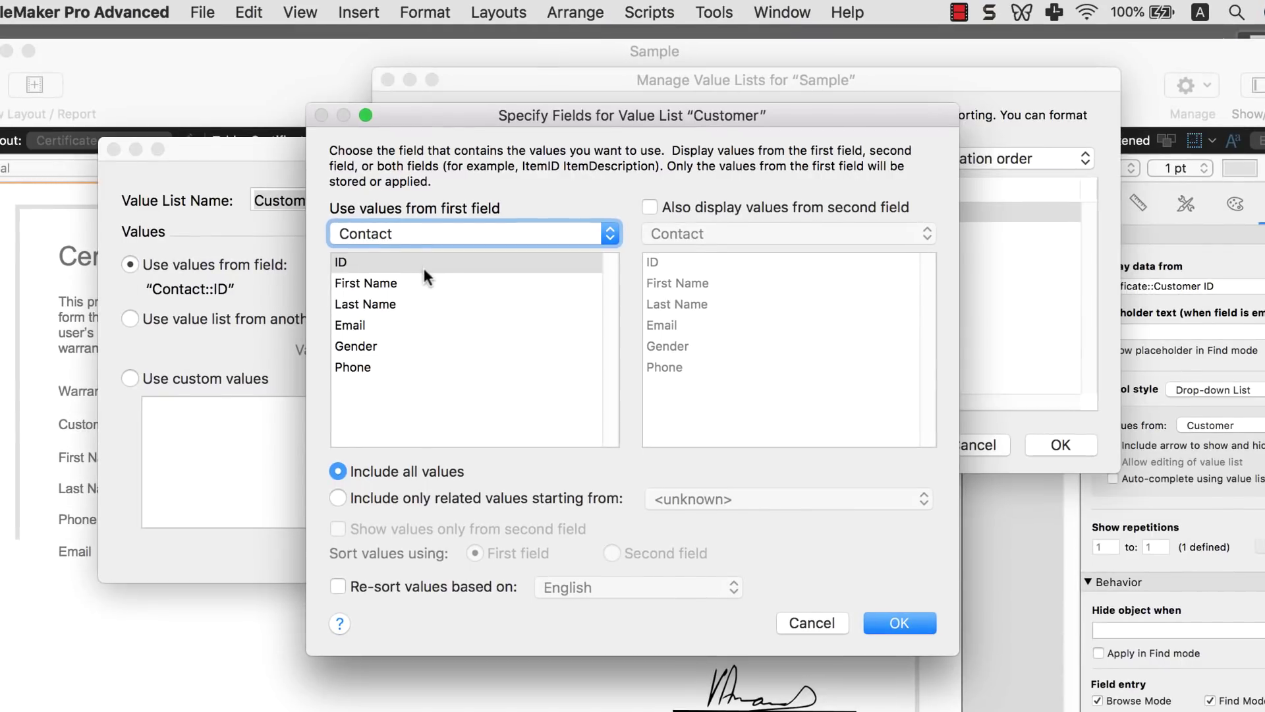
{"action": "left_click", "coordinate": [426, 263]}
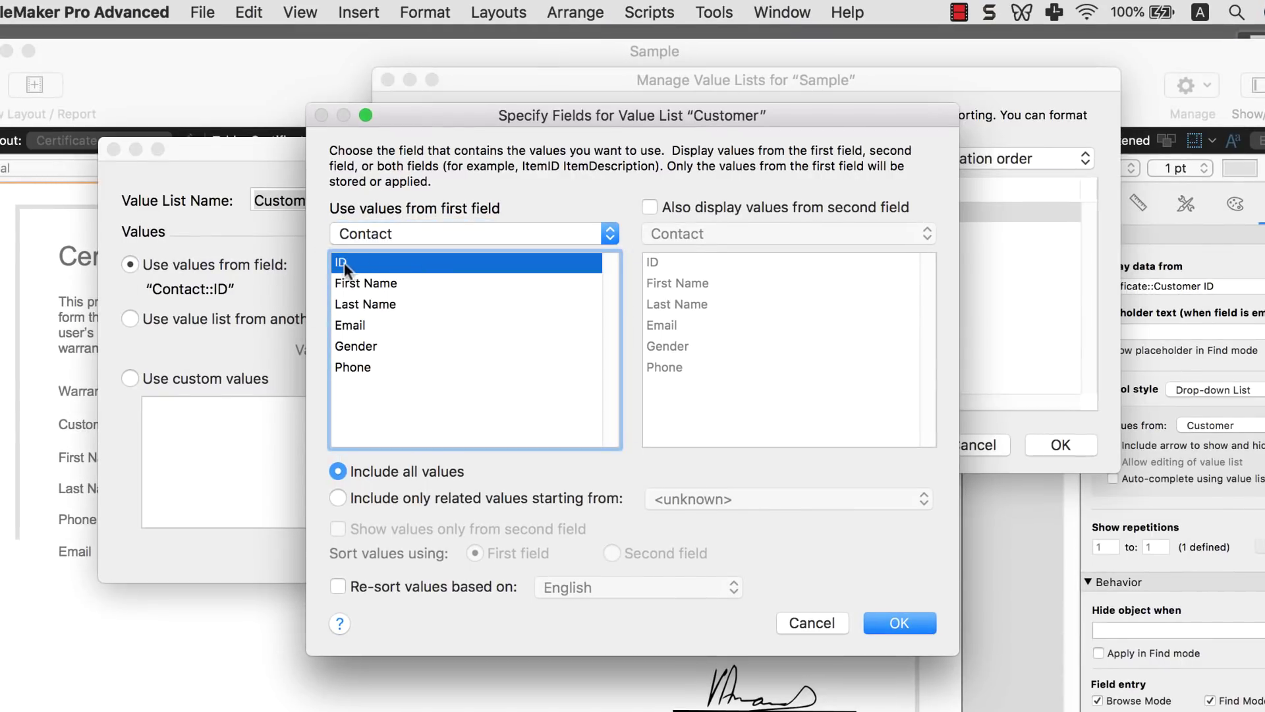
{"action": "left_click", "coordinate": [649, 207]}
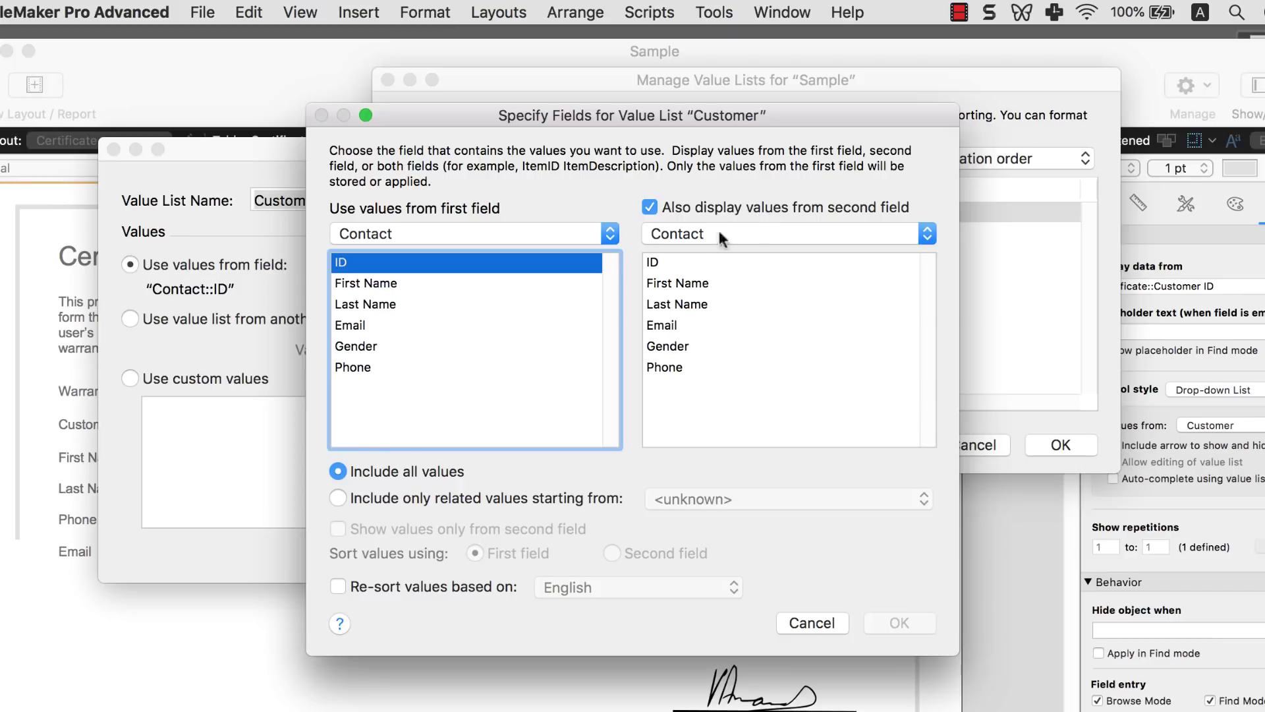
{"action": "left_click", "coordinate": [694, 282]}
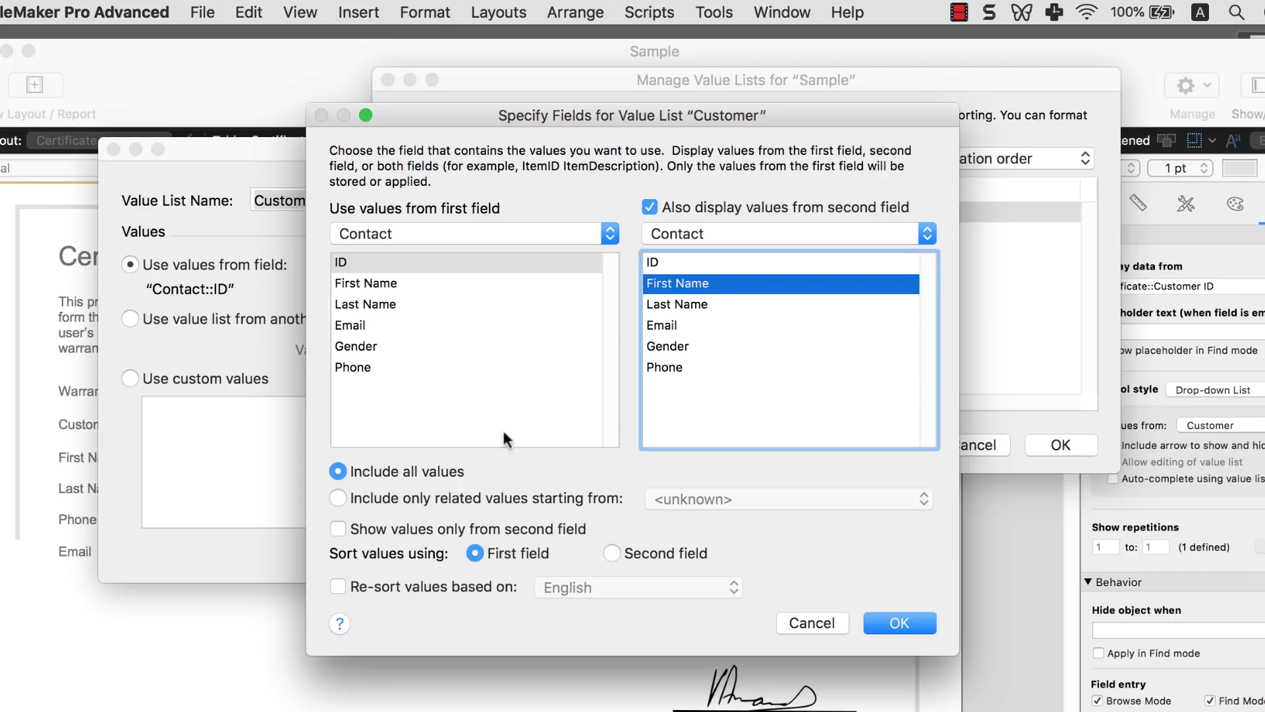
{"action": "left_click", "coordinate": [337, 528]}
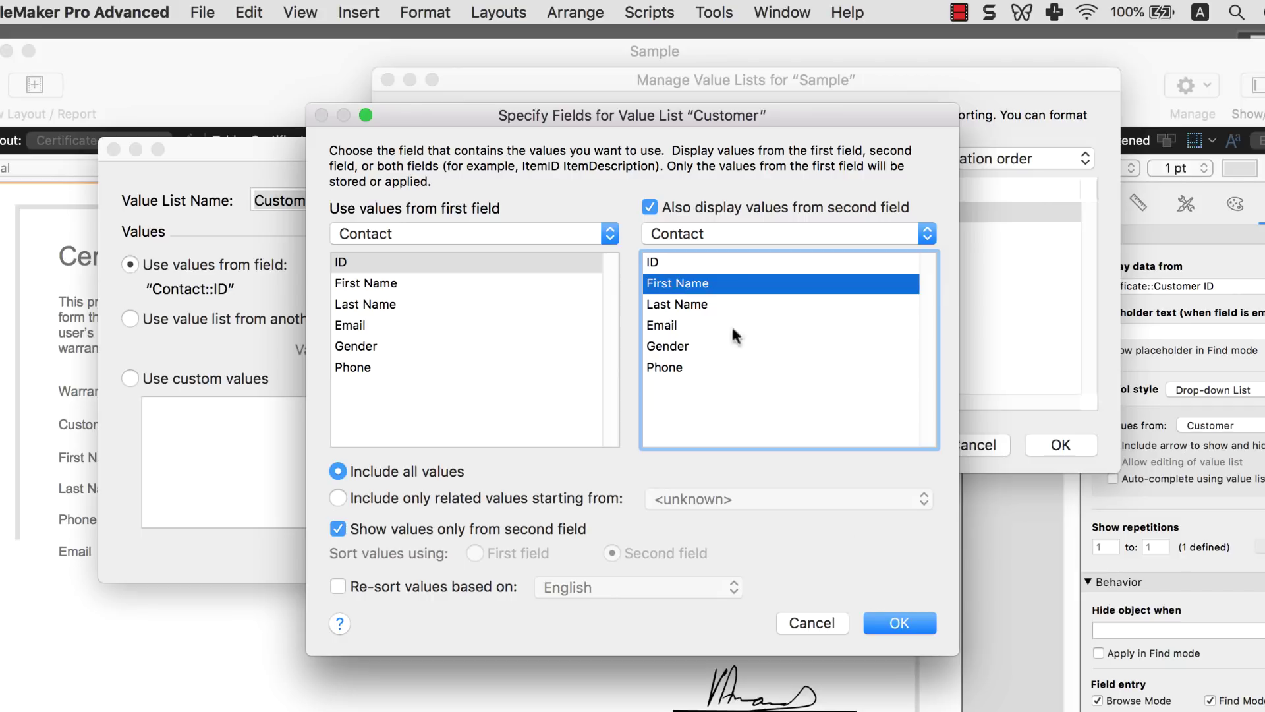
{"action": "left_click", "coordinate": [897, 622]}
{"action": "left_click", "coordinate": [582, 553]}
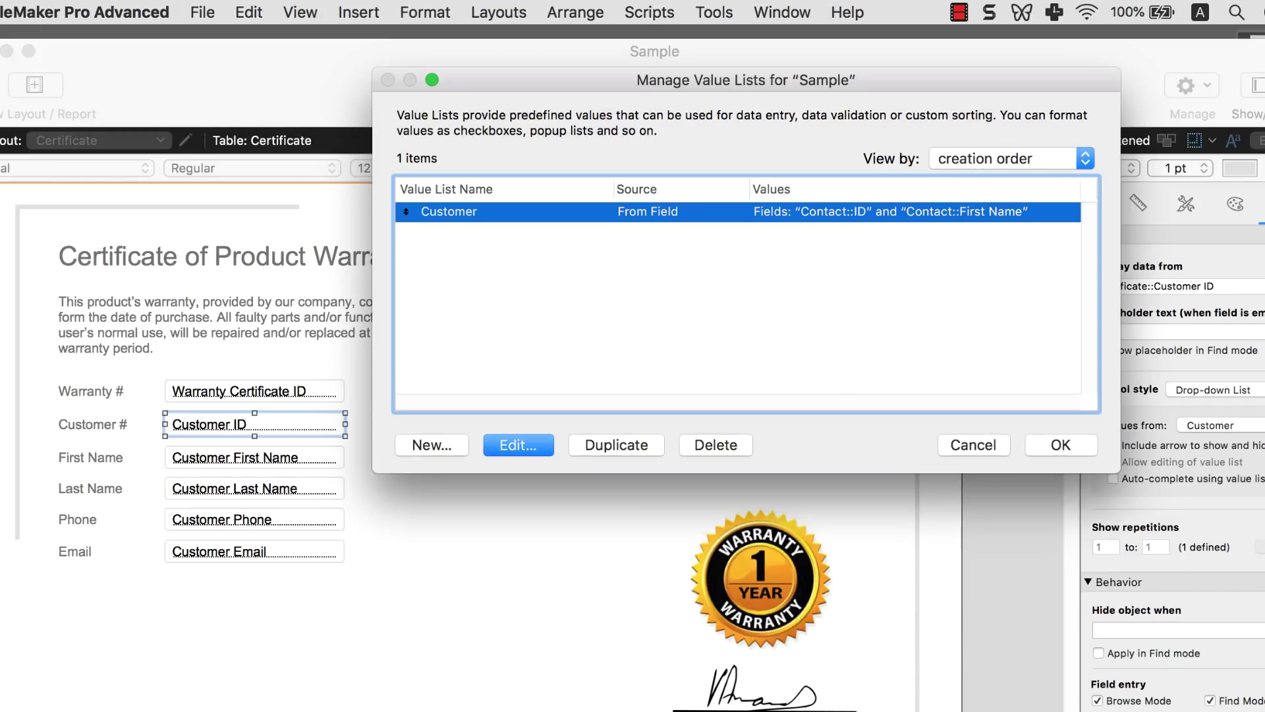
{"action": "left_click", "coordinate": [1061, 445]}
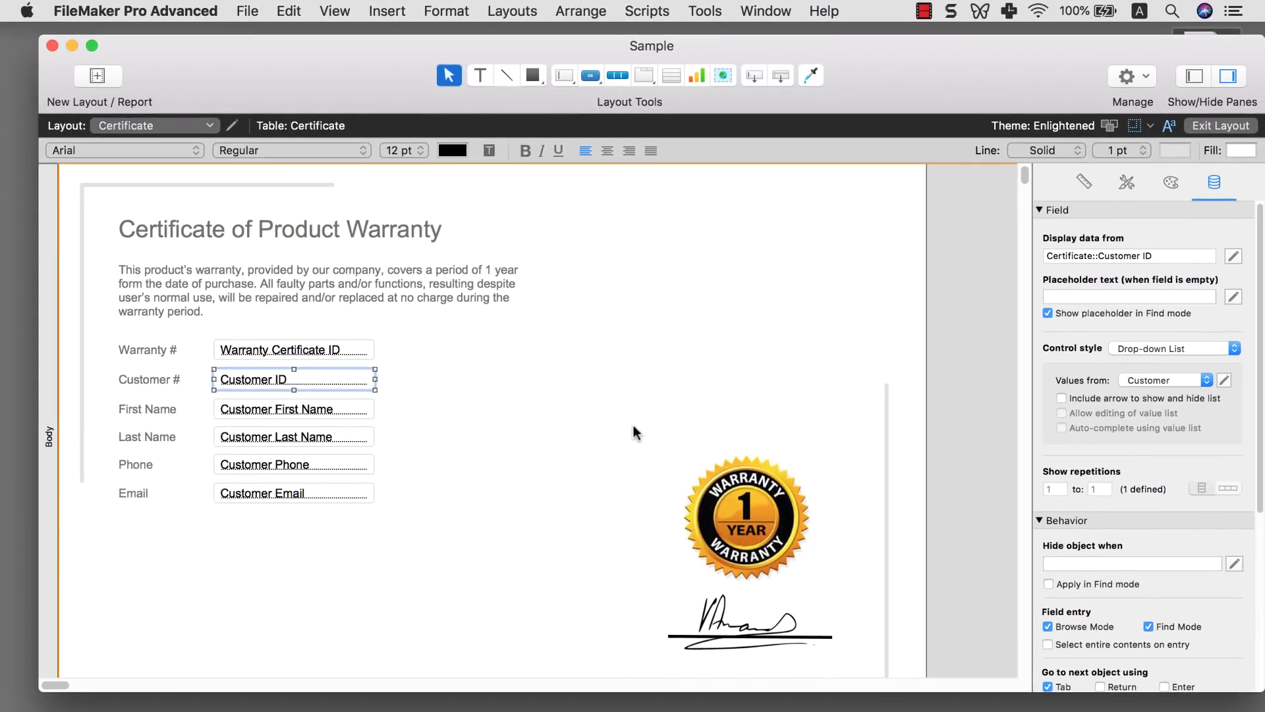
Step: In Browse mode, pick a customer's first name from the Customer # drop-down, filling Customer # 75's details
{"action": "key", "text": "super+b"}
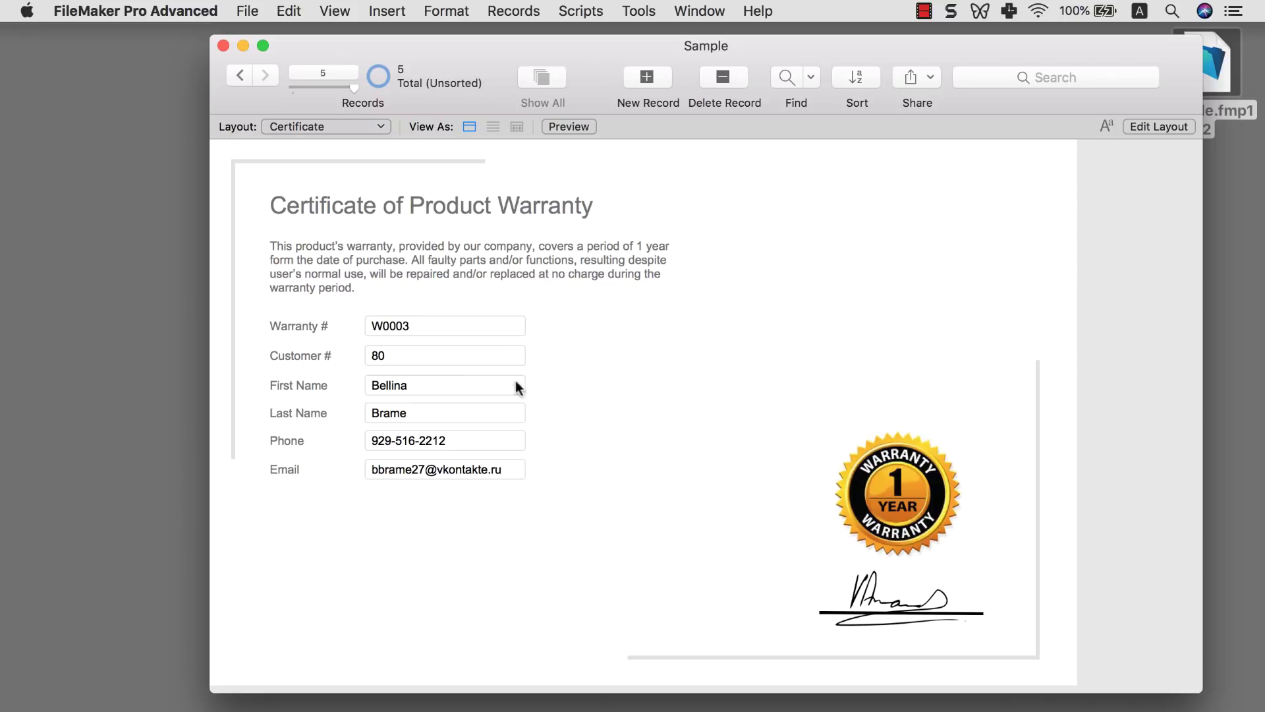
{"action": "left_click", "coordinate": [405, 355]}
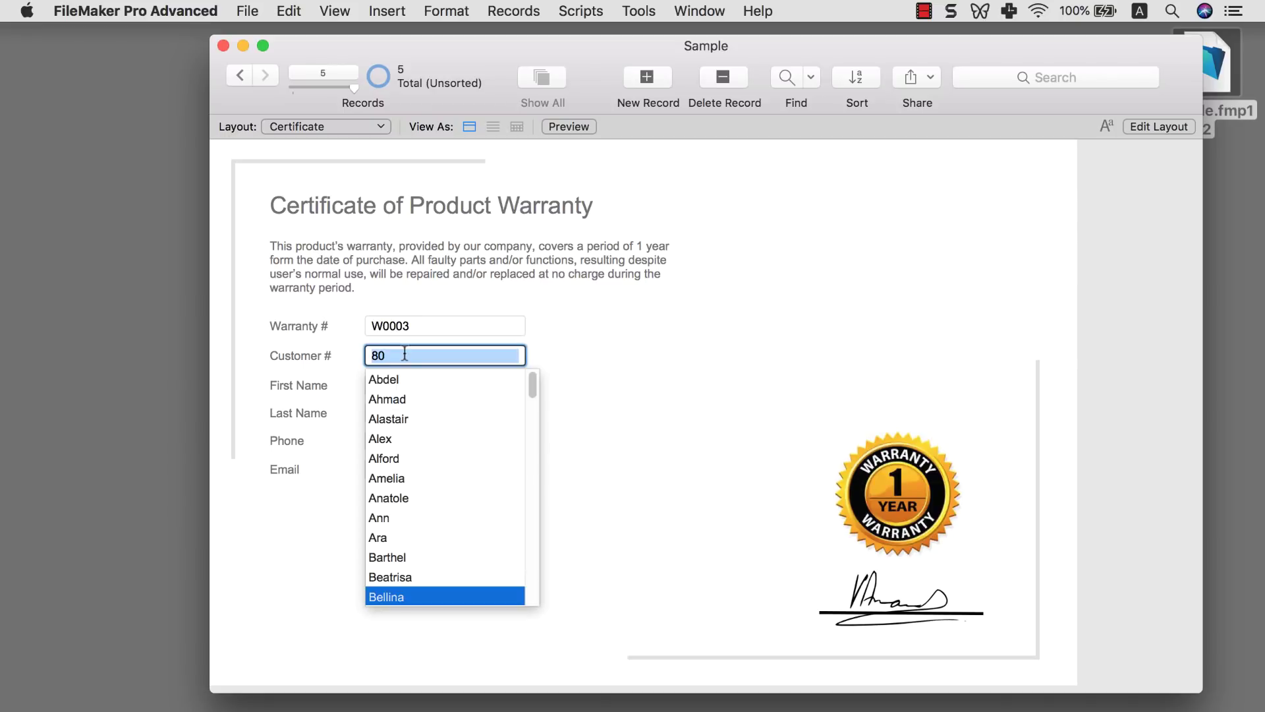
{"action": "mouse_move", "coordinate": [531, 386]}
{"action": "left_mouse_down"}
{"action": "mouse_move", "coordinate": [517, 502]}
{"action": "mouse_move", "coordinate": [525, 591]}
{"action": "mouse_move", "coordinate": [535, 375]}
{"action": "left_mouse_up"}
{"action": "left_click", "coordinate": [380, 440]}
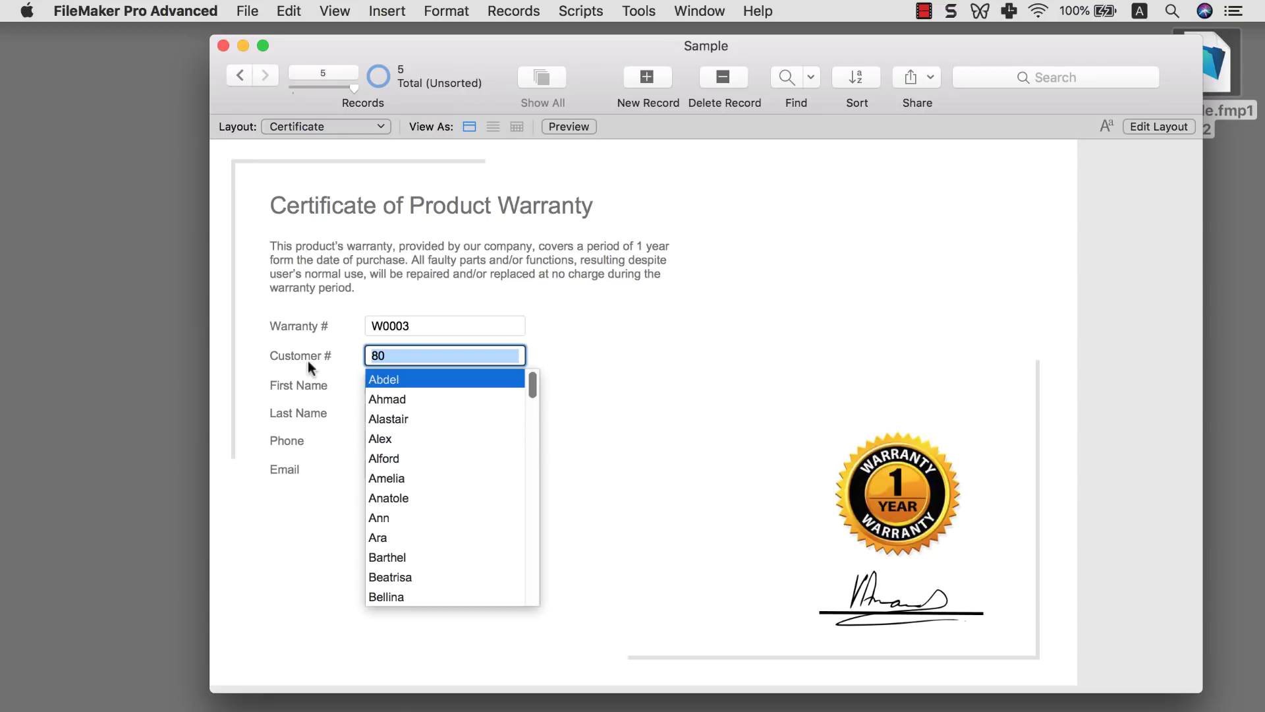
{"action": "left_click", "coordinate": [386, 439]}
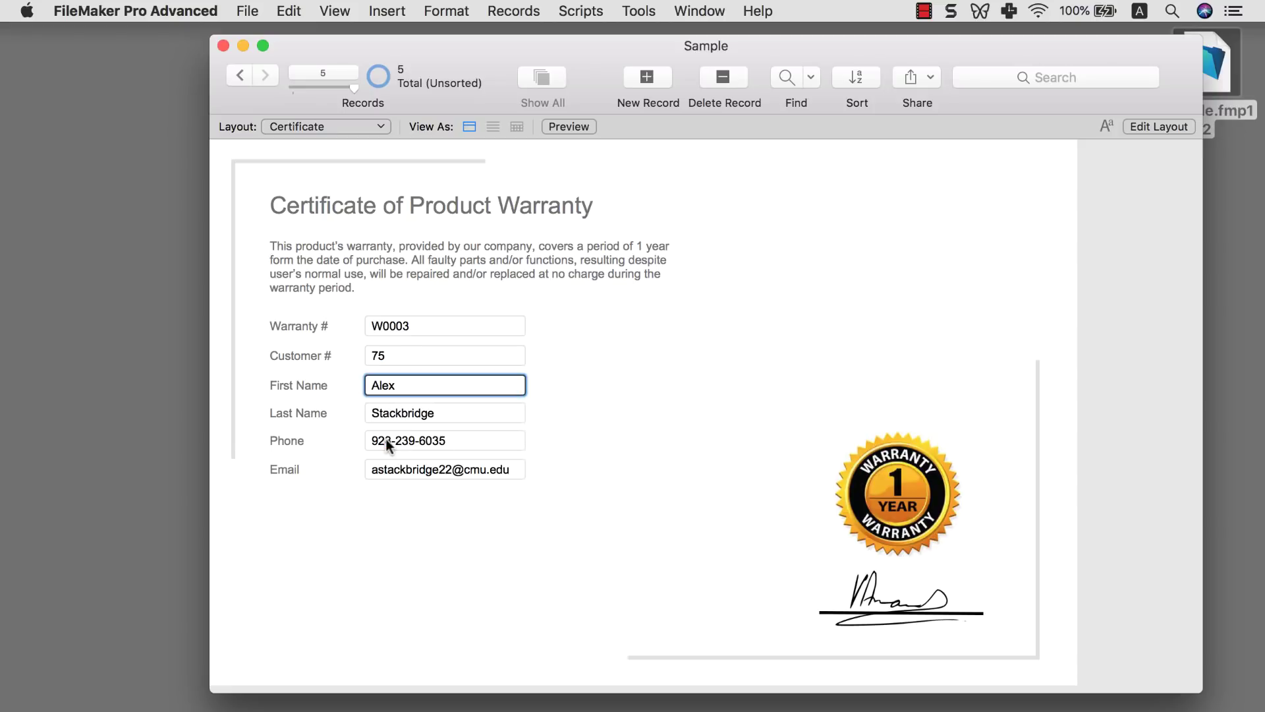
{"action": "left_click", "coordinate": [592, 422]}
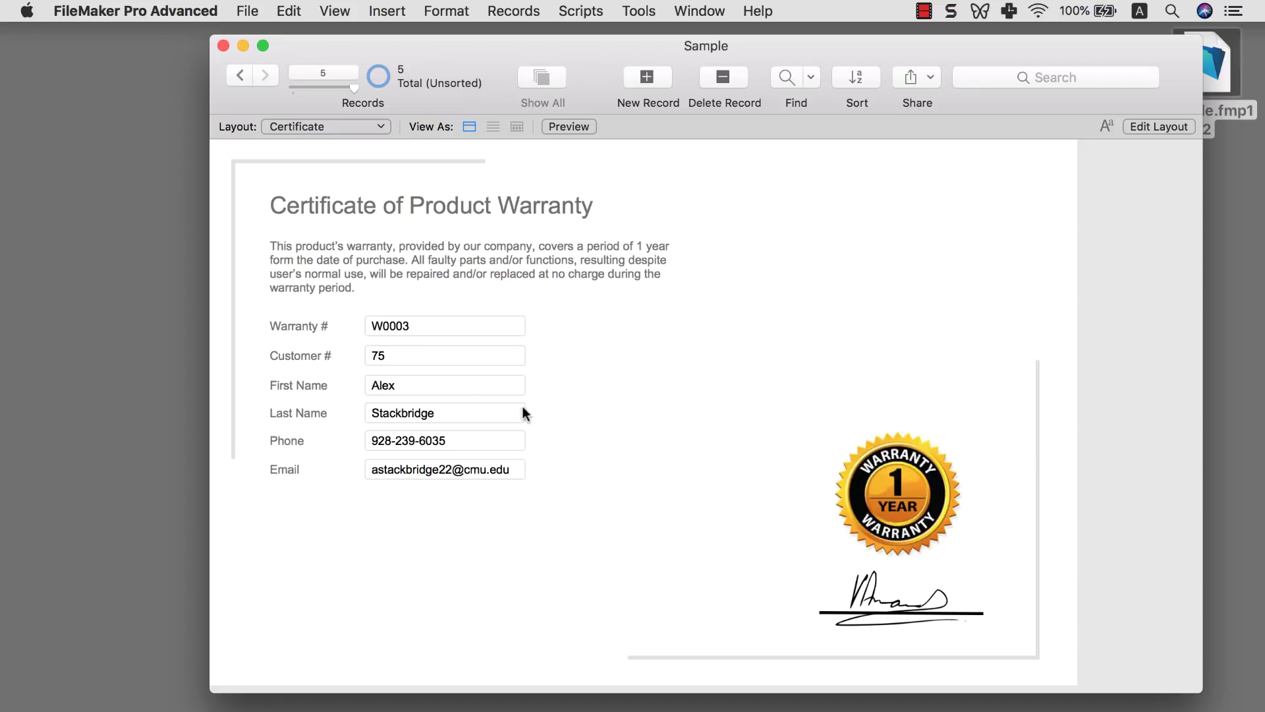
Step: Reopen the first-name list and dismiss it without changing the customer
{"action": "left_click", "coordinate": [394, 356]}
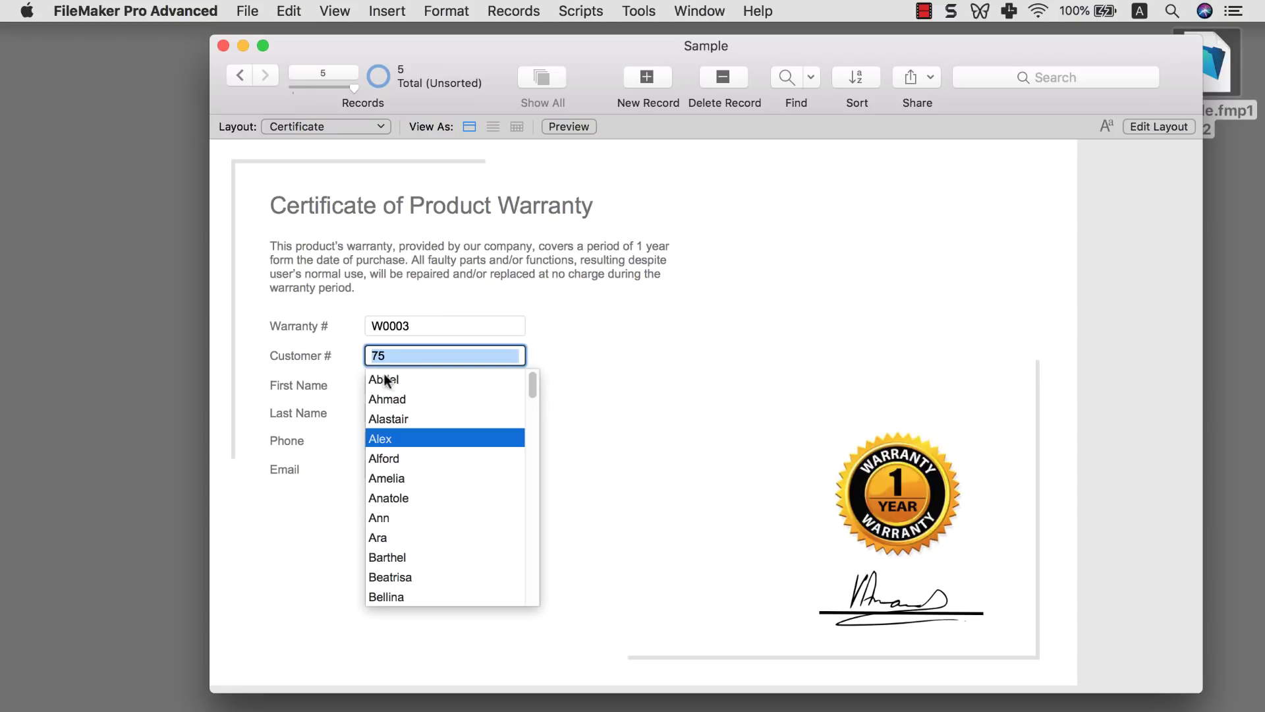
{"action": "left_click", "coordinate": [733, 393]}
{"action": "left_click", "coordinate": [248, 10]}
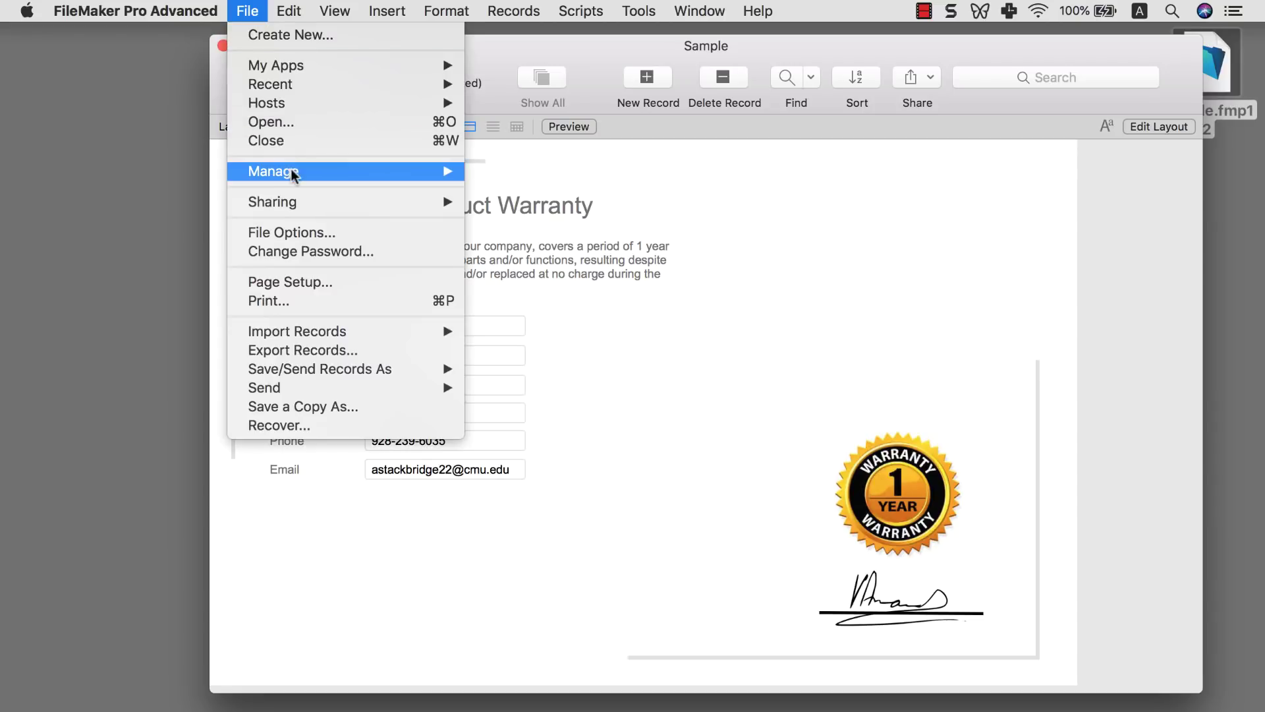
{"action": "mouse_move", "coordinate": [292, 173]}
{"action": "left_click", "coordinate": [519, 166]}
{"action": "left_click", "coordinate": [930, 82]}
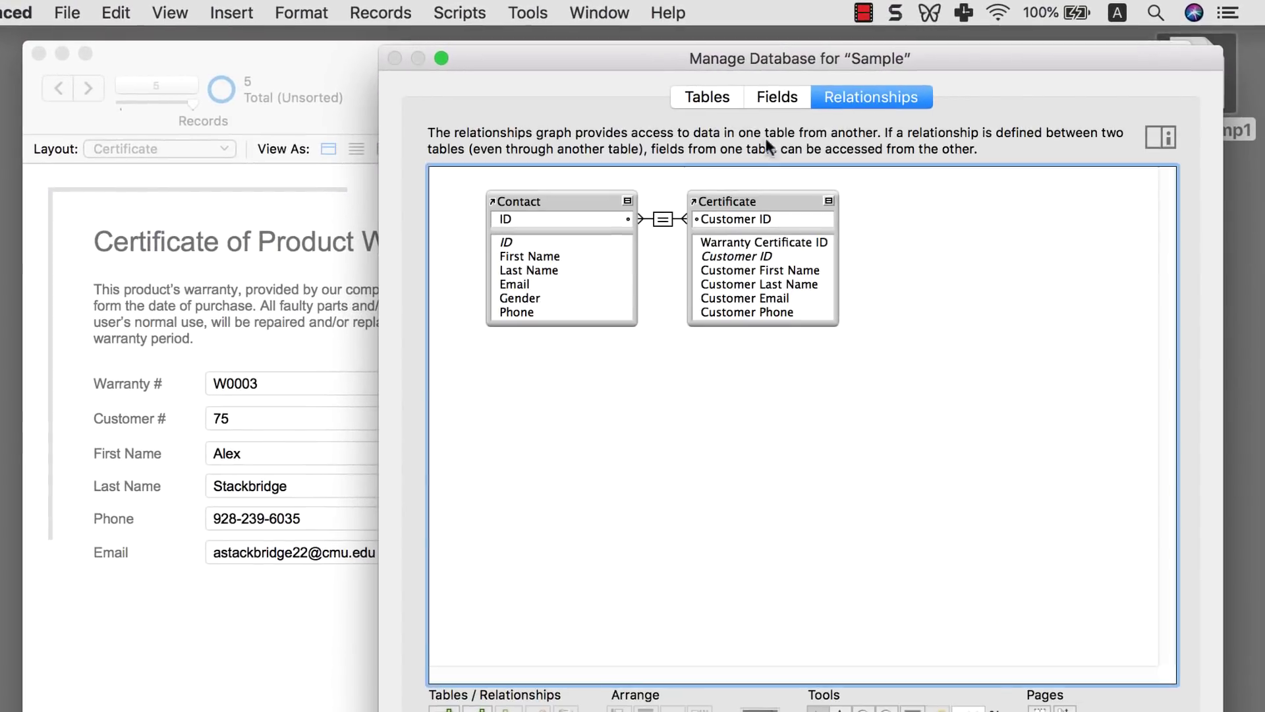
{"action": "left_click", "coordinate": [705, 218]}
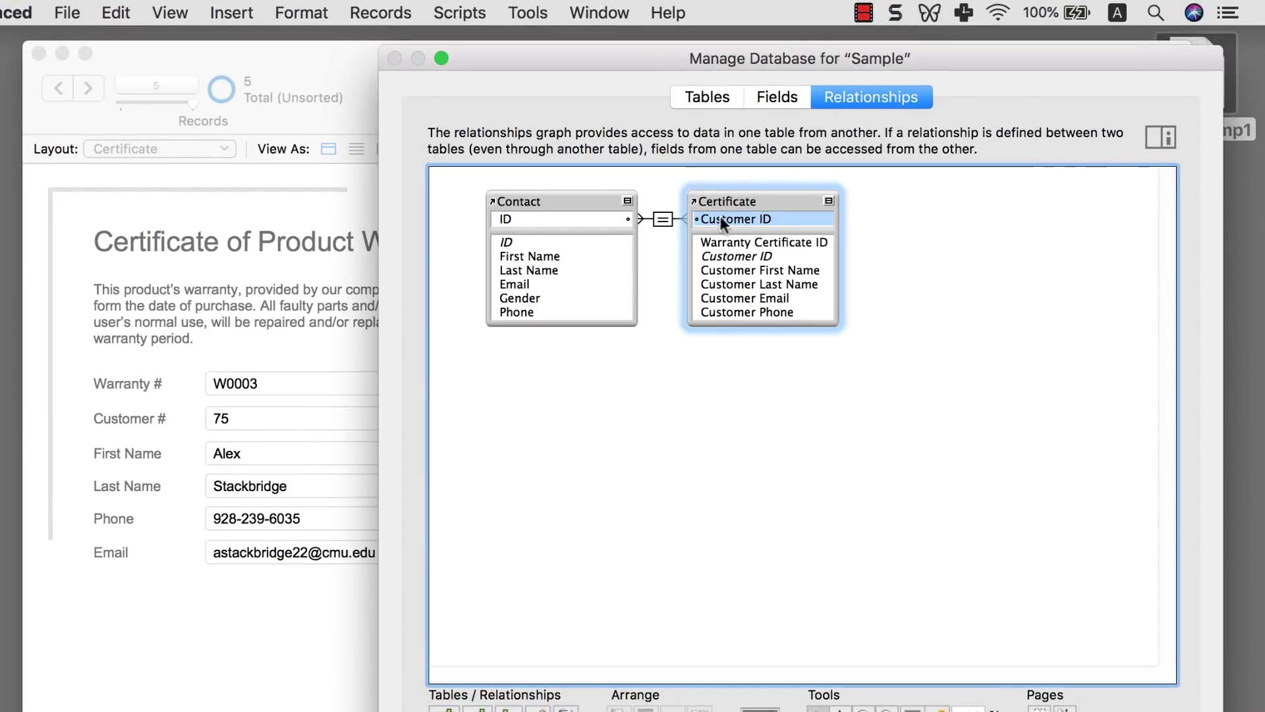
{"action": "left_click", "coordinate": [663, 219]}
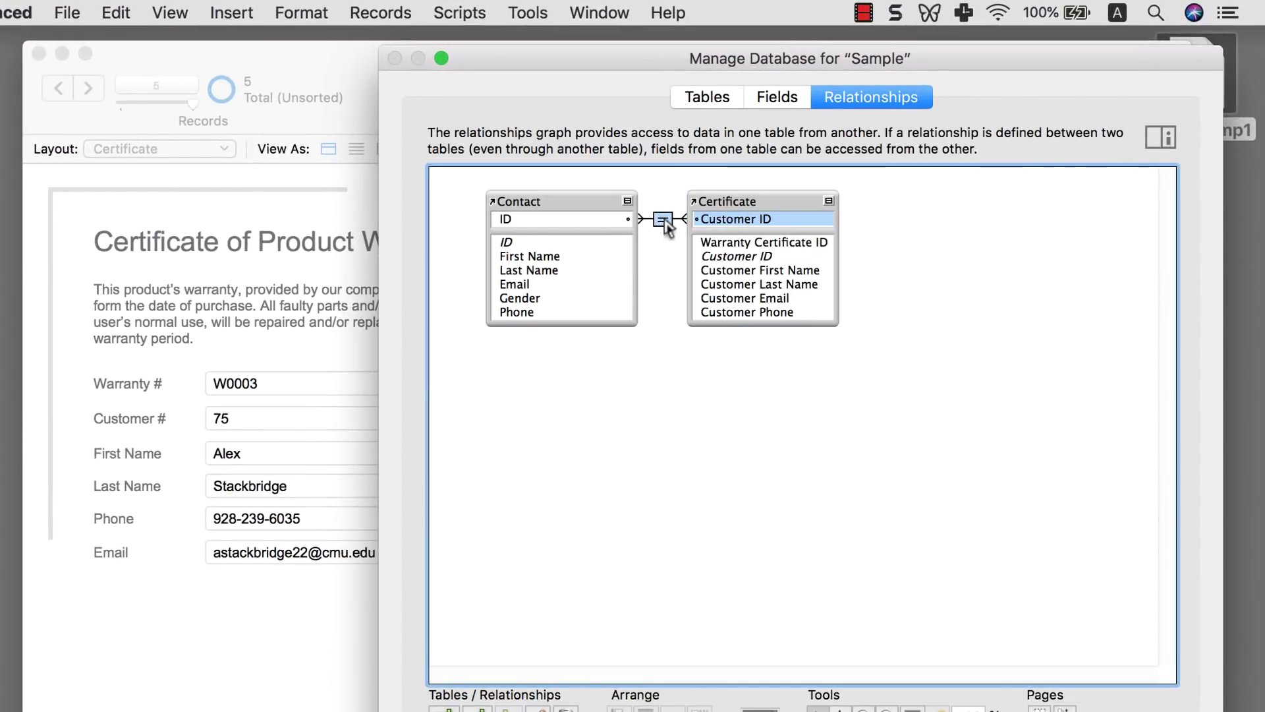
{"action": "left_click", "coordinate": [572, 221]}
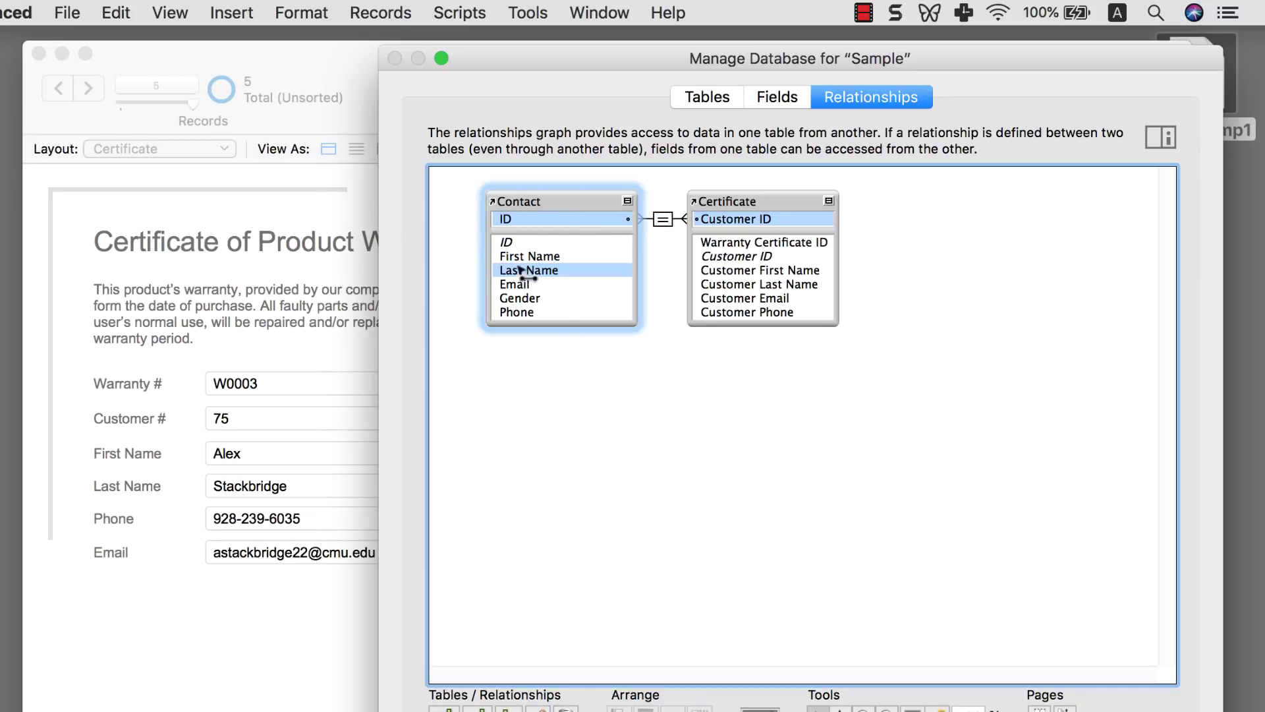
{"action": "left_click", "coordinate": [520, 315]}
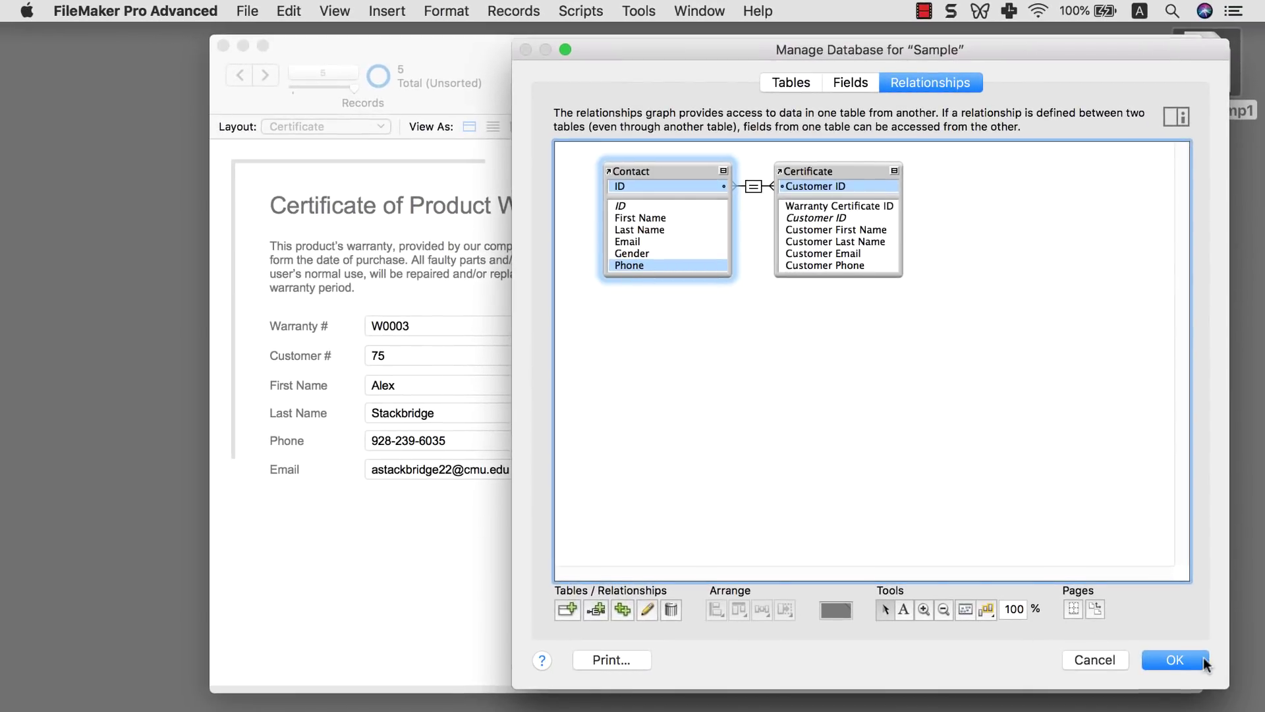
{"action": "left_click", "coordinate": [1170, 660]}
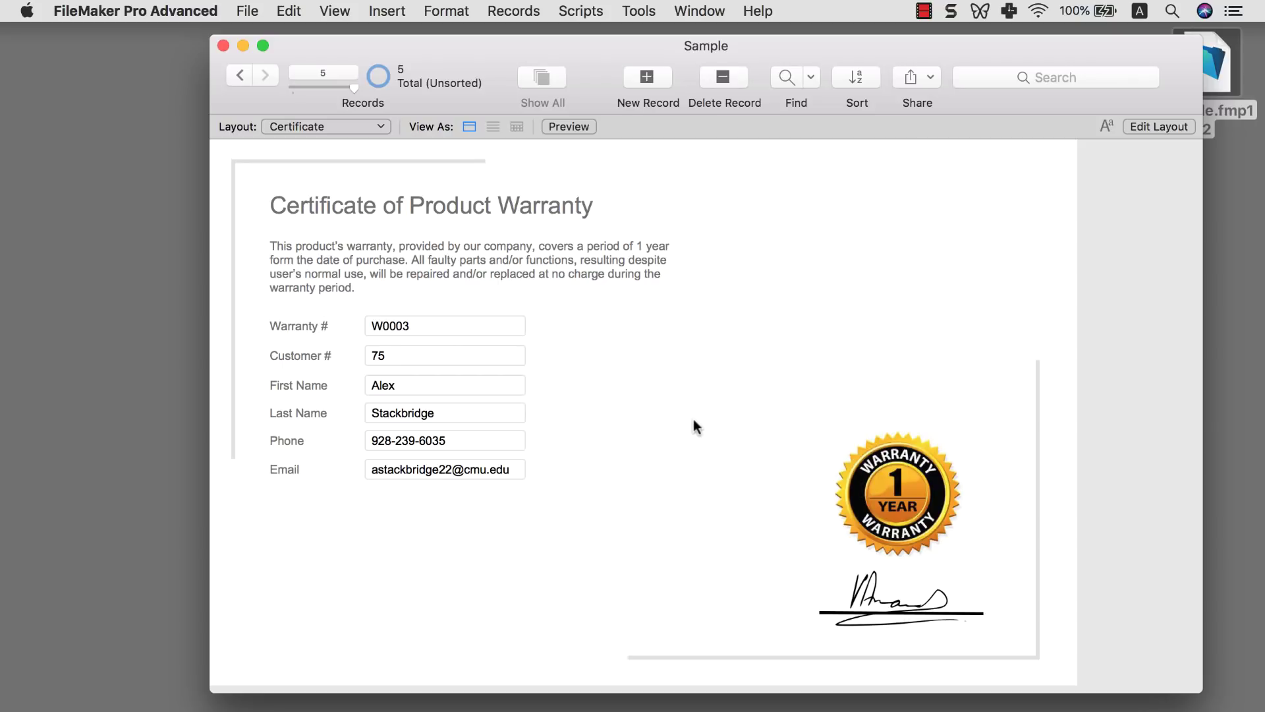
Step: Show the Customer layout in a second window via Manage Layouts
{"action": "left_click", "coordinate": [350, 126]}
{"action": "left_click", "coordinate": [351, 124]}
{"action": "key", "text": "super+shift+l"}
{"action": "left_click", "coordinate": [824, 182]}
{"action": "left_click", "coordinate": [1138, 448]}
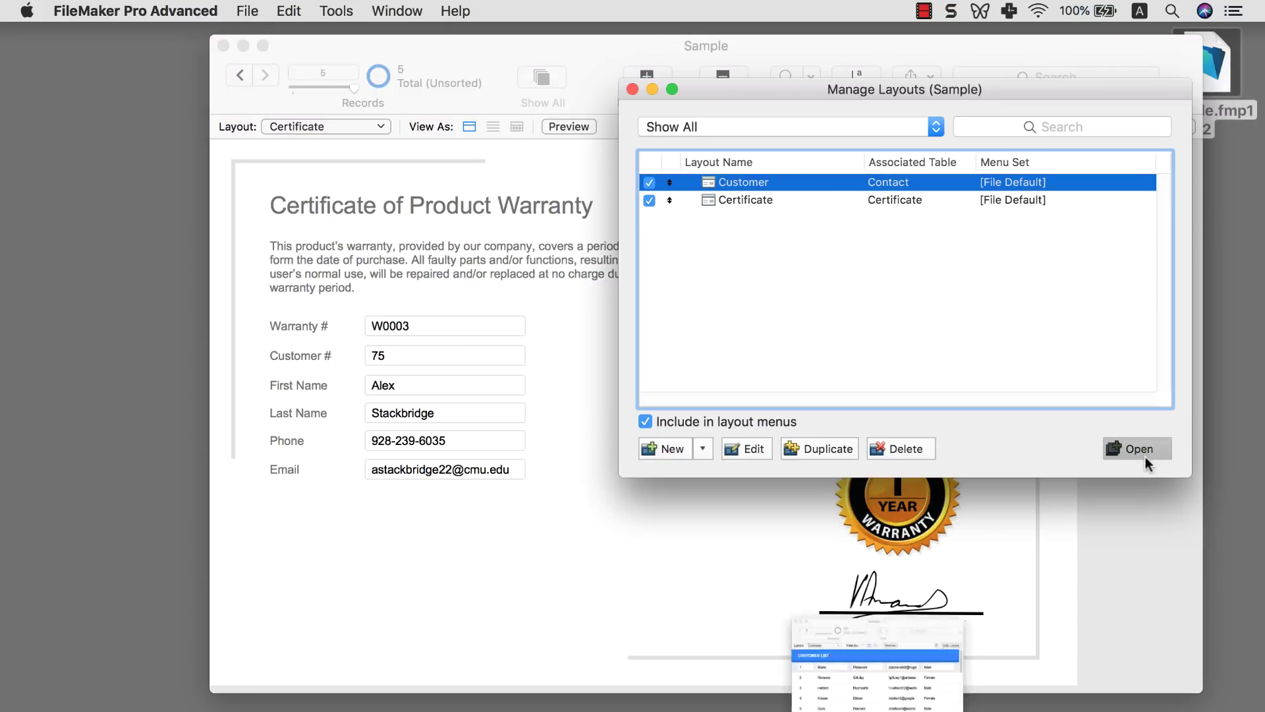
{"action": "left_click", "coordinate": [695, 81]}
Step: Narrow the certificate window and scroll the customer list to its final records, up to 100
{"action": "left_click", "coordinate": [634, 89]}
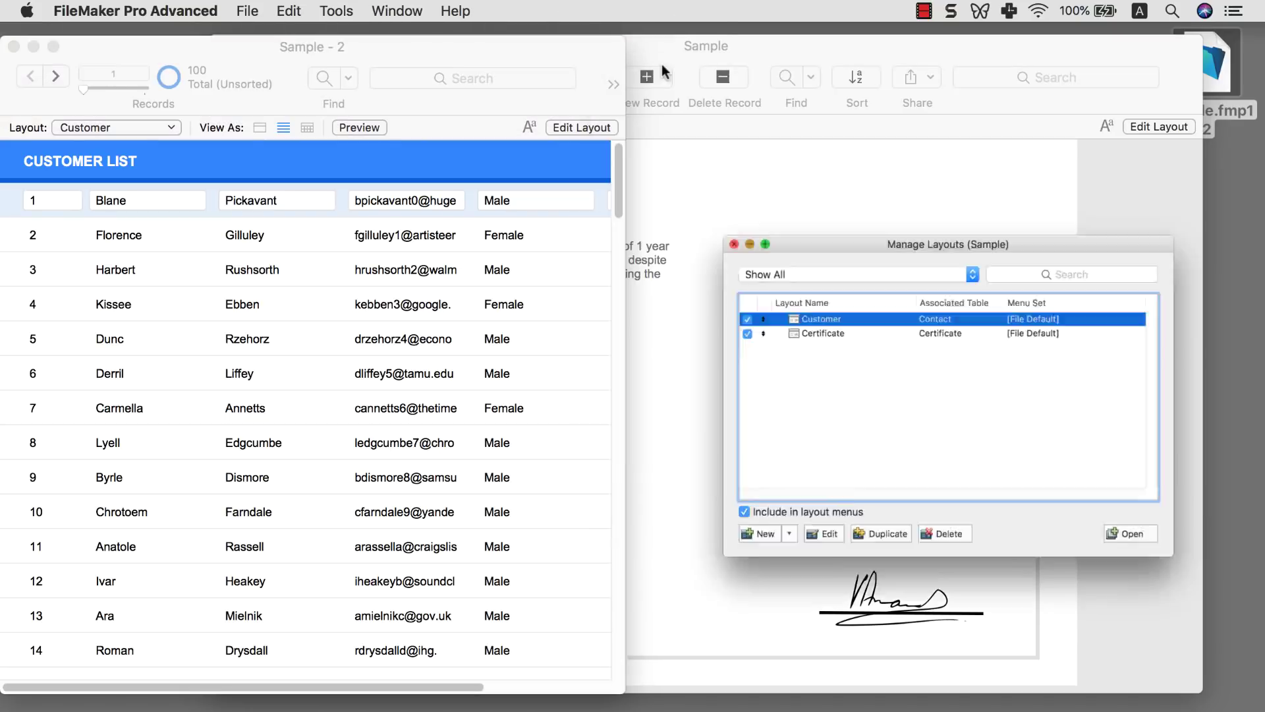
{"action": "left_click_drag", "start_coordinate": [210, 234], "coordinate": [593, 234]}
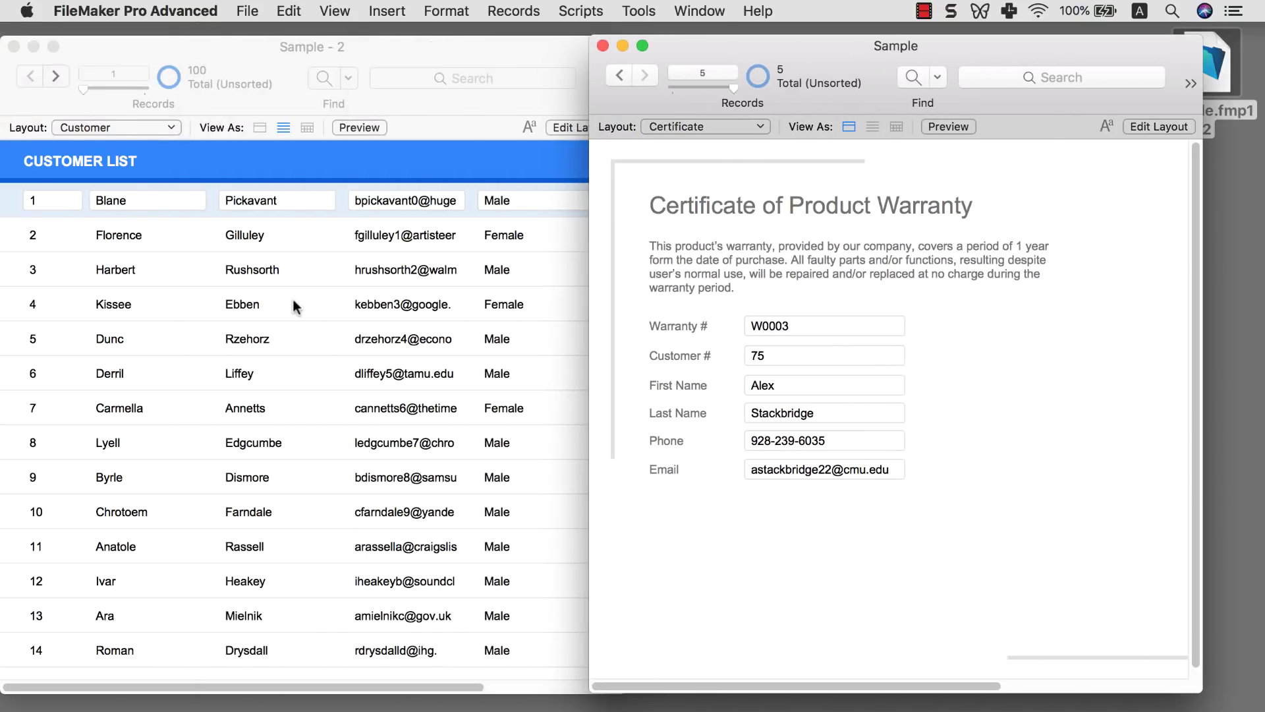
{"action": "left_click", "coordinate": [293, 300]}
{"action": "scroll", "coordinate": [293, 299], "scroll_direction": "down", "scroll_amount": 15}
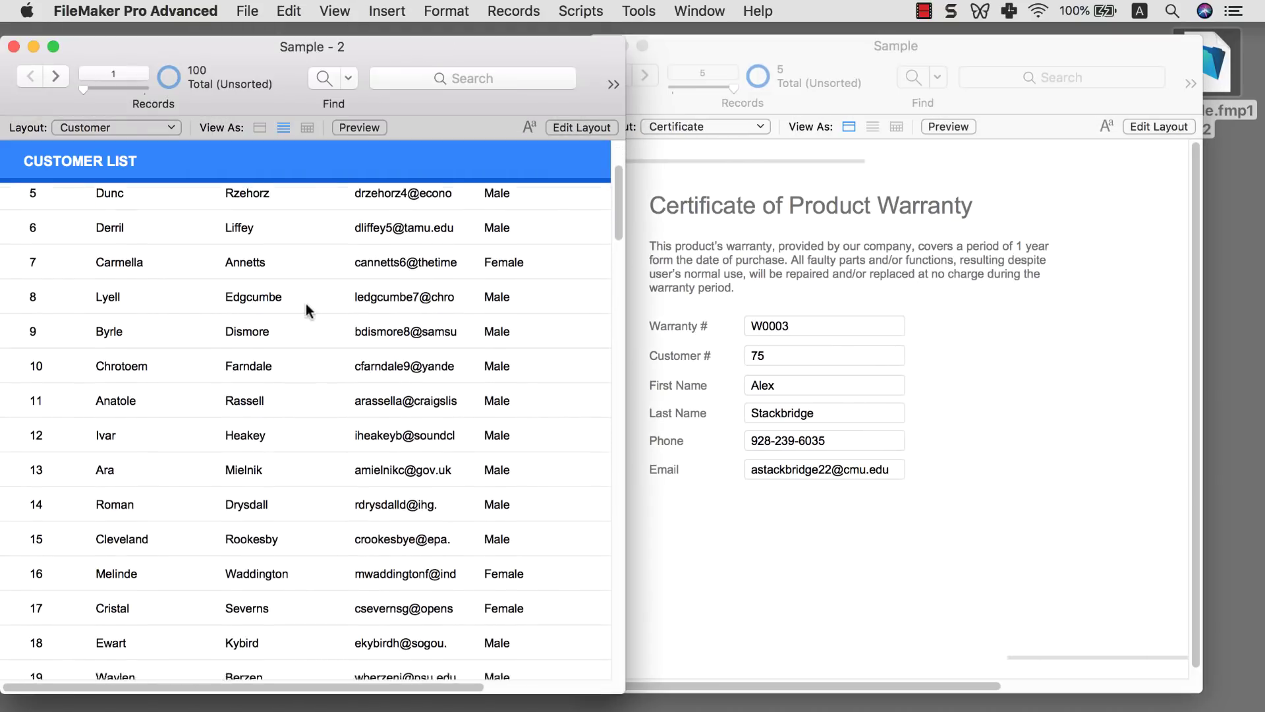
{"action": "left_click_drag", "start_coordinate": [618, 305], "coordinate": [641, 656]}
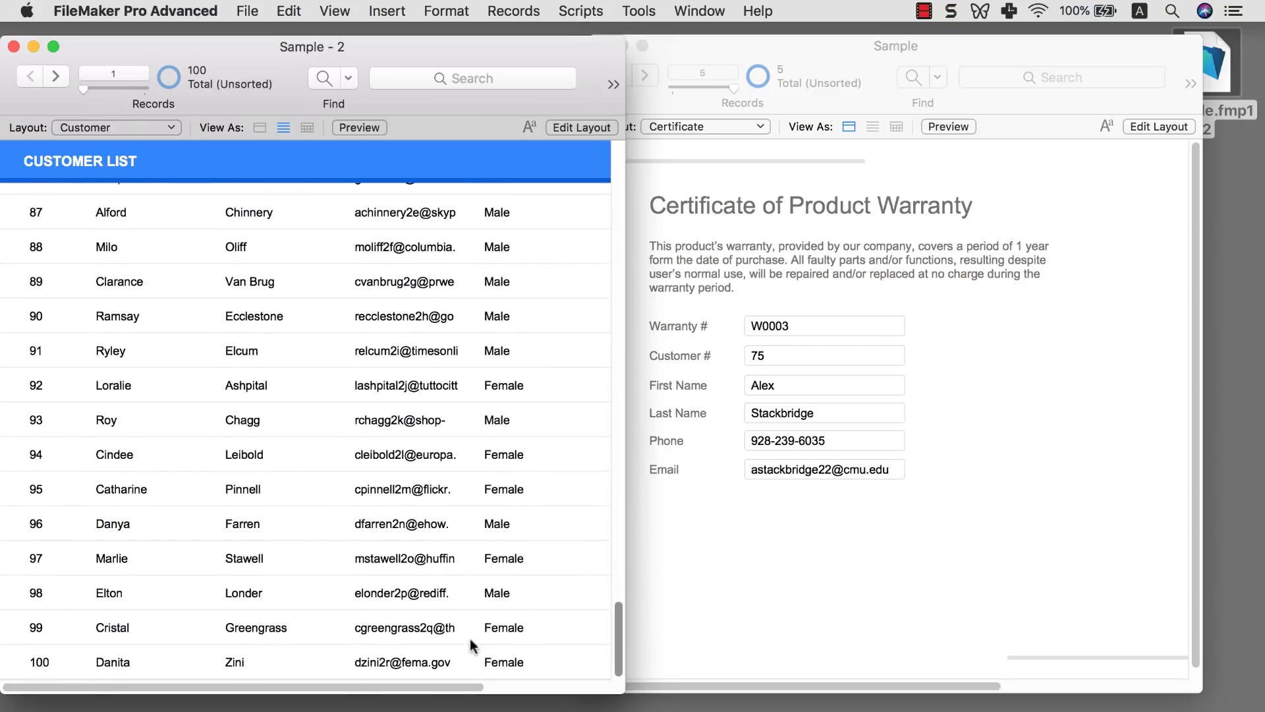
{"action": "left_click", "coordinate": [524, 11]}
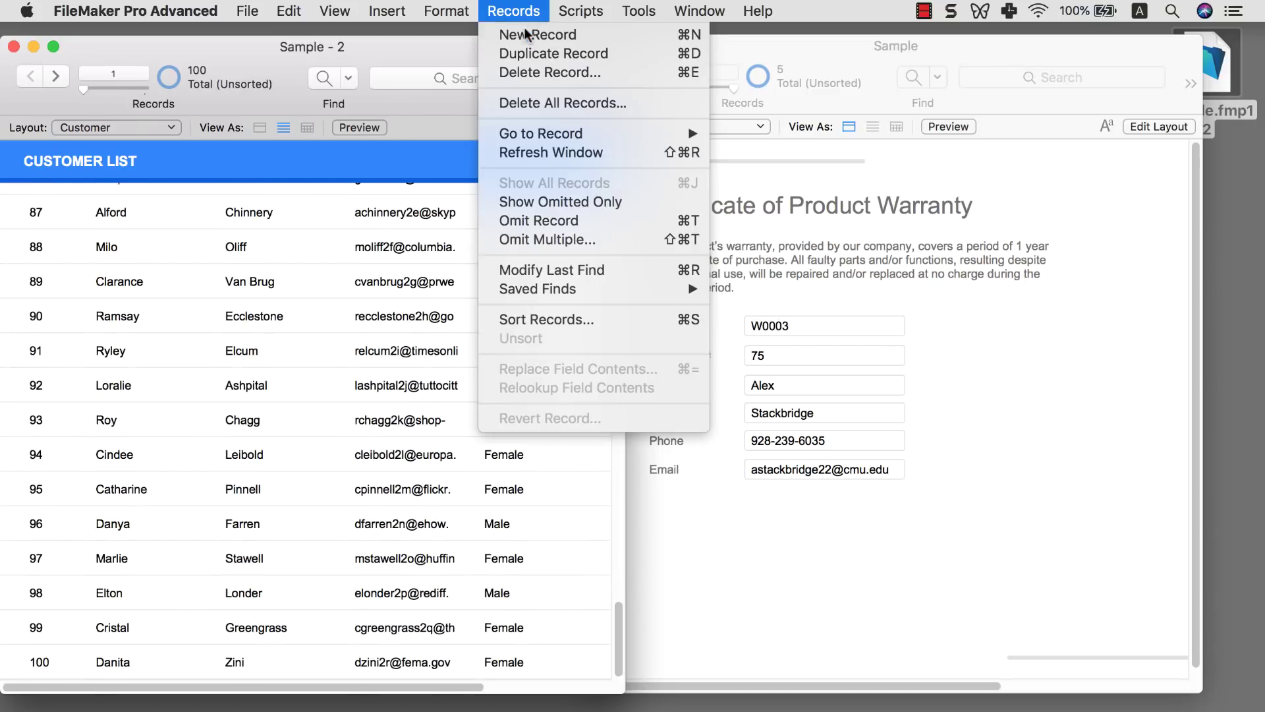
Step: Add a new customer record numbered 101 with the new contact's first and last name
{"action": "left_click", "coordinate": [527, 31]}
{"action": "type", "text": "101"}
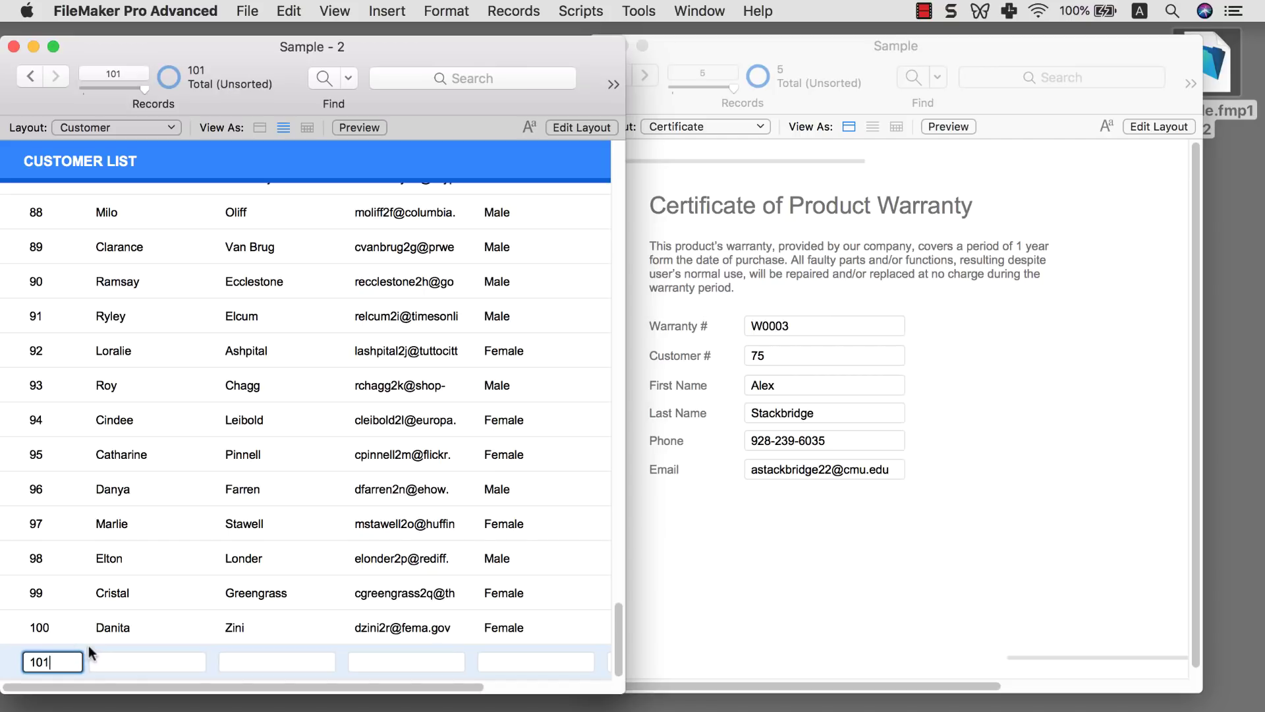
{"action": "left_click", "coordinate": [114, 659]}
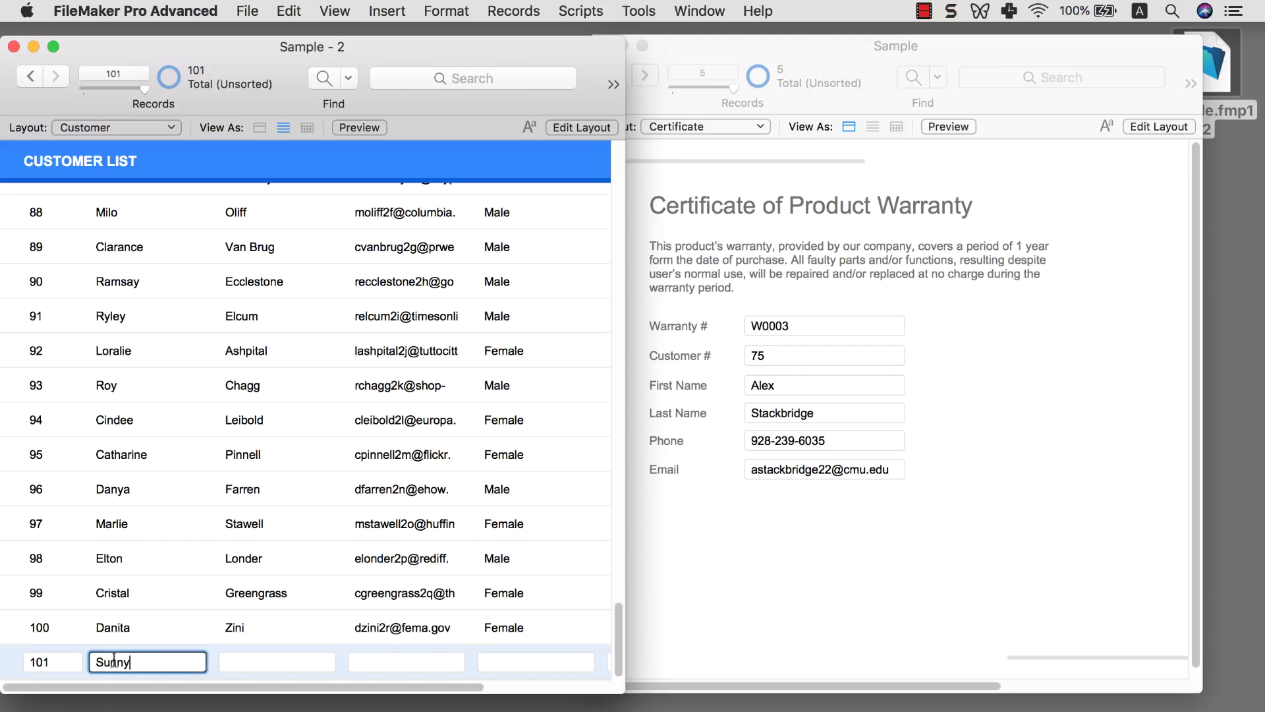
{"action": "left_click", "coordinate": [237, 662]}
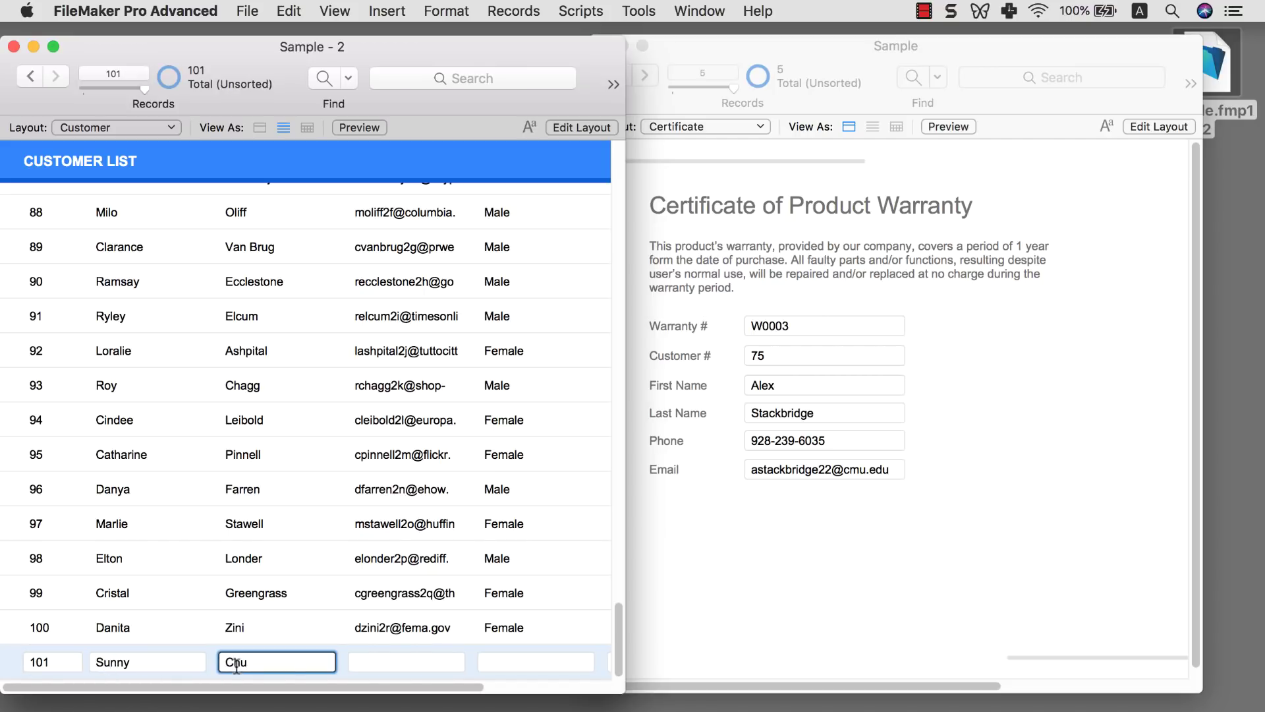
Step: Commit the new customer record, review its email and phone fields, and return to the certificate
{"action": "left_click", "coordinate": [392, 647]}
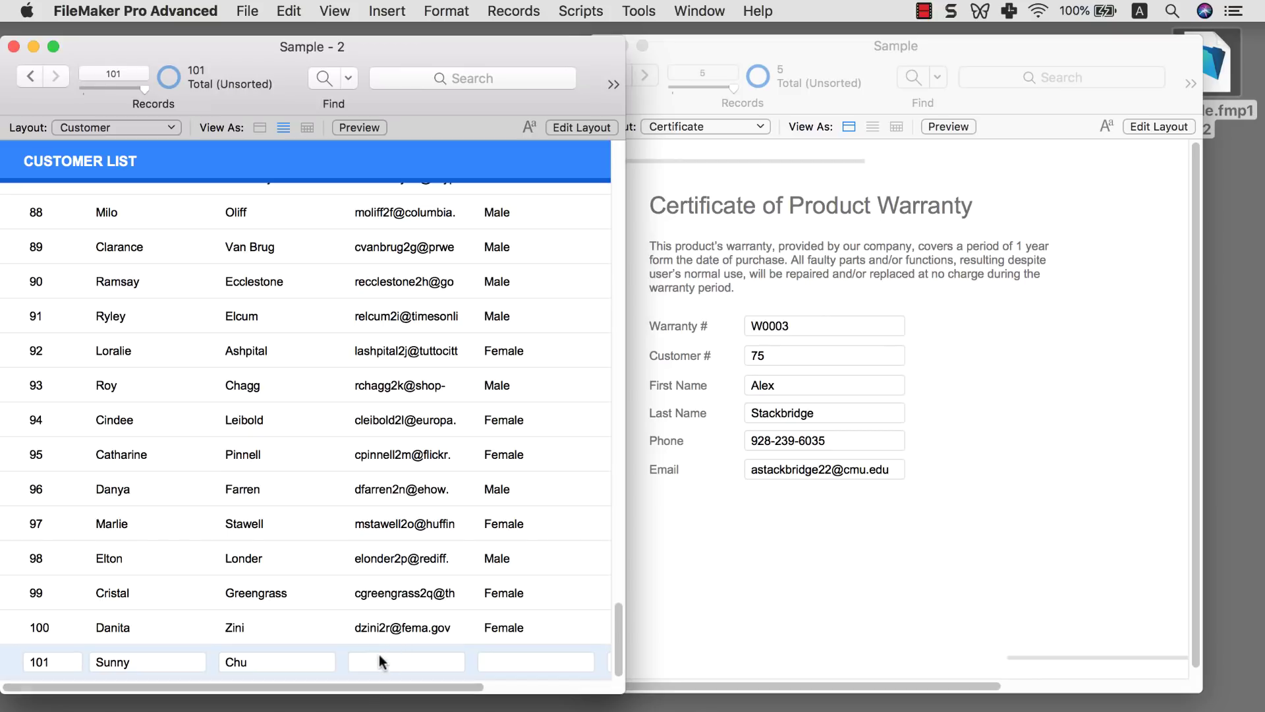
{"action": "left_click", "coordinate": [405, 661]}
{"action": "scroll", "coordinate": [409, 672], "scroll_direction": "right", "scroll_amount": 5}
{"action": "left_click", "coordinate": [510, 663]}
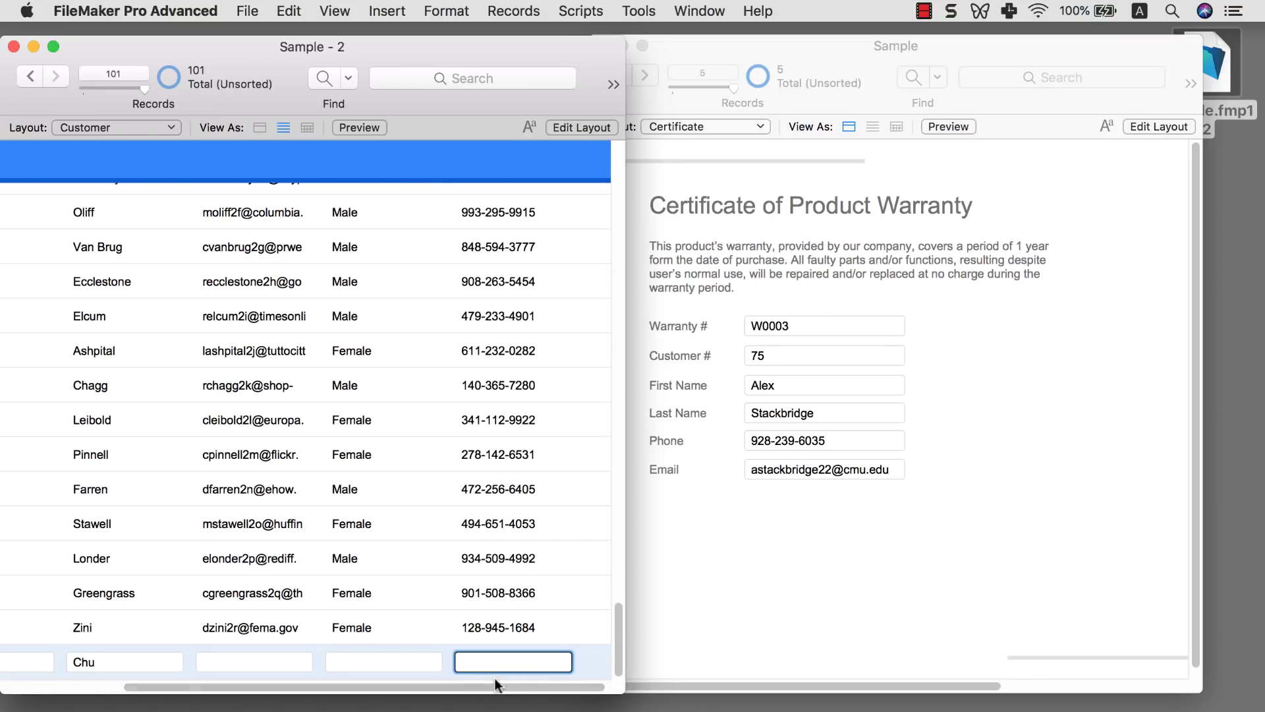
{"action": "scroll", "coordinate": [495, 685], "scroll_direction": "left", "scroll_amount": 5}
{"action": "left_click", "coordinate": [896, 599]}
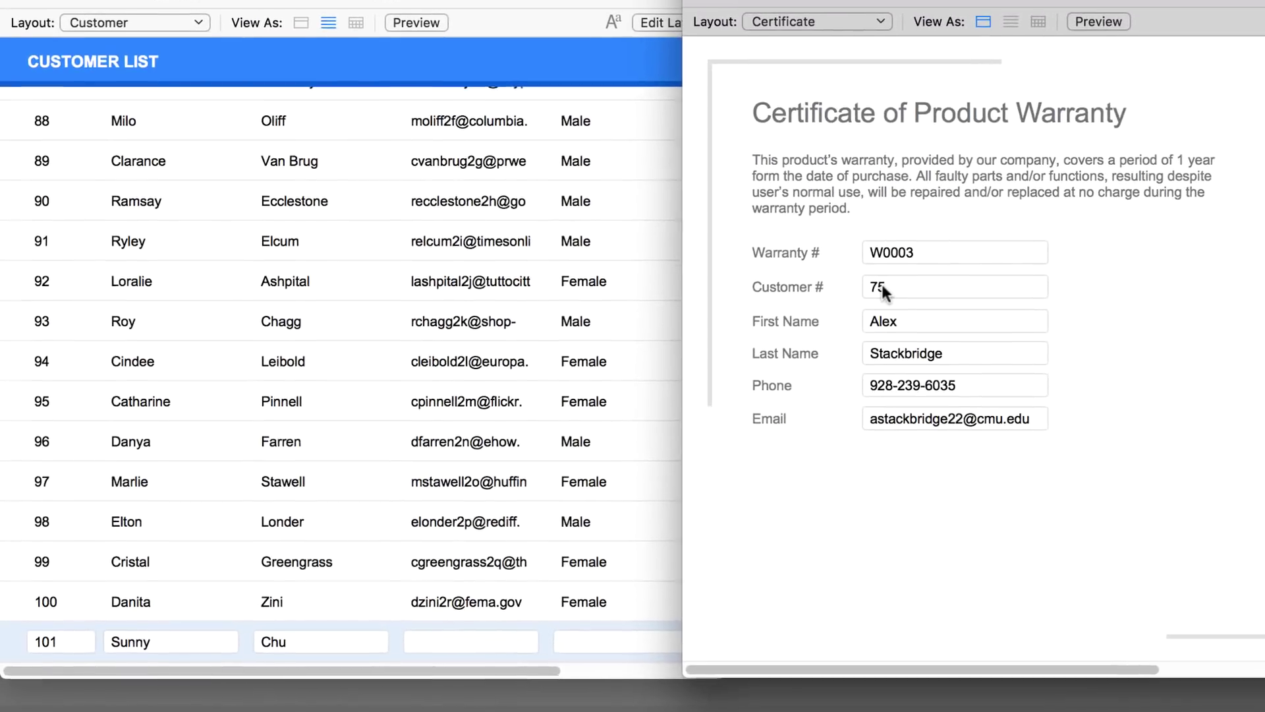
Step: Pick an existing customer from the Customer # first-name list and check the filled Email field
{"action": "left_click", "coordinate": [763, 353]}
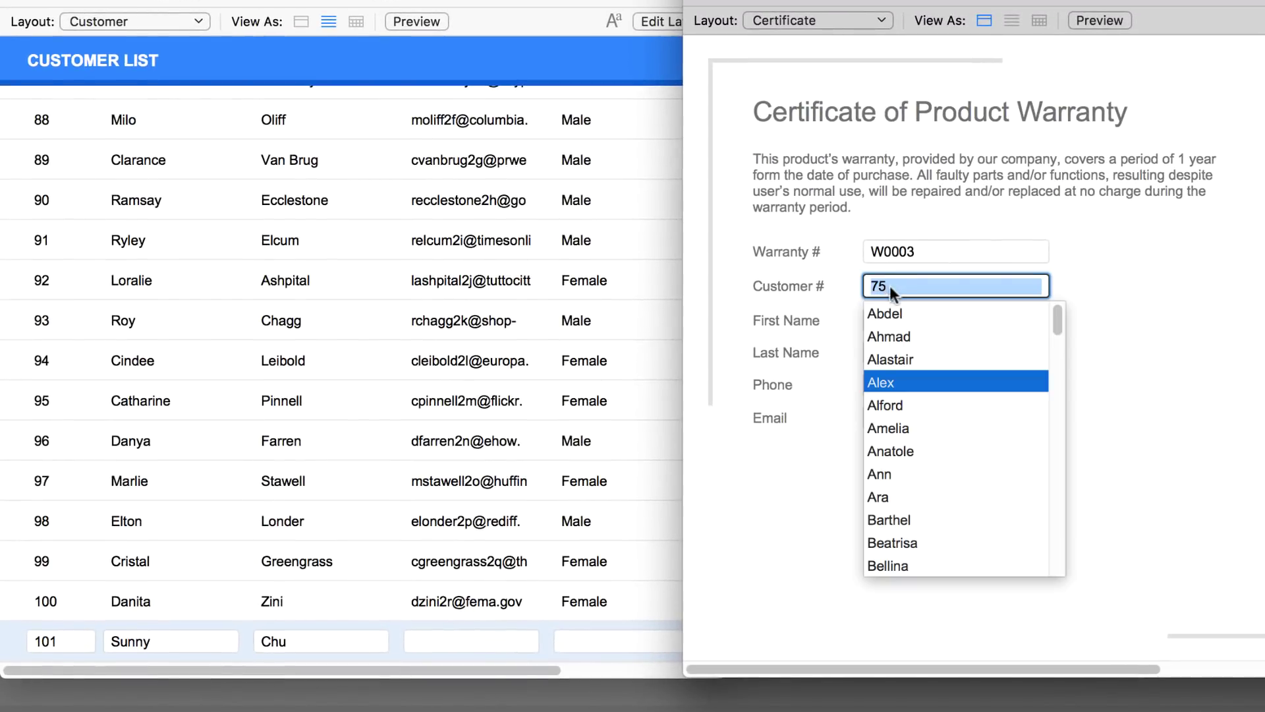
{"action": "left_click", "coordinate": [883, 475]}
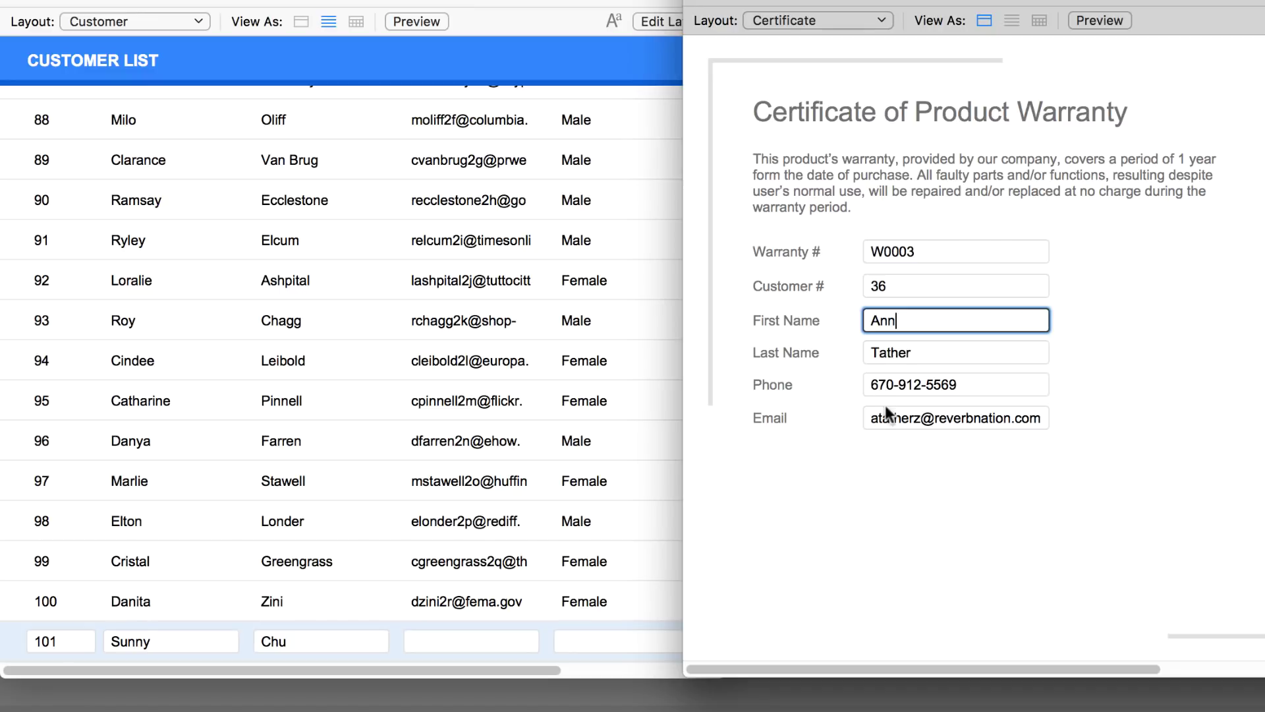
{"action": "left_click", "coordinate": [902, 285]}
{"action": "left_click", "coordinate": [1172, 301]}
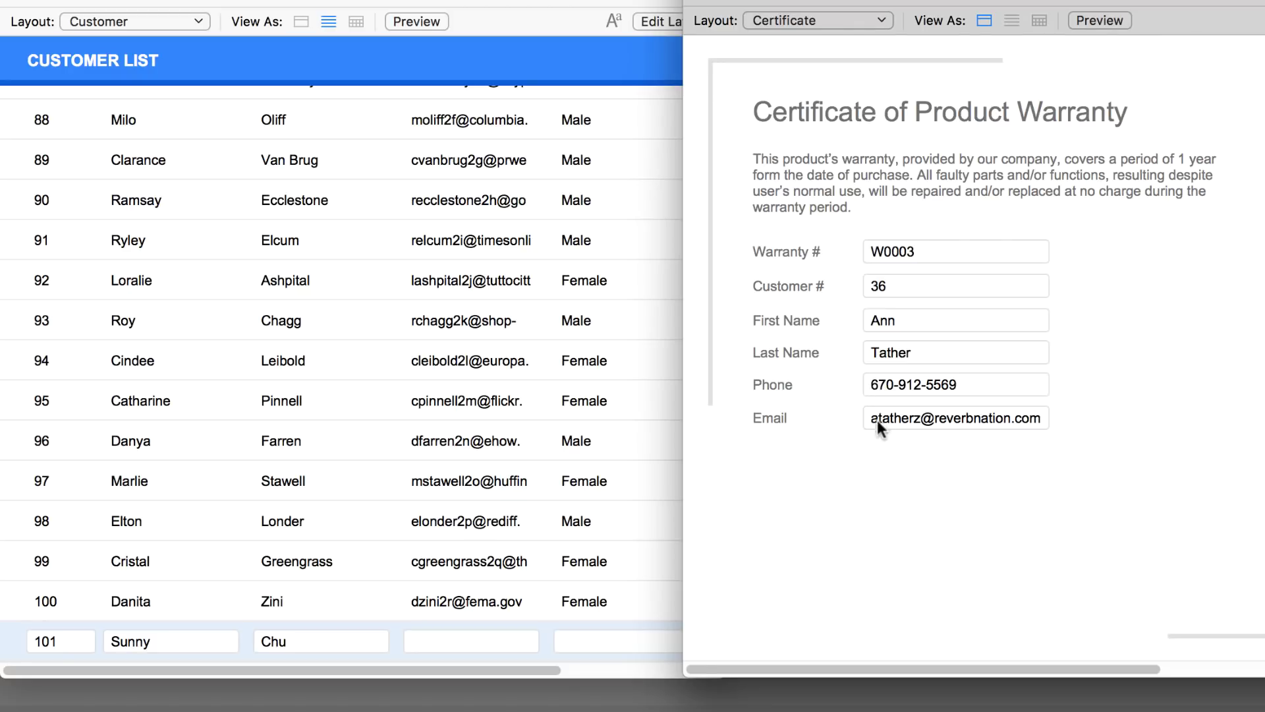
{"action": "left_click", "coordinate": [876, 420]}
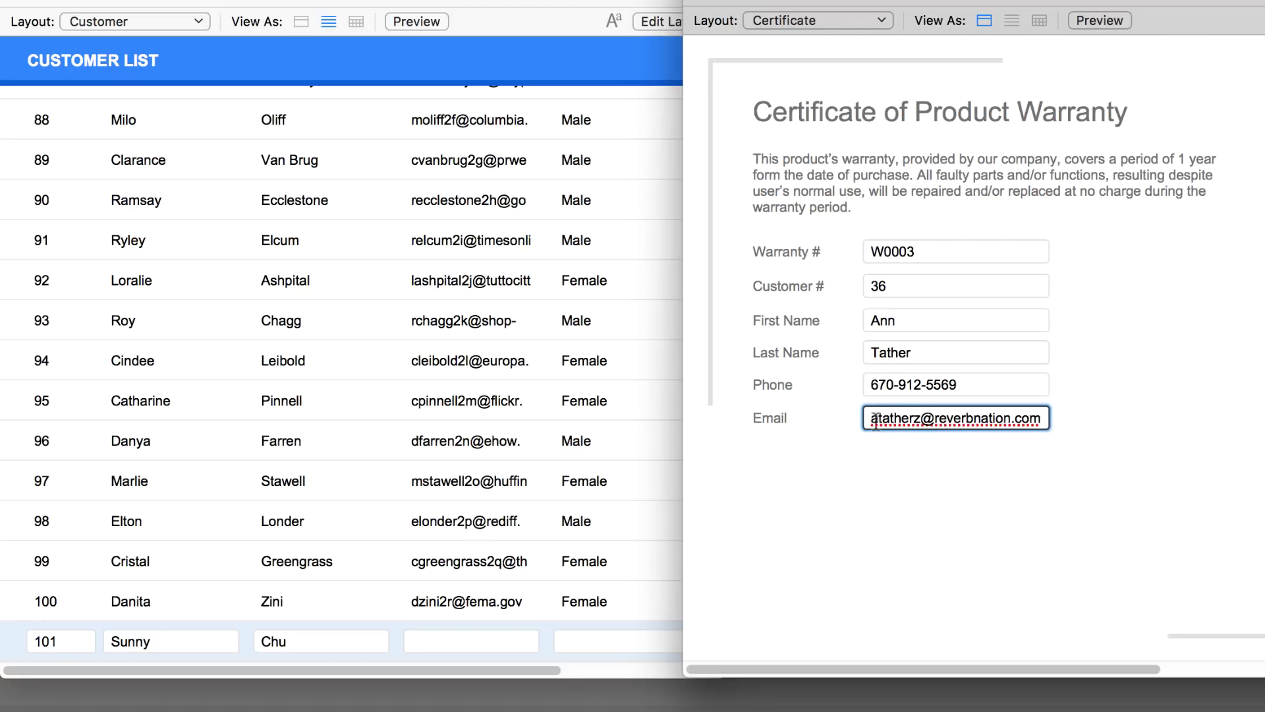
{"action": "left_click", "coordinate": [1140, 367]}
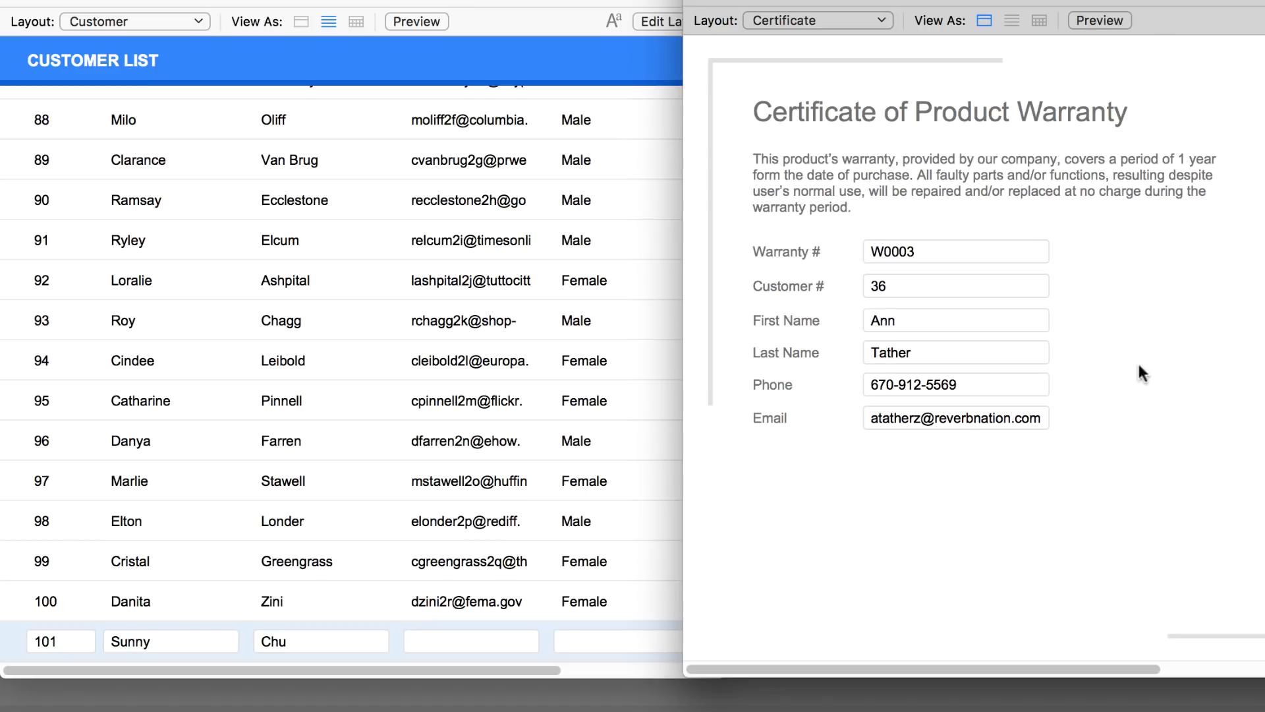
Step: Switch the certificate to the new customer from the list and select the stale phone value
{"action": "left_click", "coordinate": [988, 288]}
{"action": "left_click_drag", "start_coordinate": [1056, 319], "coordinate": [1043, 571]}
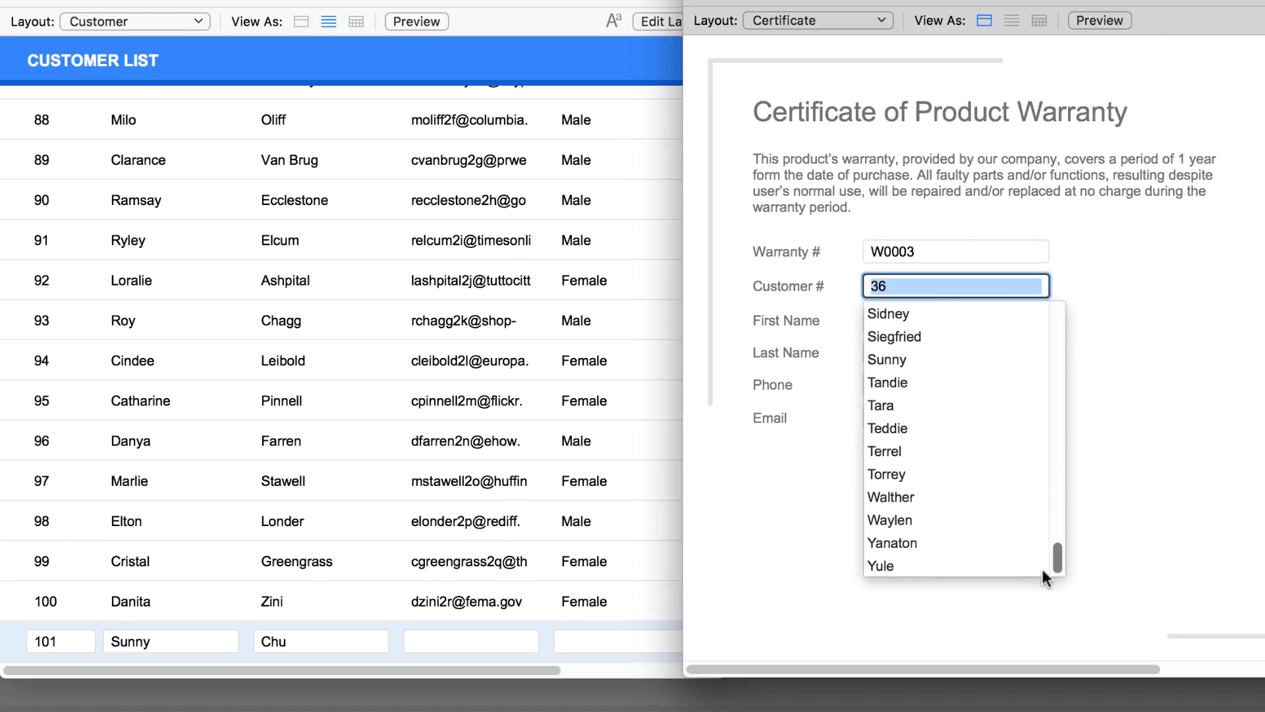
{"action": "left_click", "coordinate": [890, 358]}
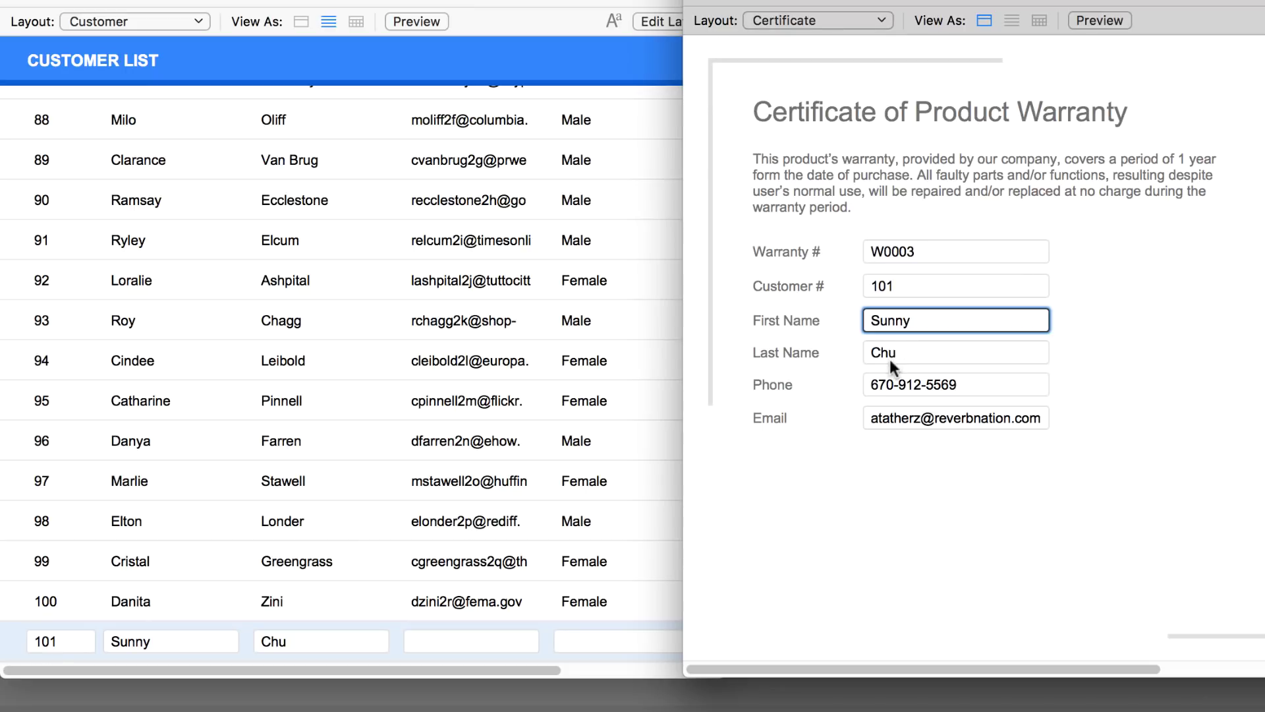
{"action": "left_click", "coordinate": [1123, 377]}
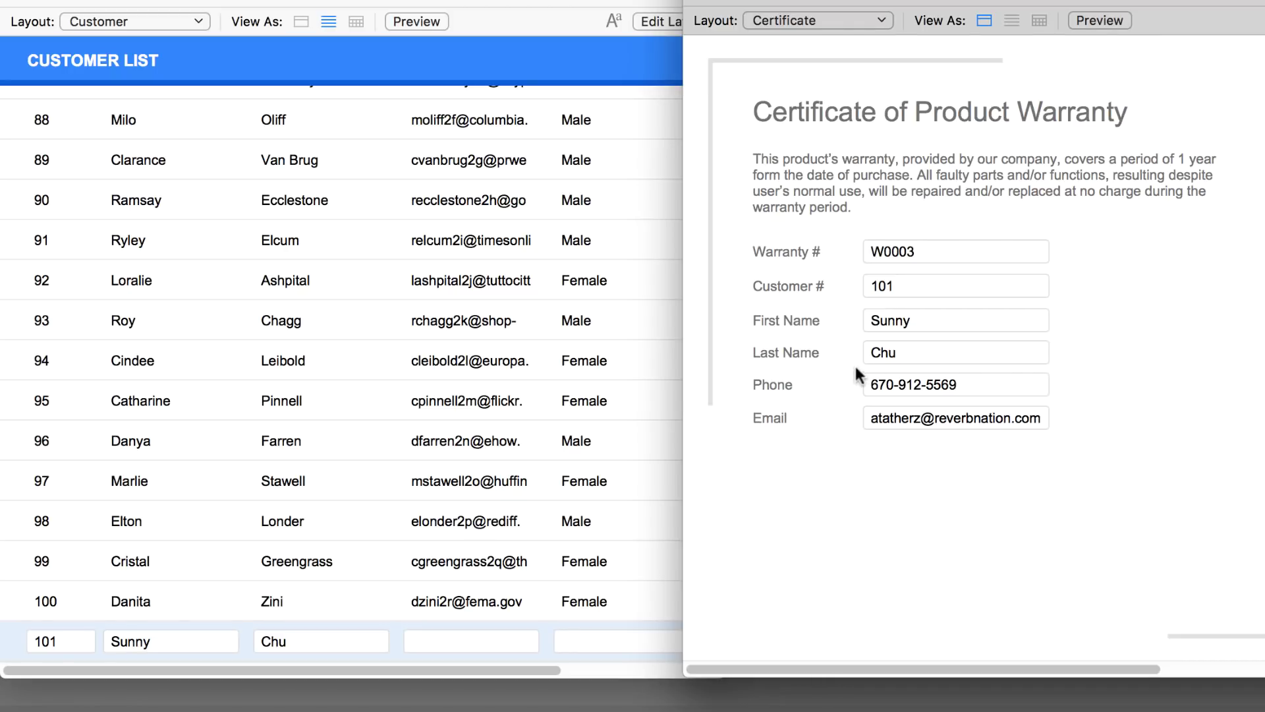
{"action": "left_click_drag", "start_coordinate": [977, 389], "coordinate": [864, 384]}
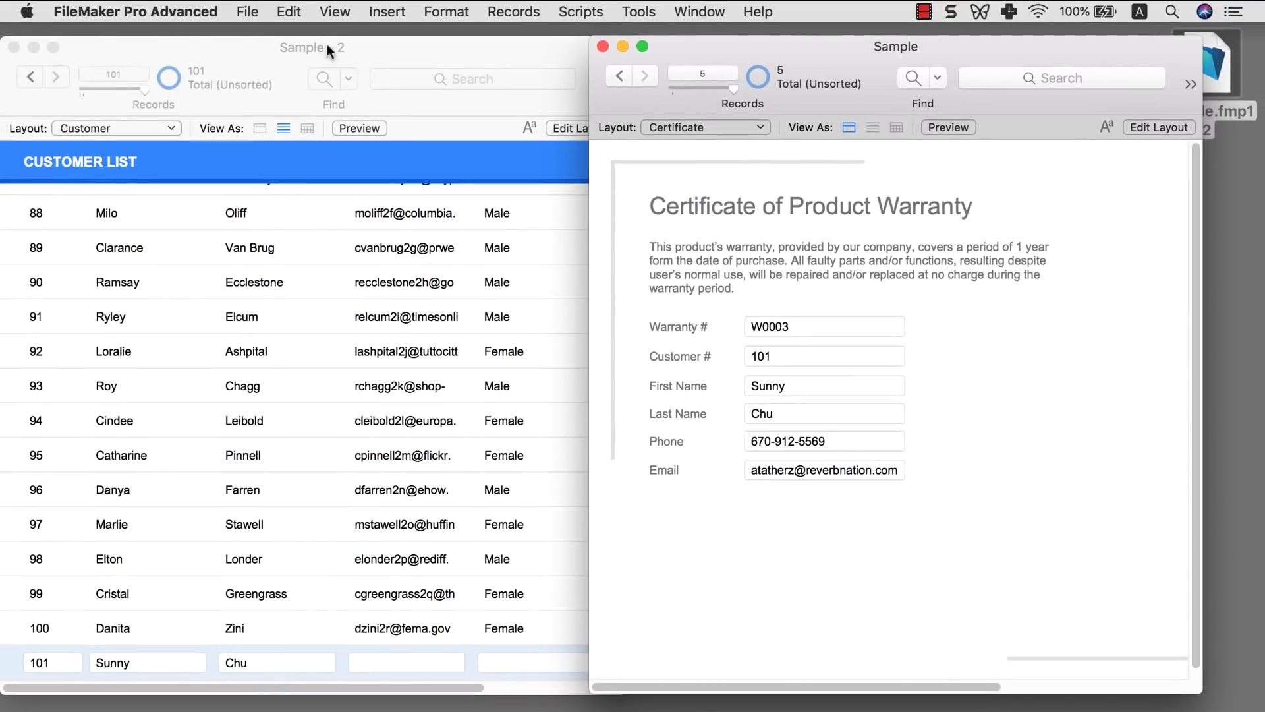
{"action": "left_click", "coordinate": [249, 12]}
{"action": "mouse_move", "coordinate": [307, 172]}
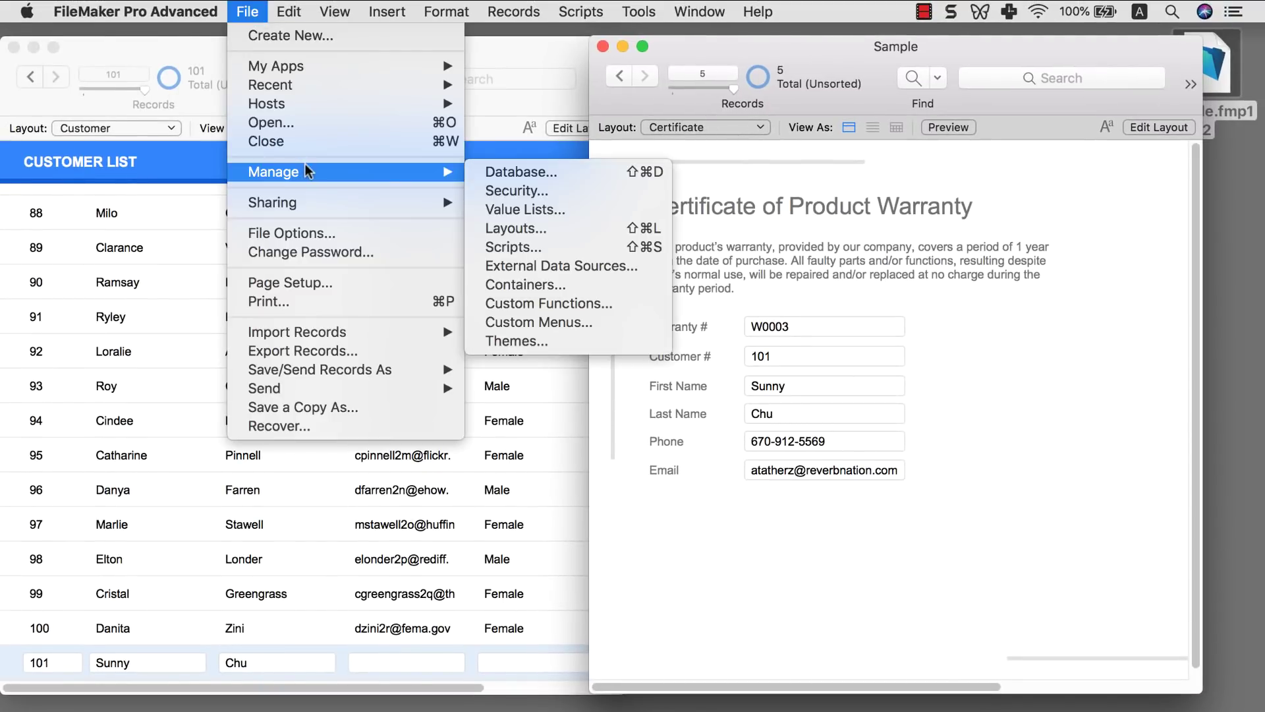
{"action": "left_click", "coordinate": [489, 170]}
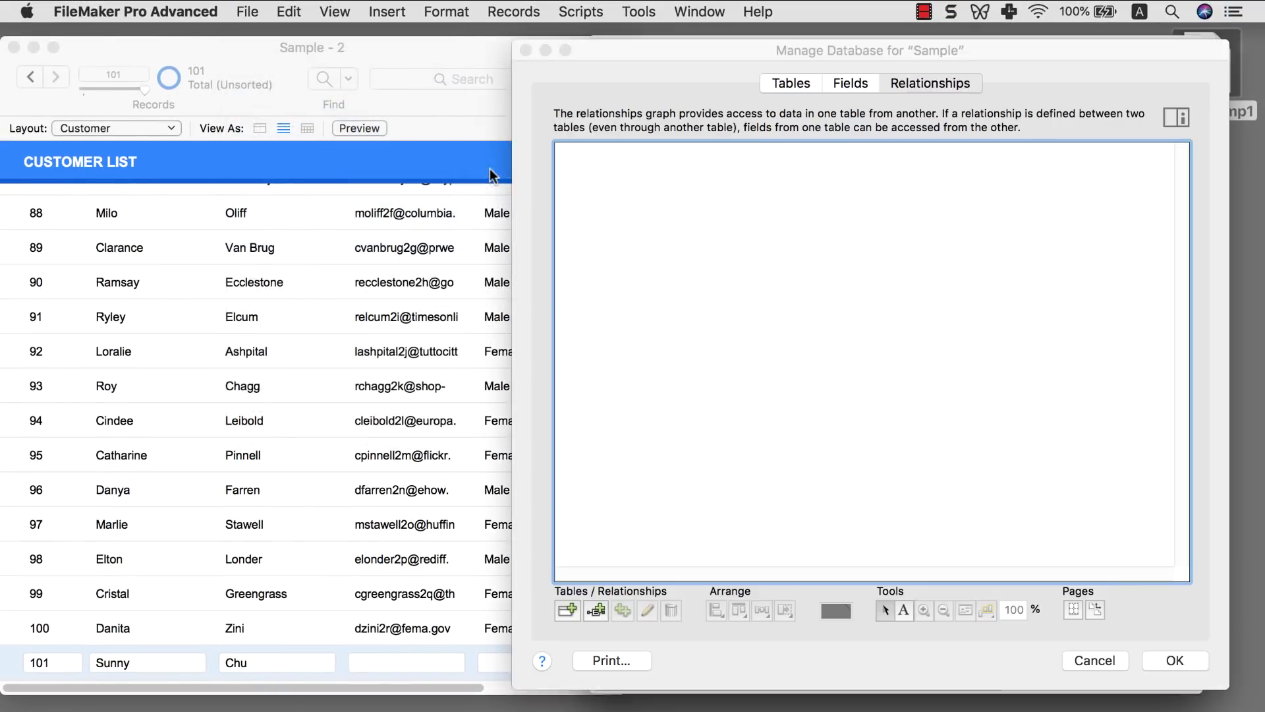
{"action": "left_click", "coordinate": [791, 85]}
{"action": "left_click_drag", "start_coordinate": [829, 49], "coordinate": [473, 44]}
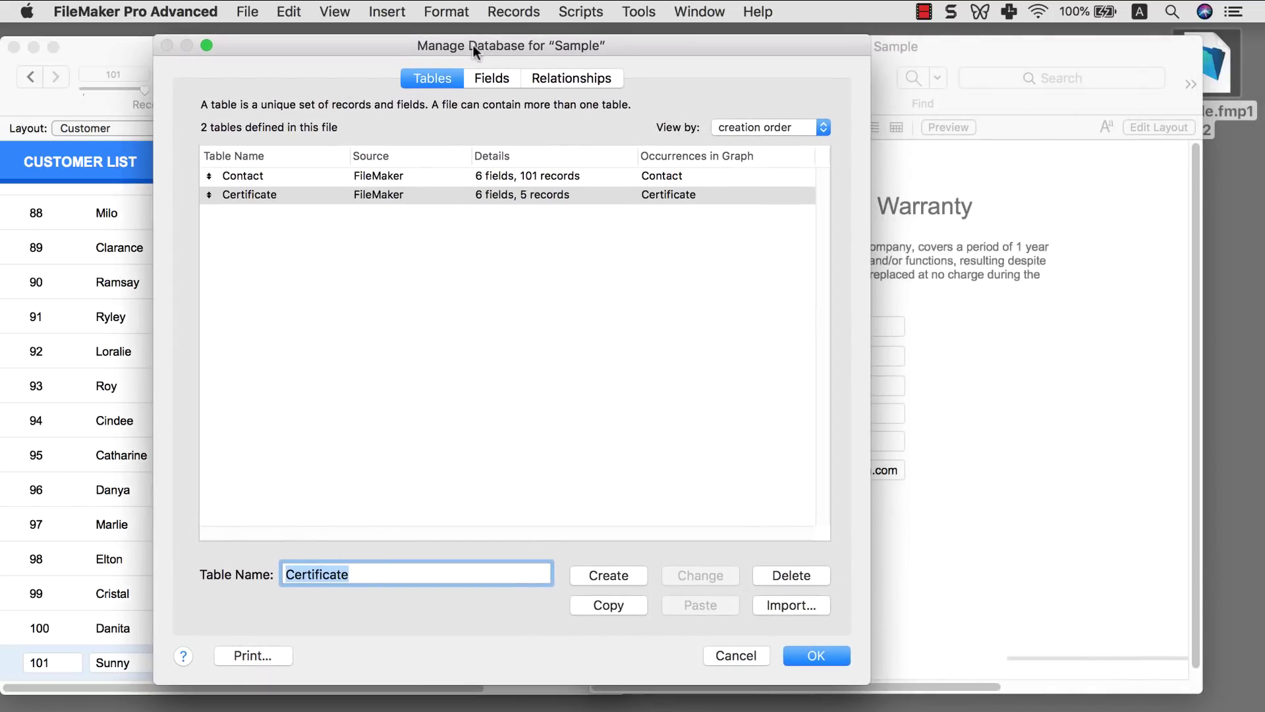
{"action": "double_click", "coordinate": [479, 193]}
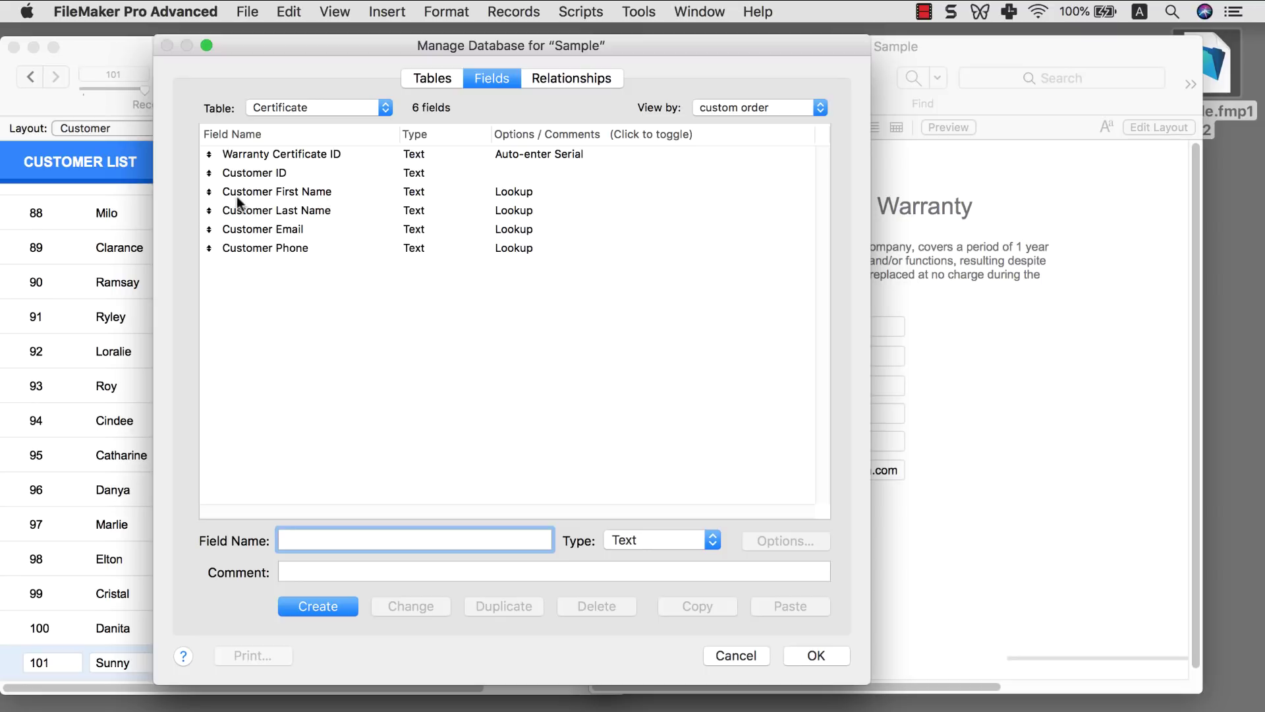
{"action": "left_click", "coordinate": [263, 229]}
{"action": "double_click", "coordinate": [263, 229]}
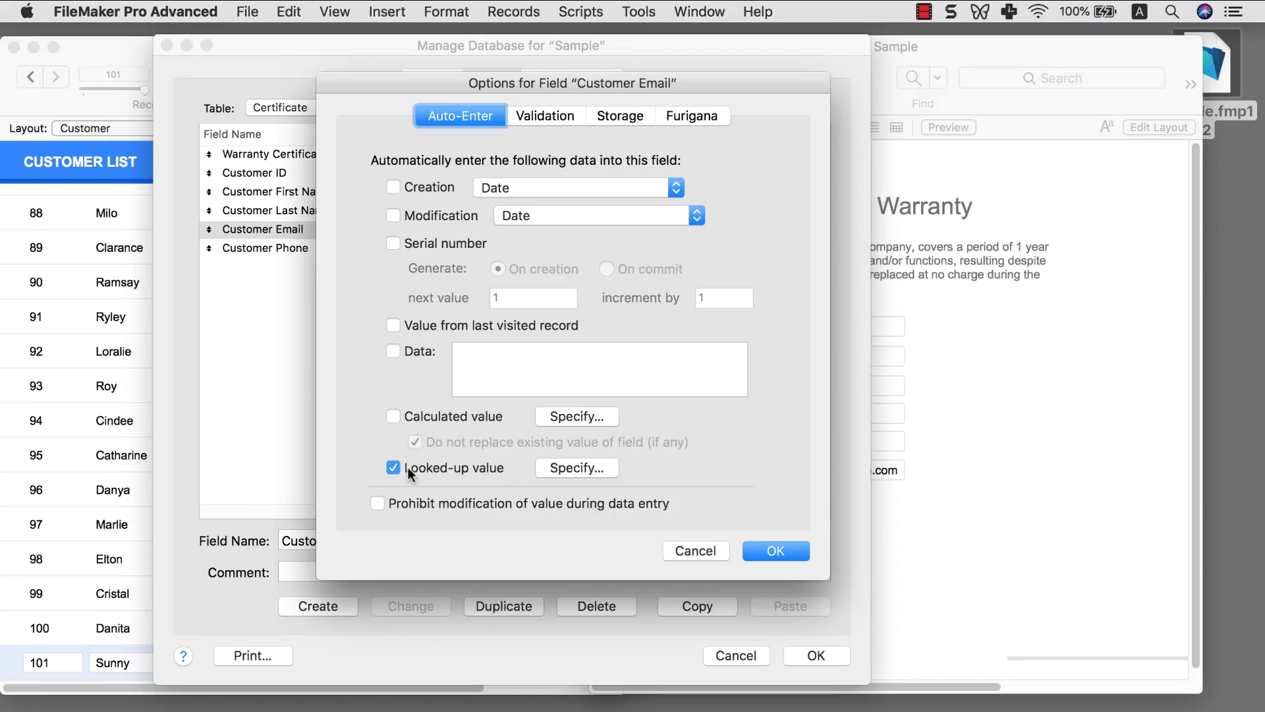
{"action": "left_click", "coordinate": [571, 468]}
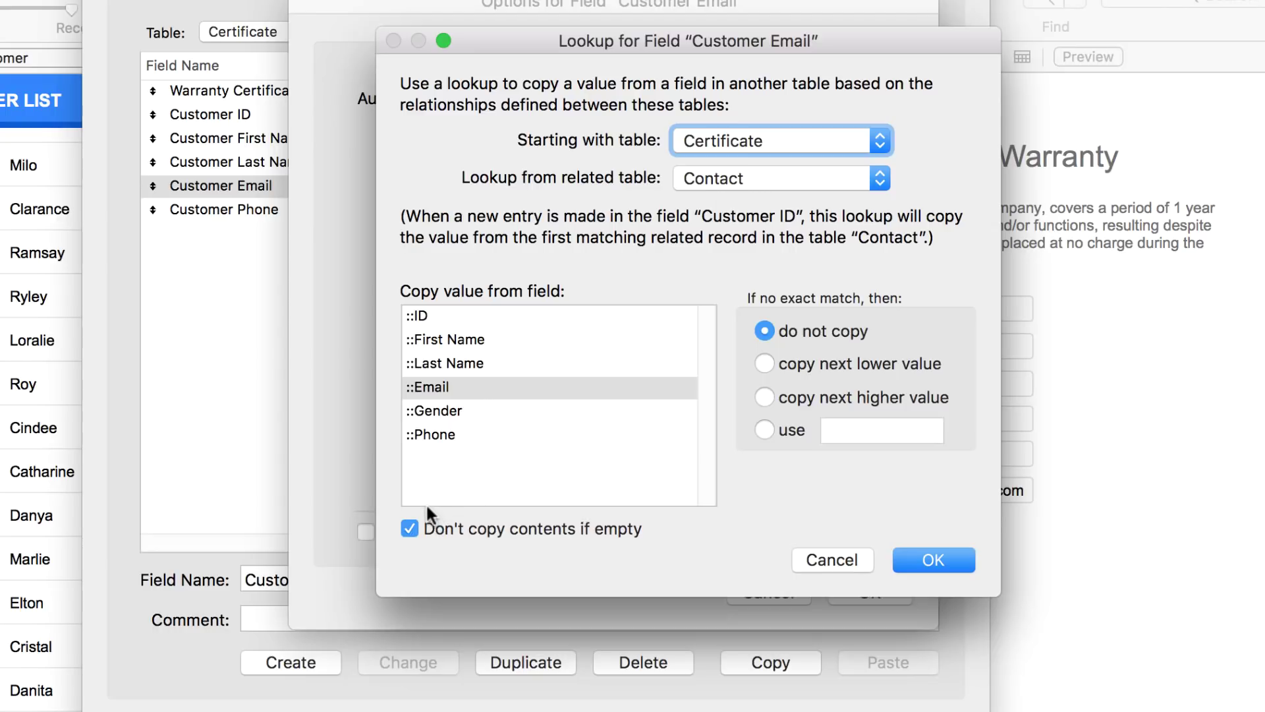
{"action": "left_click", "coordinate": [818, 558]}
{"action": "left_click", "coordinate": [769, 597]}
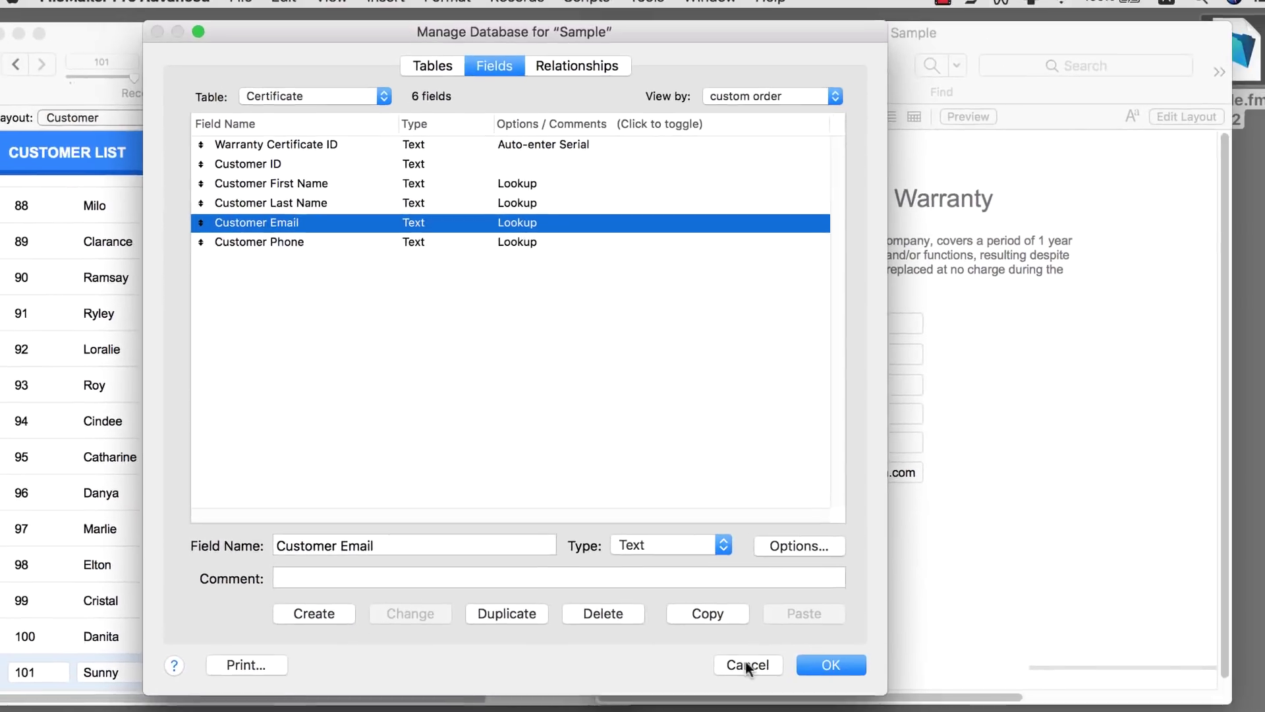
{"action": "left_click", "coordinate": [745, 662]}
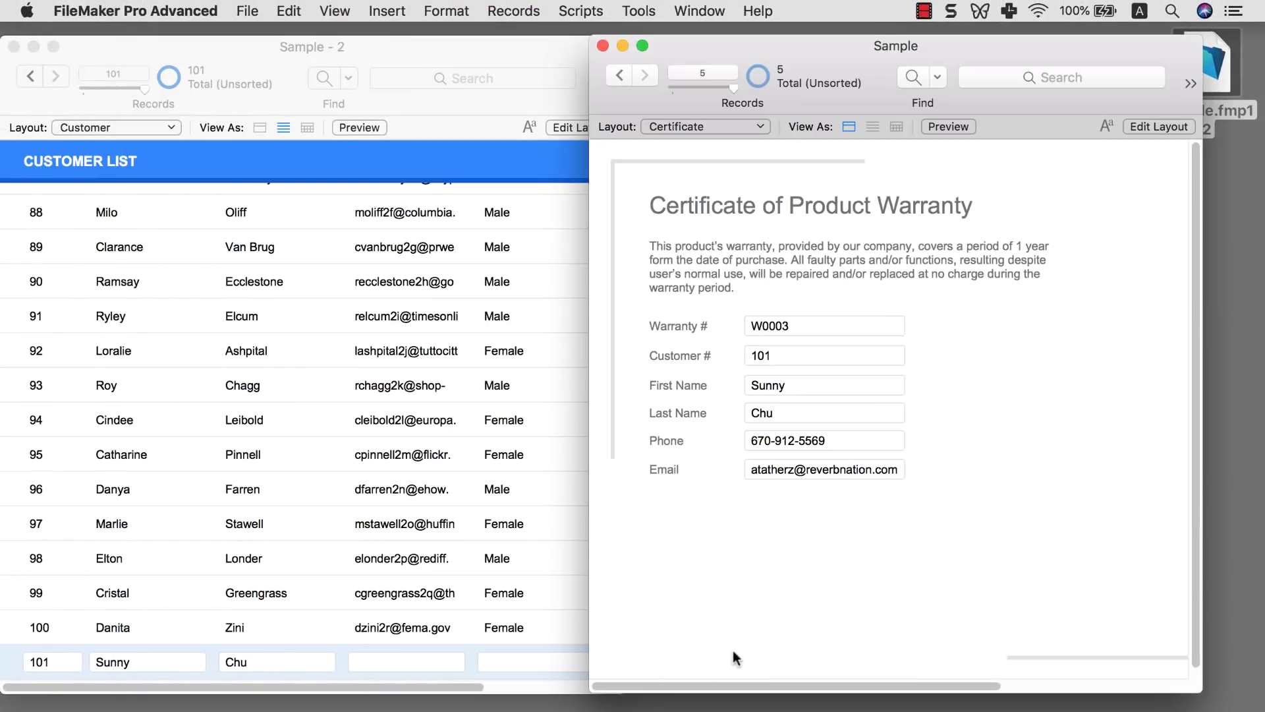
Step: Try picking different customers from the Customer # list and inspect the filled First Name
{"action": "left_click", "coordinate": [770, 358]}
{"action": "left_click", "coordinate": [771, 397]}
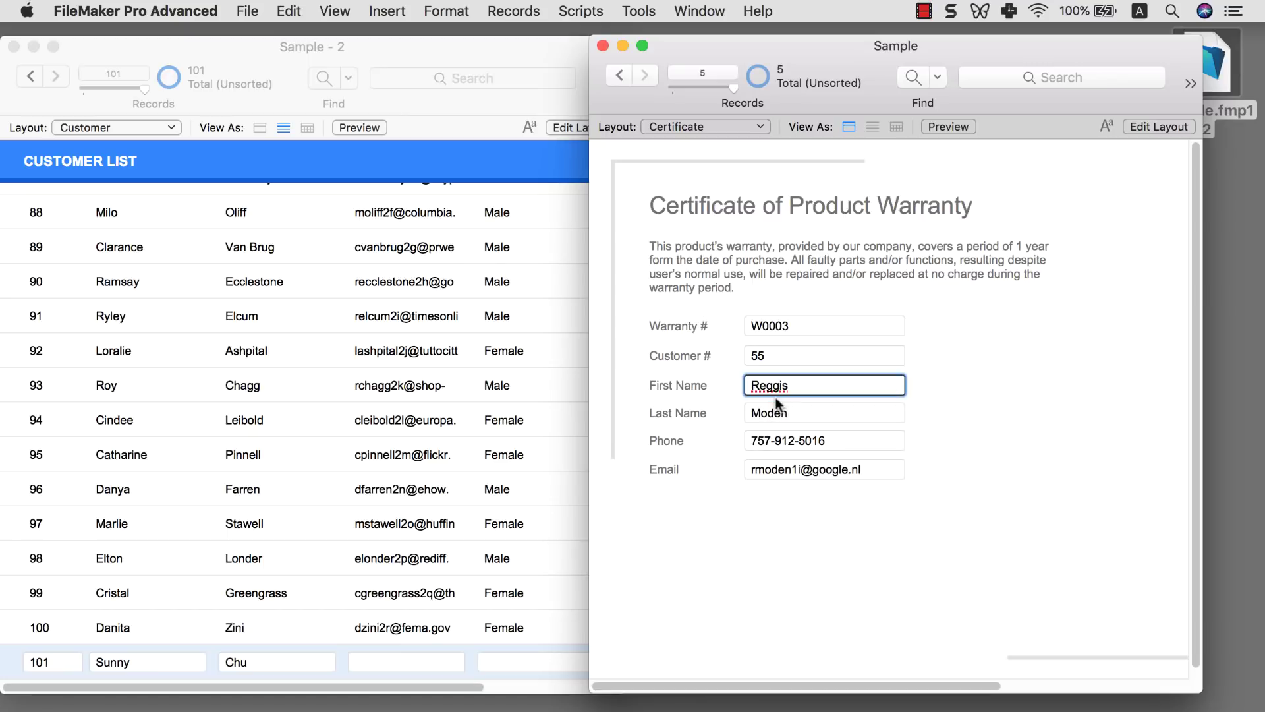
{"action": "left_click", "coordinate": [772, 430]}
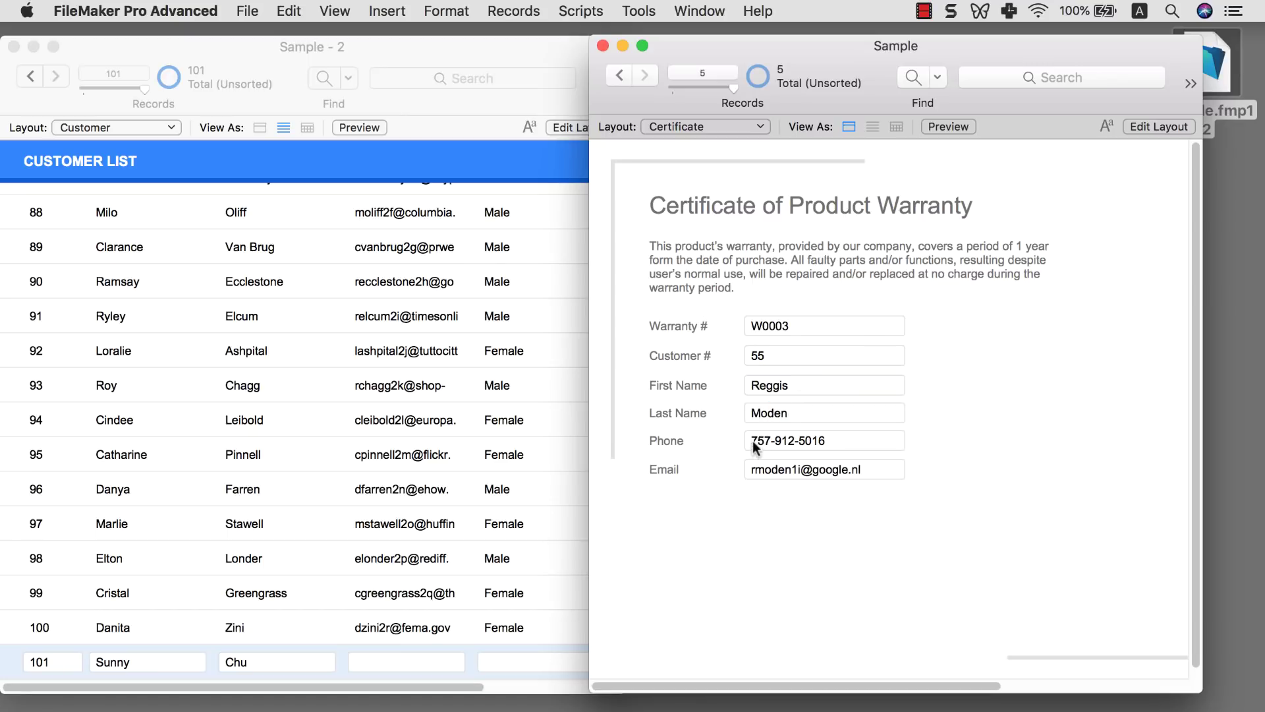
{"action": "left_click", "coordinate": [777, 386]}
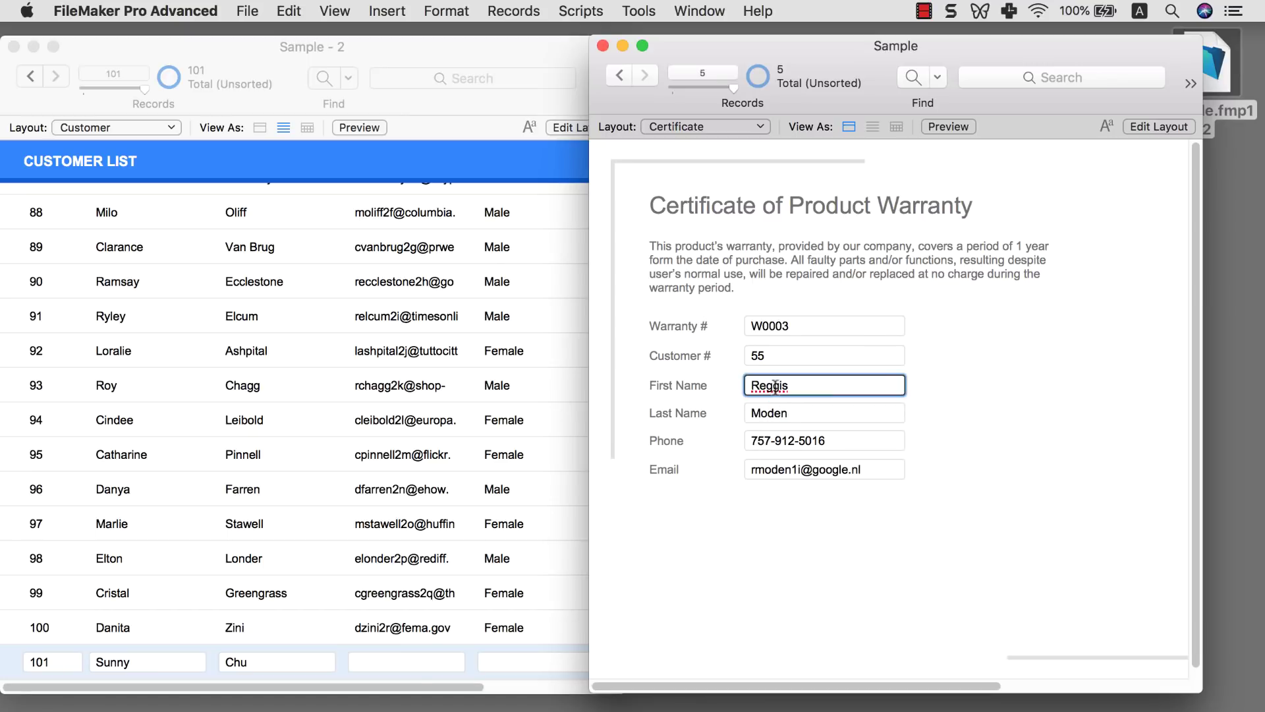
Step: Switch the certificate to the newest customer and check its empty email in the customer list
{"action": "left_click", "coordinate": [776, 357]}
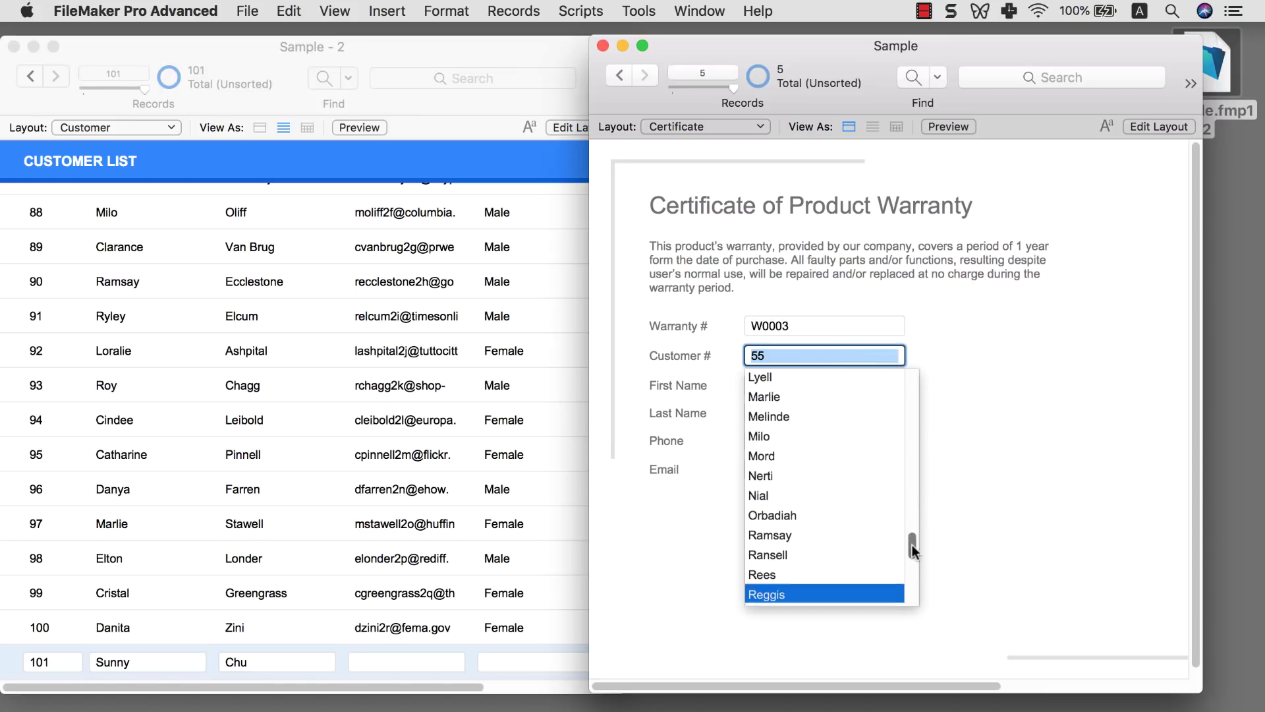
{"action": "left_click_drag", "start_coordinate": [912, 548], "coordinate": [912, 588]}
{"action": "left_click", "coordinate": [775, 419]}
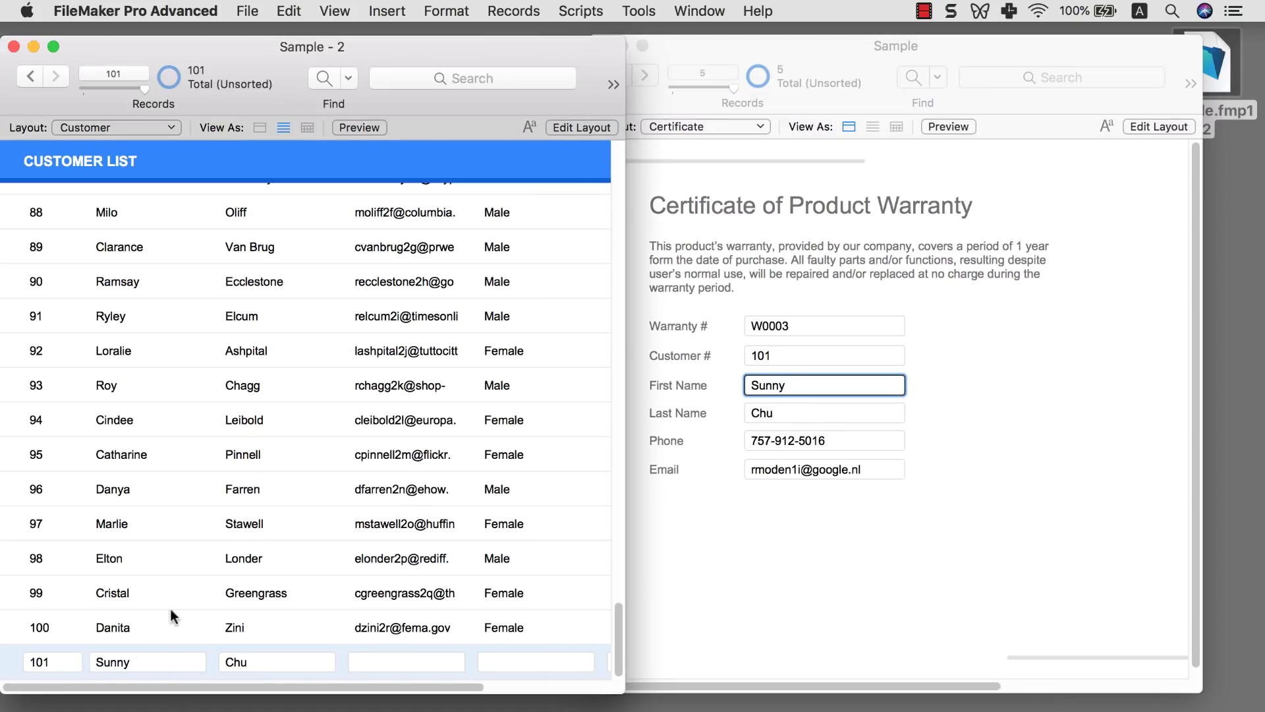
{"action": "left_click", "coordinate": [432, 660]}
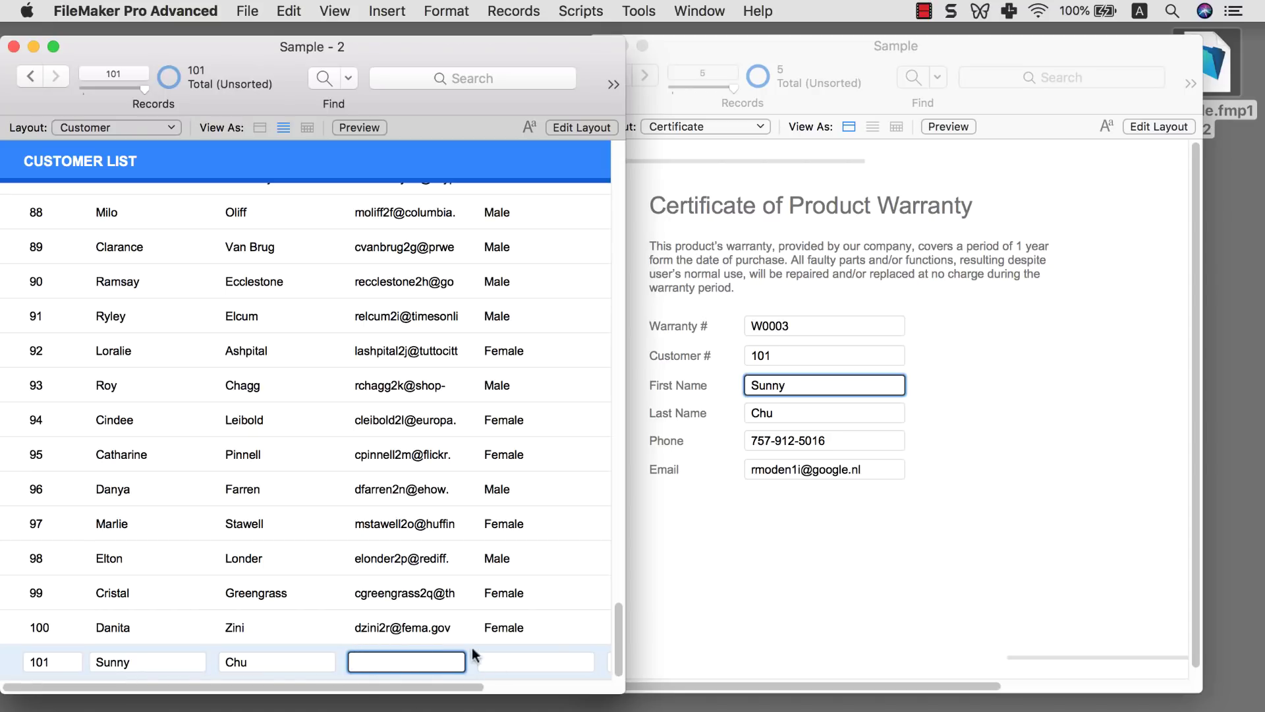
Step: Back on the certificate, select and deselect the leftover phone number, then open the File menu
{"action": "left_click", "coordinate": [995, 474]}
{"action": "left_click_drag", "start_coordinate": [847, 444], "coordinate": [743, 442]}
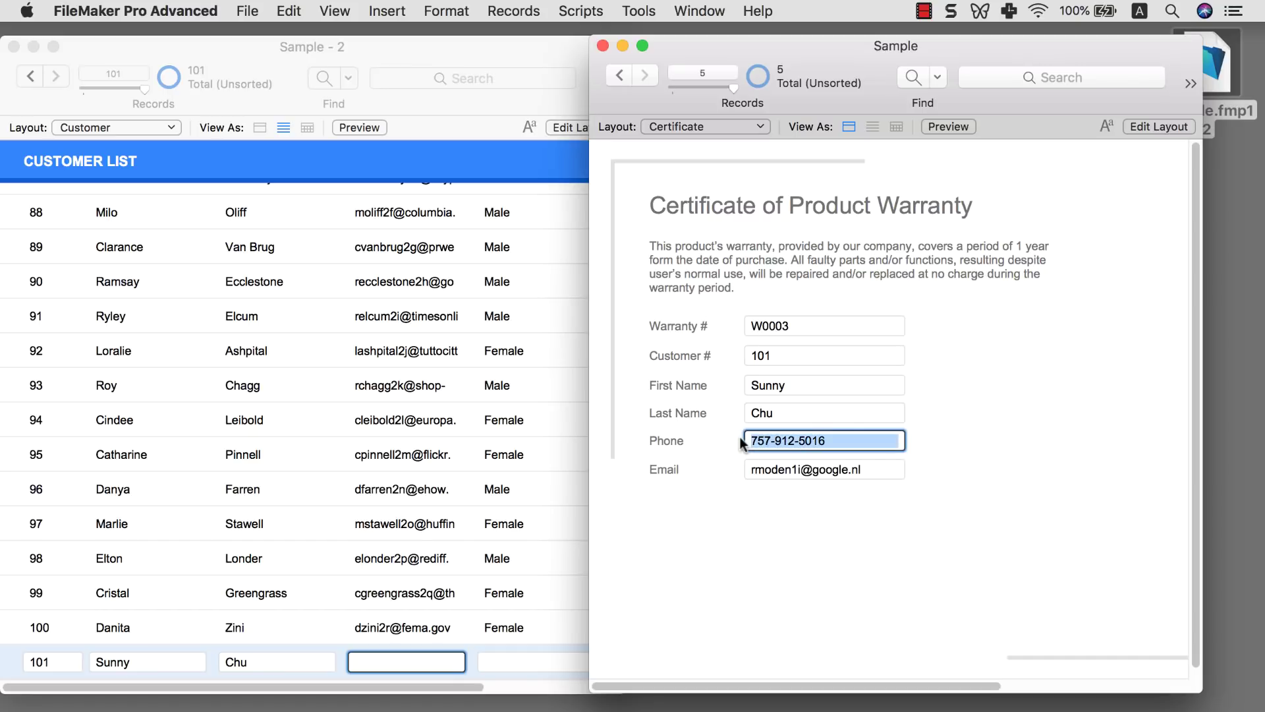
{"action": "left_click", "coordinate": [1012, 475]}
{"action": "left_click", "coordinate": [257, 13]}
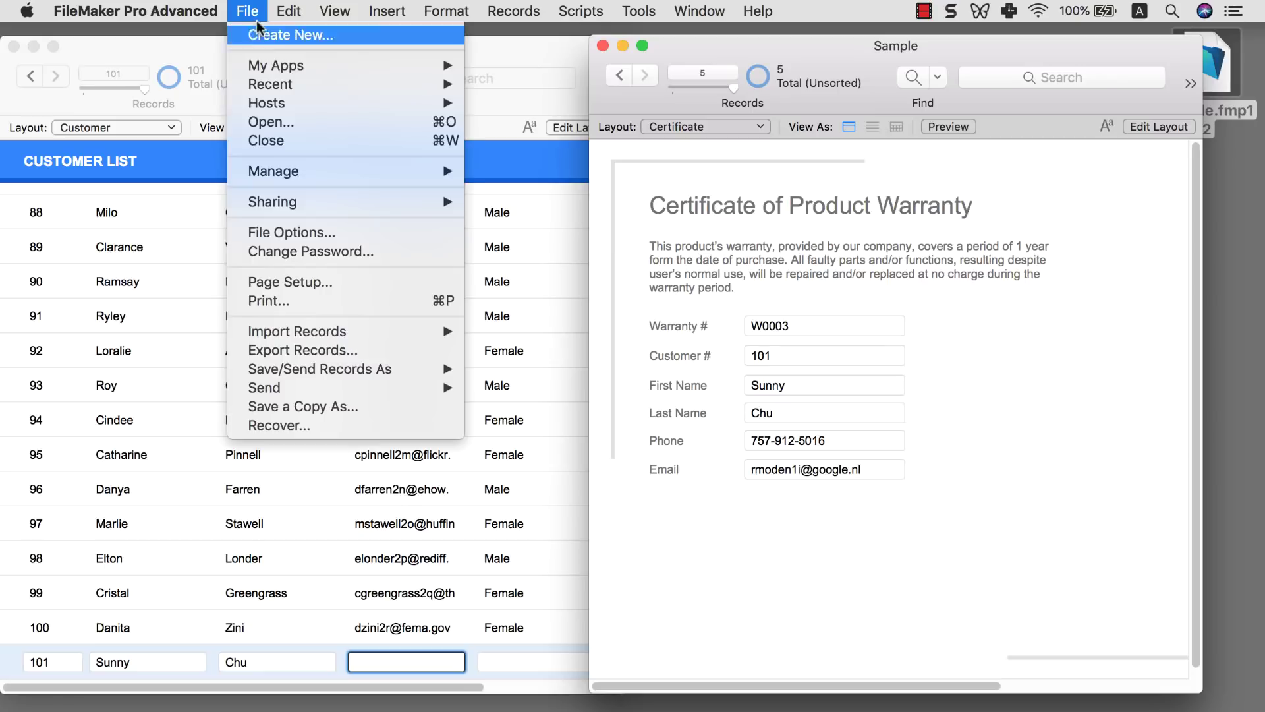
Step: In Manage Database, review First Name's lookup and uncheck 'Don't copy contents if empty' for Last Name
{"action": "mouse_move", "coordinate": [316, 171]}
{"action": "left_click", "coordinate": [515, 170]}
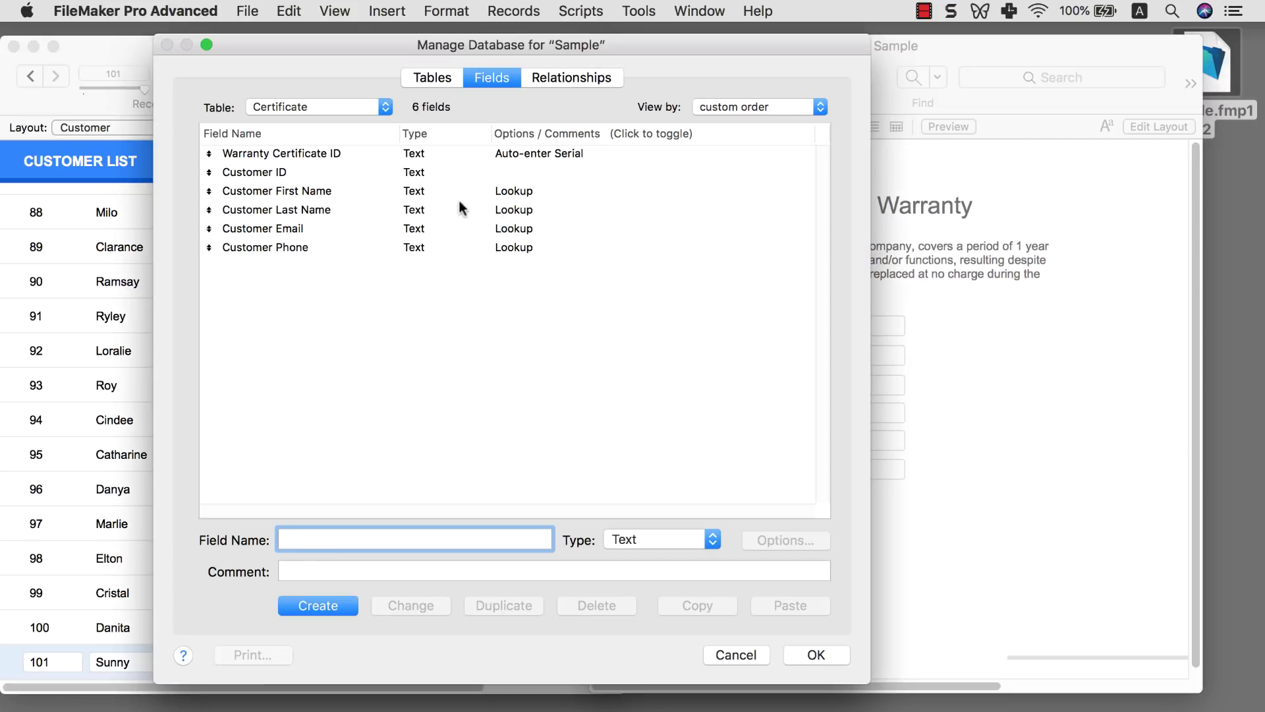
{"action": "double_click", "coordinate": [428, 196]}
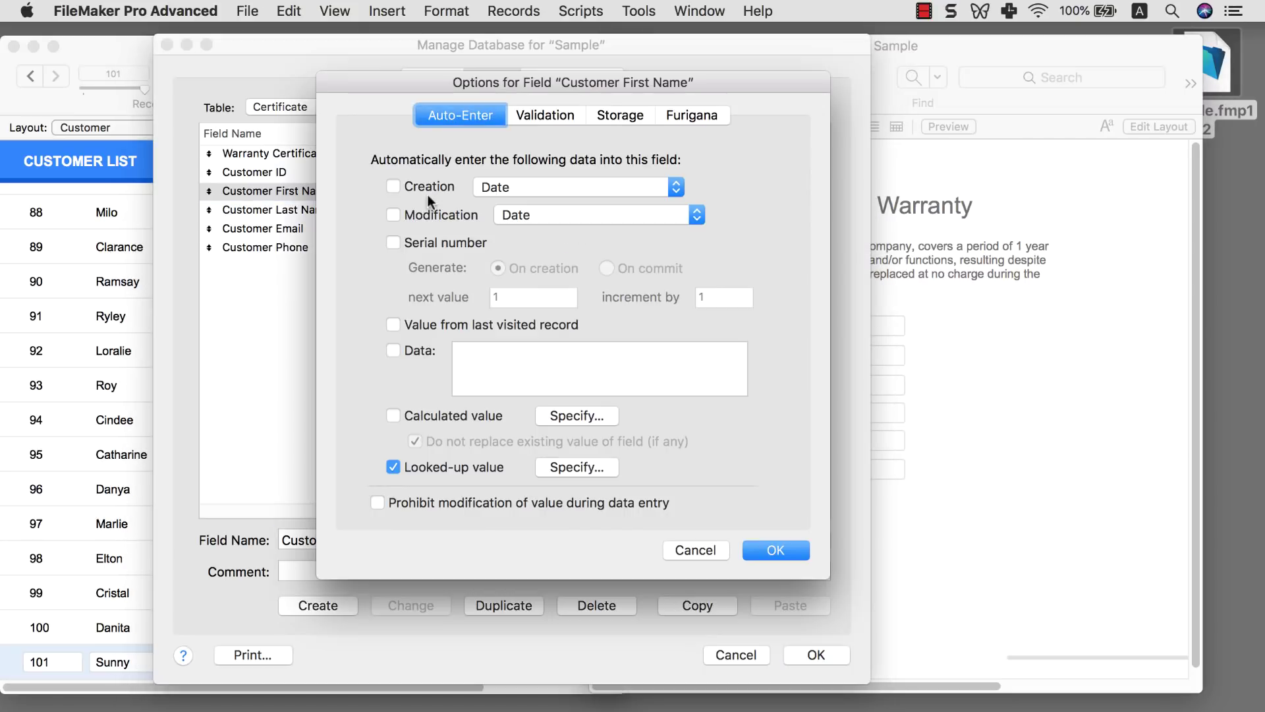
{"action": "left_click", "coordinate": [557, 466]}
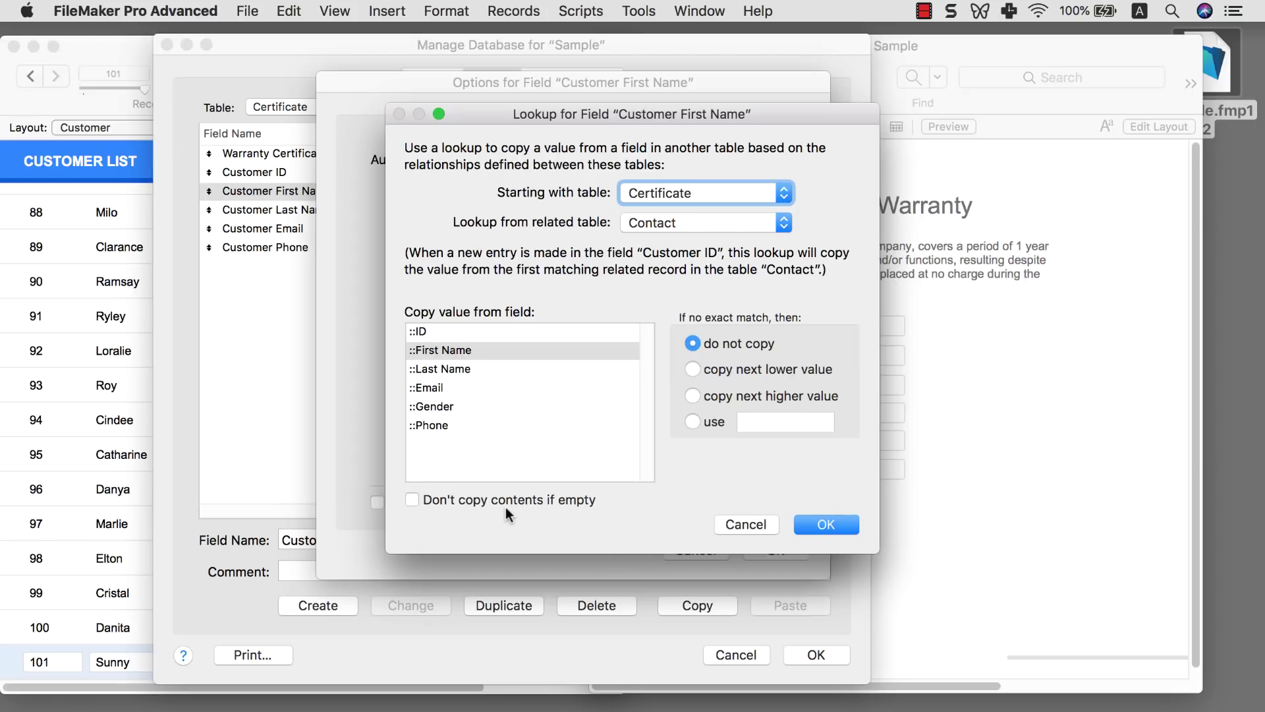
{"action": "left_click", "coordinate": [813, 526]}
{"action": "left_click", "coordinate": [771, 550]}
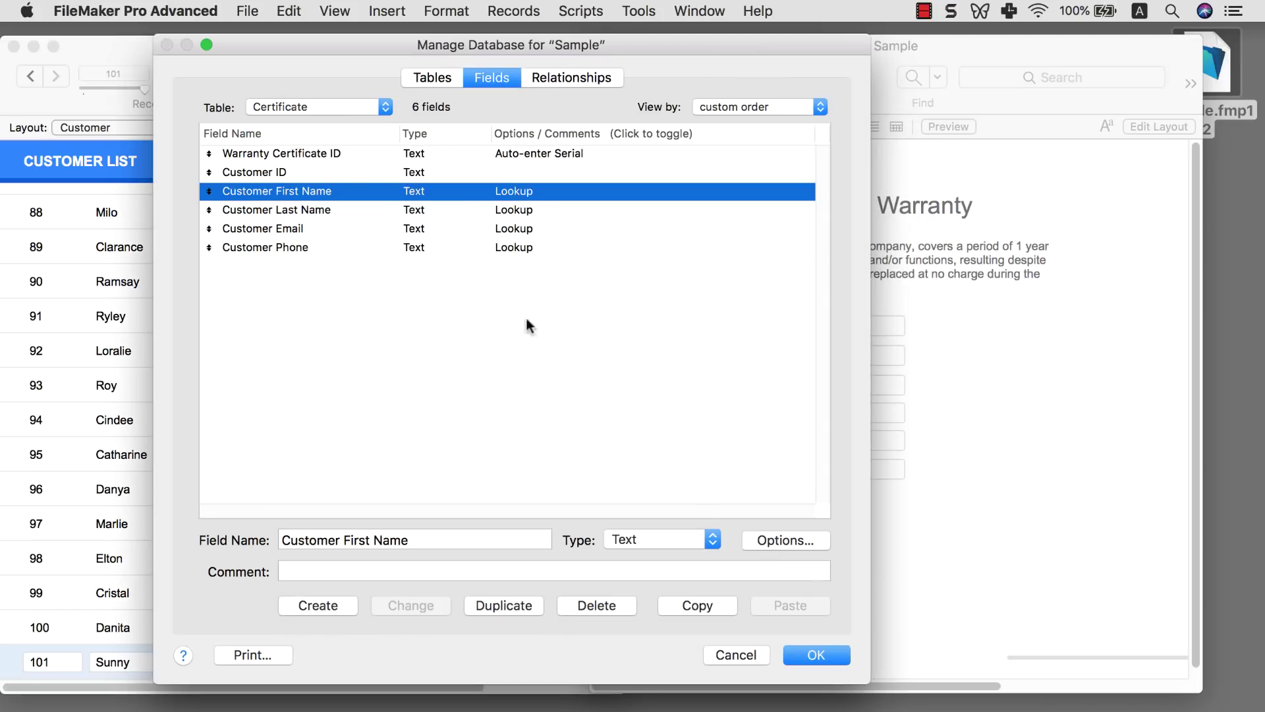
{"action": "double_click", "coordinate": [504, 209]}
{"action": "left_click", "coordinate": [543, 464]}
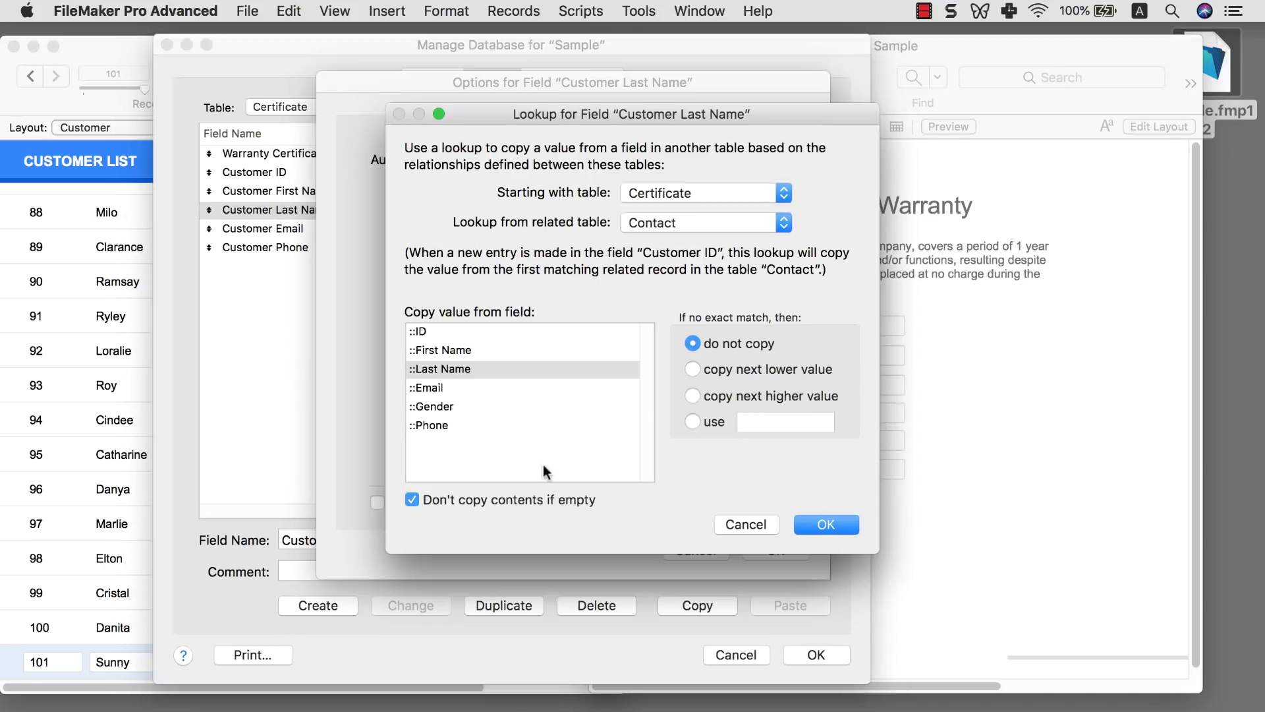
{"action": "left_click", "coordinate": [411, 500]}
{"action": "left_click", "coordinate": [826, 524]}
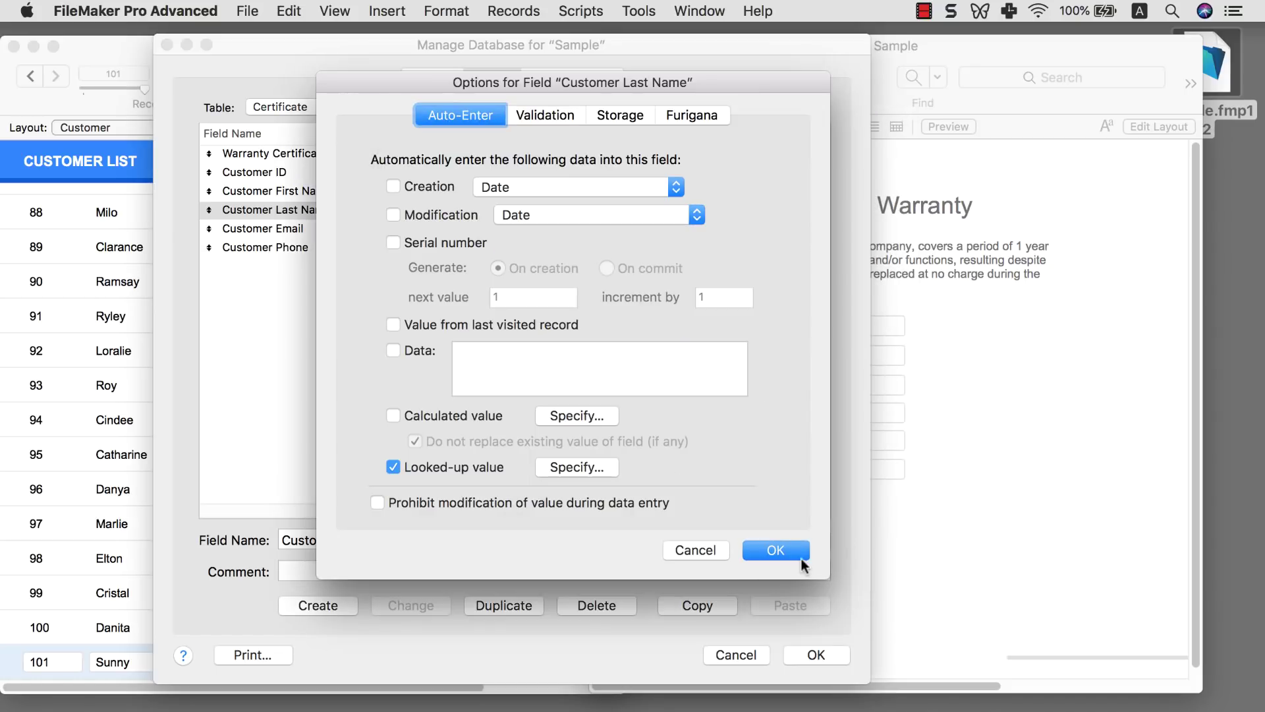
{"action": "left_click", "coordinate": [783, 552]}
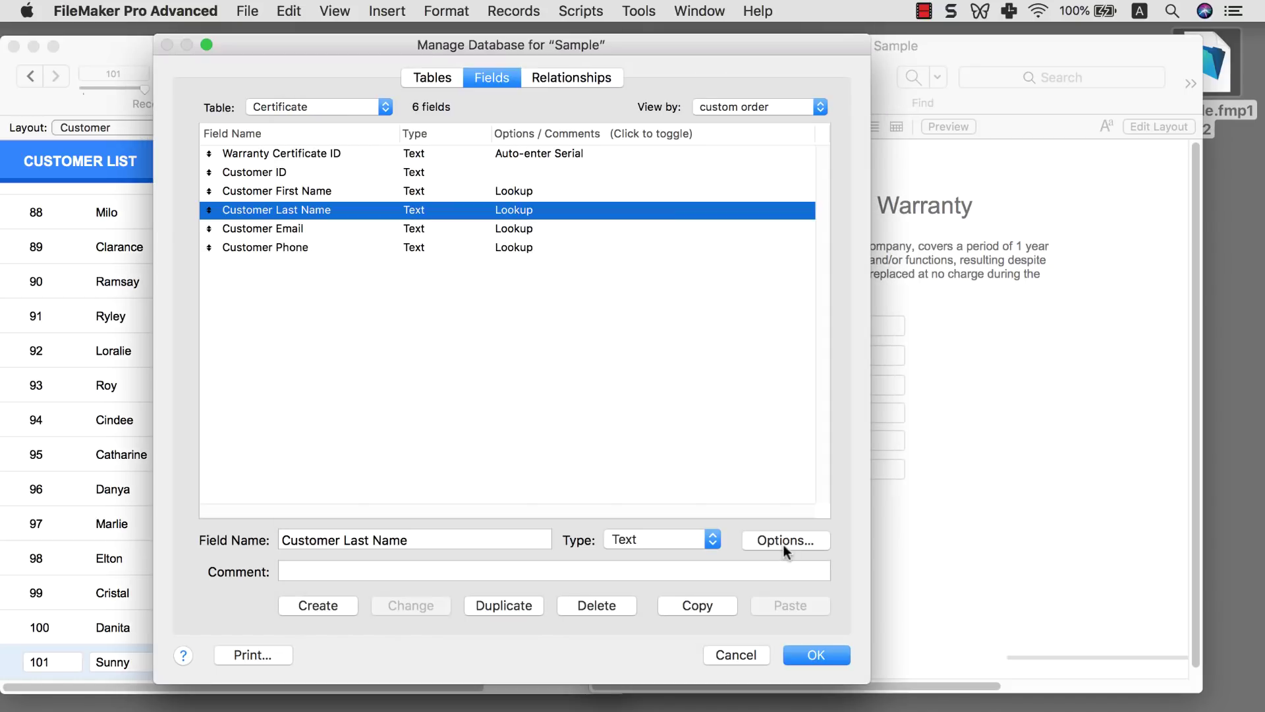
Step: Uncheck 'Don't copy contents if empty' for the Email and Phone lookups and save the definitions
{"action": "double_click", "coordinate": [481, 229]}
{"action": "left_click", "coordinate": [576, 467]}
{"action": "left_click", "coordinate": [461, 500]}
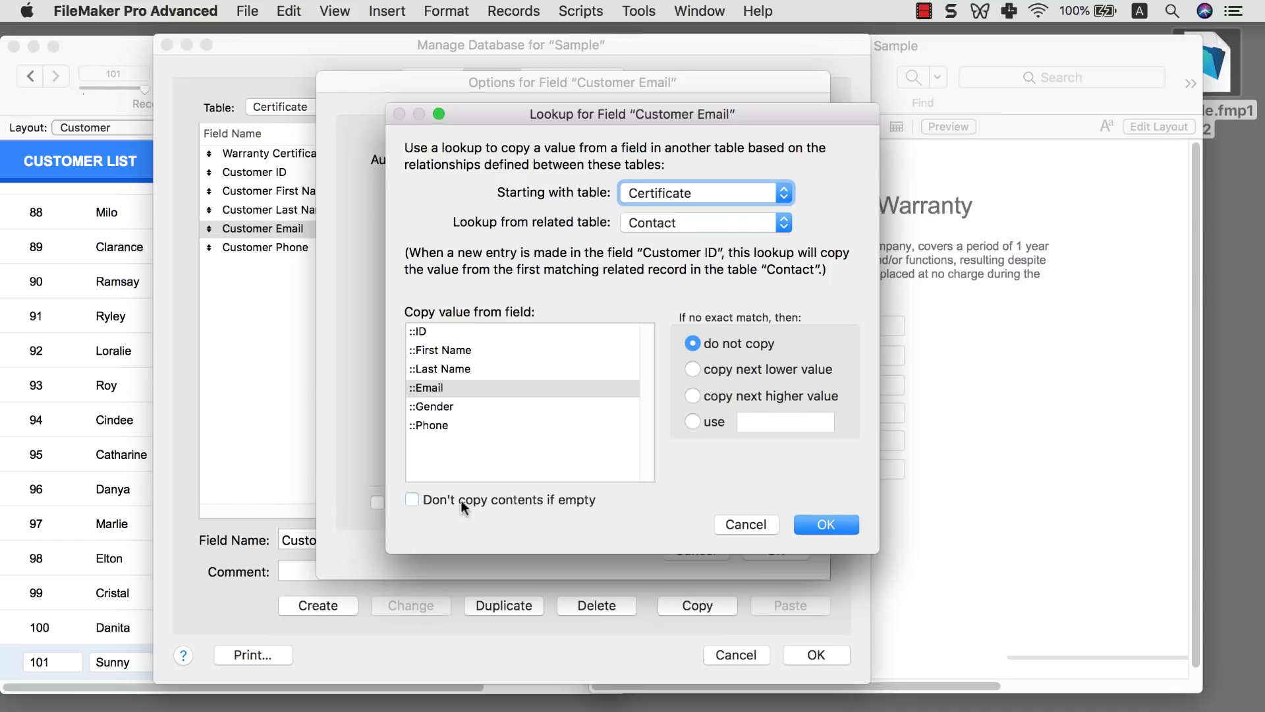
{"action": "left_click", "coordinate": [824, 526]}
{"action": "left_click", "coordinate": [776, 551]}
{"action": "double_click", "coordinate": [485, 246]}
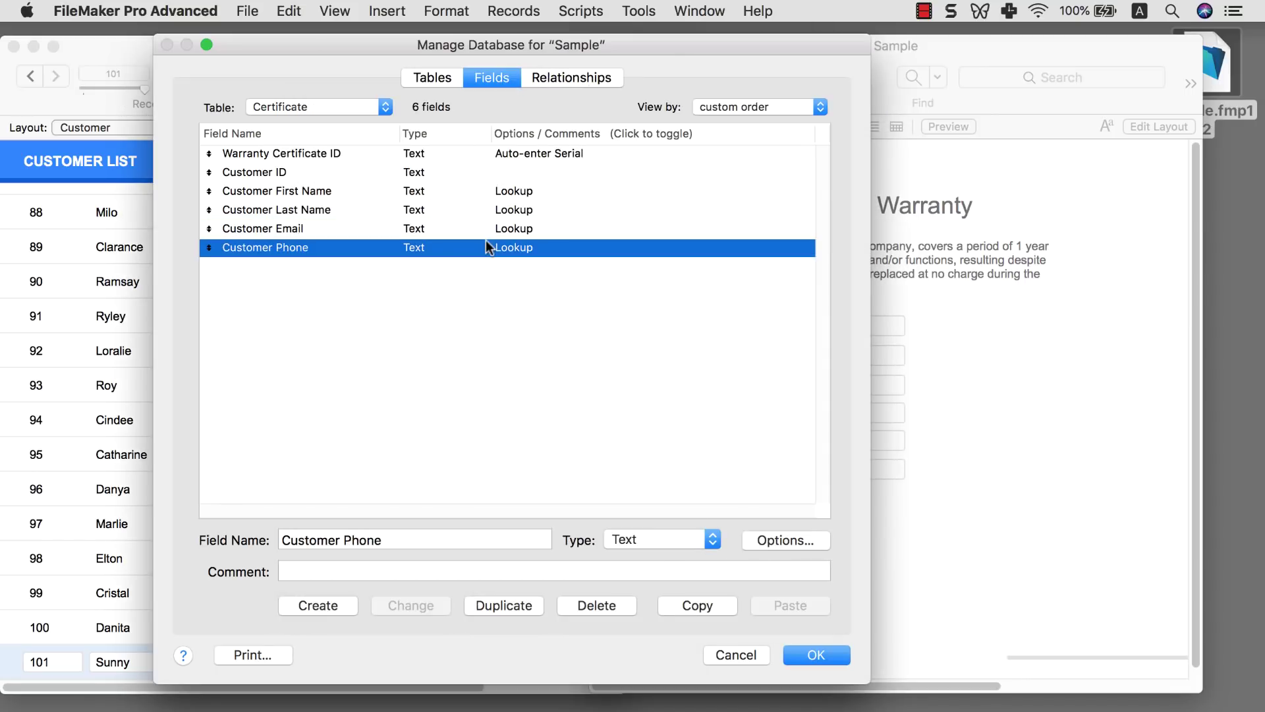
{"action": "left_click", "coordinate": [547, 468]}
{"action": "left_click", "coordinate": [535, 499]}
{"action": "left_click", "coordinate": [893, 523]}
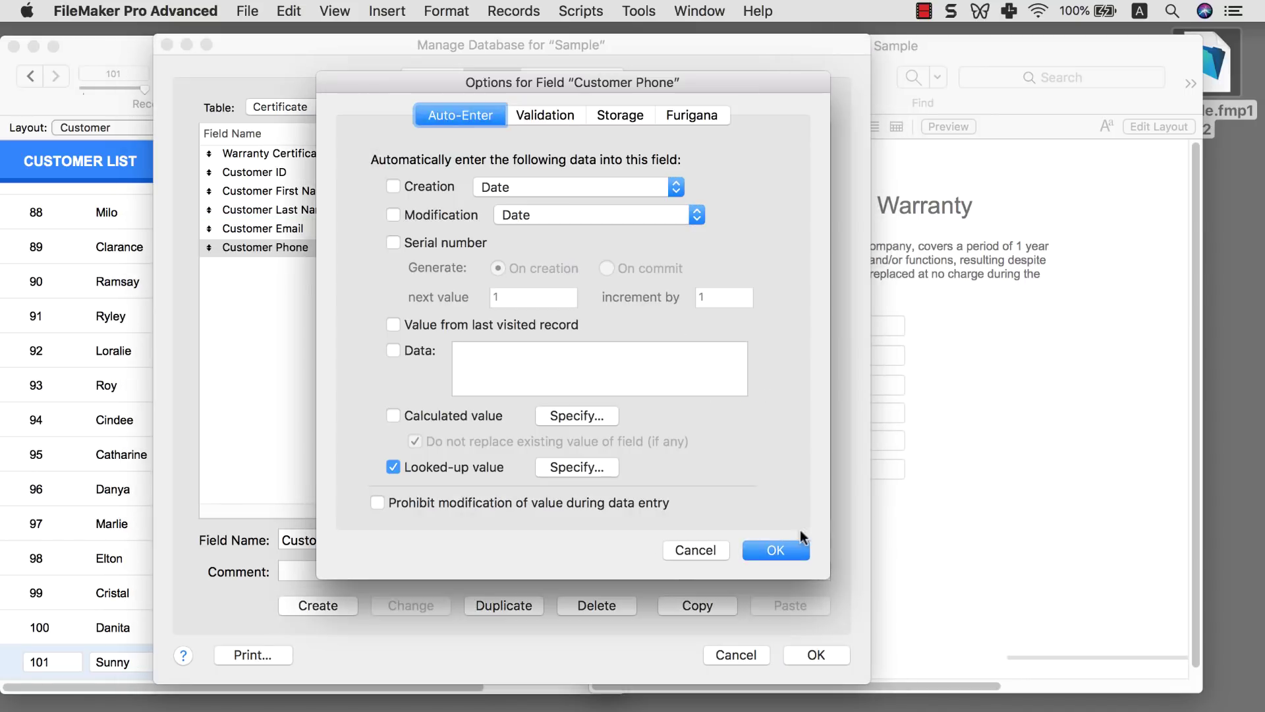
{"action": "left_click", "coordinate": [788, 550]}
{"action": "left_click", "coordinate": [816, 654]}
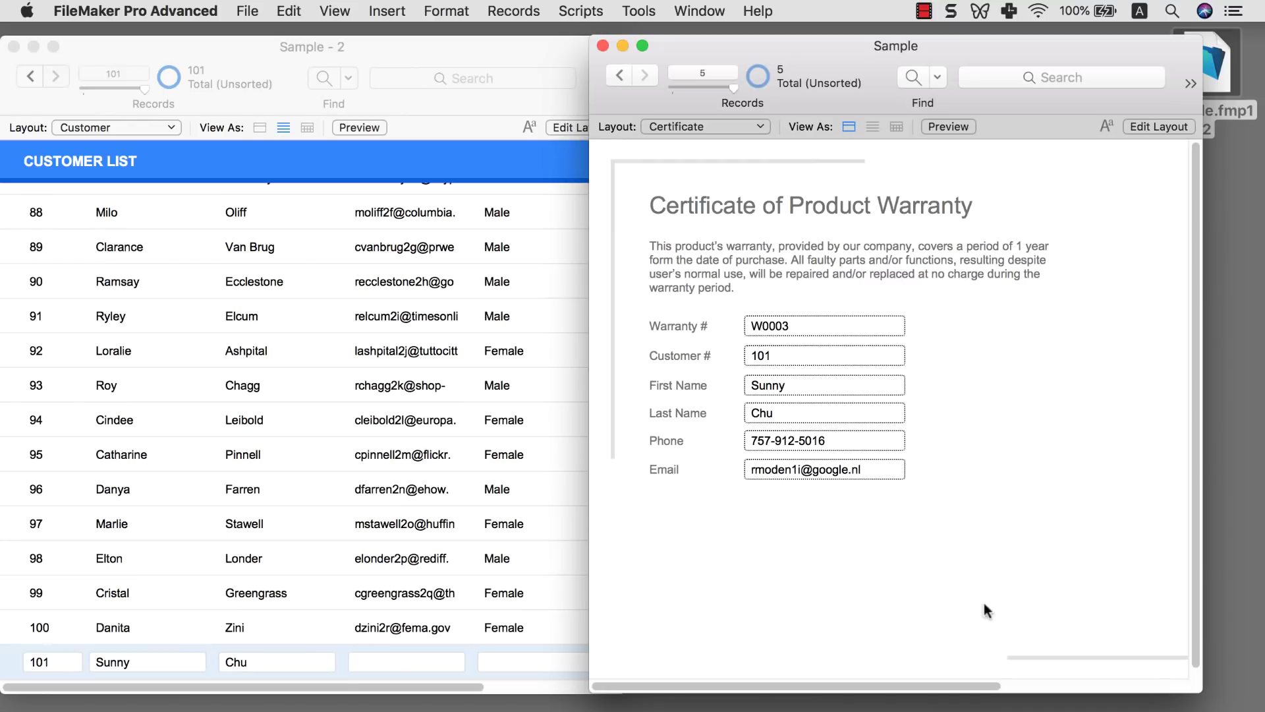
Step: Pick another customer in Customer #, then re-pick the newest one so Phone and Email blank out
{"action": "left_click", "coordinate": [796, 356]}
{"action": "left_click", "coordinate": [765, 478]}
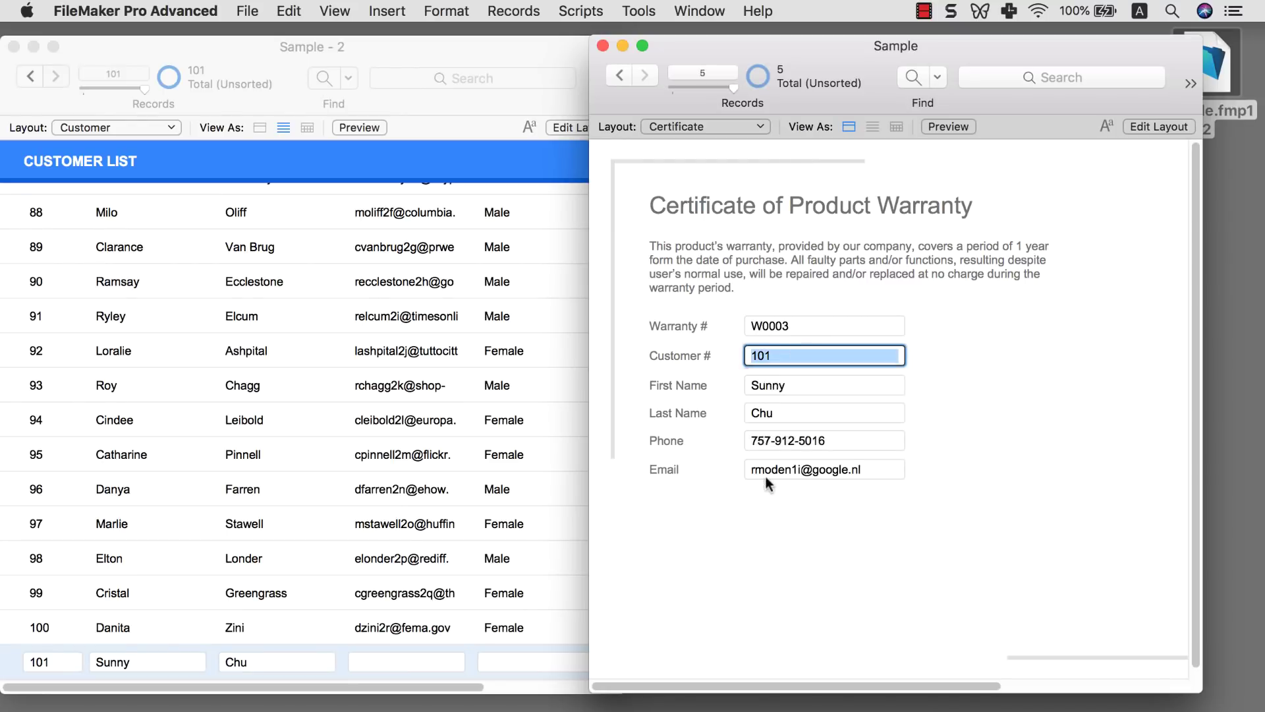
{"action": "key", "text": "Tab"}
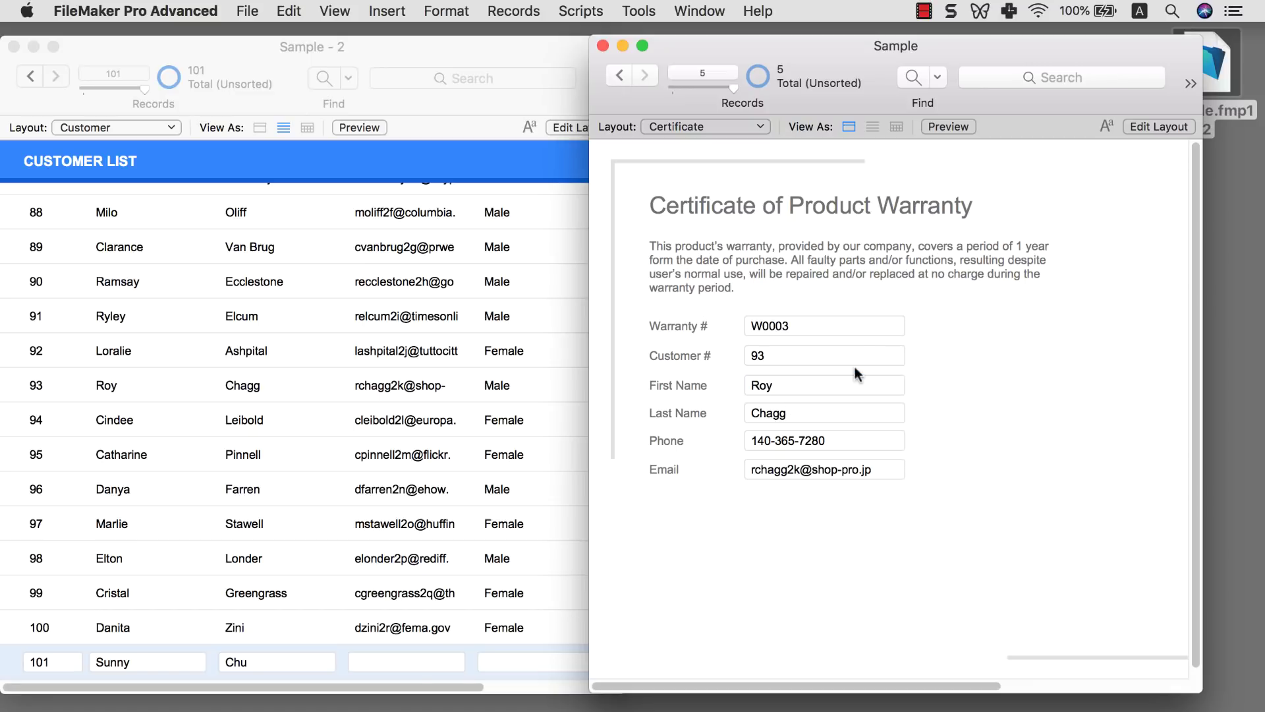
{"action": "left_click", "coordinate": [893, 355]}
{"action": "scroll", "coordinate": [913, 580], "scroll_direction": "down", "scroll_amount": 5}
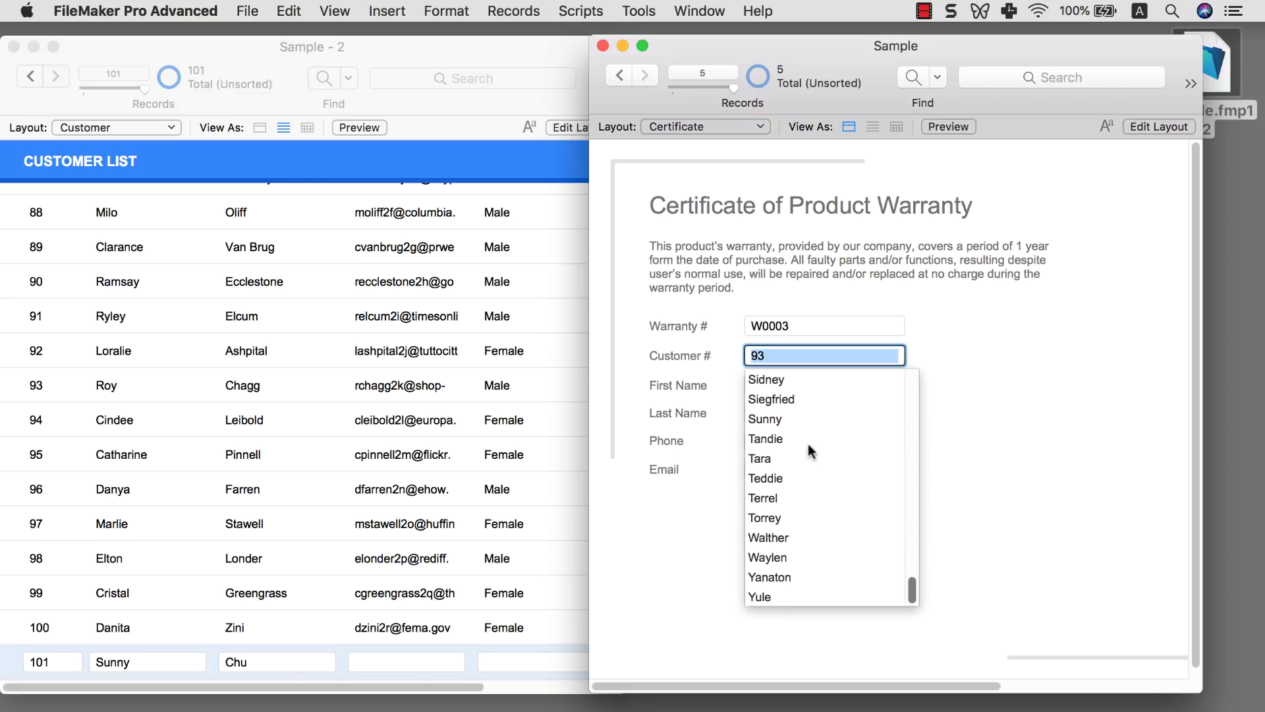
{"action": "left_click", "coordinate": [762, 417]}
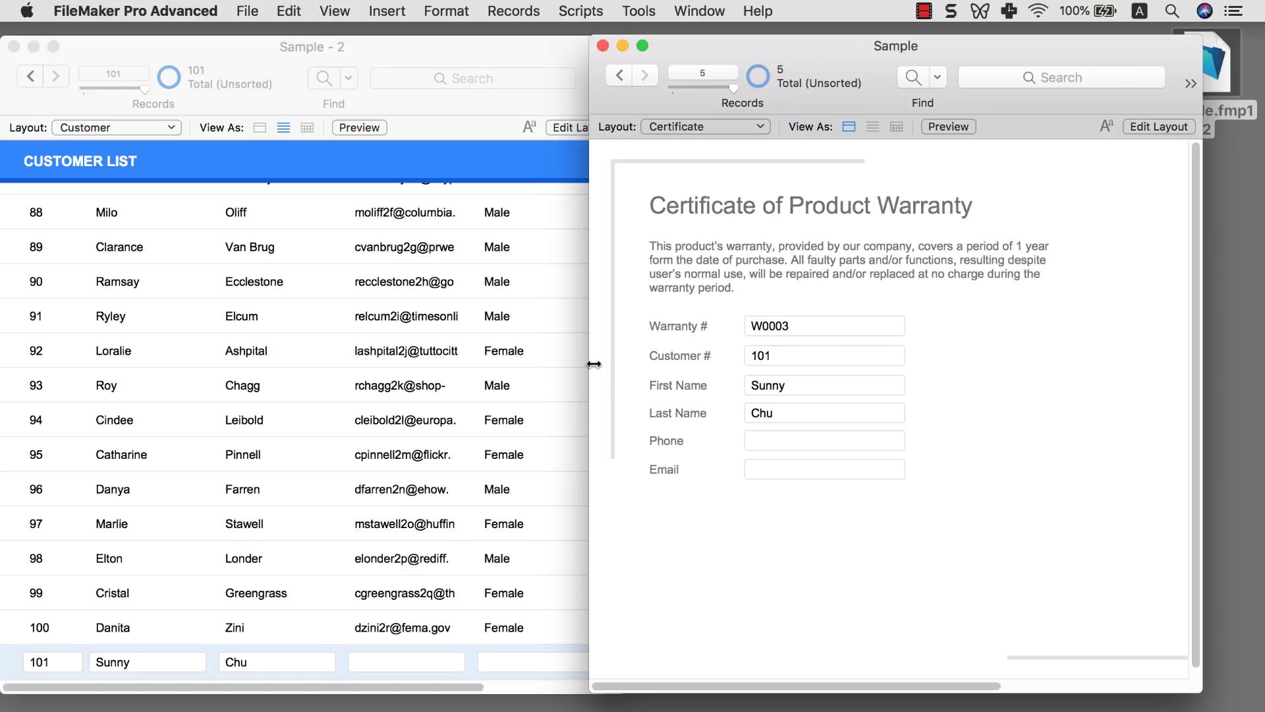
Step: Widen the certificate window to reveal the seal, then enter Layout mode and select First Name
{"action": "left_click_drag", "start_coordinate": [594, 364], "coordinate": [347, 356]}
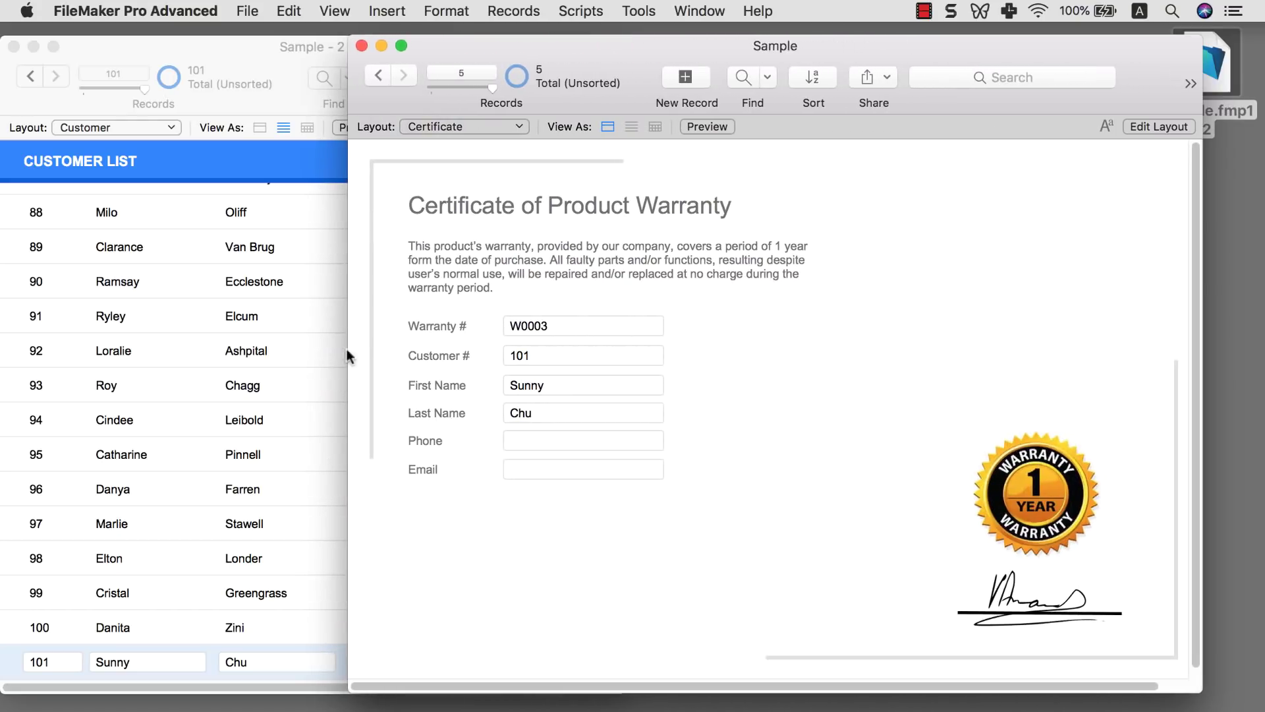
{"action": "left_click_drag", "start_coordinate": [1073, 49], "coordinate": [1121, 50]}
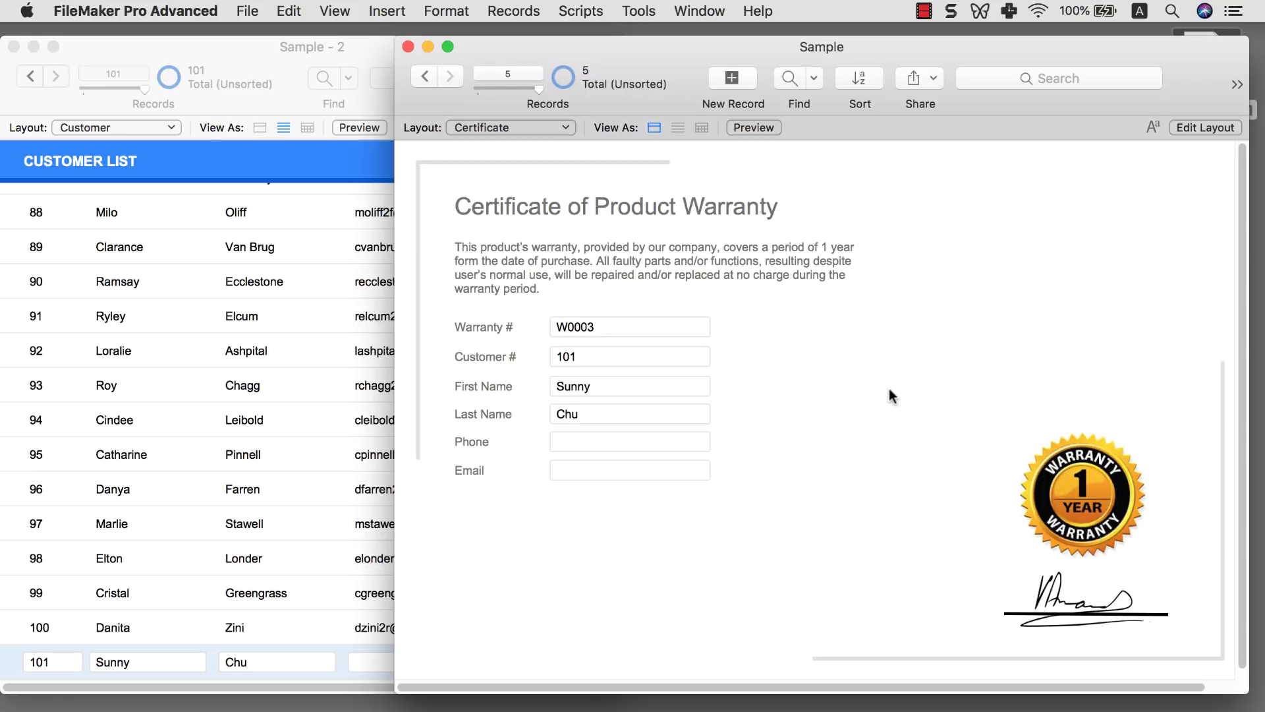
{"action": "key", "text": "super+l"}
{"action": "left_click", "coordinate": [469, 410]}
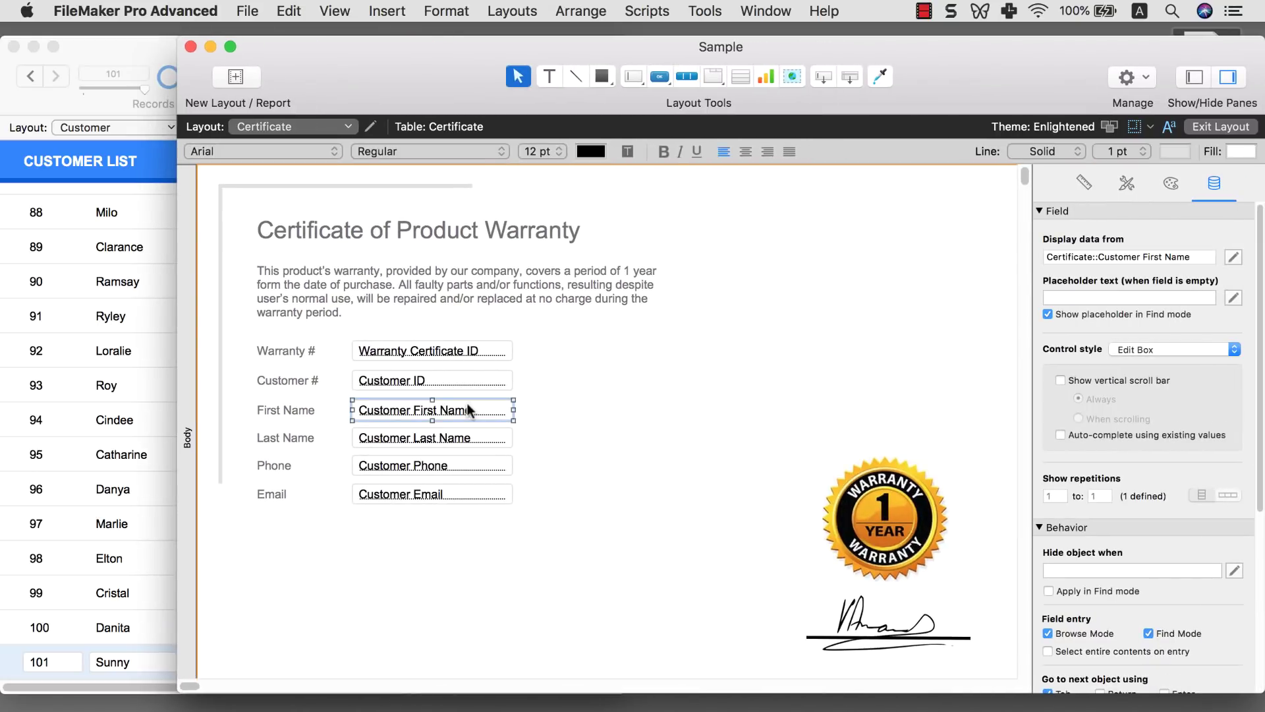
Step: Copy the First Name field beside Warranty #, point it at Contact::First Name, and return to Browse mode
{"action": "left_click_drag", "start_coordinate": [469, 410], "coordinate": [662, 362]}
{"action": "double_click", "coordinate": [662, 362]}
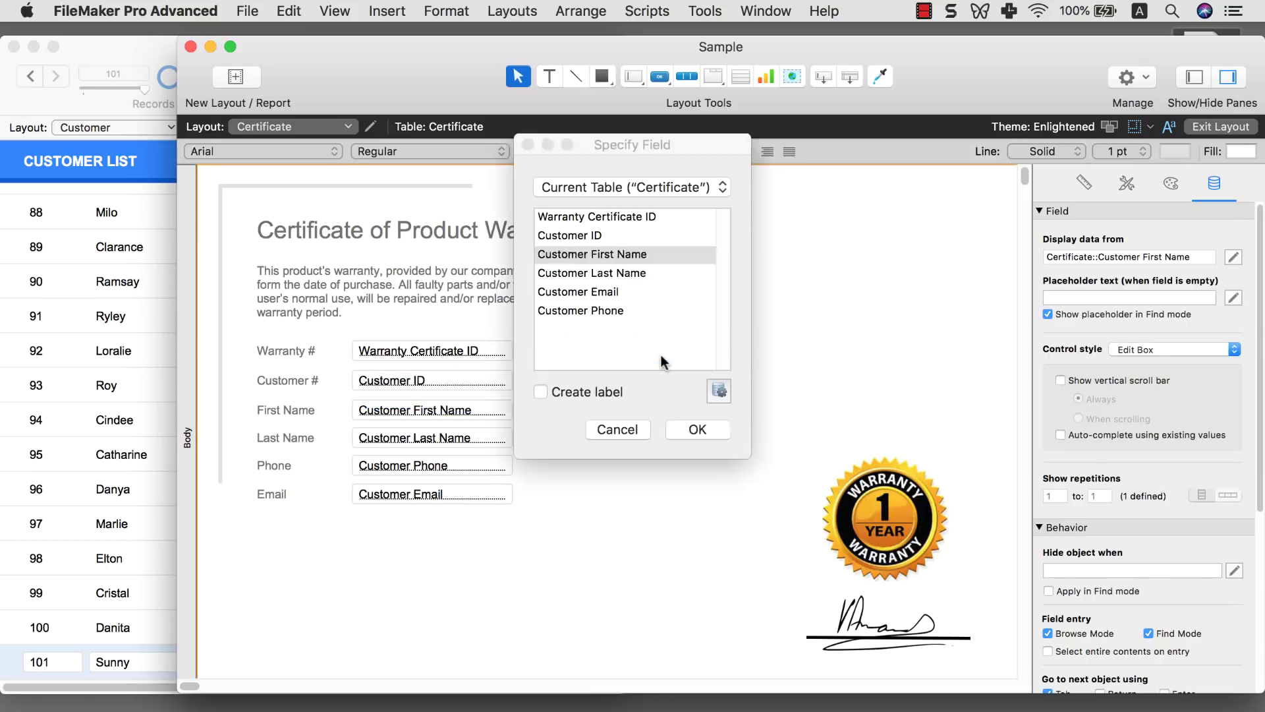
{"action": "left_click", "coordinate": [663, 187]}
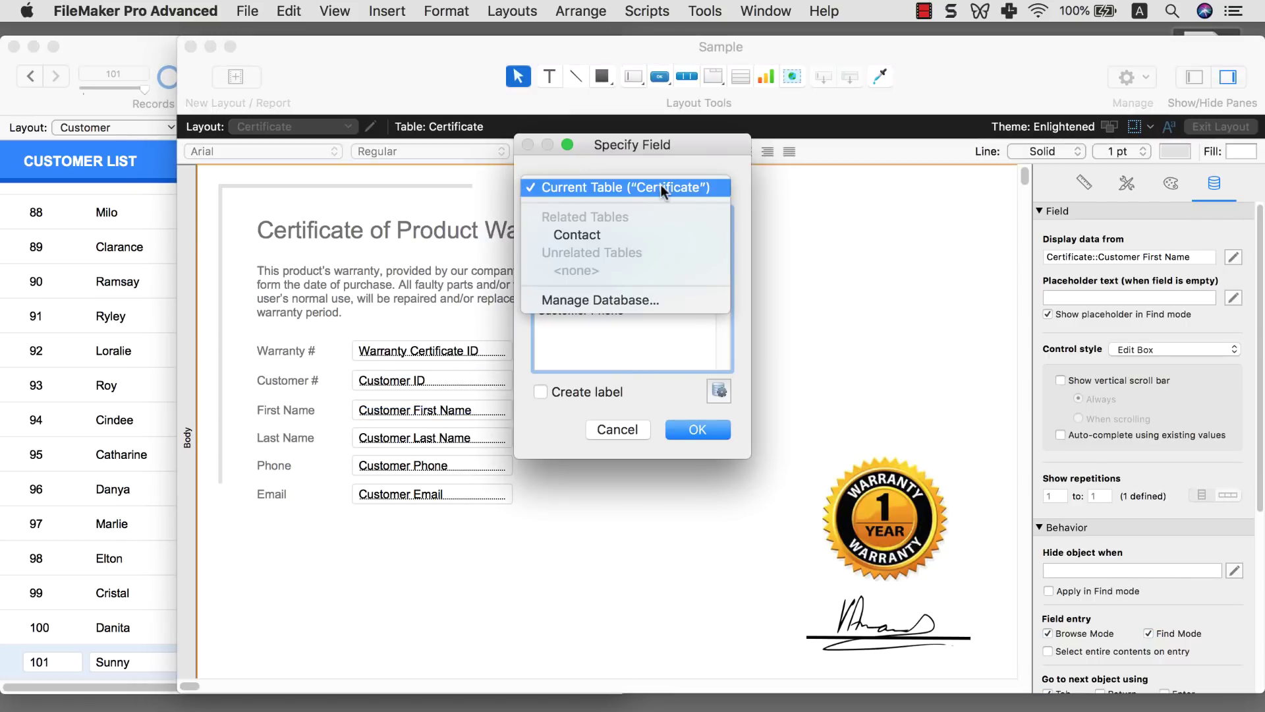
{"action": "left_click", "coordinate": [661, 236]}
{"action": "left_click", "coordinate": [592, 238]}
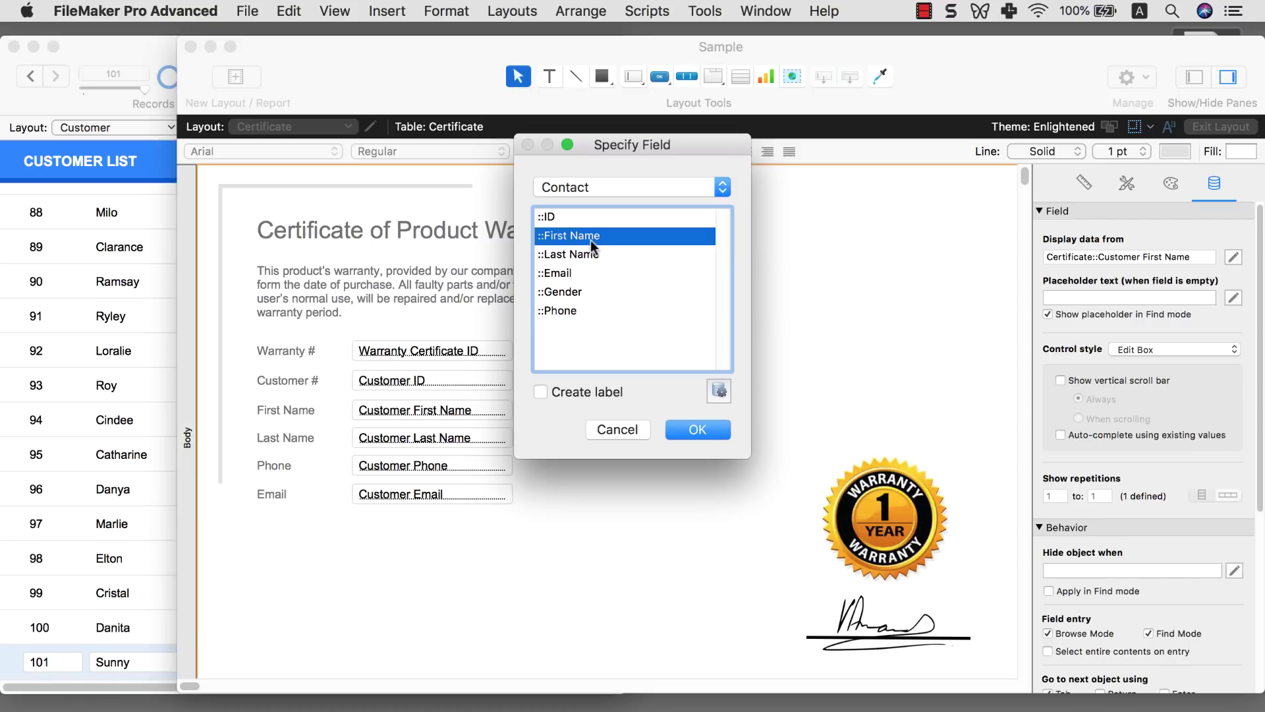
{"action": "double_click", "coordinate": [592, 239]}
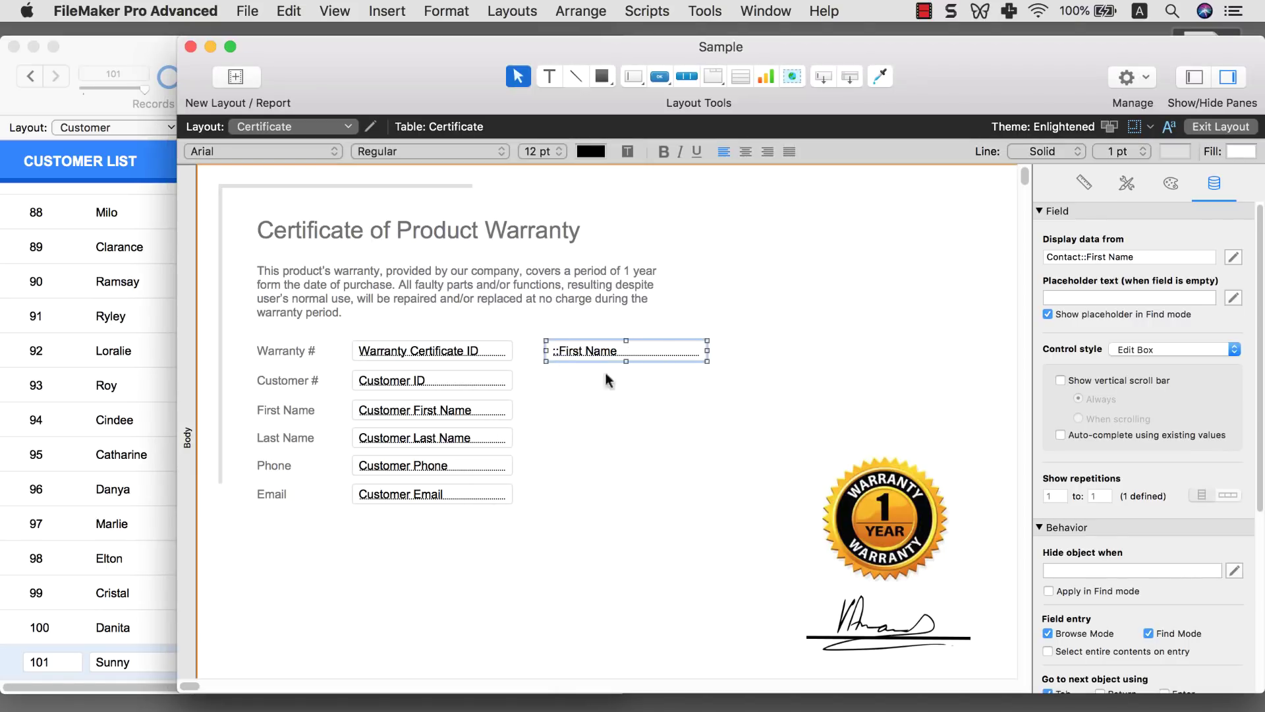
{"action": "left_click", "coordinate": [584, 396]}
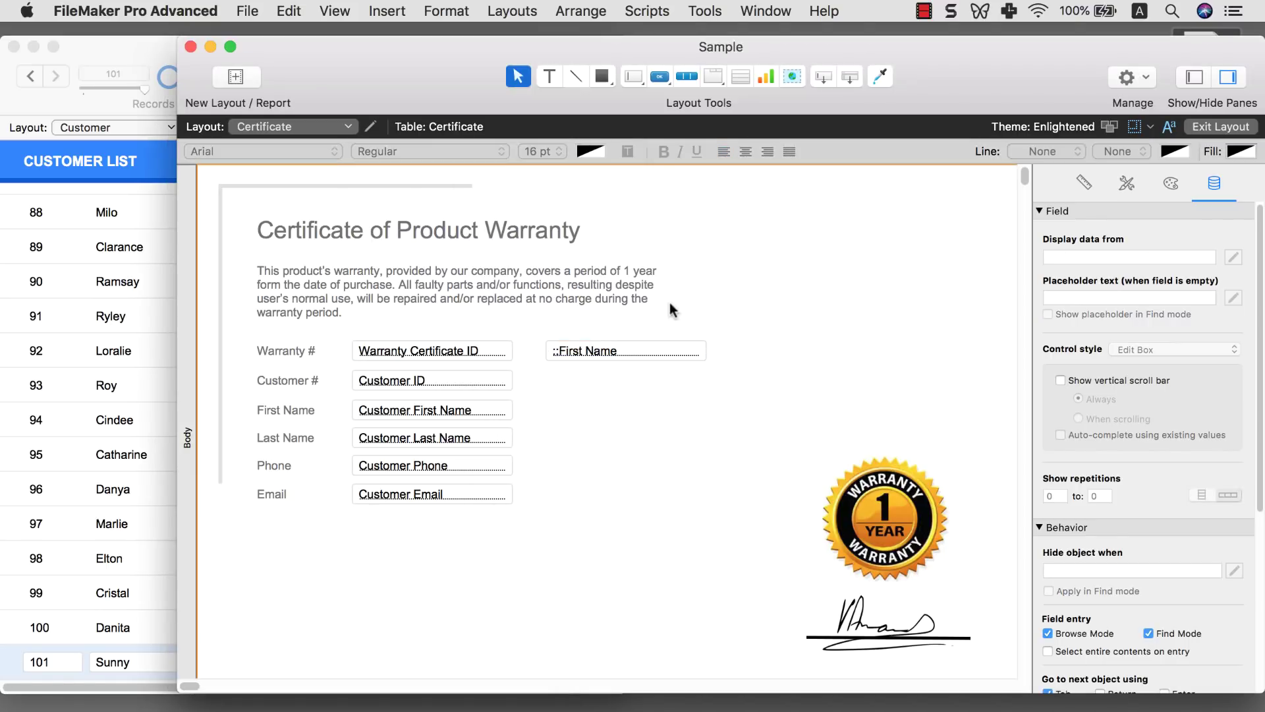
{"action": "key", "text": "super+b"}
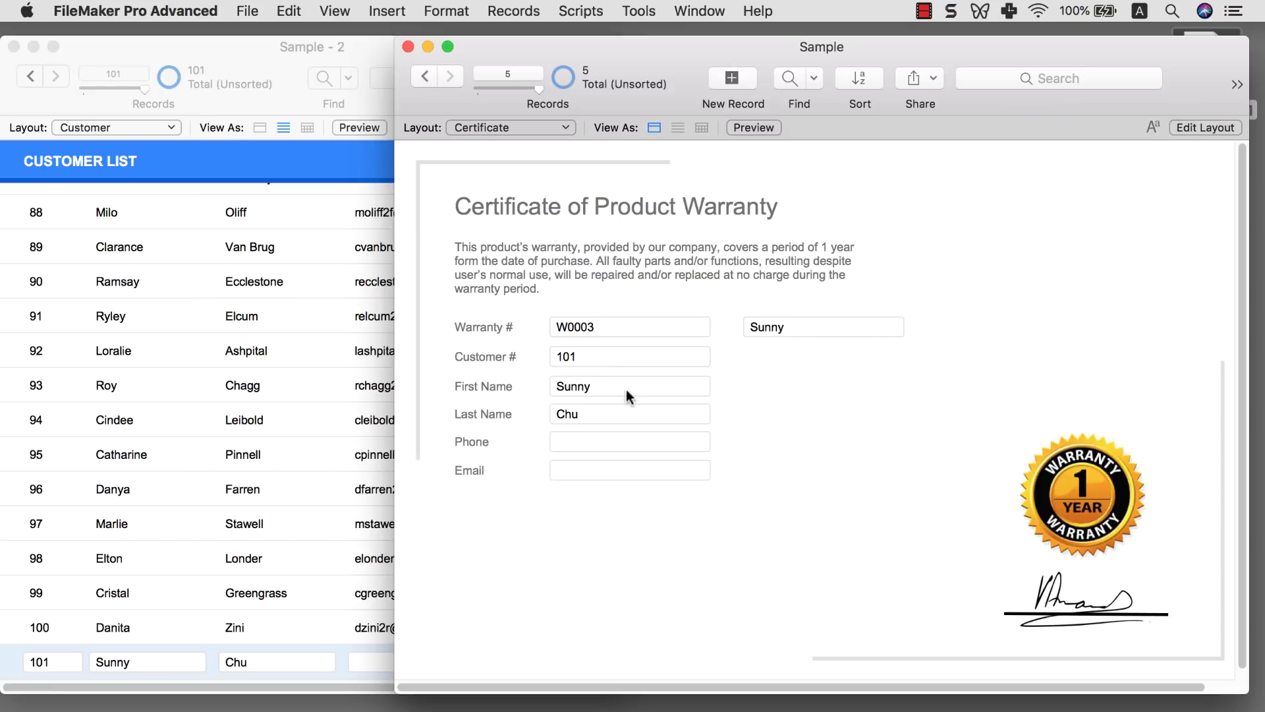
Step: Append extra y's to the related Contact first name and commit the change
{"action": "left_click", "coordinate": [785, 332]}
{"action": "left_click_drag", "start_coordinate": [845, 326], "coordinate": [745, 327]}
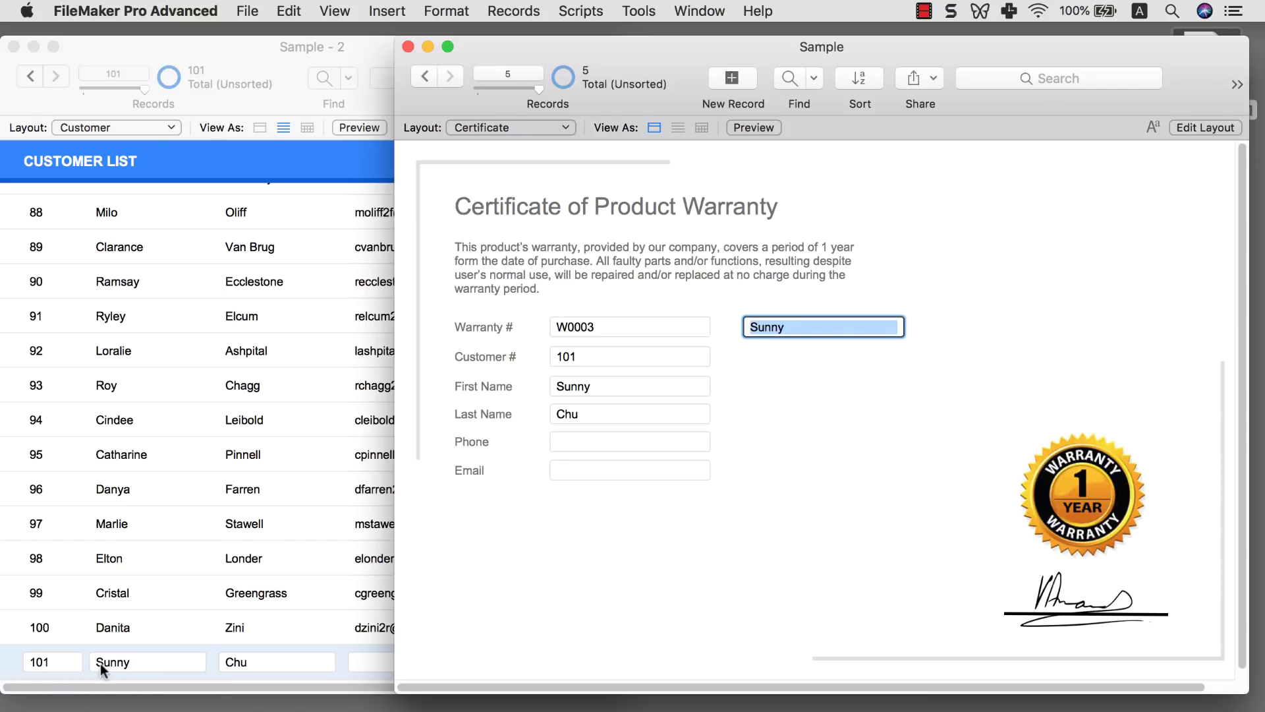
{"action": "left_click", "coordinate": [848, 353]}
{"action": "left_click_drag", "start_coordinate": [824, 327], "coordinate": [733, 327]}
{"action": "left_click", "coordinate": [806, 328]}
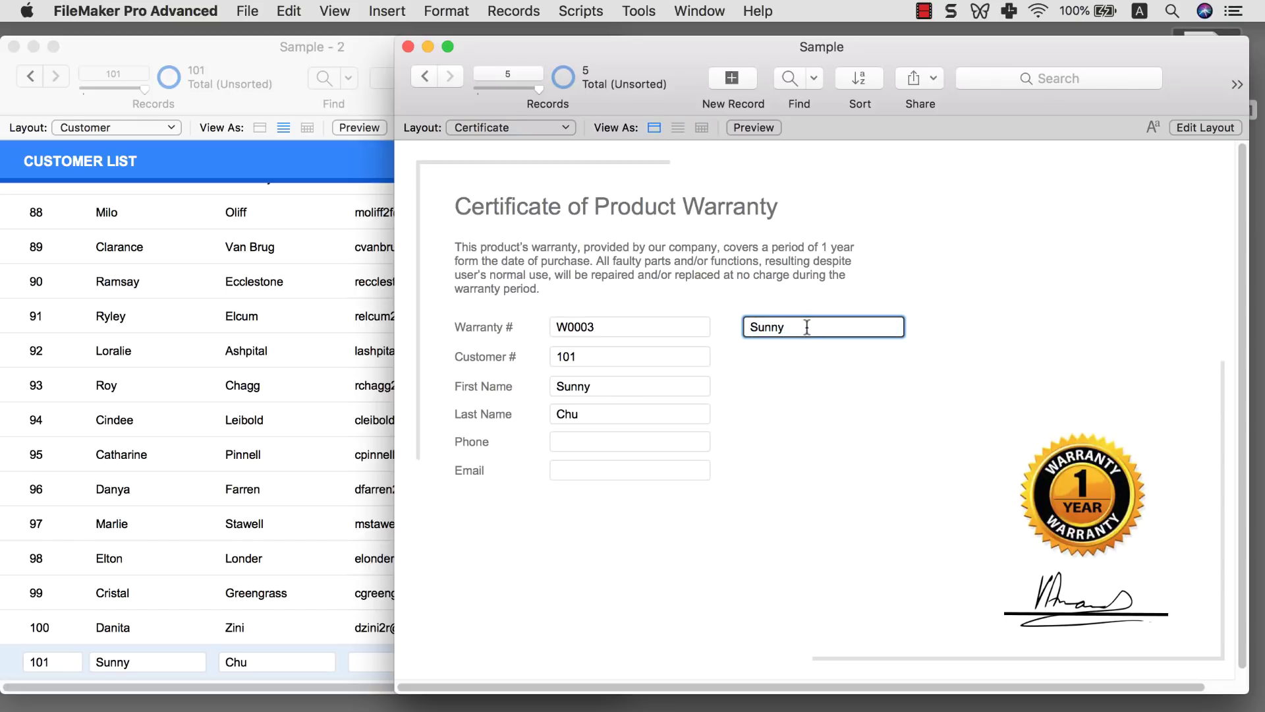
{"action": "type", "text": "yyy"}
{"action": "key", "text": "BackSpace"}
{"action": "left_click", "coordinate": [865, 433]}
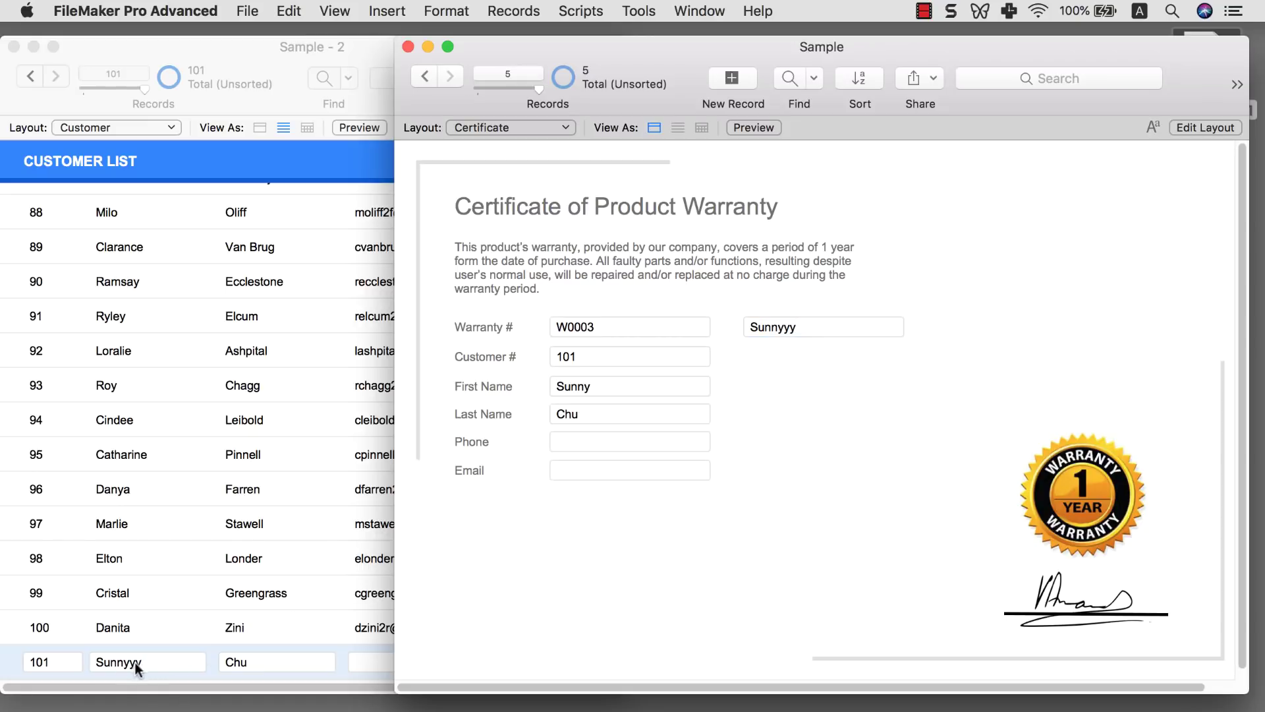
Step: Type junk characters 'yyyyyjgkh' into the certificate's looked-up First Name and commit it
{"action": "left_click", "coordinate": [618, 387]}
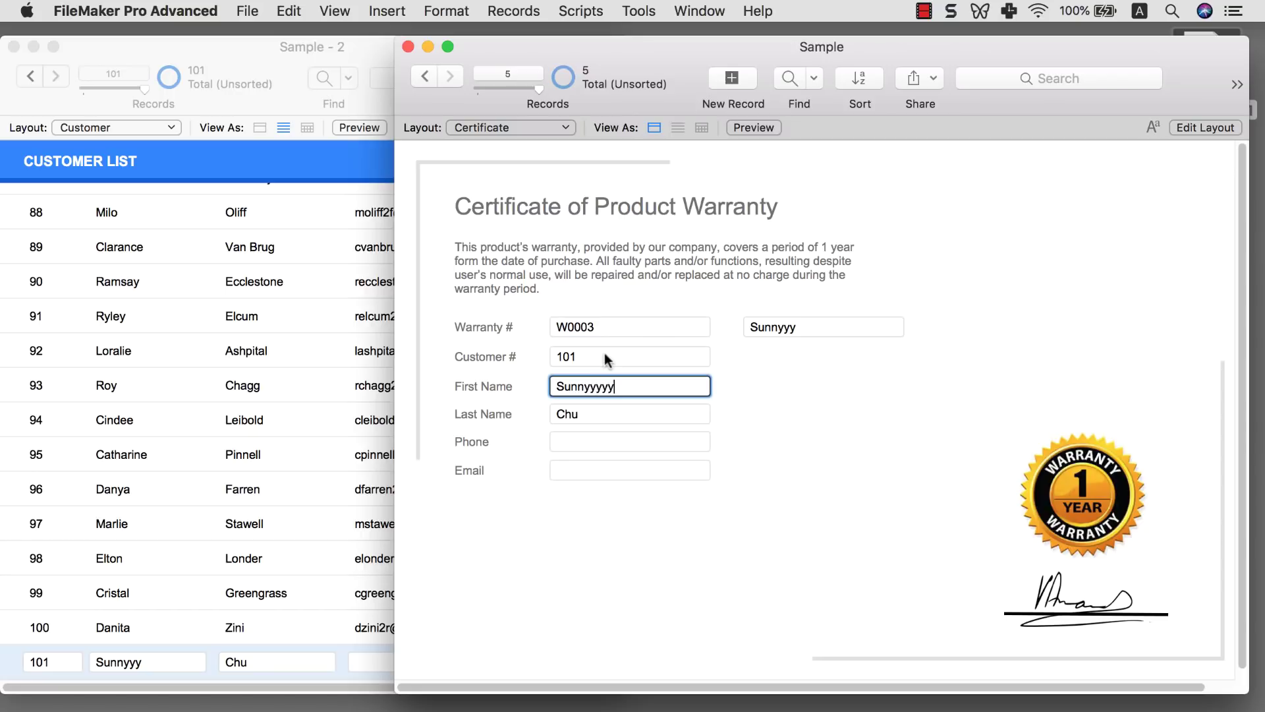
{"action": "type", "text": "yyyyyjgkhj"}
{"action": "left_click", "coordinate": [868, 434]}
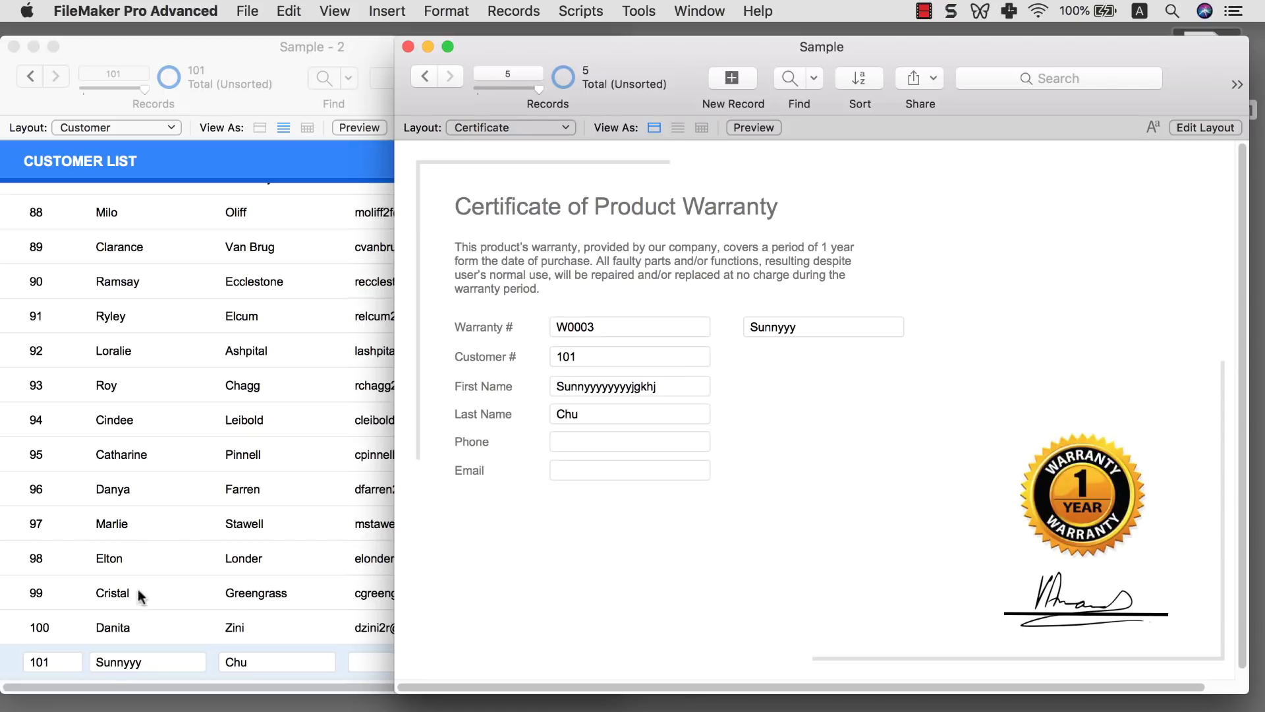
{"action": "left_click", "coordinate": [672, 390]}
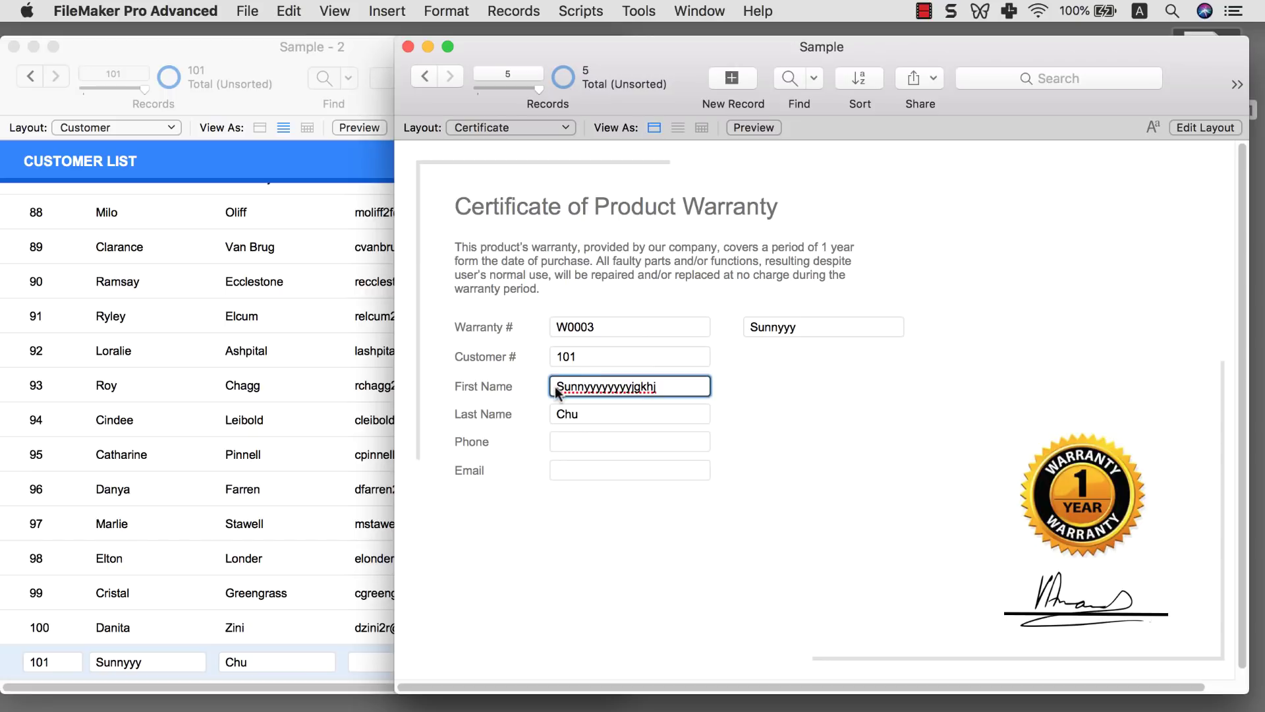
{"action": "triple_click", "coordinate": [559, 387]}
Step: Delete the junk characters so First Name returns to its original value, and commit the record
{"action": "left_click", "coordinate": [139, 662]}
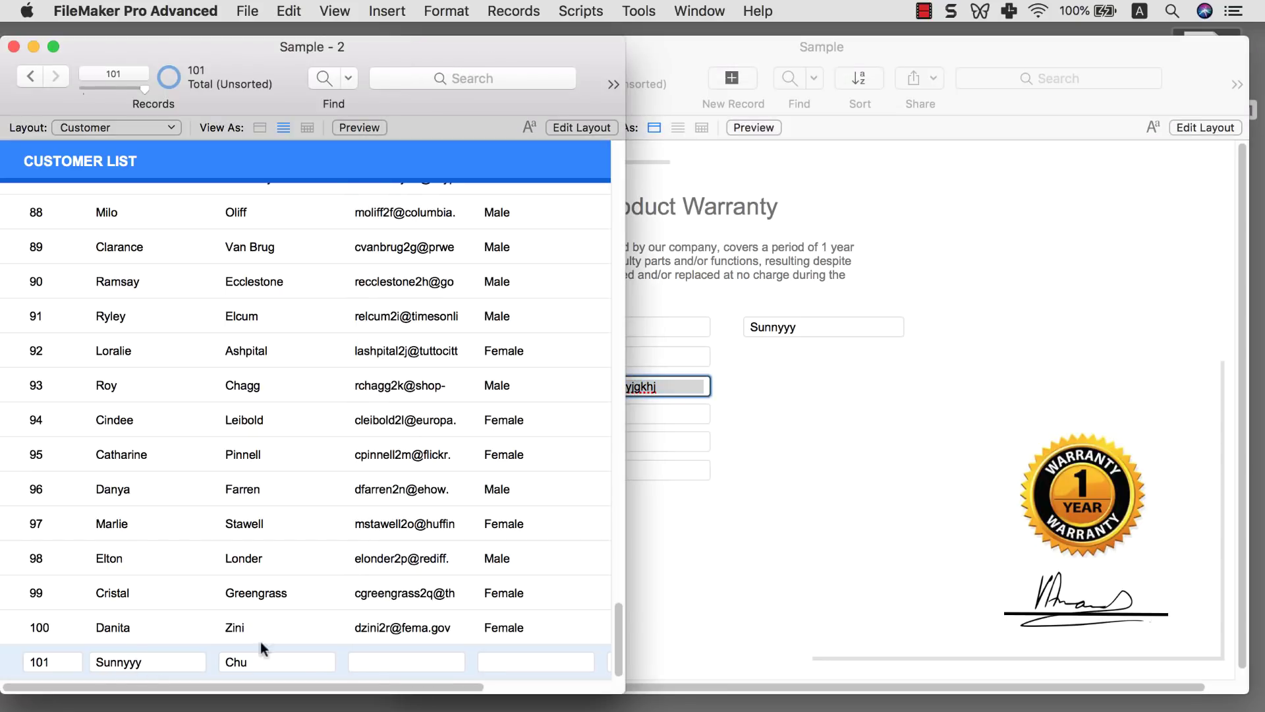
{"action": "left_click", "coordinate": [753, 390]}
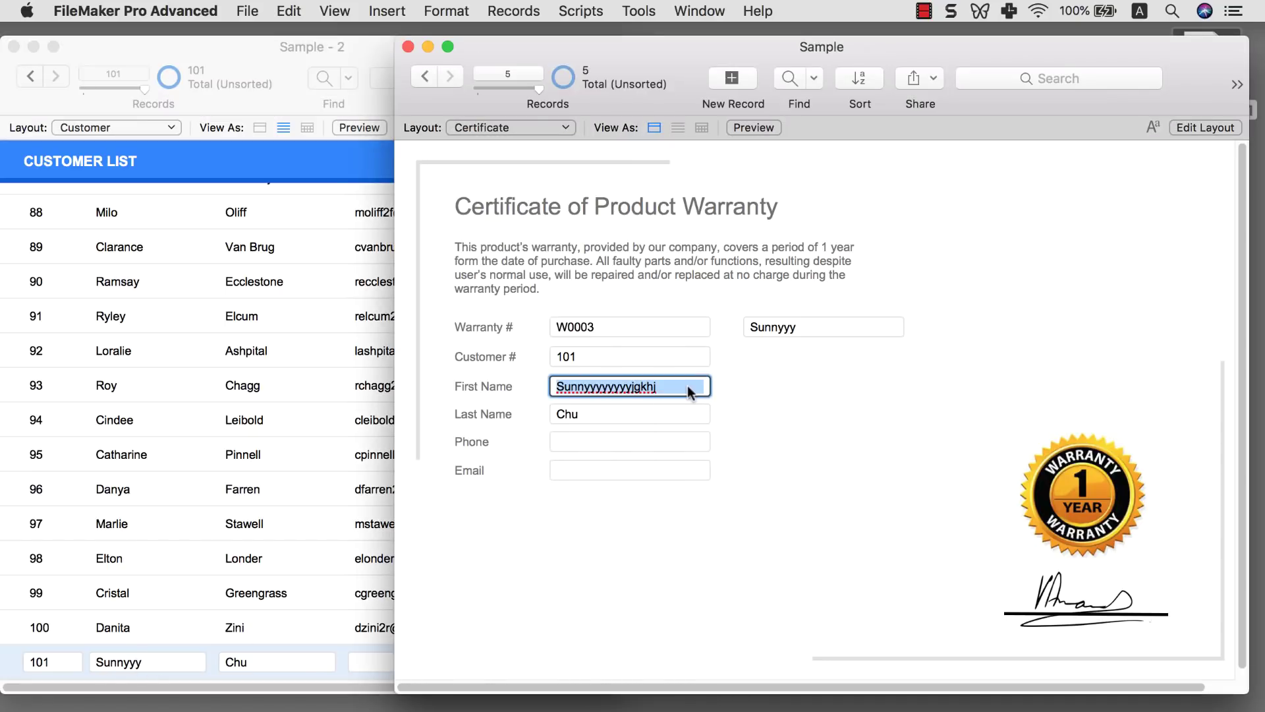
{"action": "left_click", "coordinate": [690, 390]}
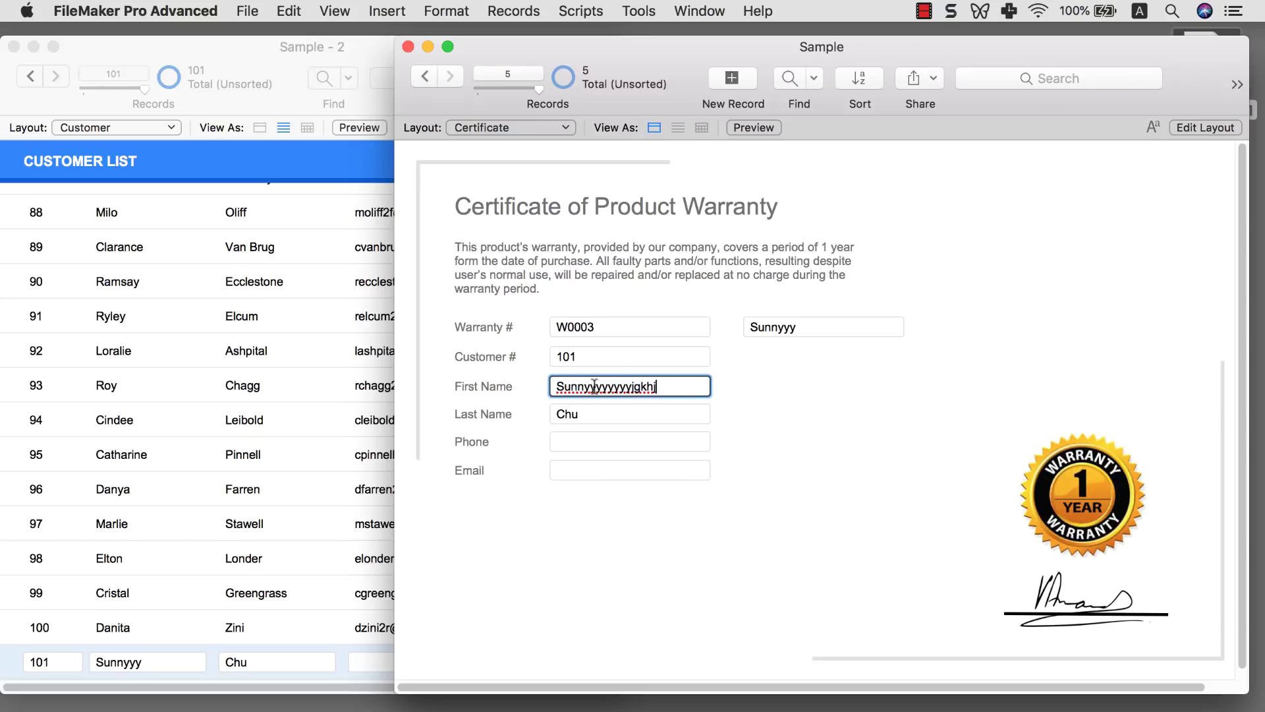
{"action": "left_click_drag", "start_coordinate": [594, 387], "coordinate": [669, 384]}
{"action": "key", "text": "BackSpace"}
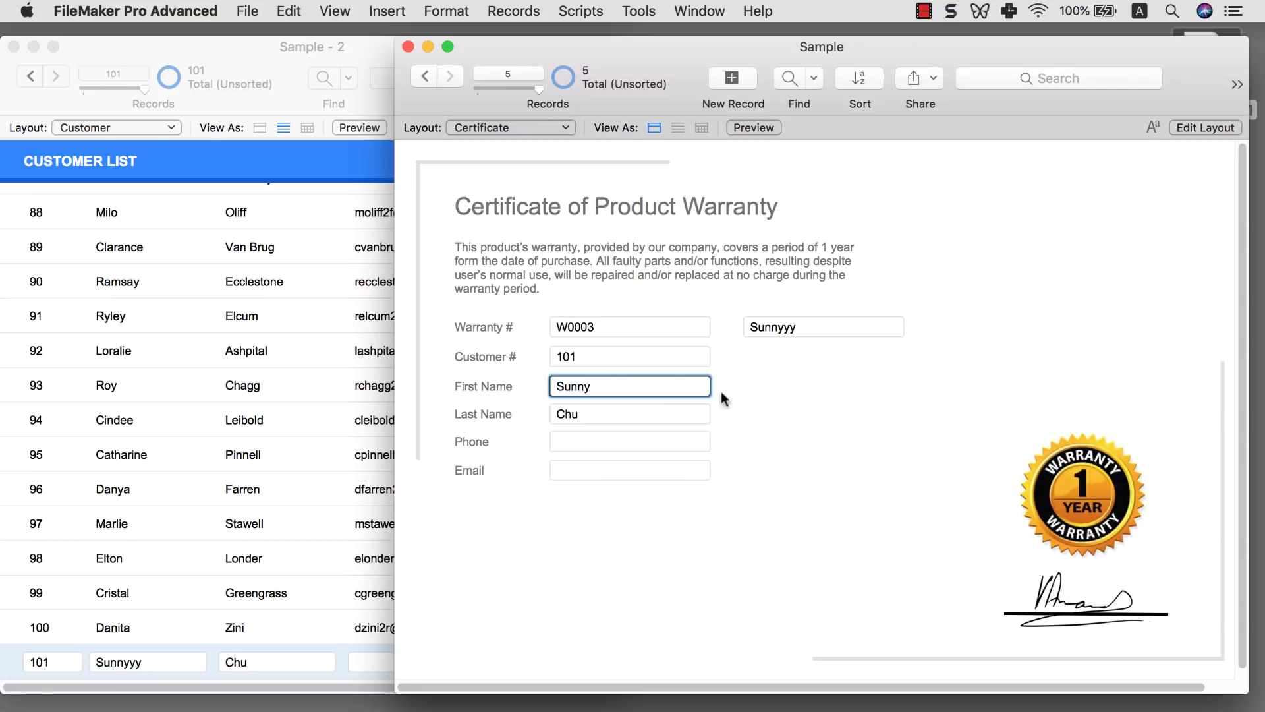
{"action": "left_click", "coordinate": [724, 399]}
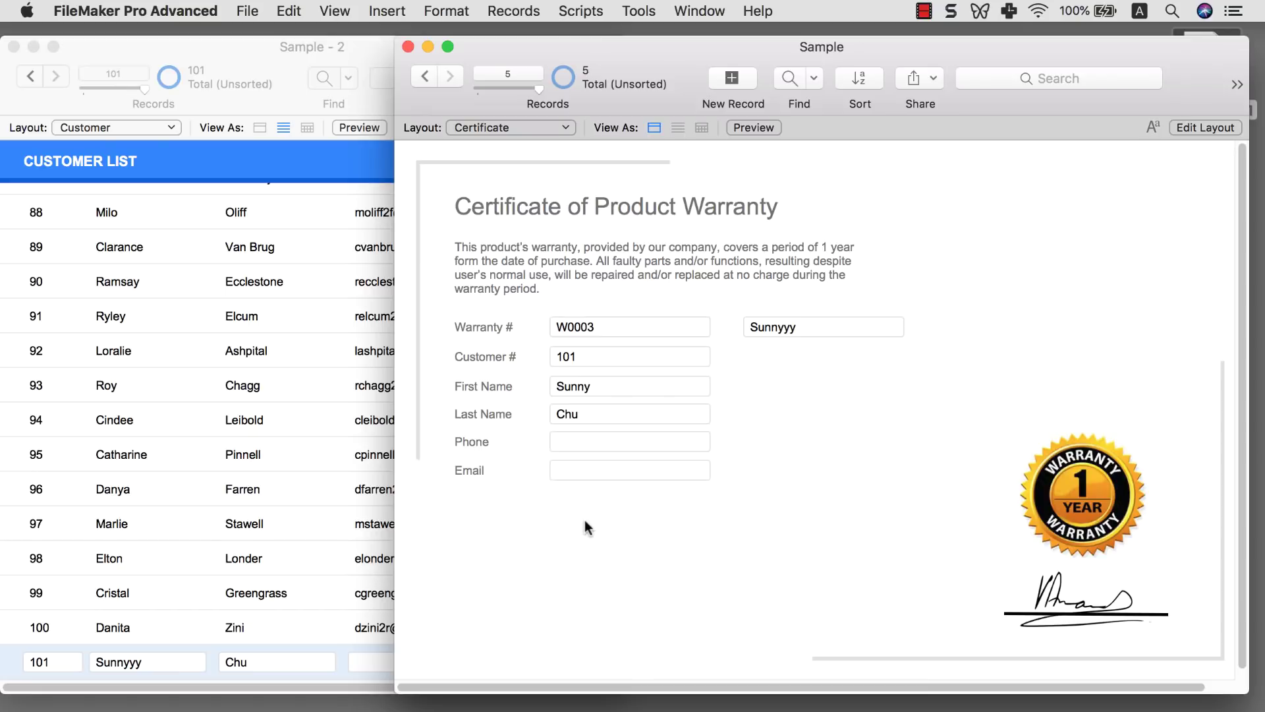
{"action": "left_click", "coordinate": [827, 328]}
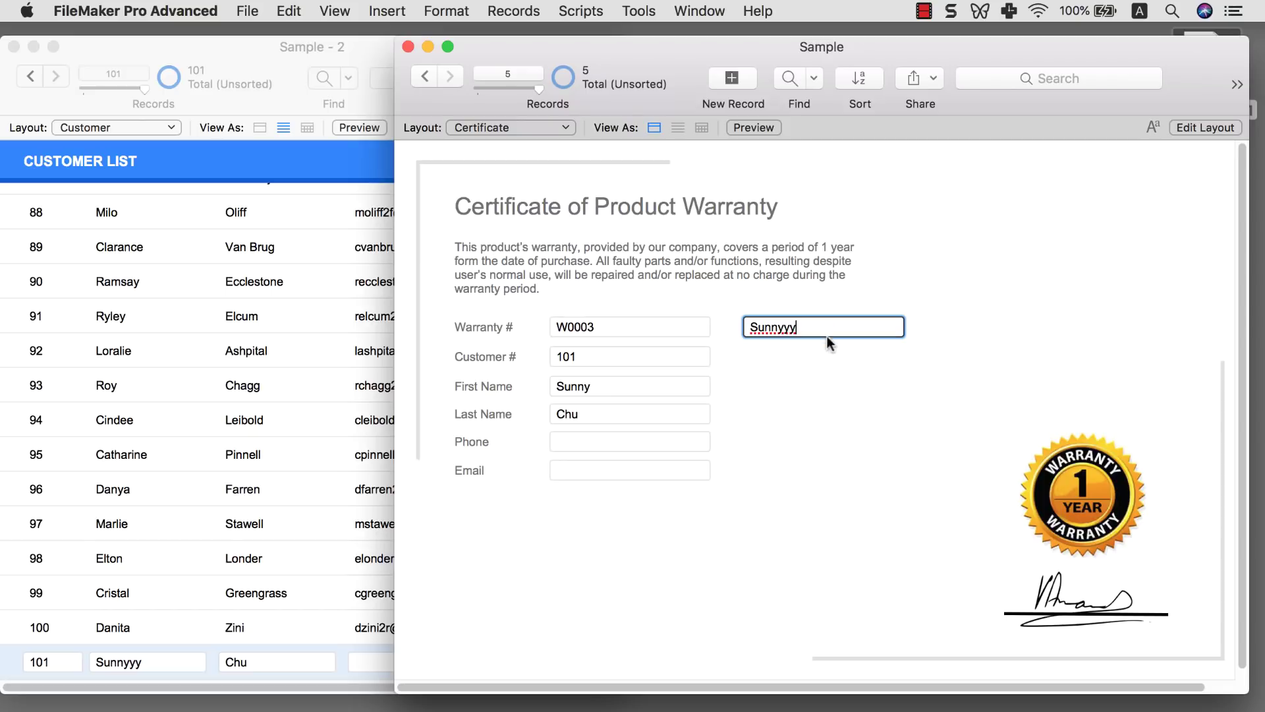
{"action": "left_click", "coordinate": [828, 351]}
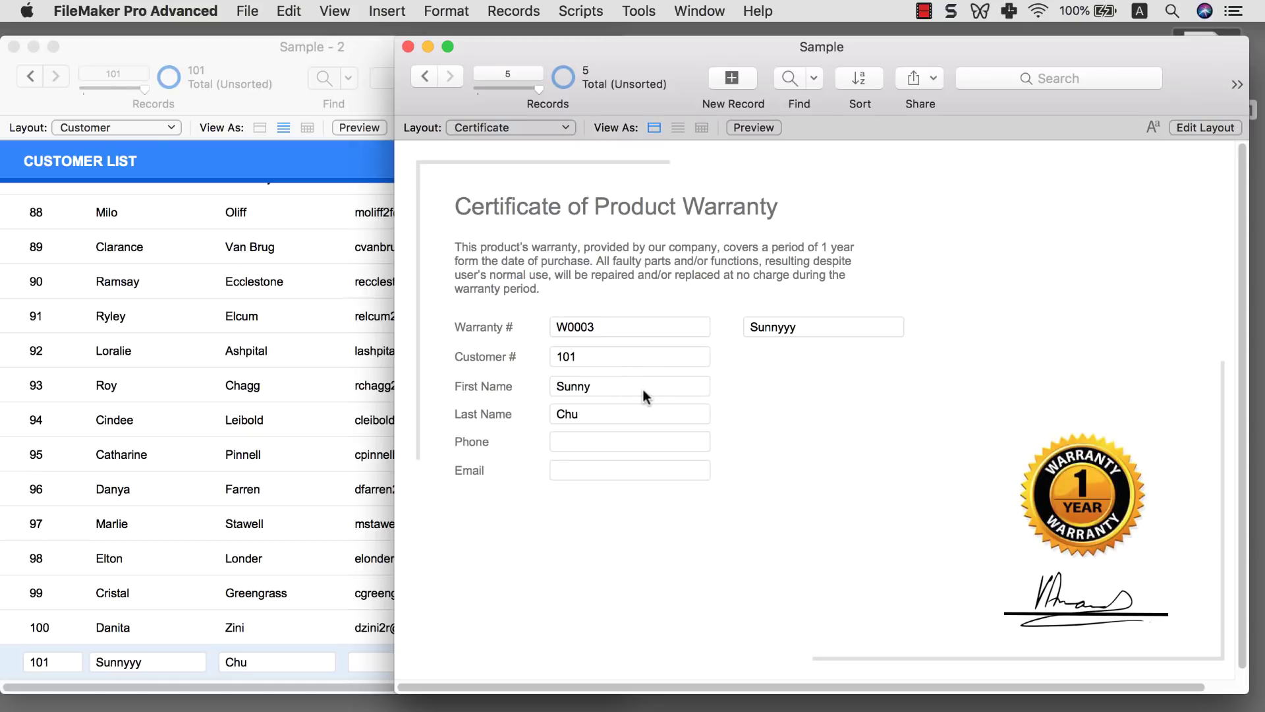
Step: Type an e-mail address for the new customer in the list, then re-select them on the certificate
{"action": "left_click", "coordinate": [353, 657]}
{"action": "left_click", "coordinate": [375, 663]}
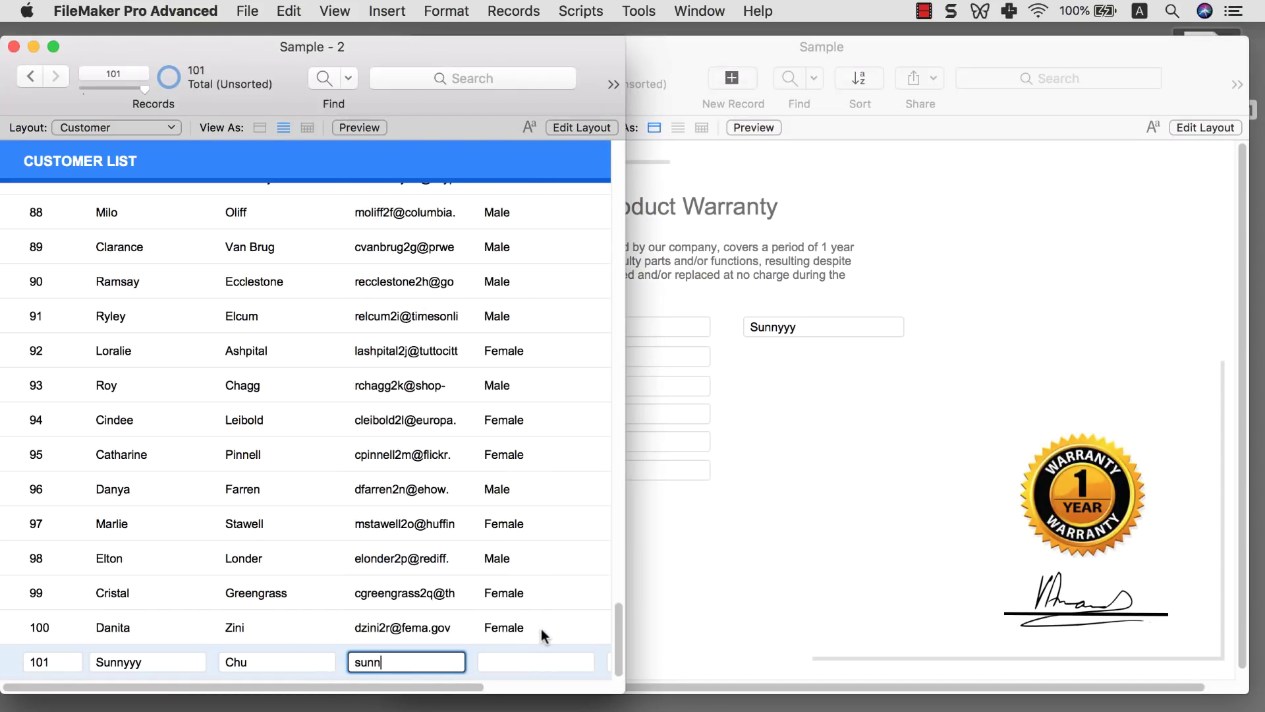
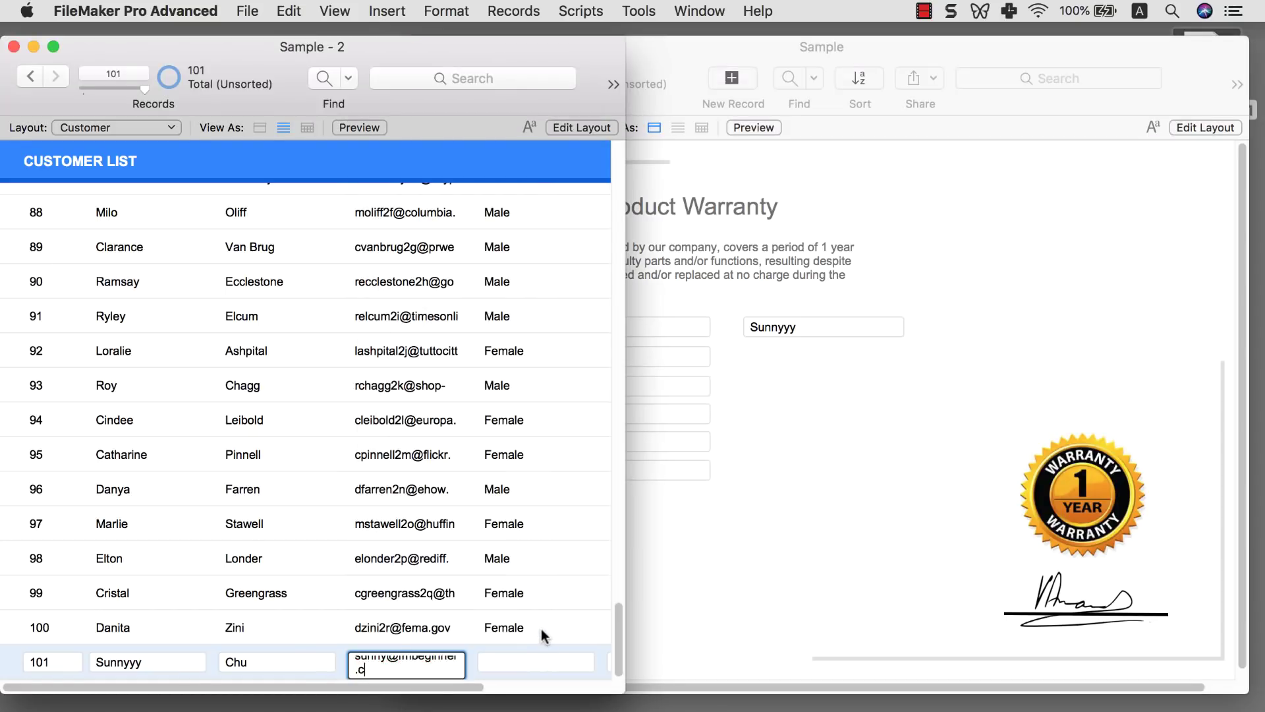
{"action": "left_click", "coordinate": [895, 414]}
{"action": "left_click", "coordinate": [599, 367]}
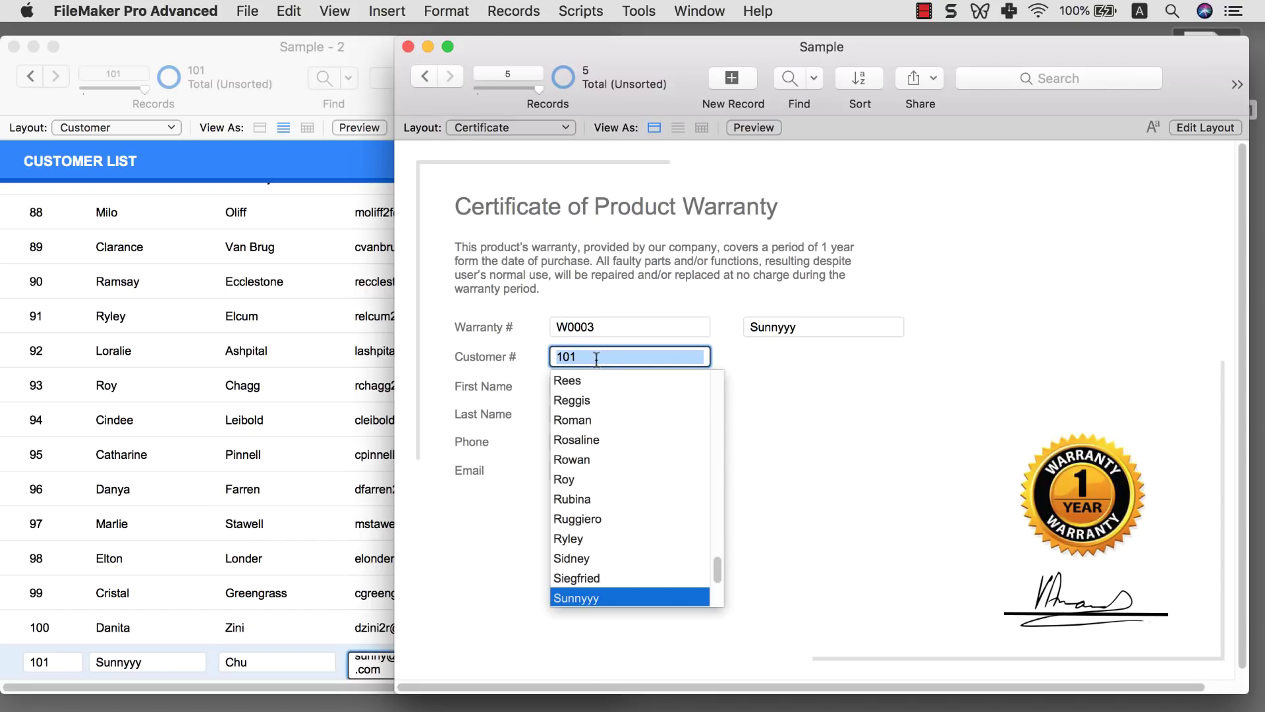
{"action": "left_click", "coordinate": [590, 595]}
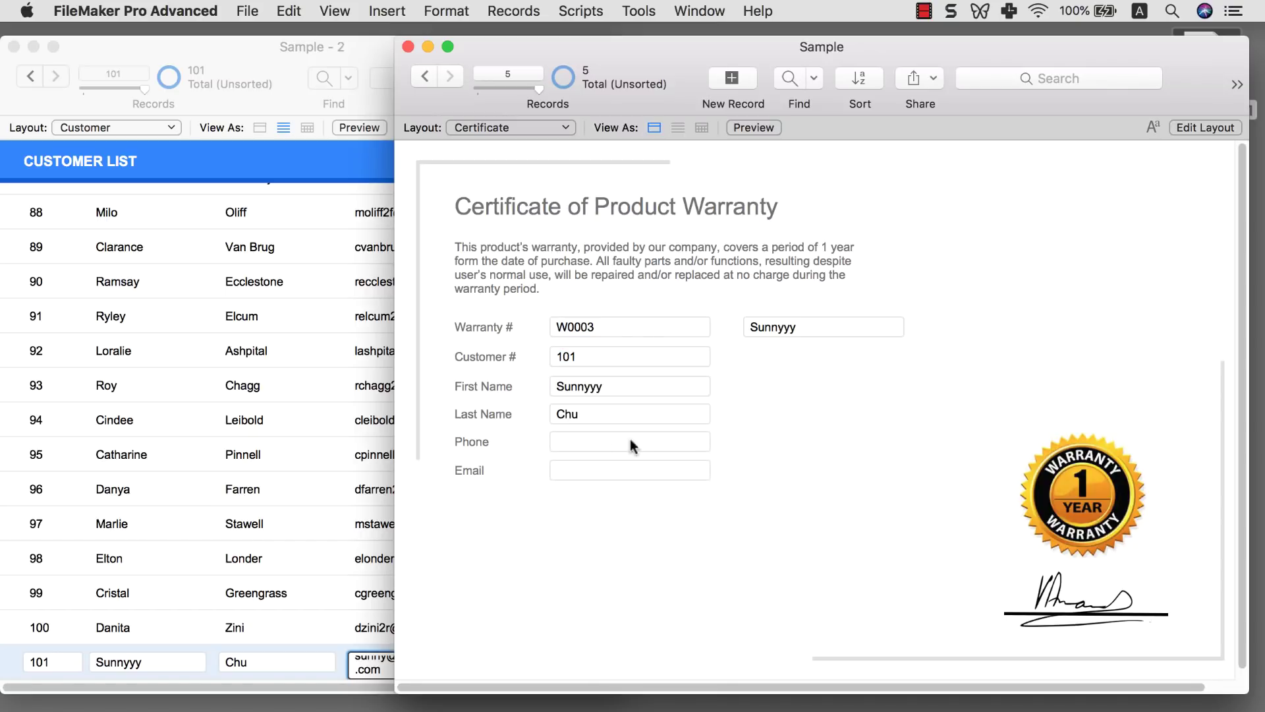
Step: Verify the customer's e-mail entry in the list and re-pick them so the certificate e-mail fills in
{"action": "left_click", "coordinate": [309, 583]}
{"action": "left_click", "coordinate": [331, 630]}
{"action": "left_click", "coordinate": [374, 664]}
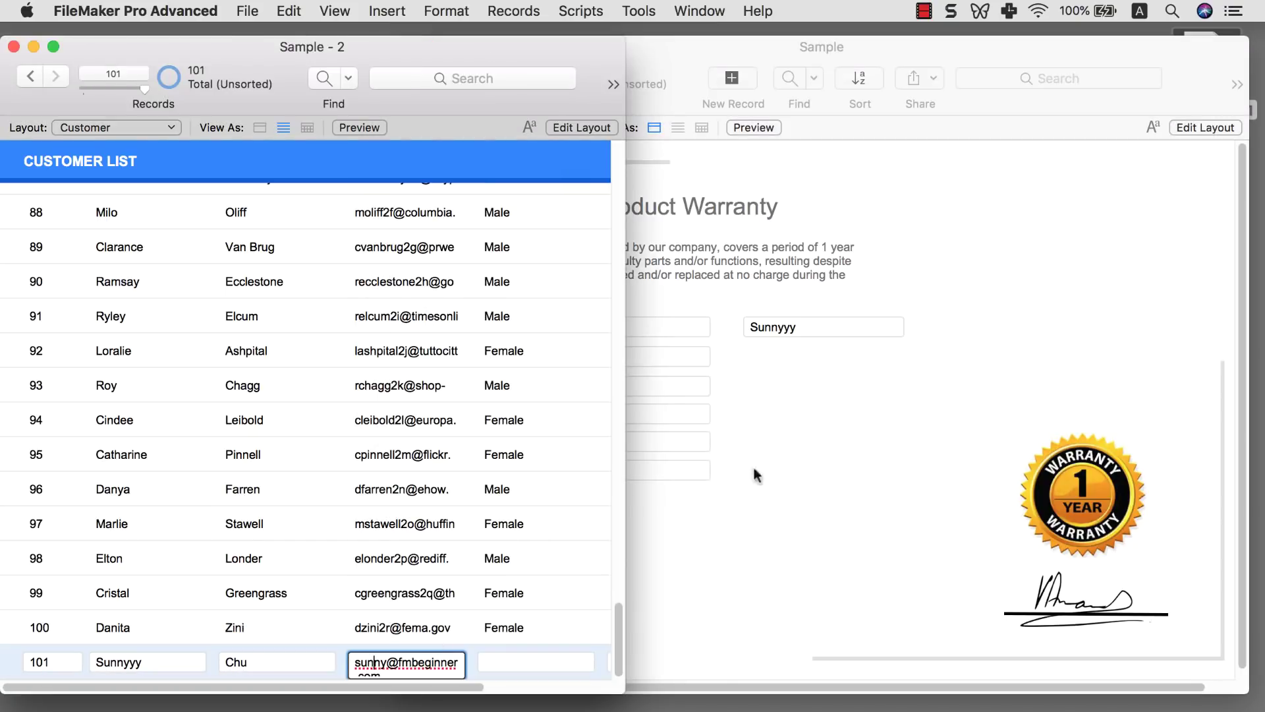
{"action": "left_click", "coordinate": [753, 464]}
{"action": "left_click", "coordinate": [576, 357]}
{"action": "left_click", "coordinate": [576, 596]}
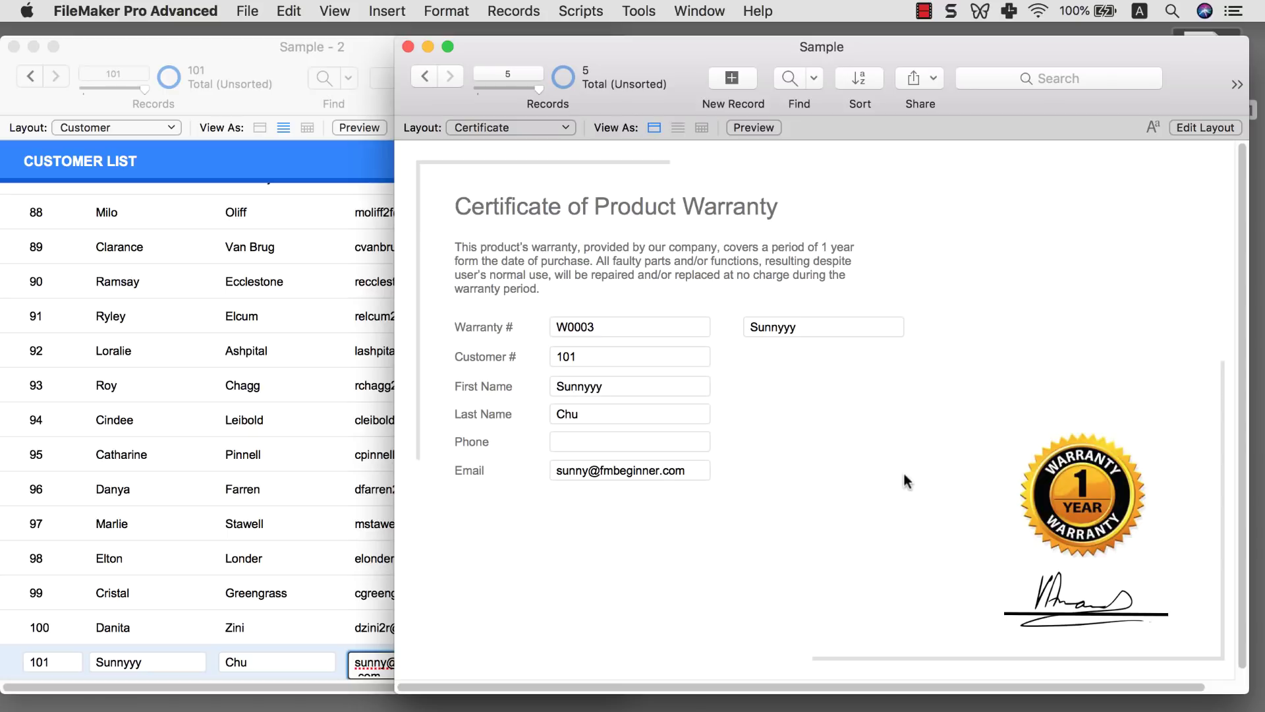
Step: Change the e-mail domain on the certificate and confirm the customer list's e-mail stays unchanged
{"action": "left_click", "coordinate": [699, 472]}
{"action": "left_click_drag", "start_coordinate": [700, 471], "coordinate": [599, 468]}
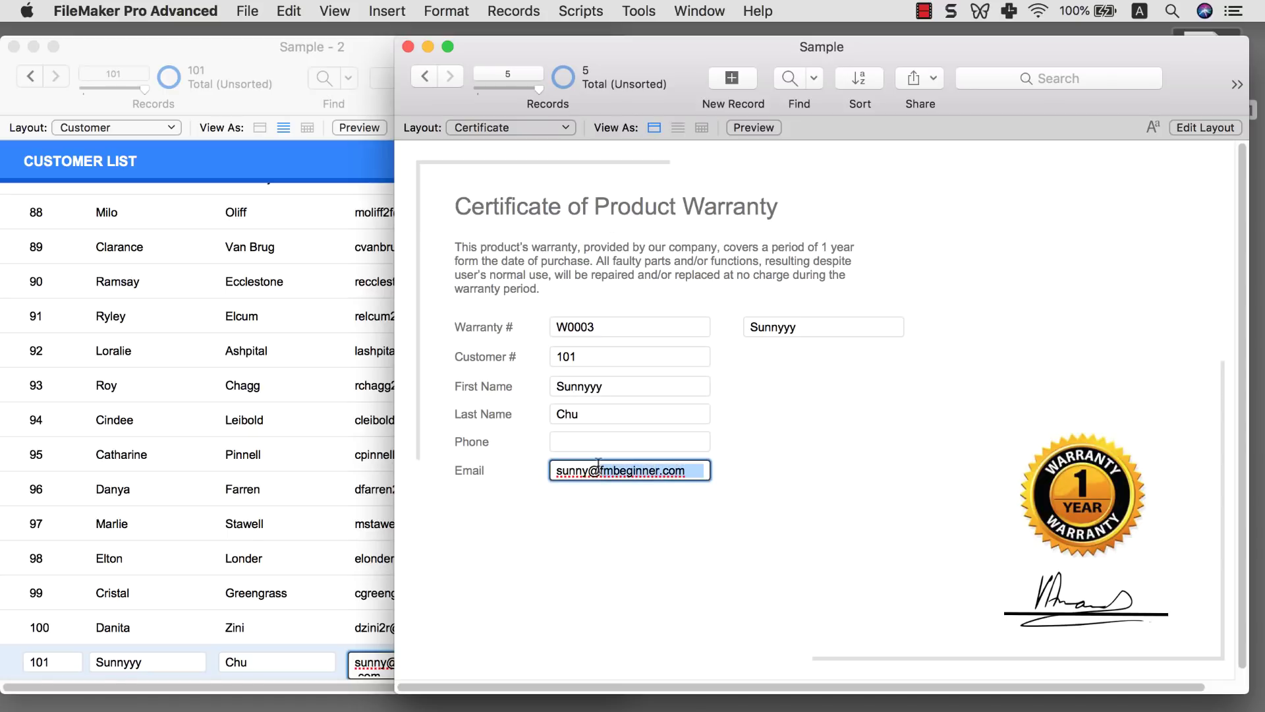
{"action": "type", "text": "sunny.com"}
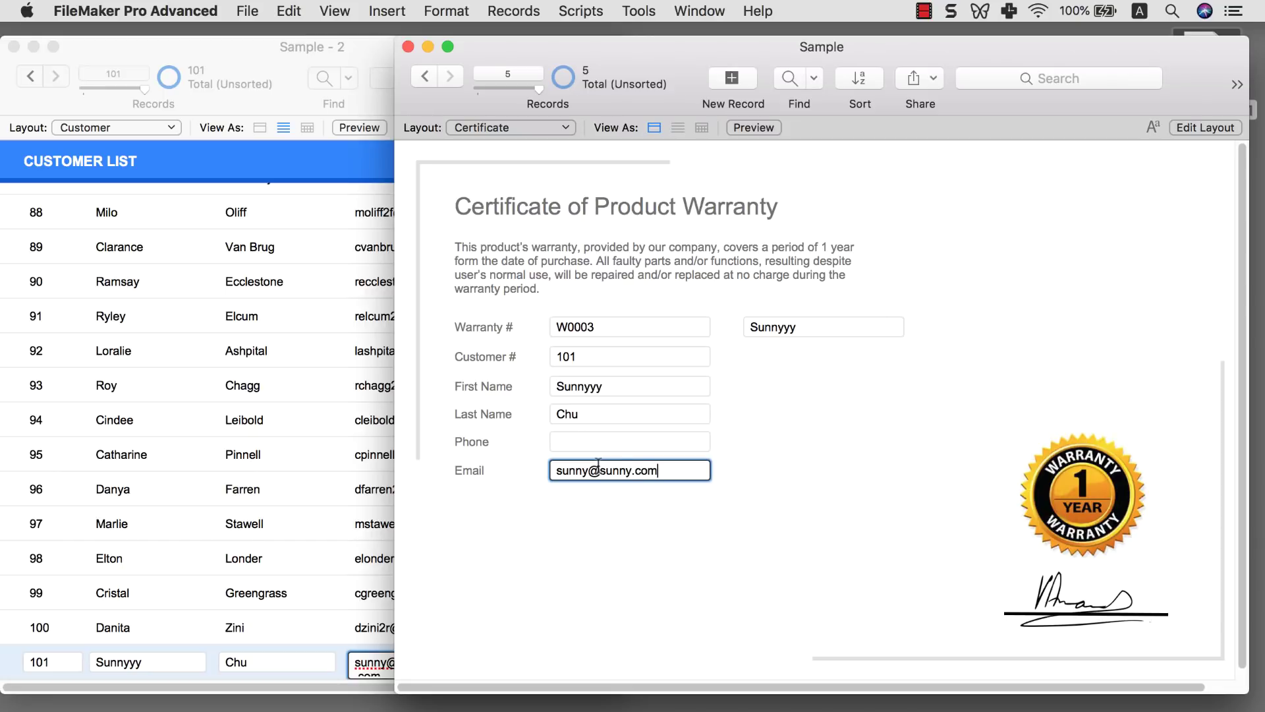
{"action": "left_click", "coordinate": [779, 488]}
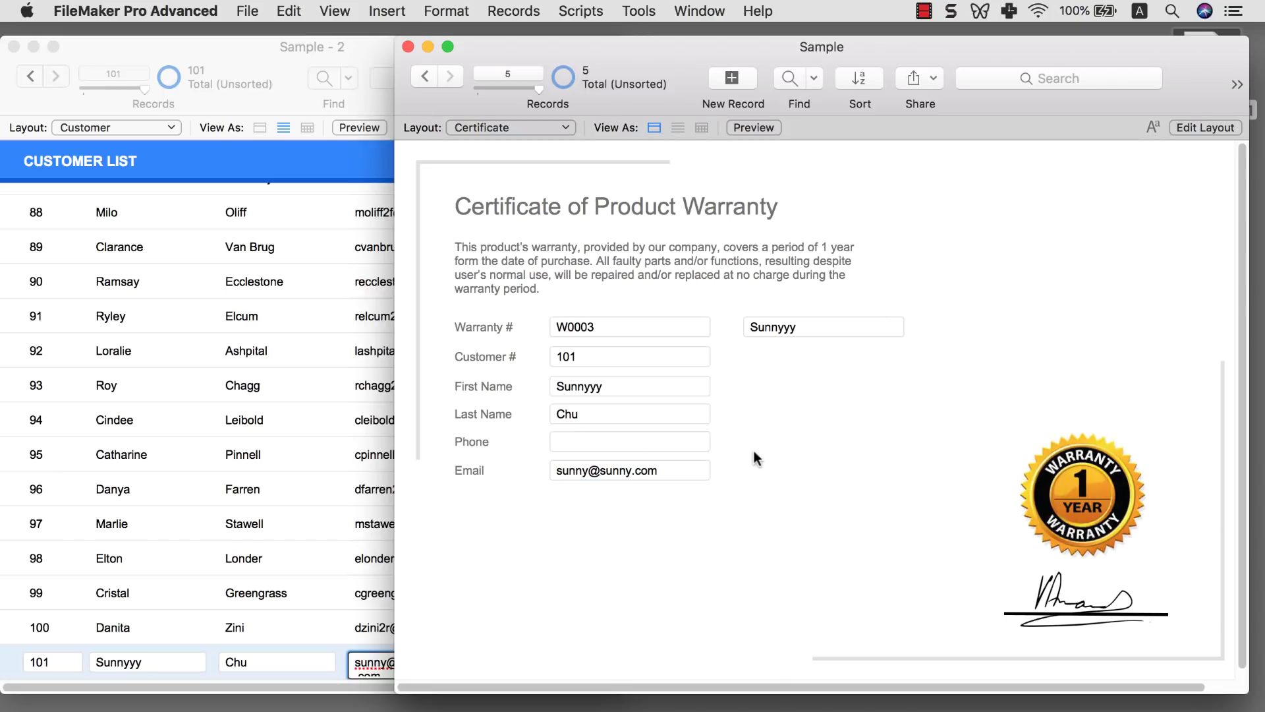
{"action": "left_click", "coordinate": [372, 662]}
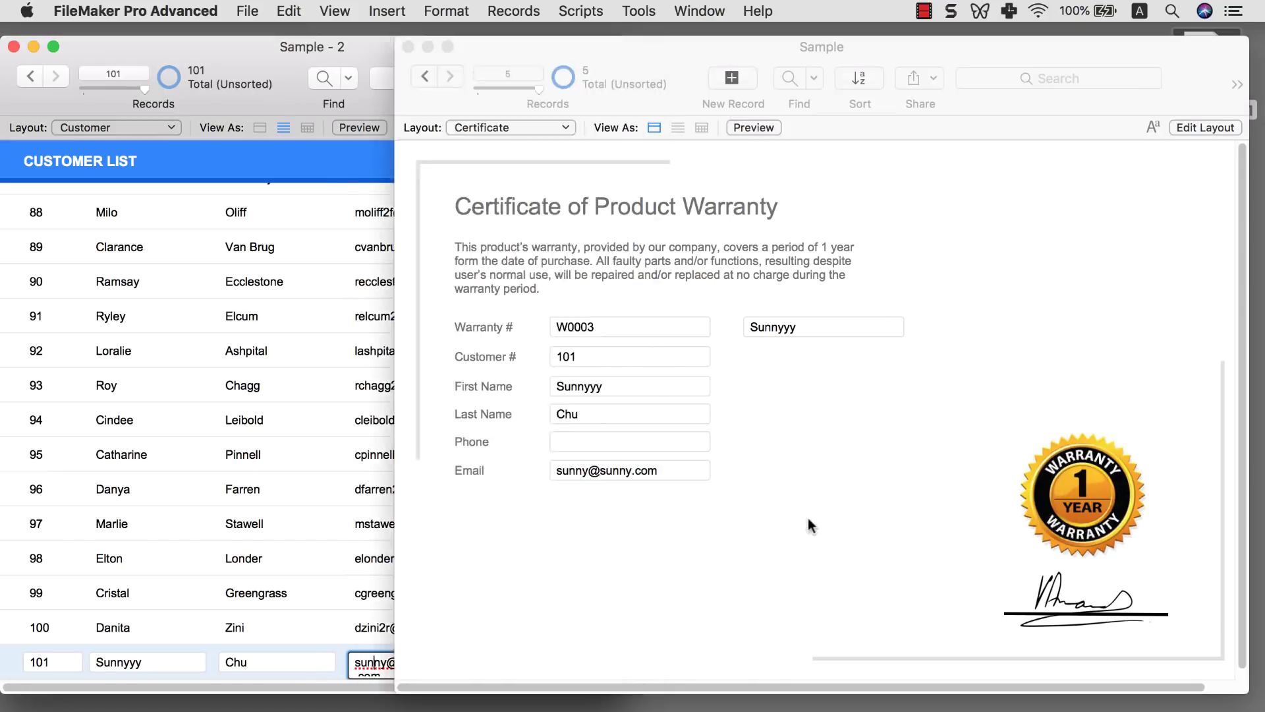
{"action": "left_click", "coordinate": [808, 520]}
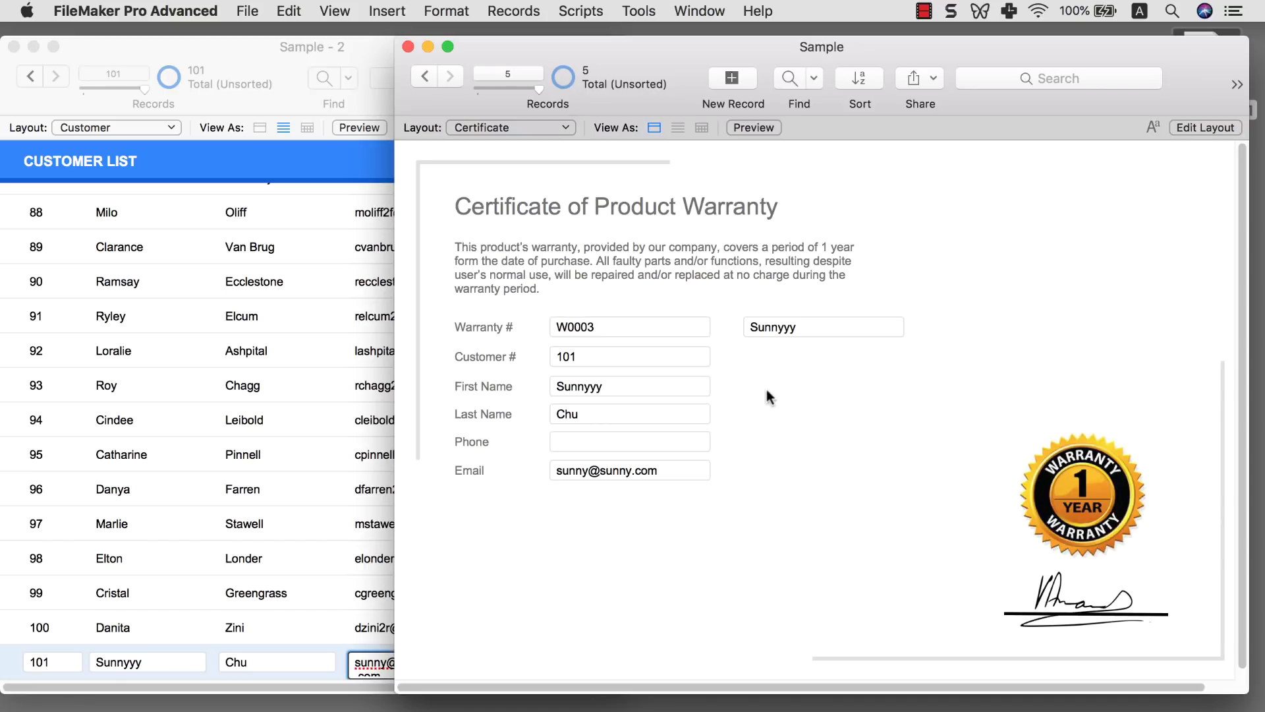
Step: Delete the related first-name field from the layout and return to Browse mode
{"action": "key", "text": "super+l"}
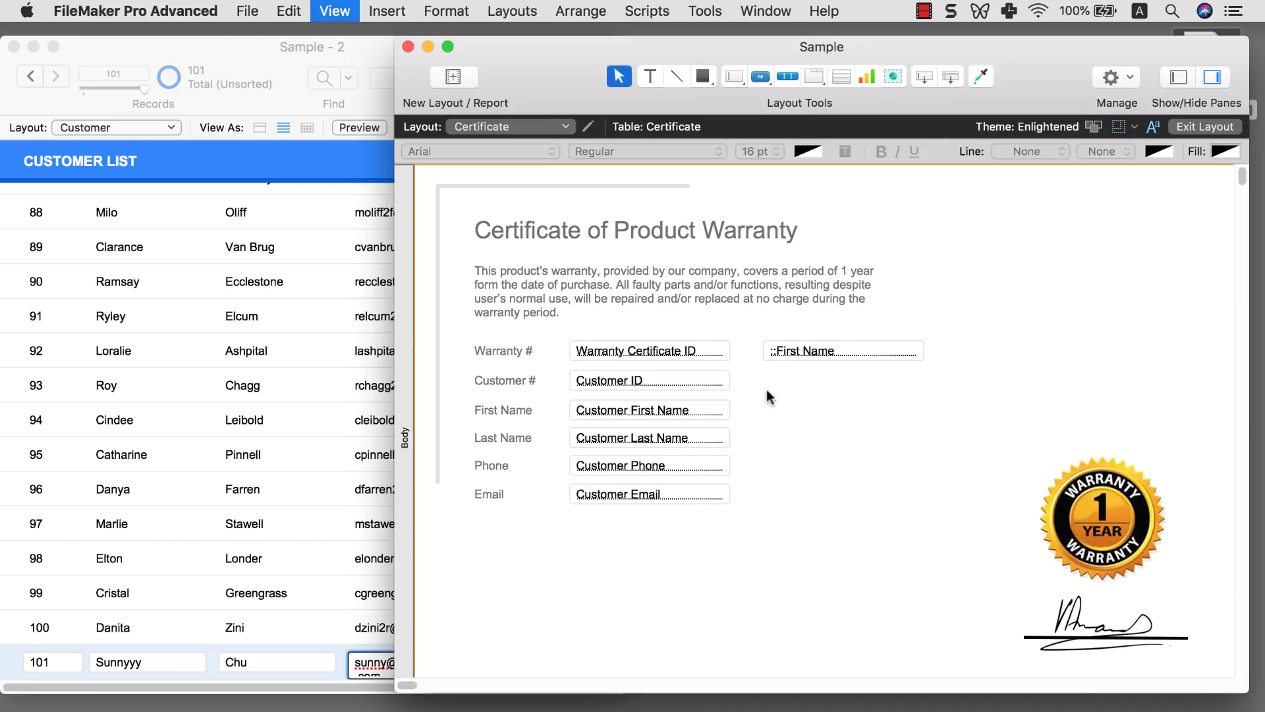
{"action": "key", "text": "Delete"}
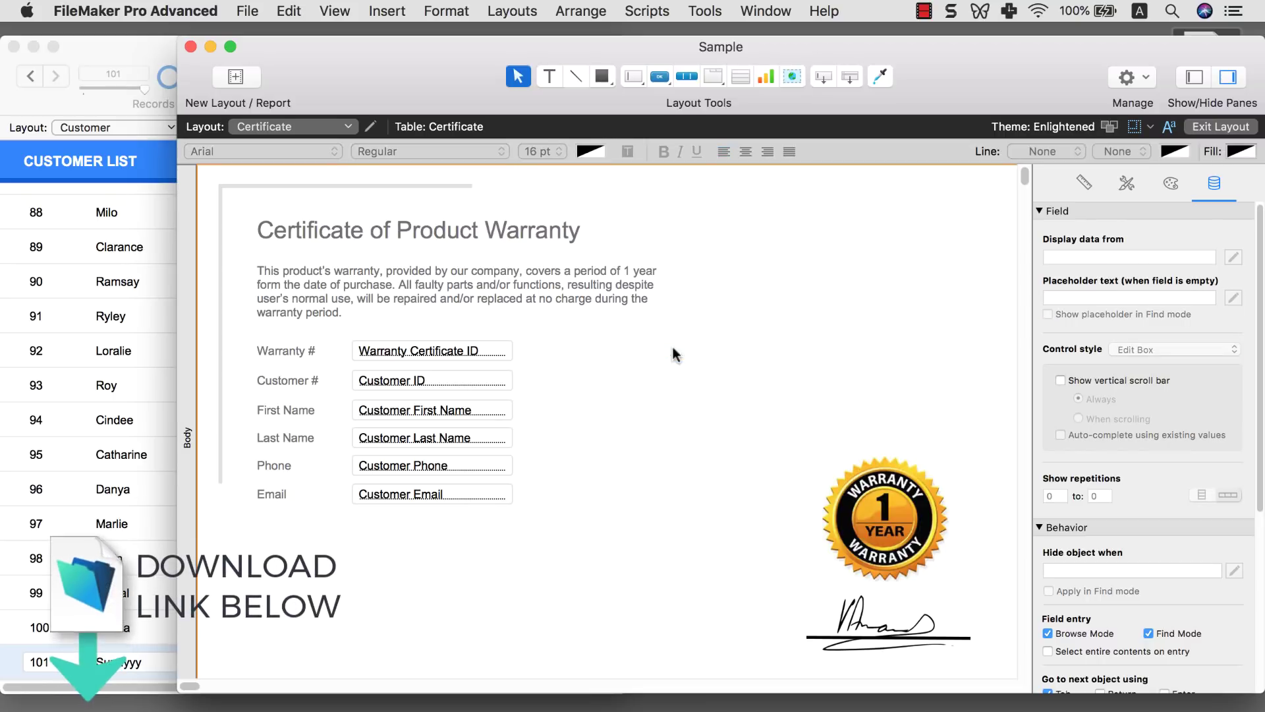
{"action": "key", "text": "super+b"}
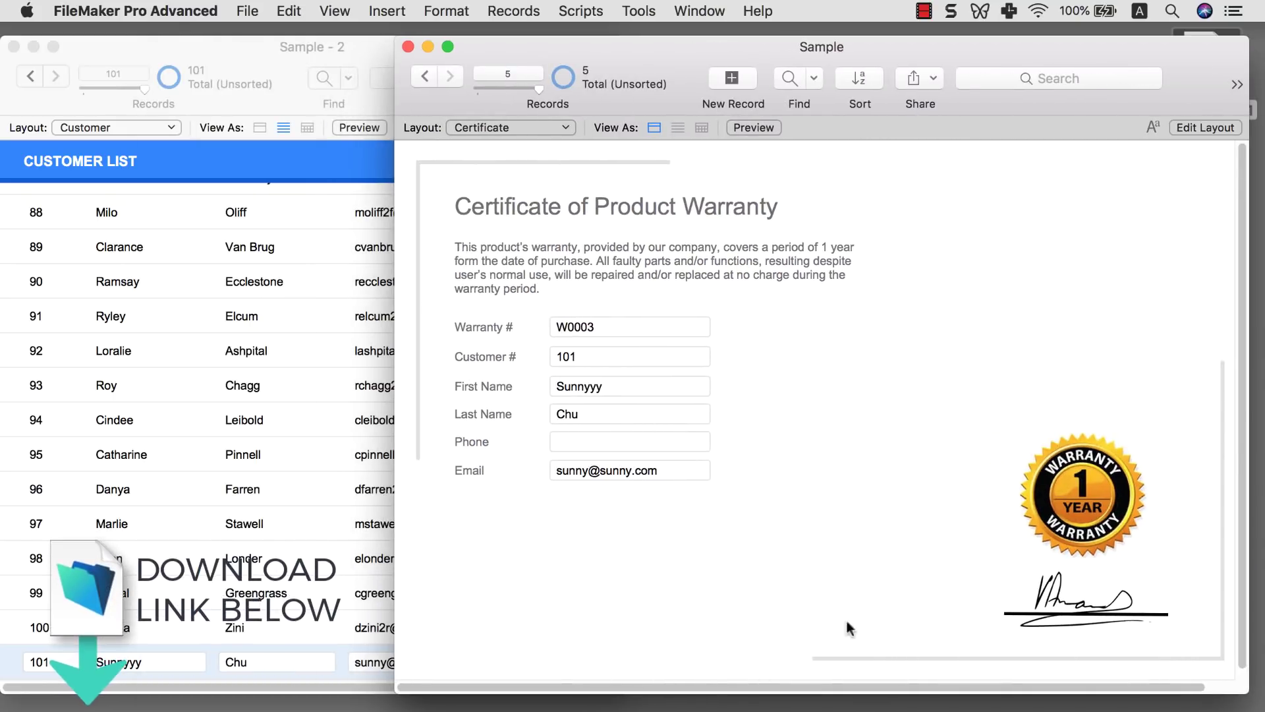